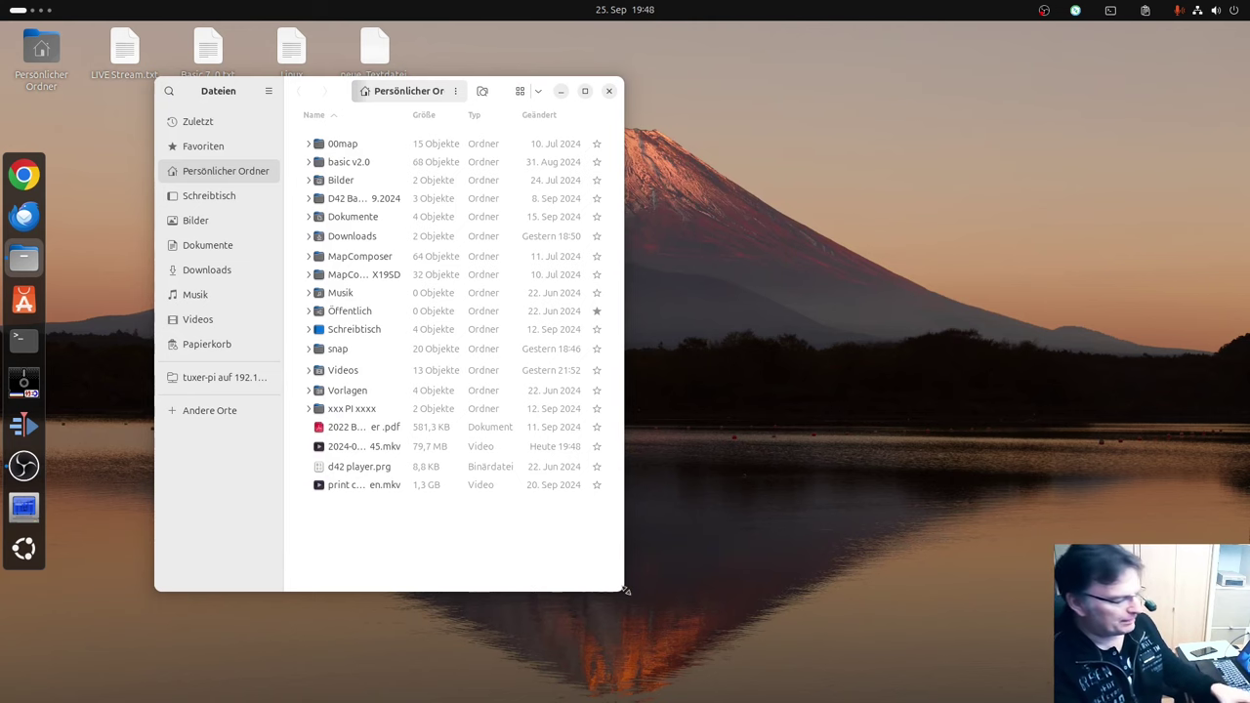
{"action": "left_click_drag", "start_coordinate": [625, 591], "coordinate": [993, 605]}
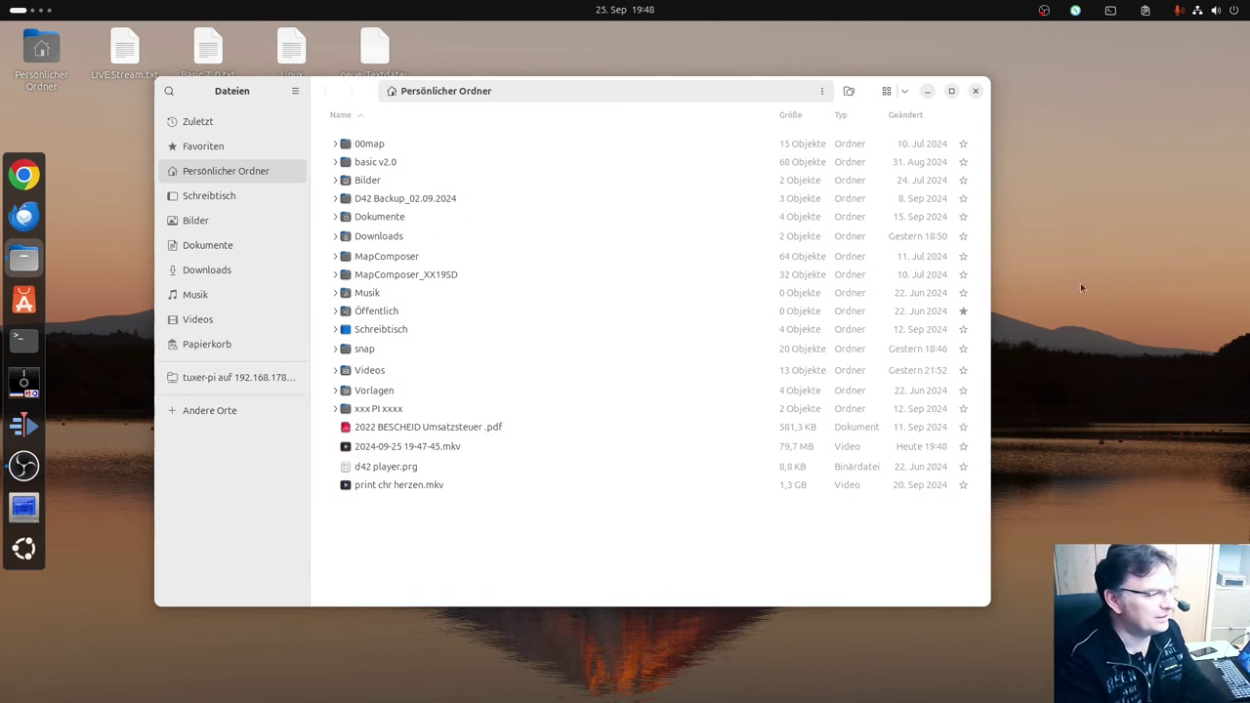
{"action": "left_click", "coordinate": [975, 91]}
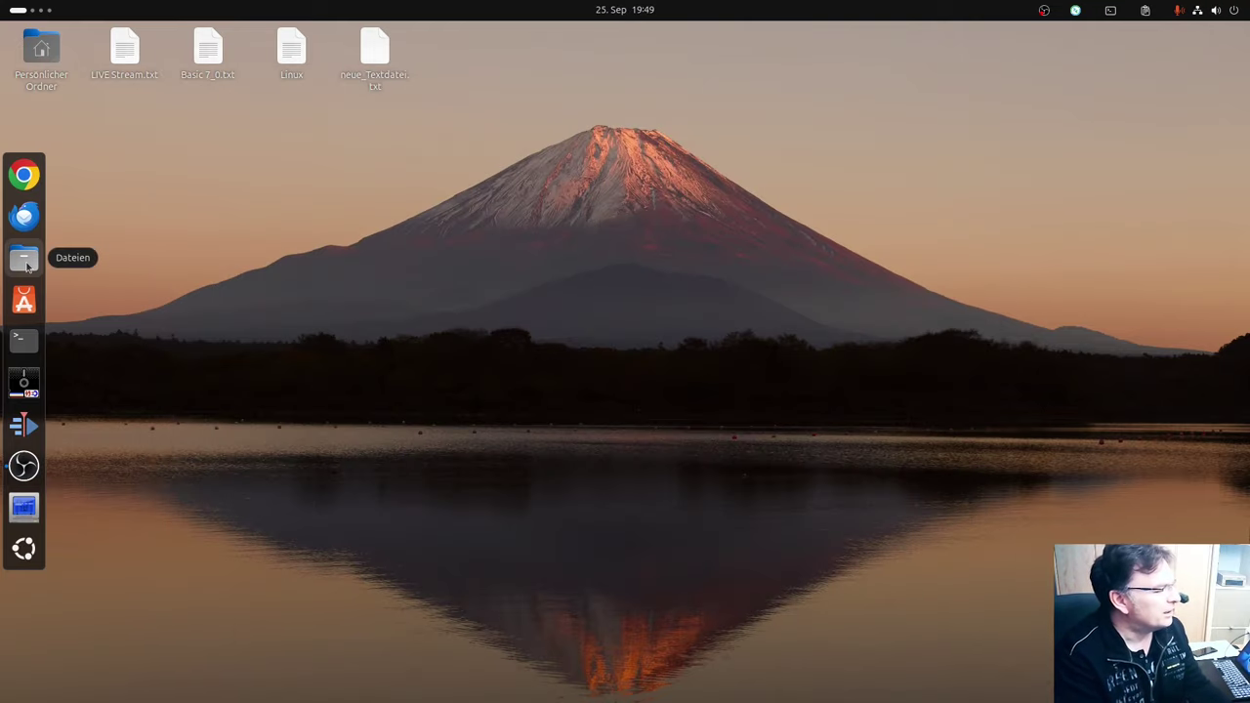
- Open Chrome and search Google for "appimage hub"
{"action": "left_click", "coordinate": [23, 174]}
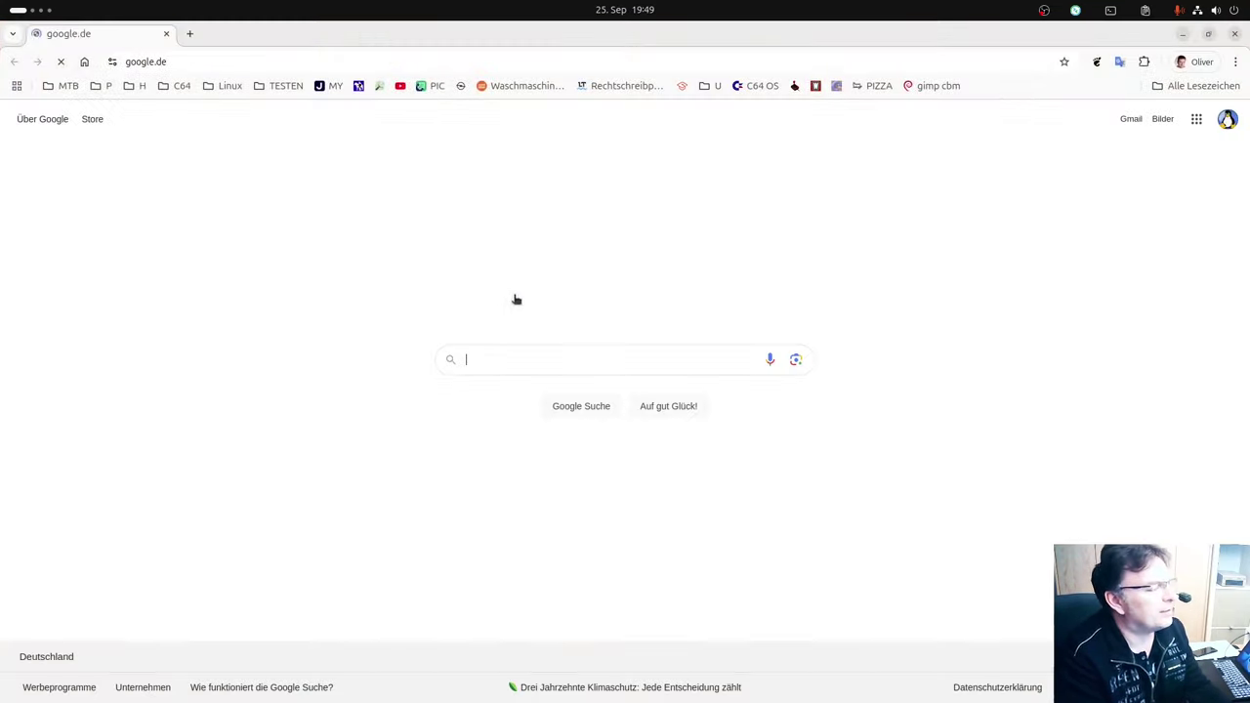
{"action": "left_click", "coordinate": [505, 357]}
{"action": "type", "text": "a"}
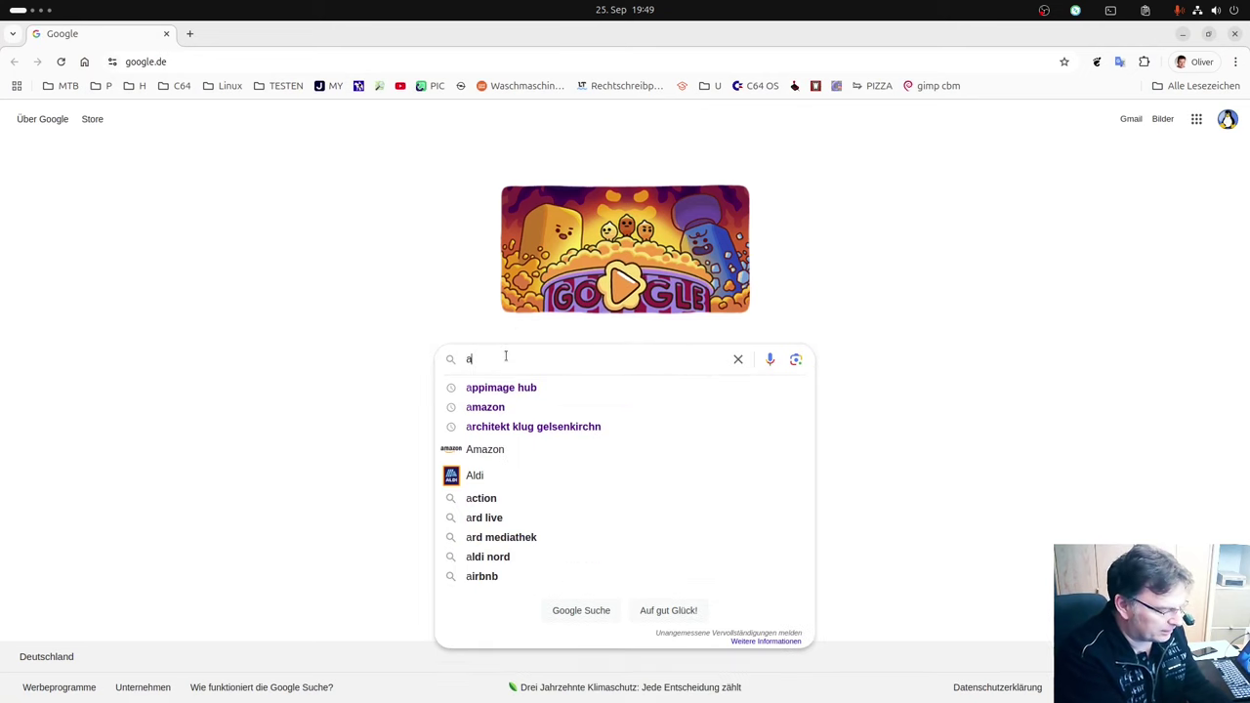
{"action": "type", "text": "pp"}
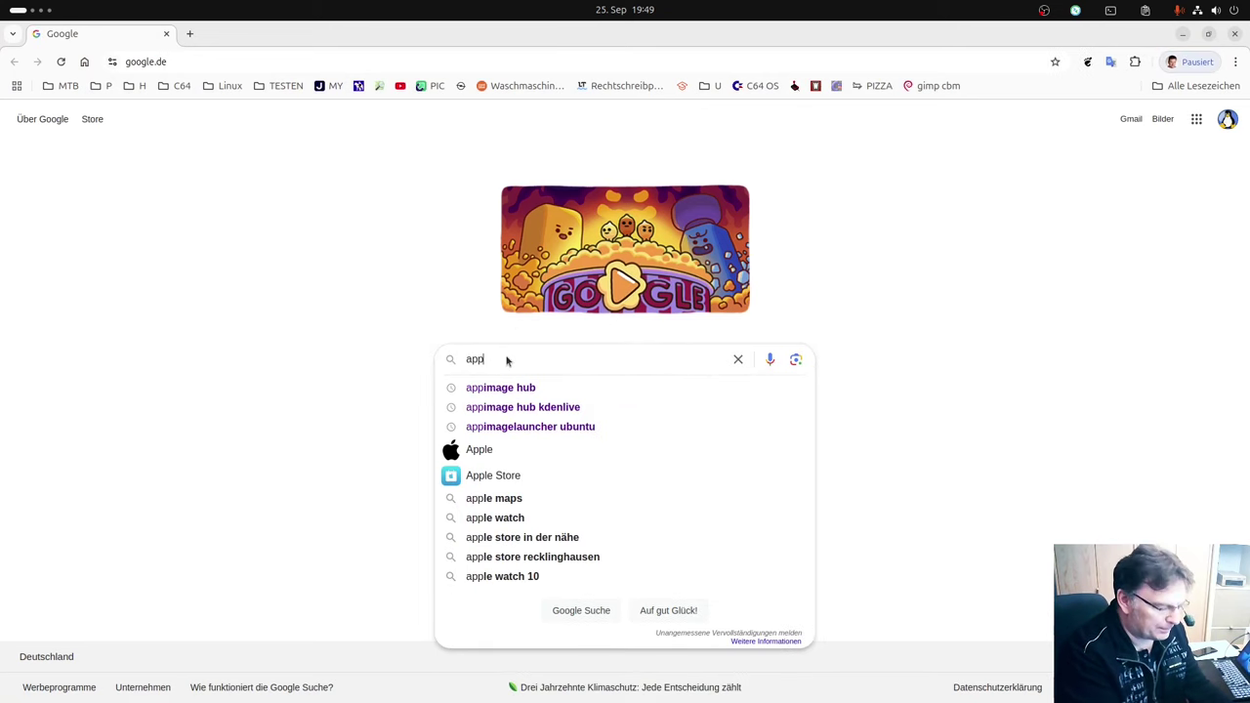
{"action": "key", "text": "Down"}
{"action": "key", "text": "Return"}
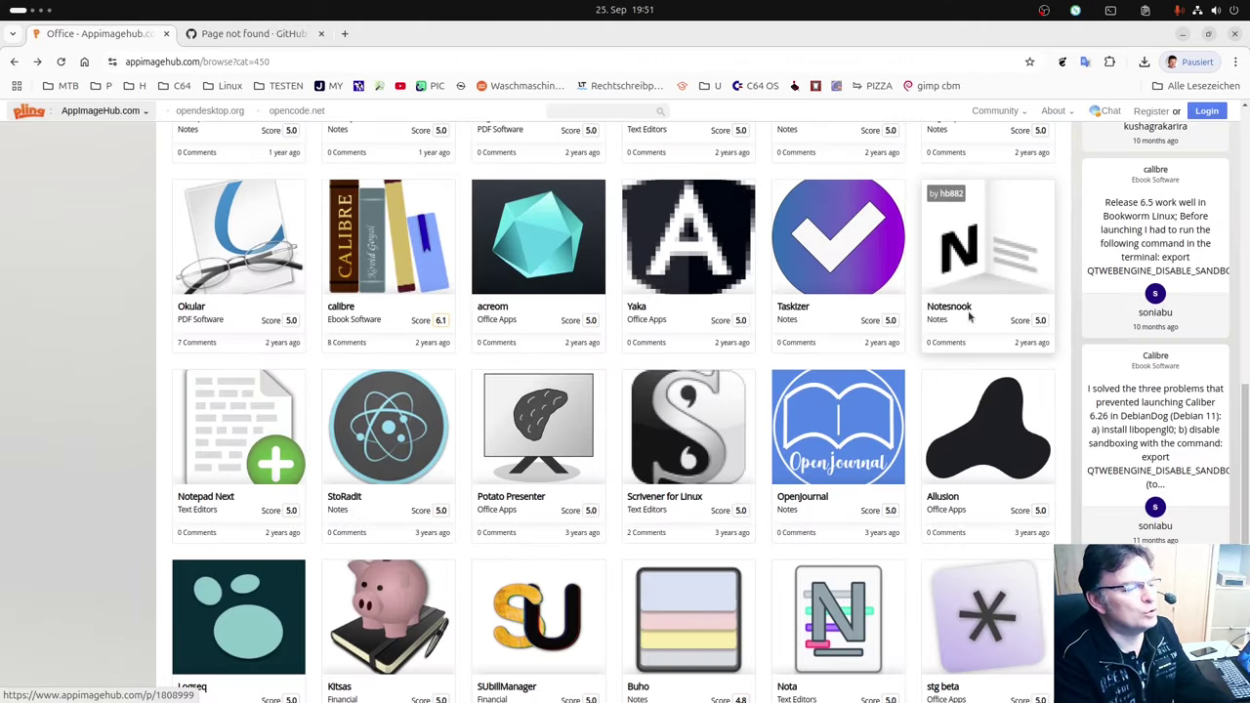
- Download notesnook-x86-64.appimage from the Notesnook page on AppImageHub, then minimize the browser
{"action": "left_click", "coordinate": [970, 314]}
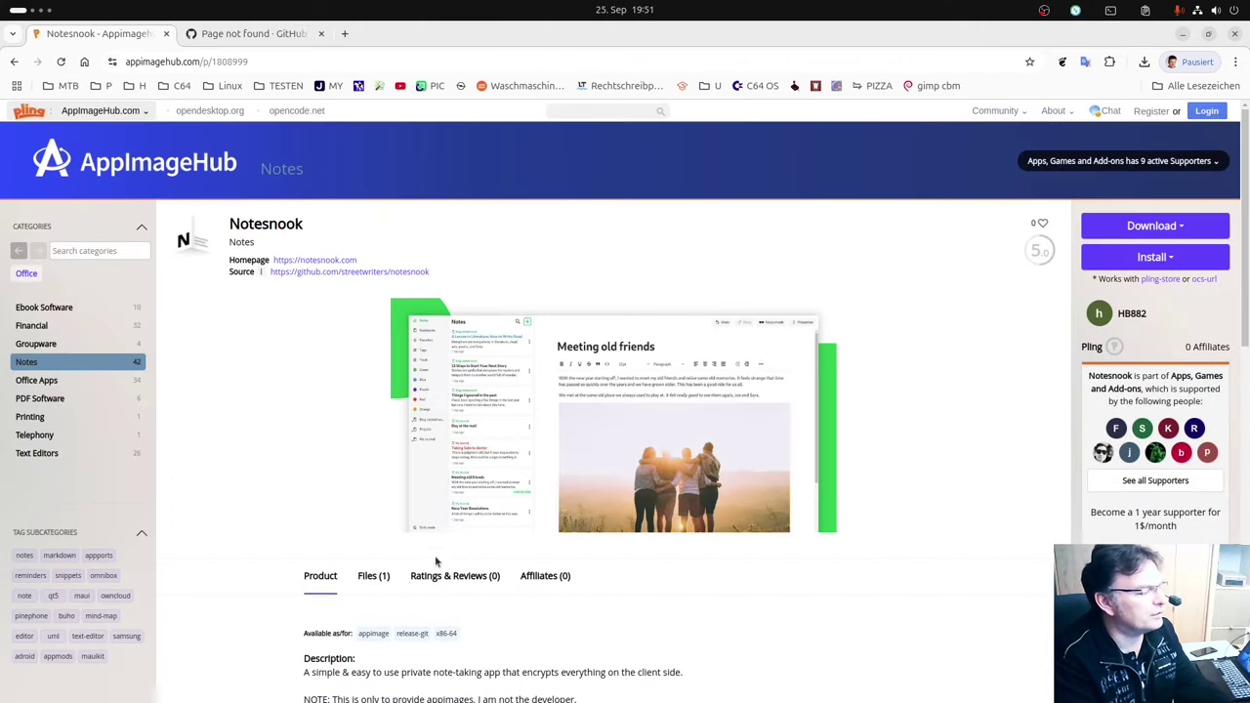
{"action": "left_click", "coordinate": [1152, 227]}
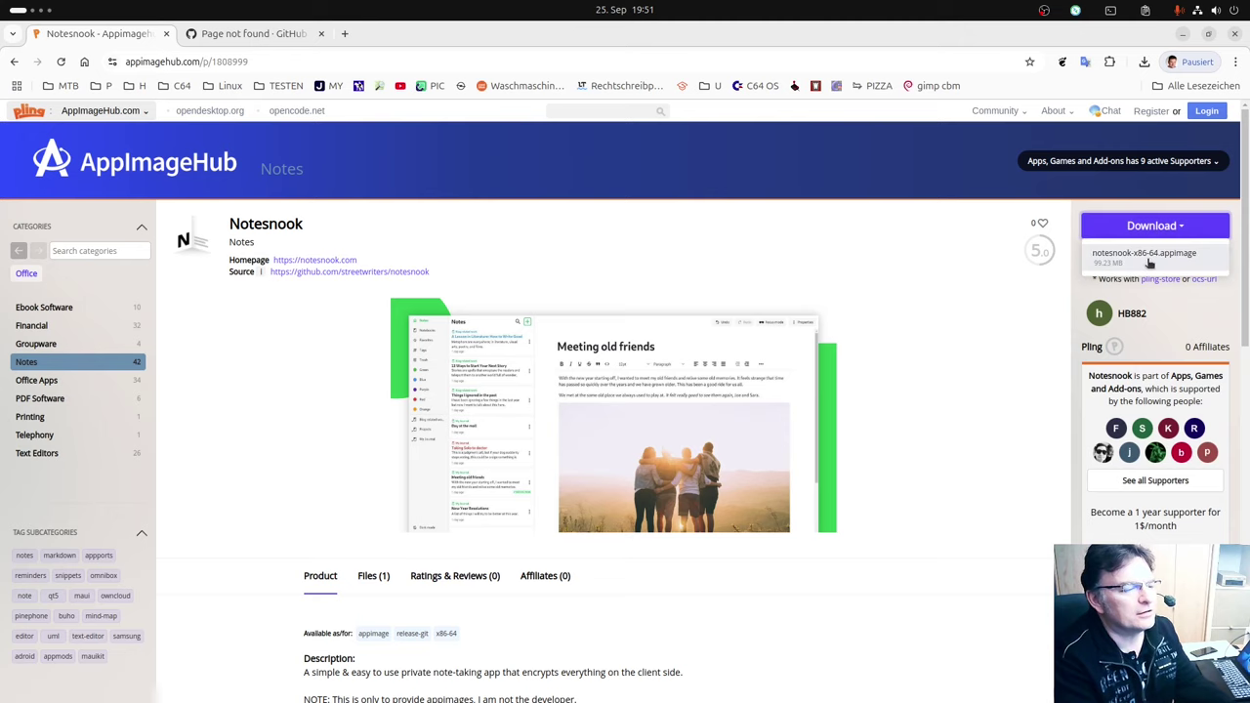
{"action": "left_click", "coordinate": [1148, 256]}
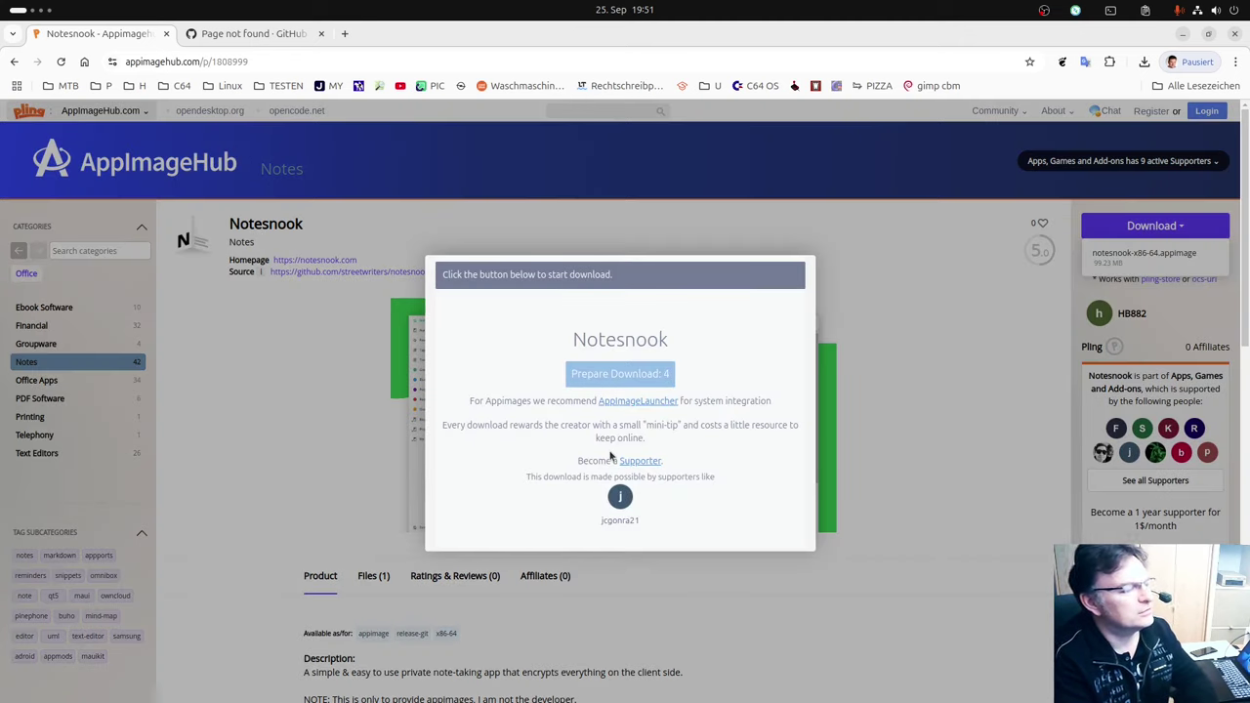
{"action": "left_click", "coordinate": [859, 313]}
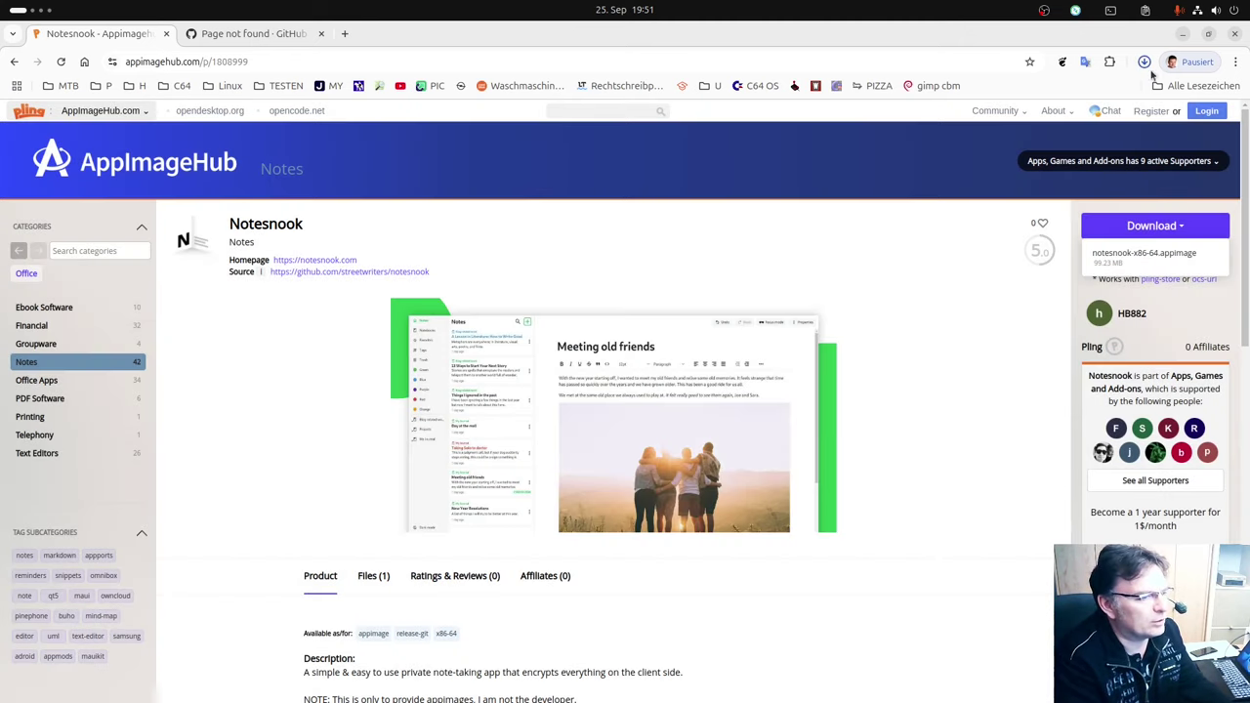
{"action": "left_click", "coordinate": [1180, 37]}
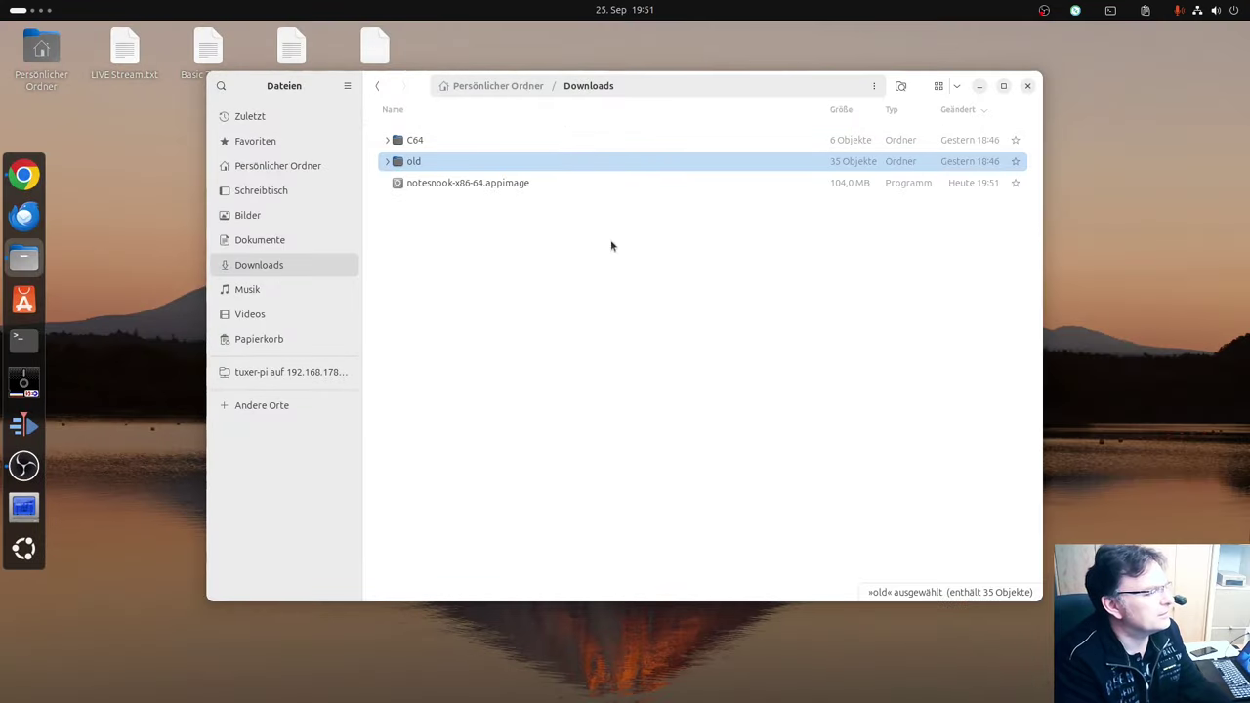
- Make notesnook-x86-64.appimage in the Downloads folder executable as a program through its properties
{"action": "left_click", "coordinate": [500, 185]}
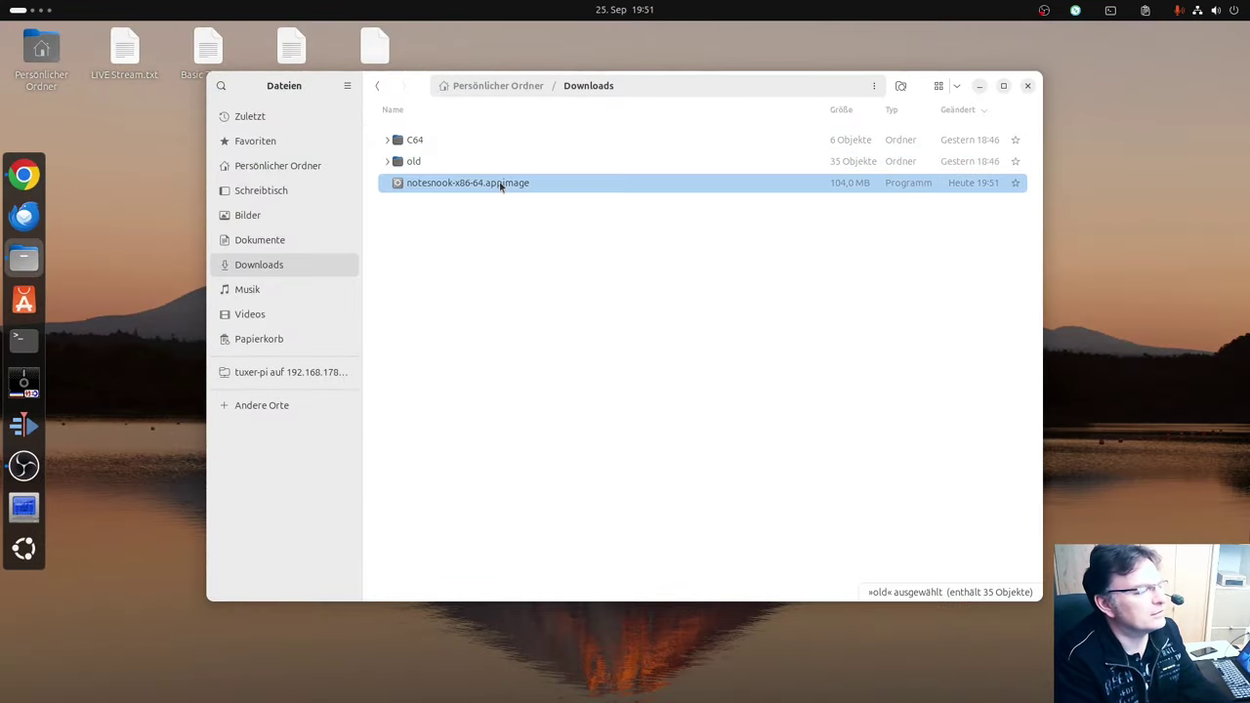
{"action": "right_click", "coordinate": [500, 185]}
{"action": "left_click", "coordinate": [543, 472]}
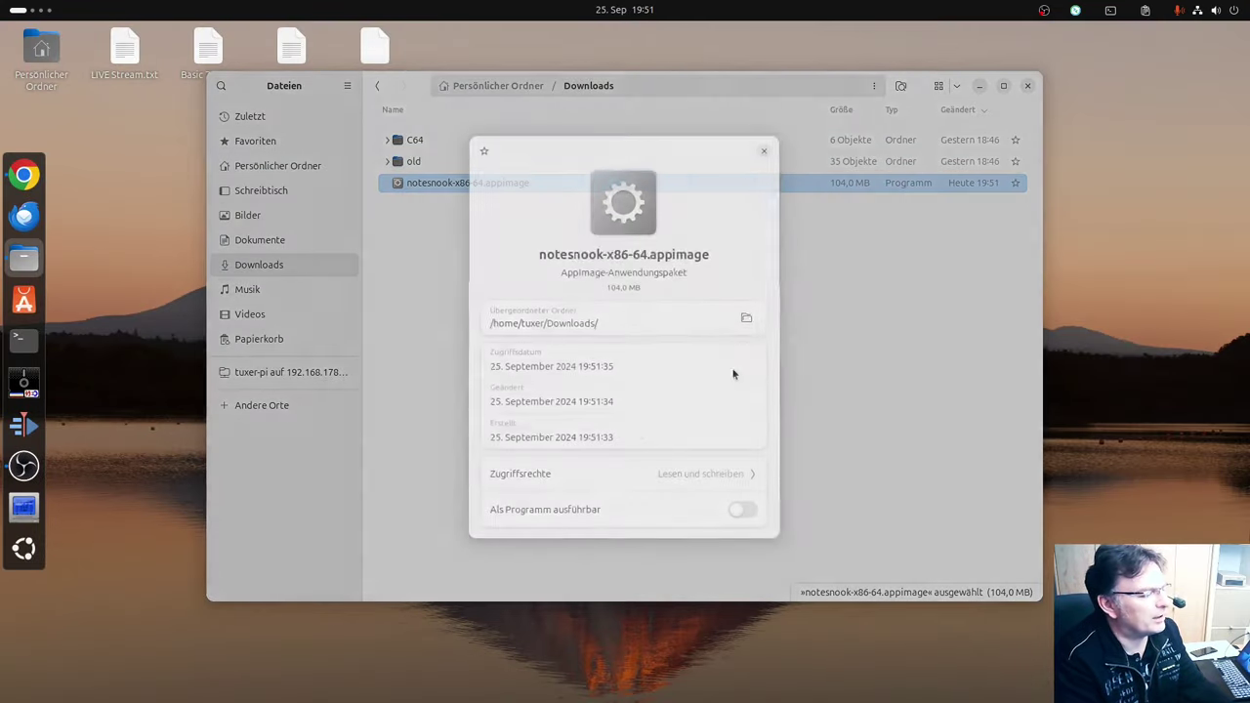
{"action": "left_click", "coordinate": [740, 509]}
{"action": "left_click", "coordinate": [766, 149]}
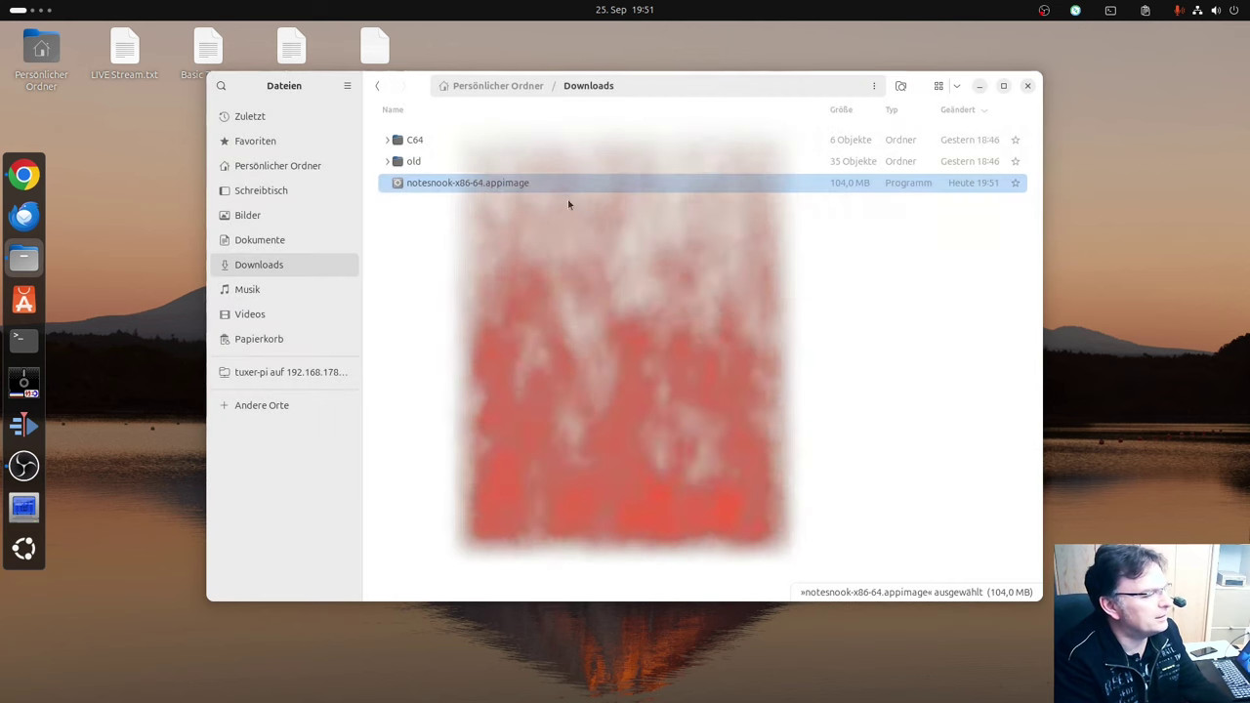
- Run notesnook-x86-64.appimage as a test and close the Notesnook window again
{"action": "right_click", "coordinate": [540, 190]}
{"action": "left_click", "coordinate": [548, 202]}
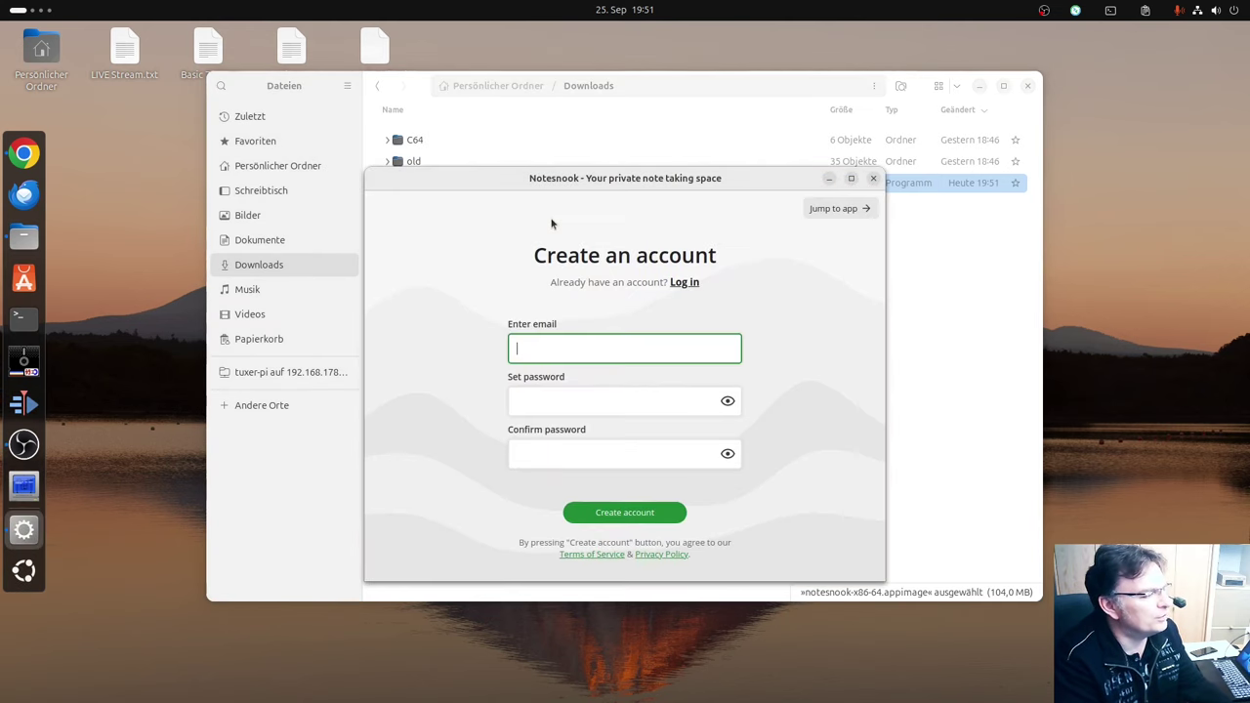
{"action": "left_click", "coordinate": [873, 178]}
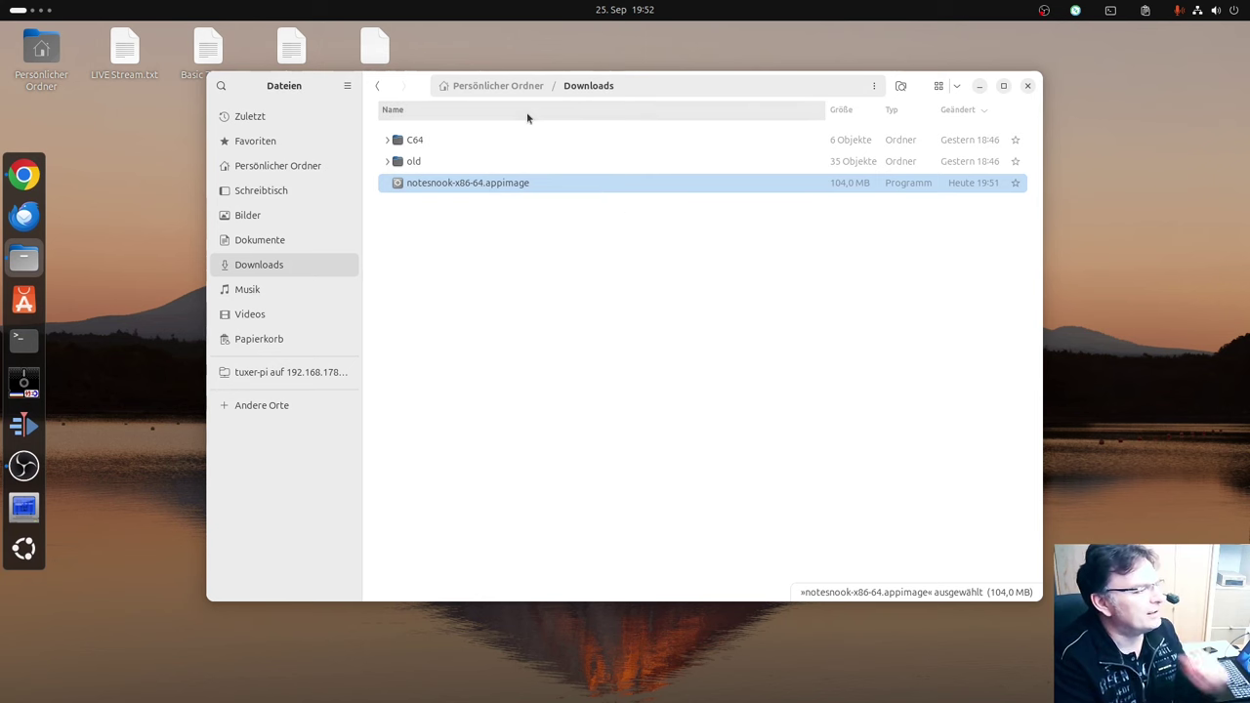
- Copy the MapComposer_build019 folder from 00map/DEBIAN 001 in the home folder
{"action": "left_click", "coordinate": [498, 85]}
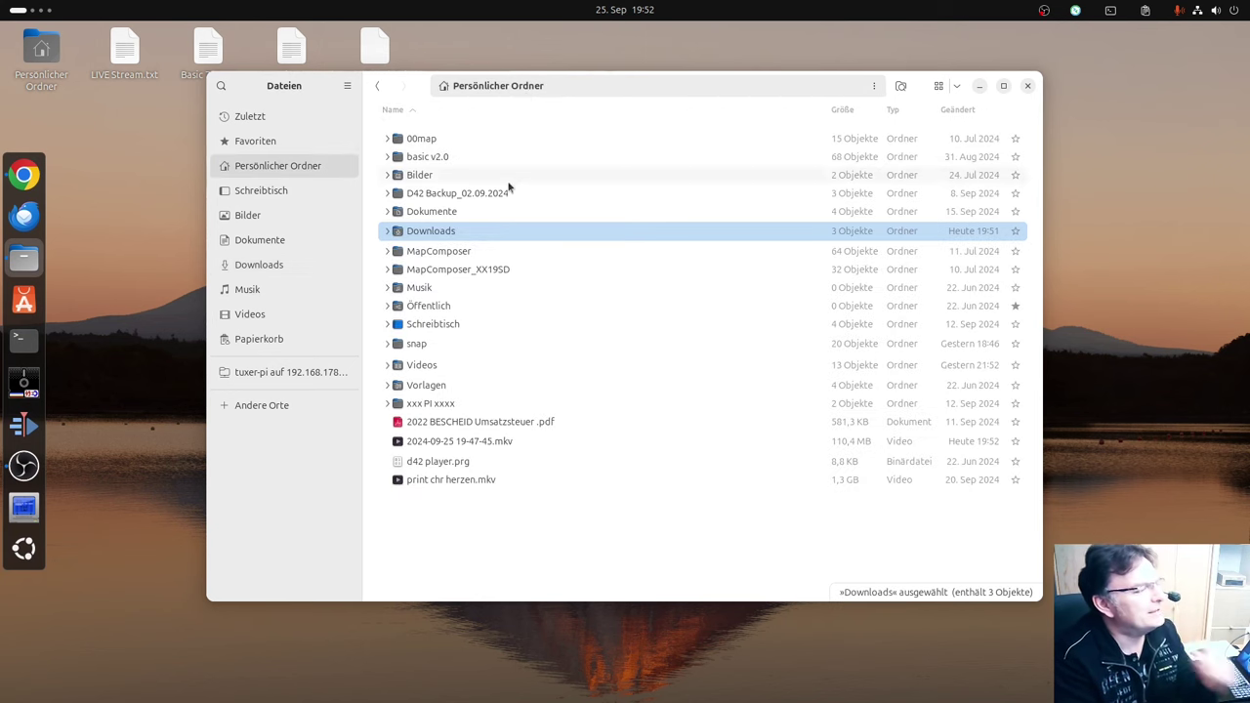
{"action": "double_click", "coordinate": [438, 137]}
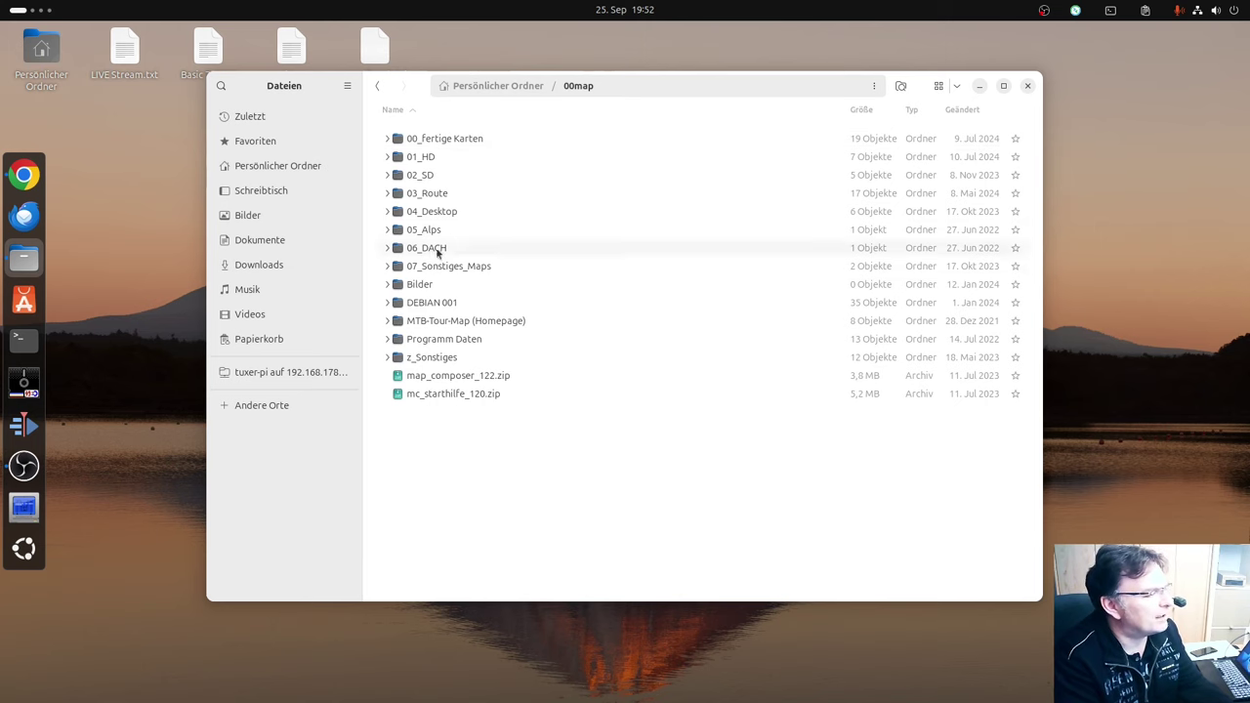
{"action": "double_click", "coordinate": [444, 305]}
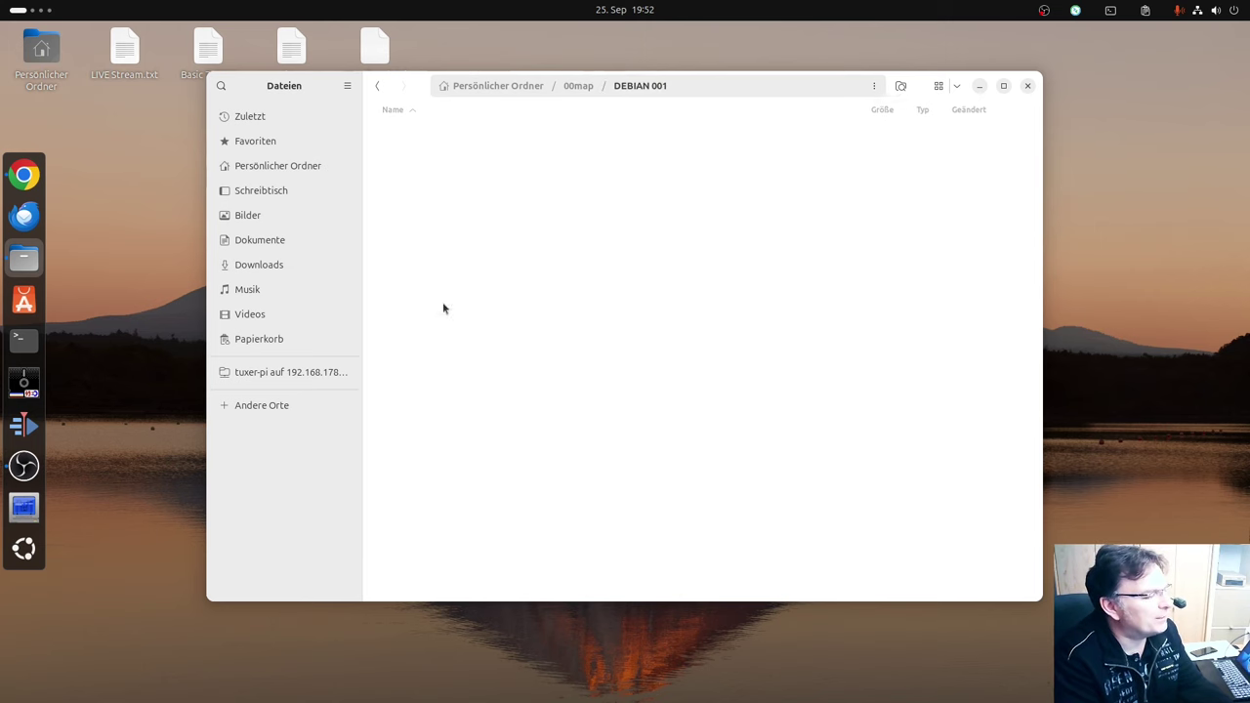
{"action": "scroll", "coordinate": [512, 366], "scroll_direction": "down", "scroll_amount": 5}
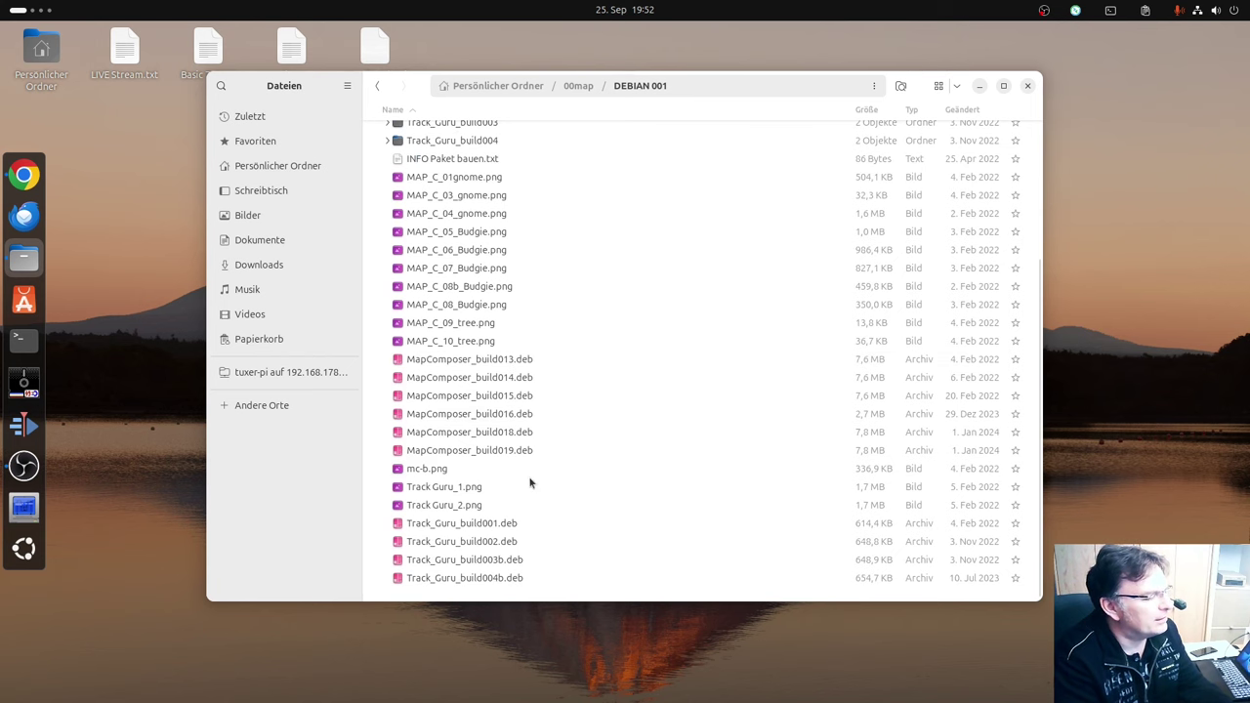
{"action": "scroll", "coordinate": [530, 479], "scroll_direction": "up", "scroll_amount": 5}
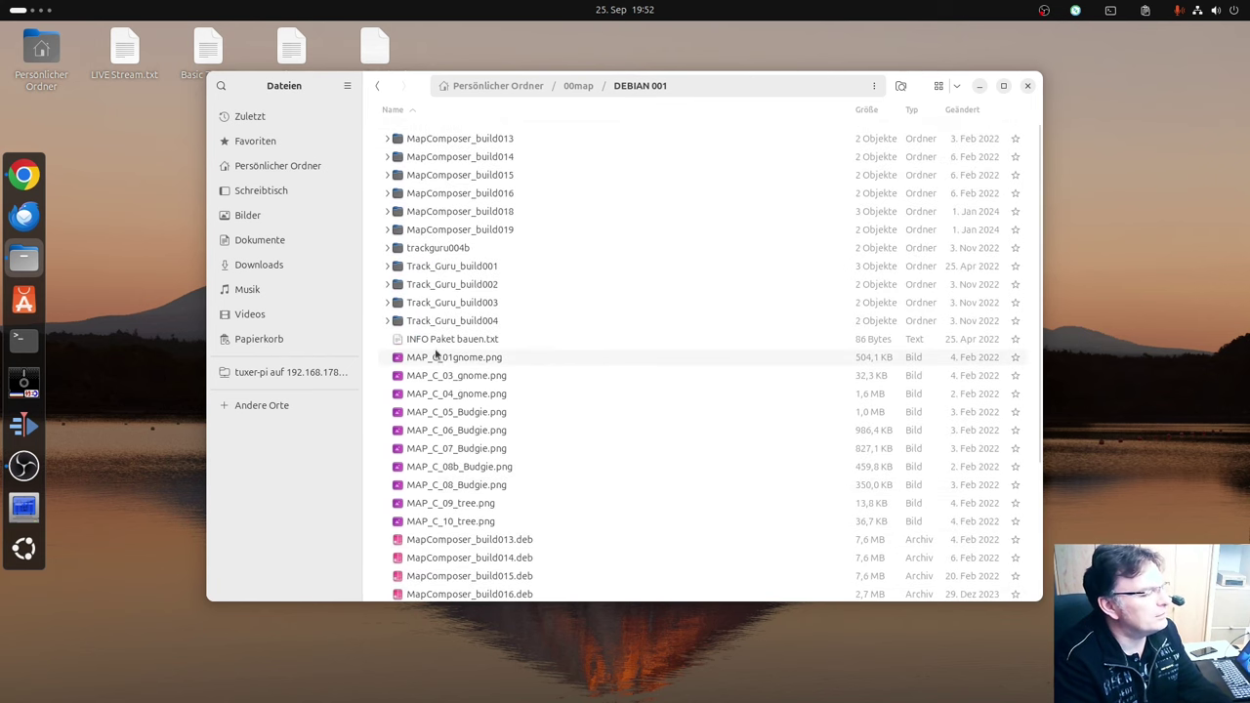
{"action": "left_click", "coordinate": [501, 230]}
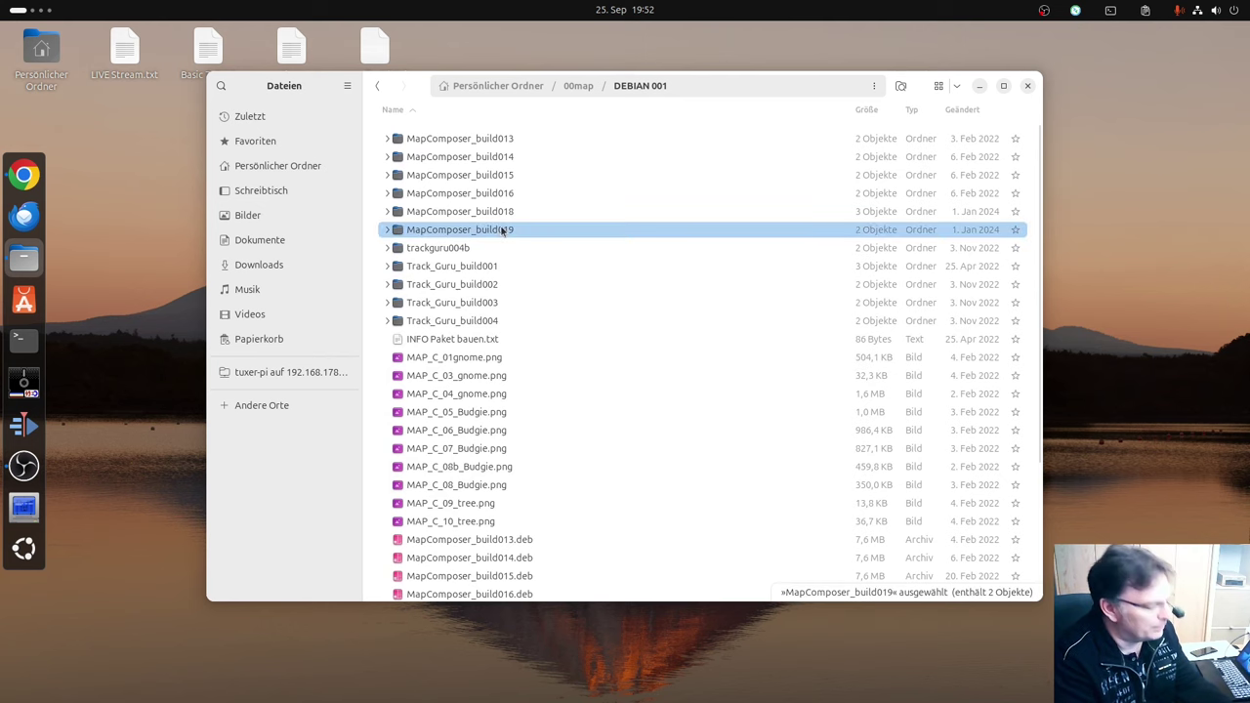
- Paste the copied package folder into the Downloads folder
{"action": "left_click", "coordinate": [517, 88]}
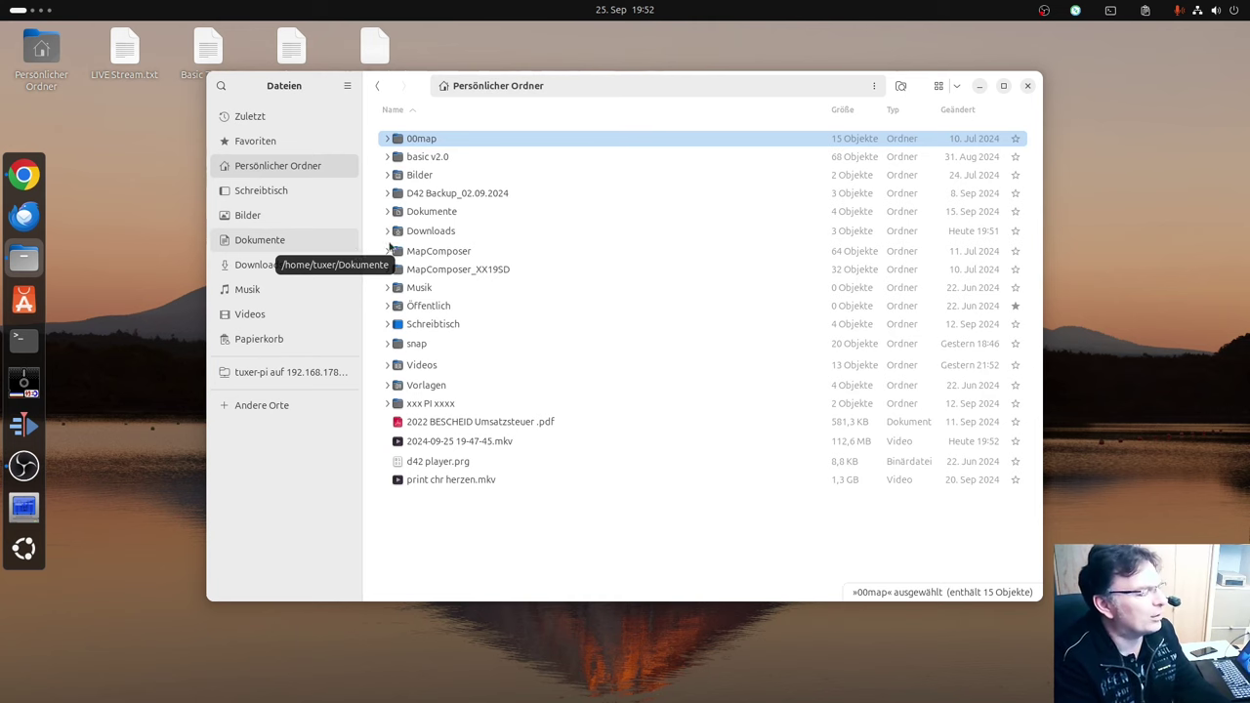
{"action": "double_click", "coordinate": [434, 232]}
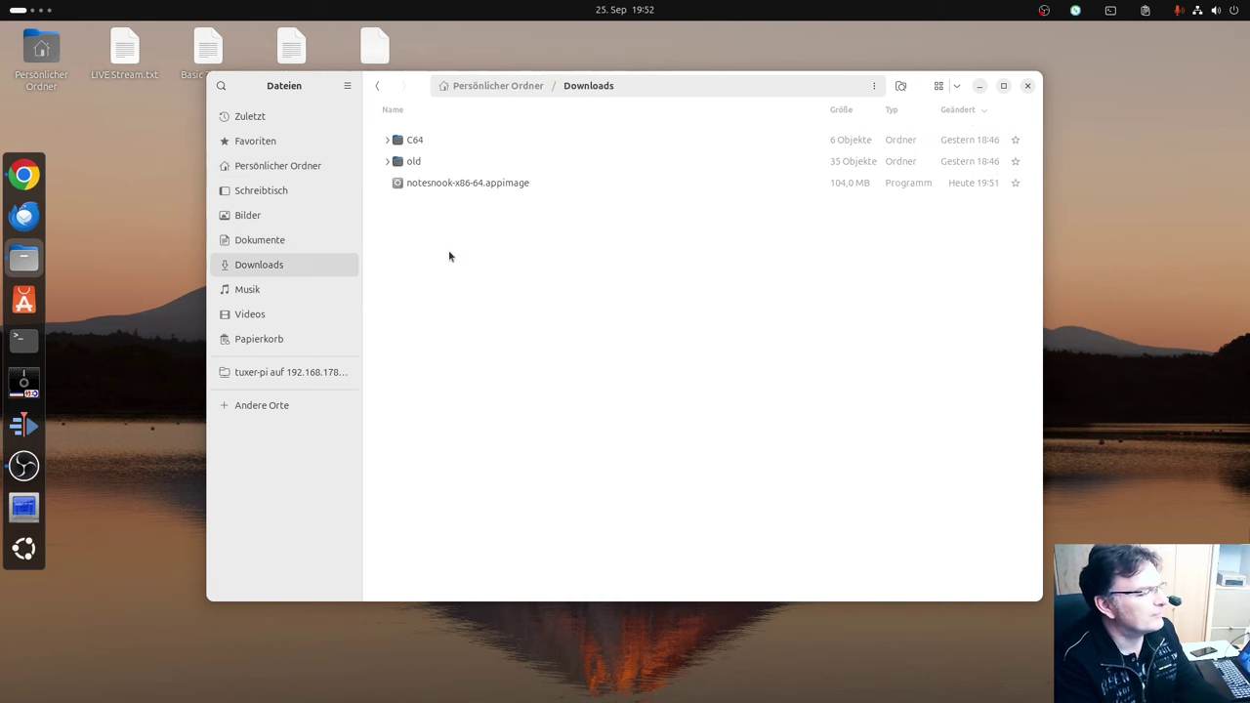
{"action": "key", "text": "ctrl+v"}
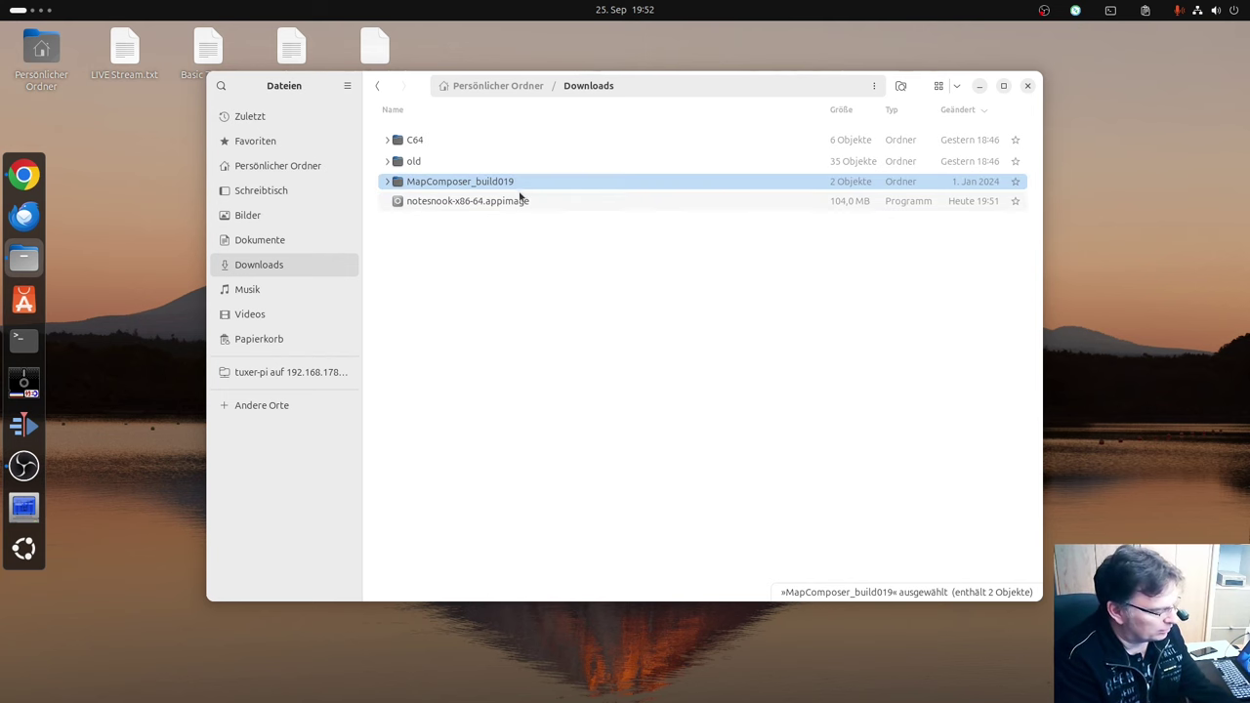
- Rename the MapComposer_build019 folder in Downloads to Notesnook
{"action": "key", "text": "F2"}
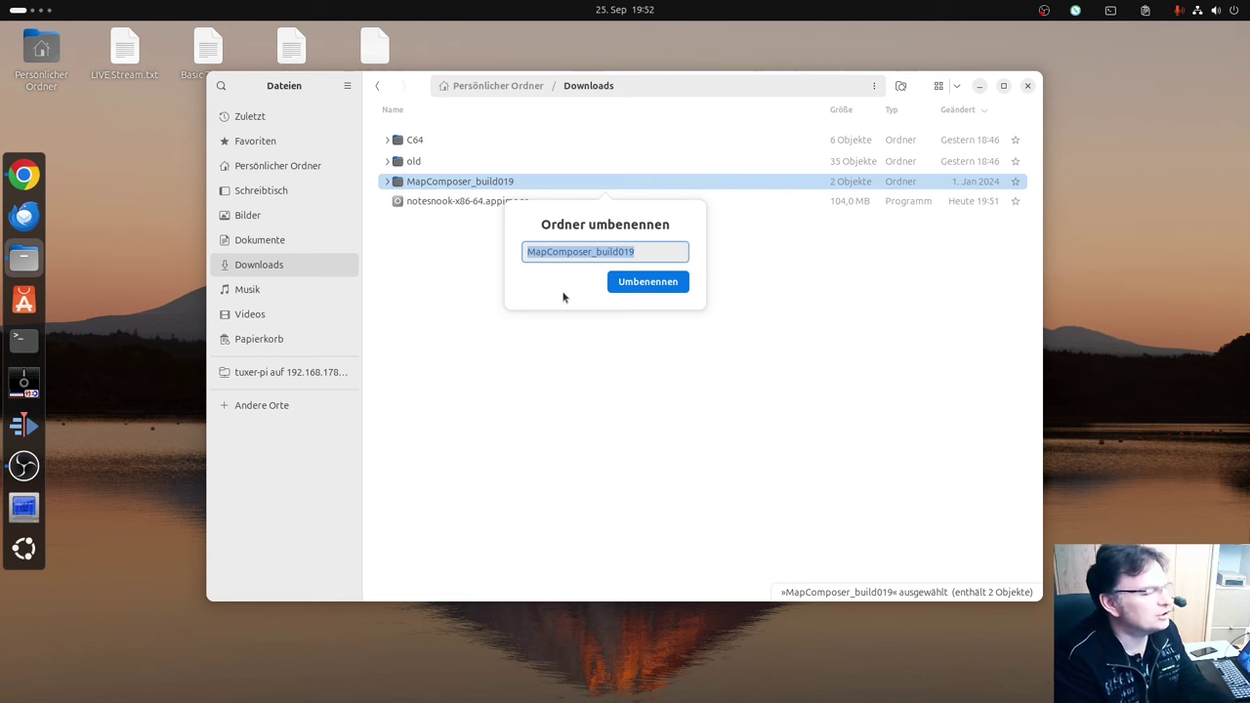
{"action": "type", "text": "Not"}
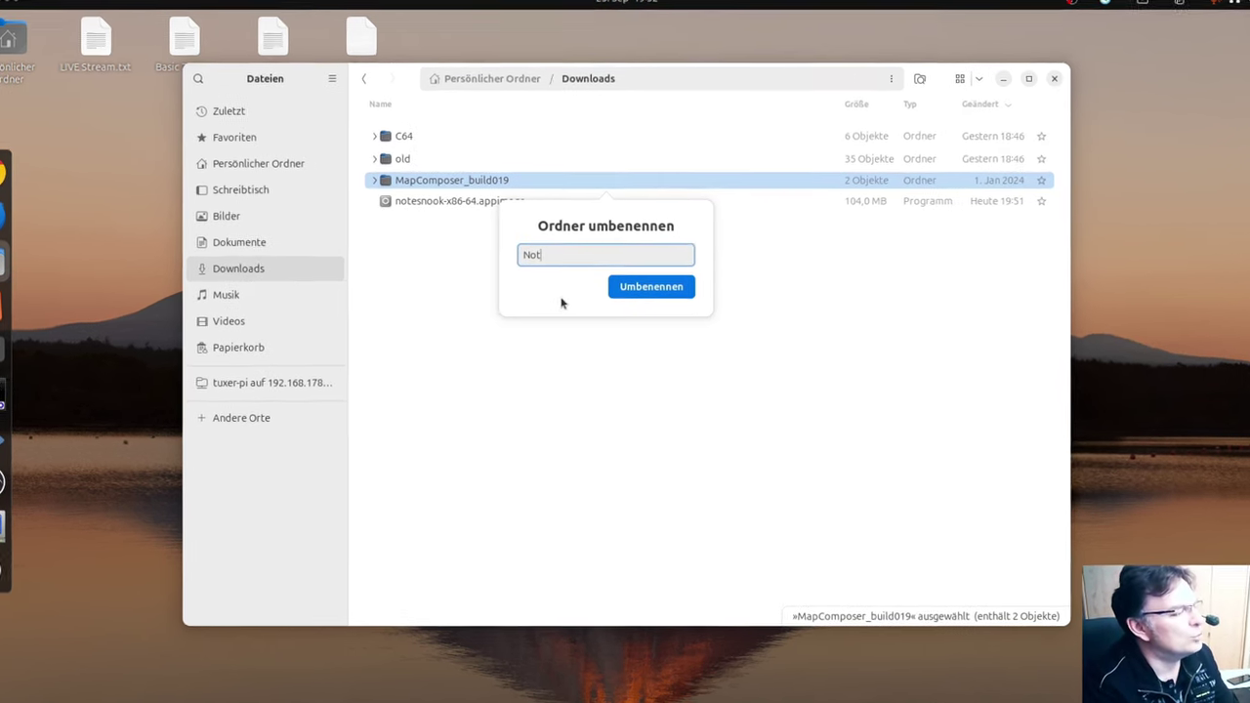
{"action": "type", "text": "esnook"}
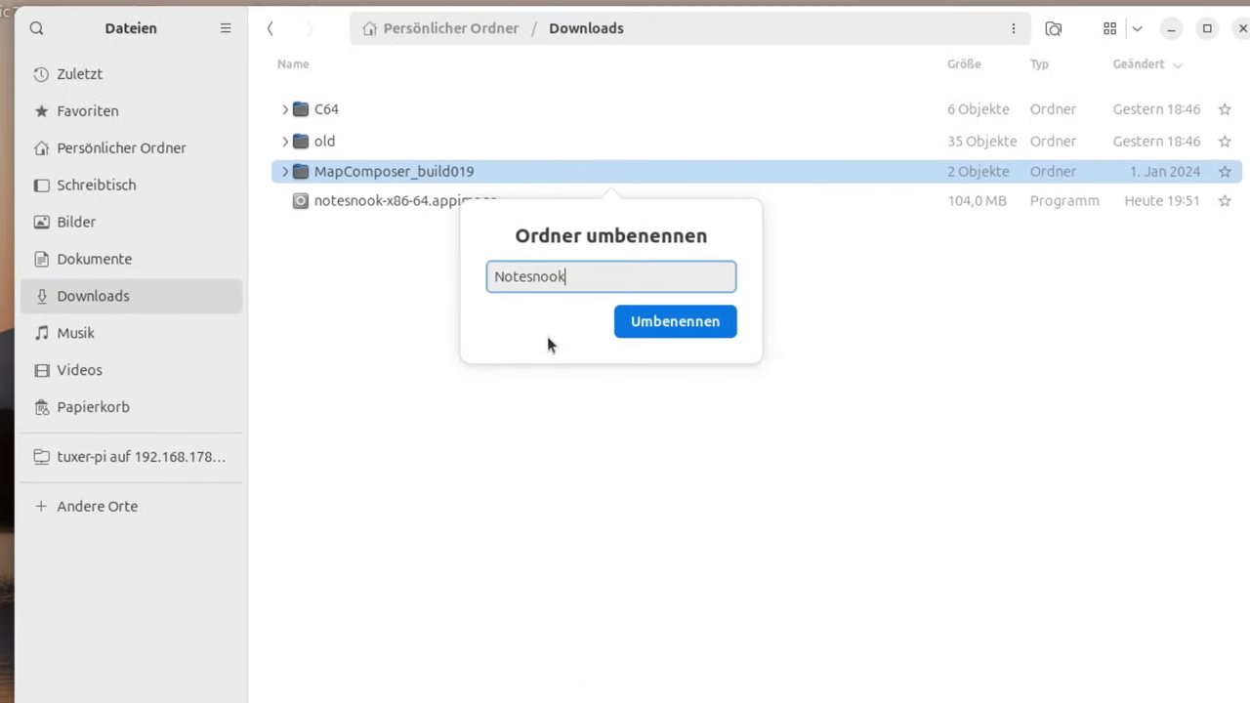
{"action": "key", "text": "Return"}
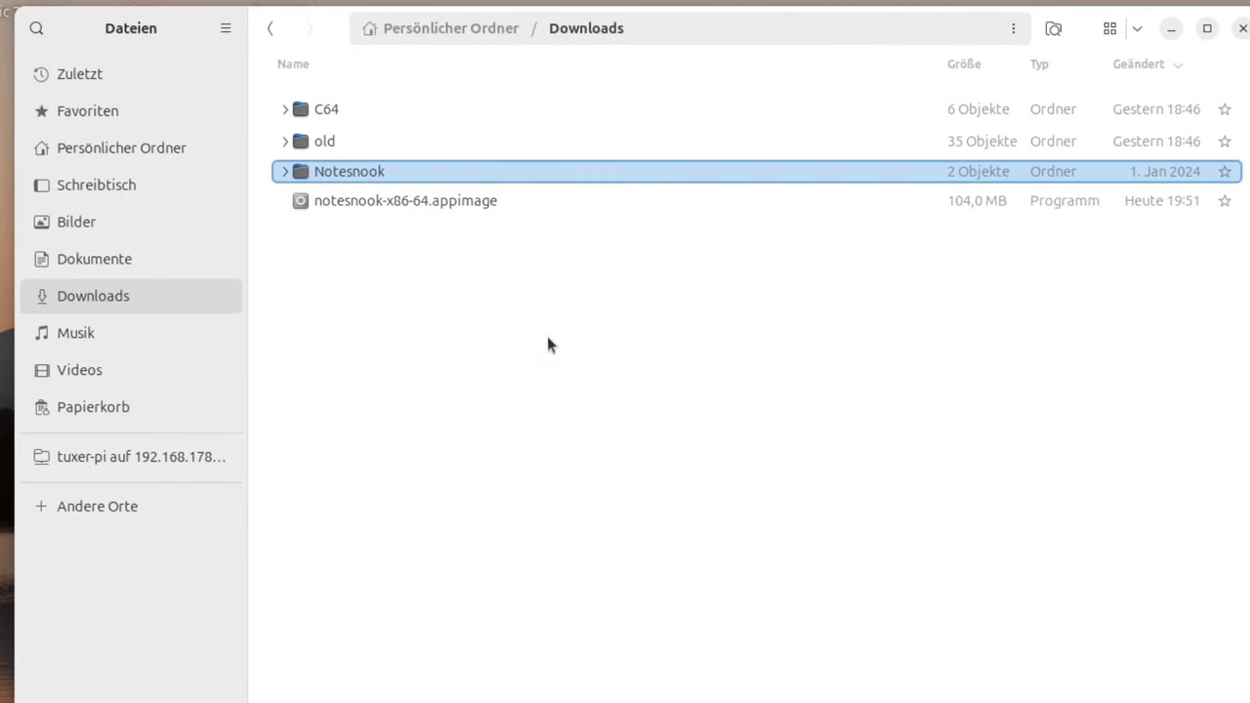
- Open the control file from Notesnook/DEBIAN in the text editor, then widen its window and move it away from the screen corner
{"action": "left_click", "coordinate": [362, 166]}
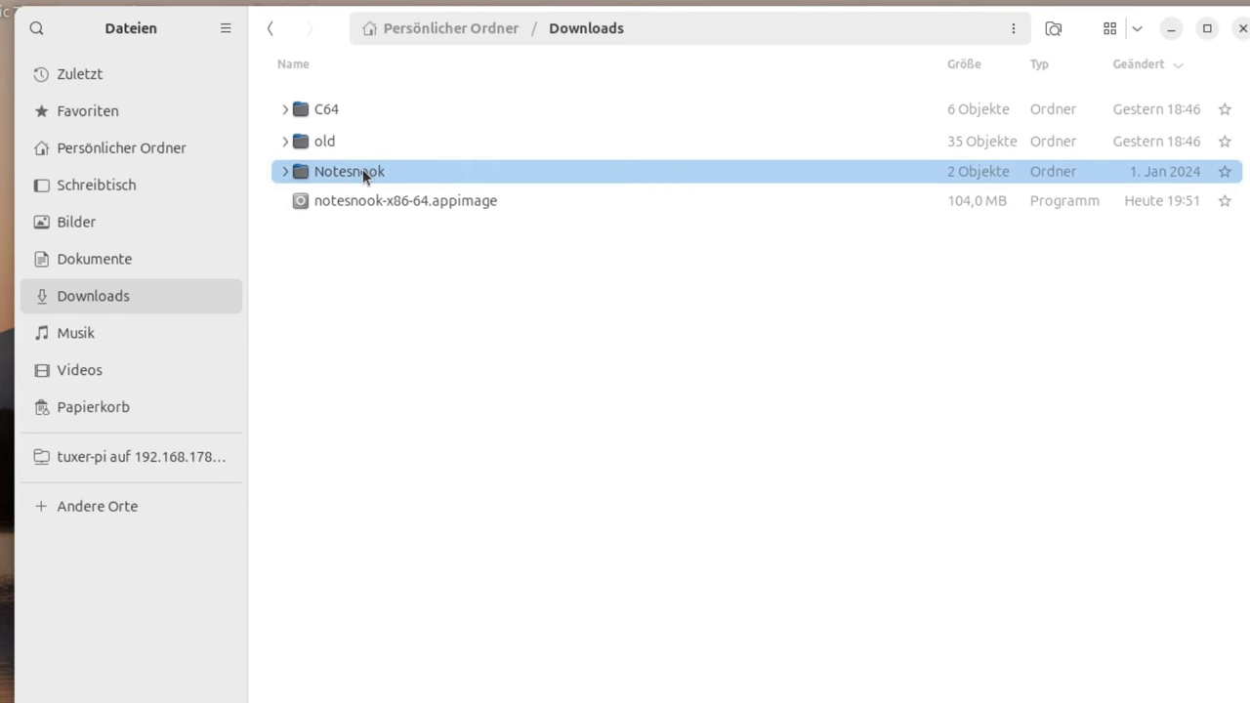
{"action": "double_click", "coordinate": [362, 171]}
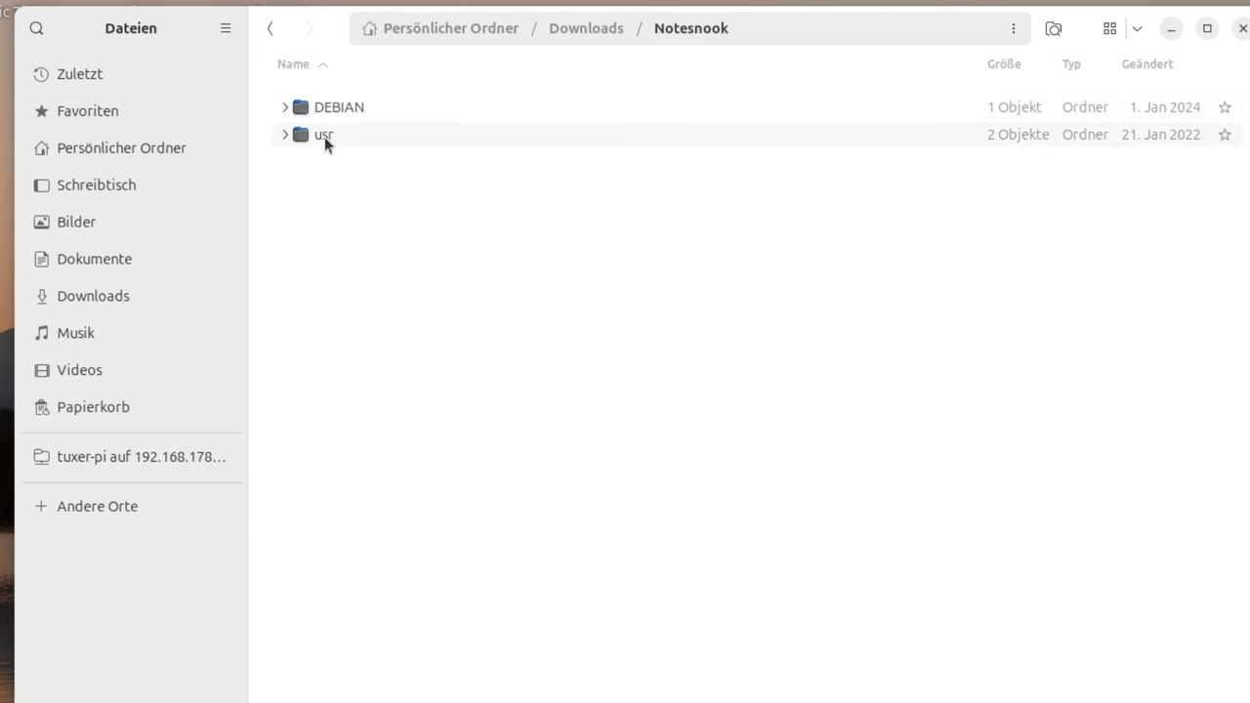
{"action": "double_click", "coordinate": [301, 107]}
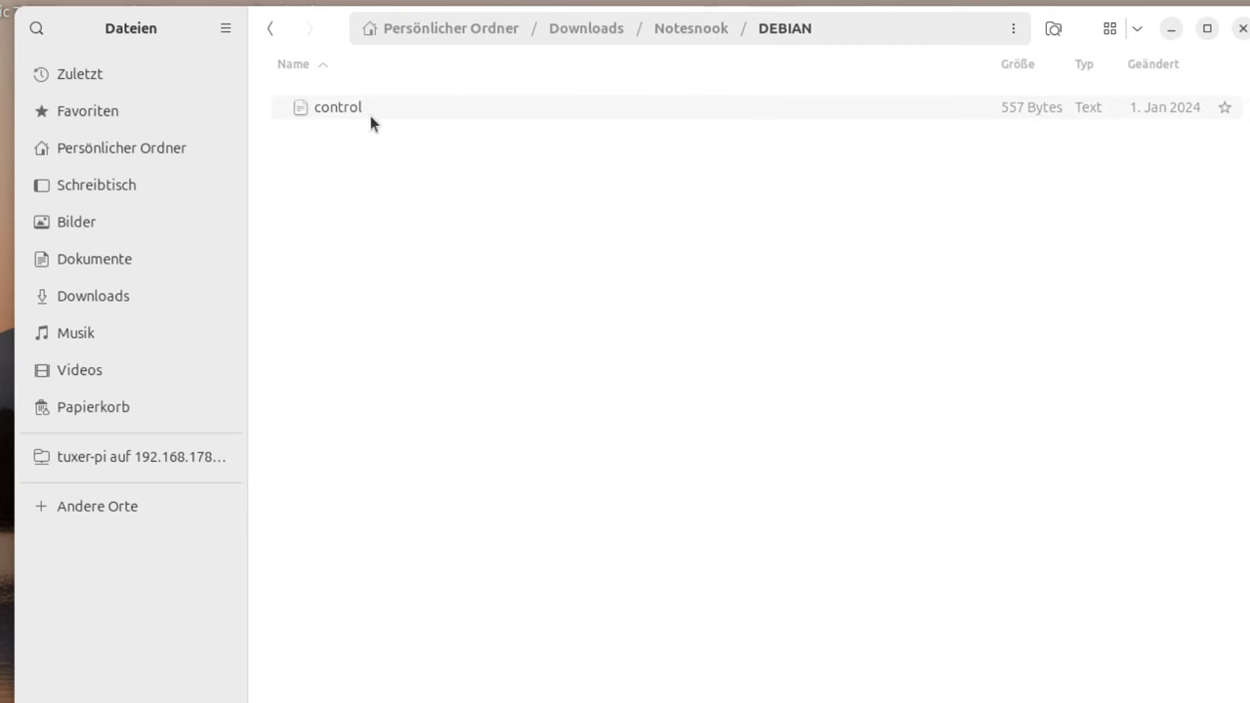
{"action": "double_click", "coordinate": [343, 111]}
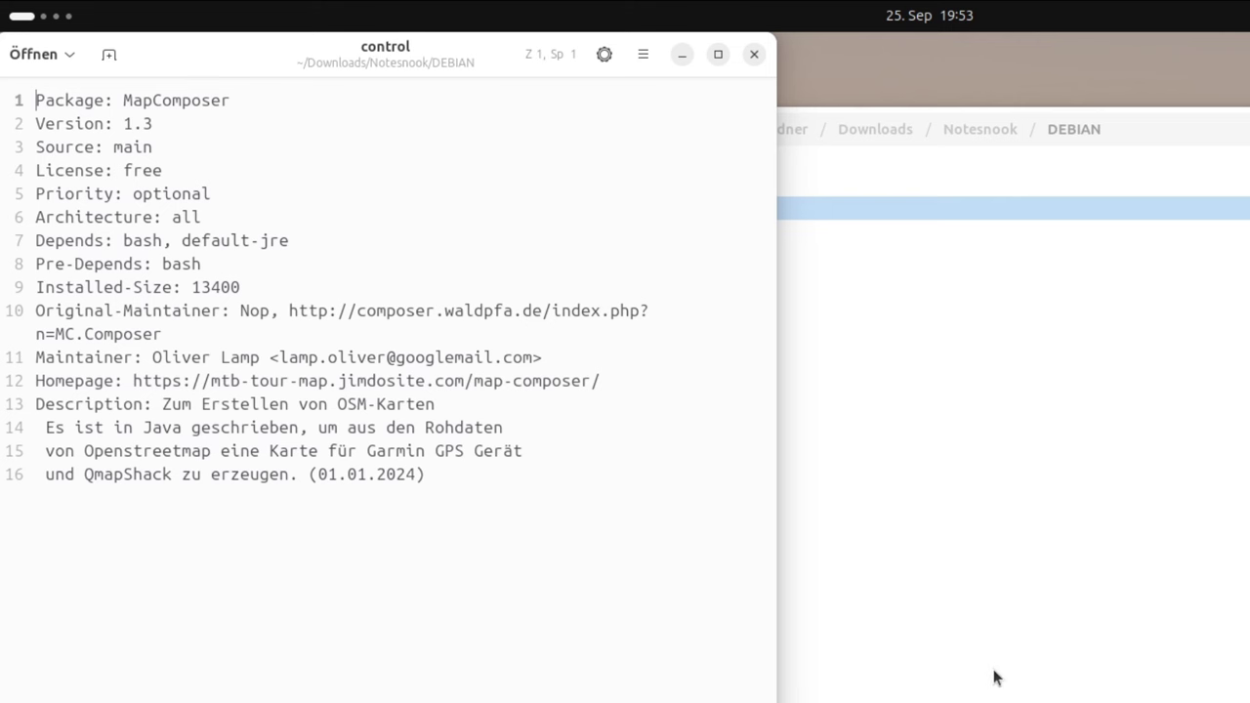
{"action": "left_click_drag", "start_coordinate": [777, 547], "coordinate": [1062, 547]}
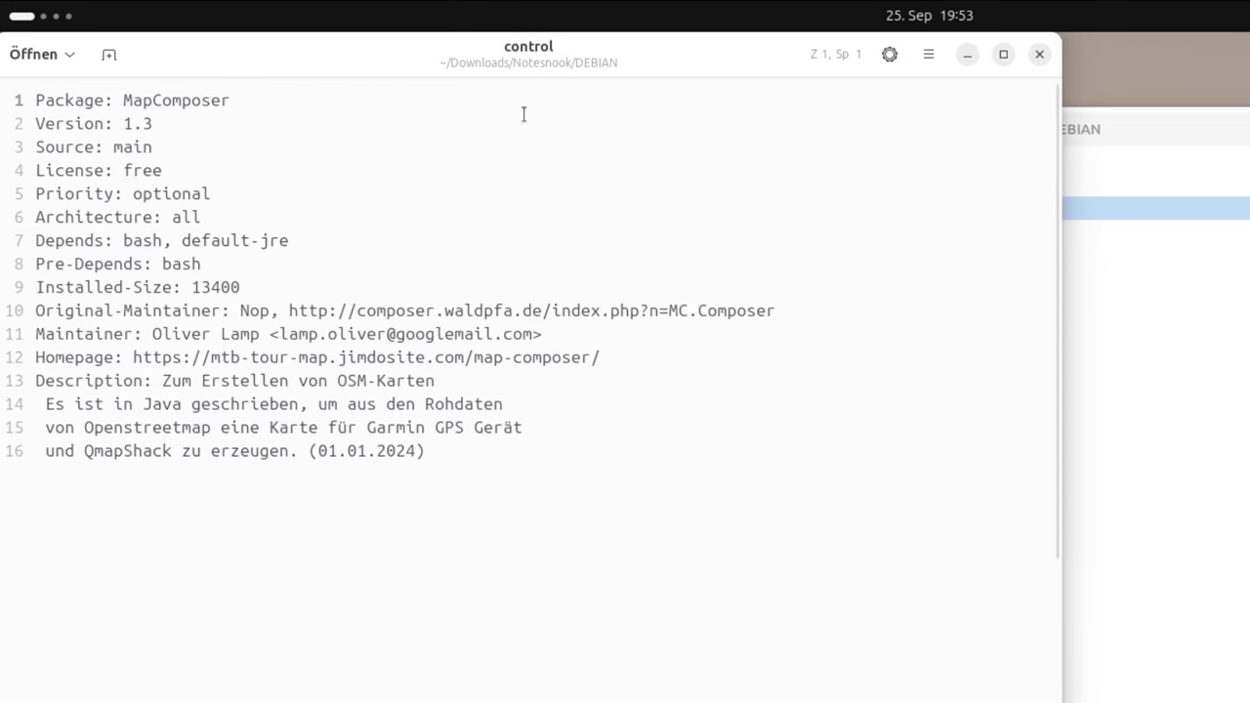
{"action": "left_click_drag", "start_coordinate": [525, 54], "coordinate": [760, 214]}
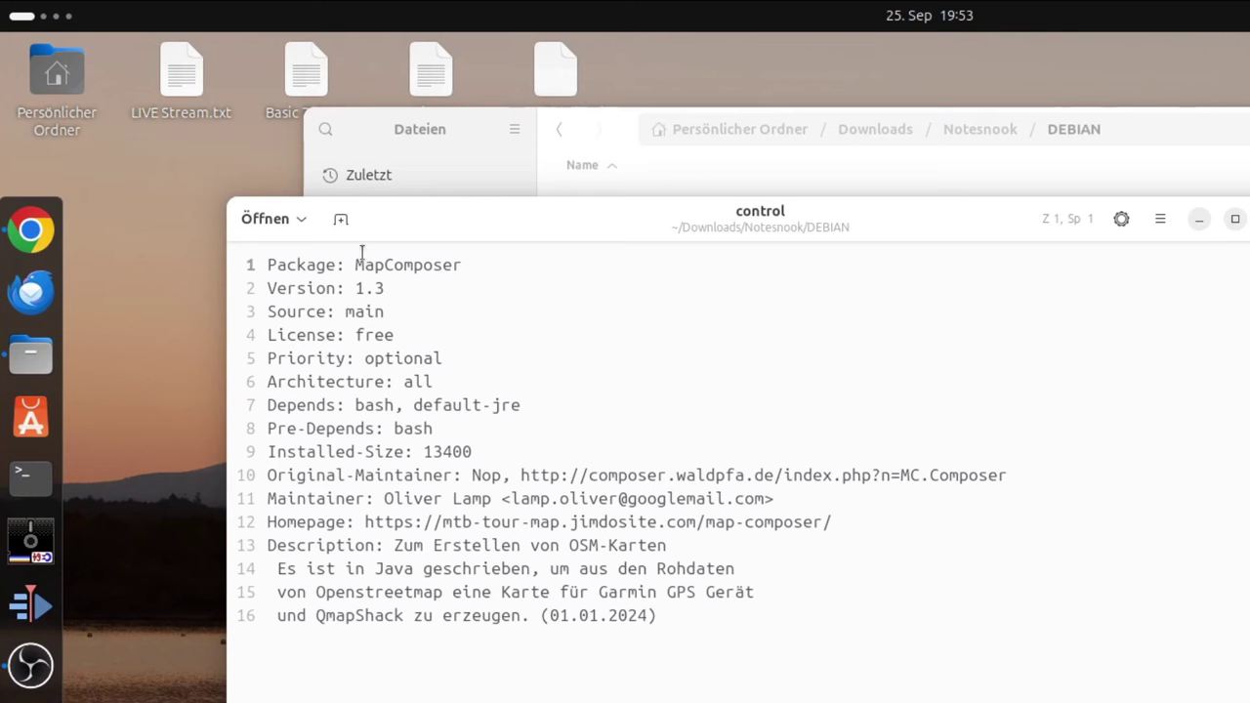
- Change the package name to Notesnook and the version to 1.8.9 in the control file
{"action": "left_click_drag", "start_coordinate": [357, 257], "coordinate": [483, 271]}
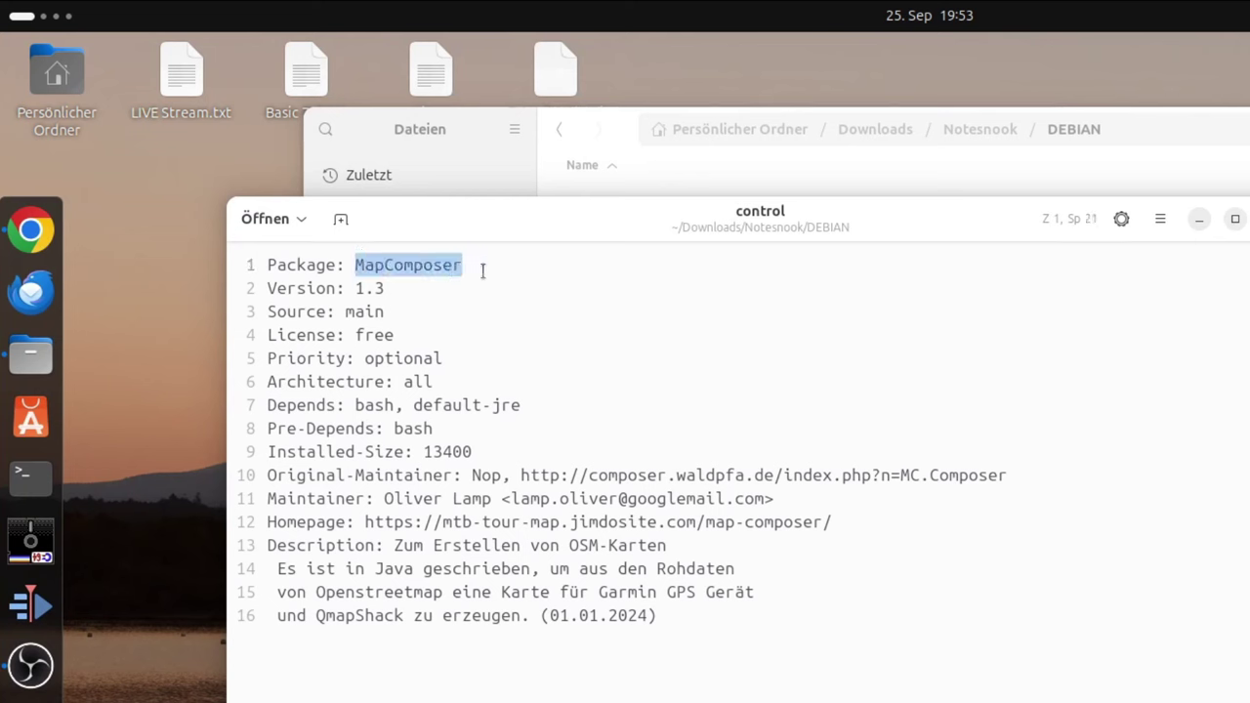
{"action": "type", "text": "Nok"}
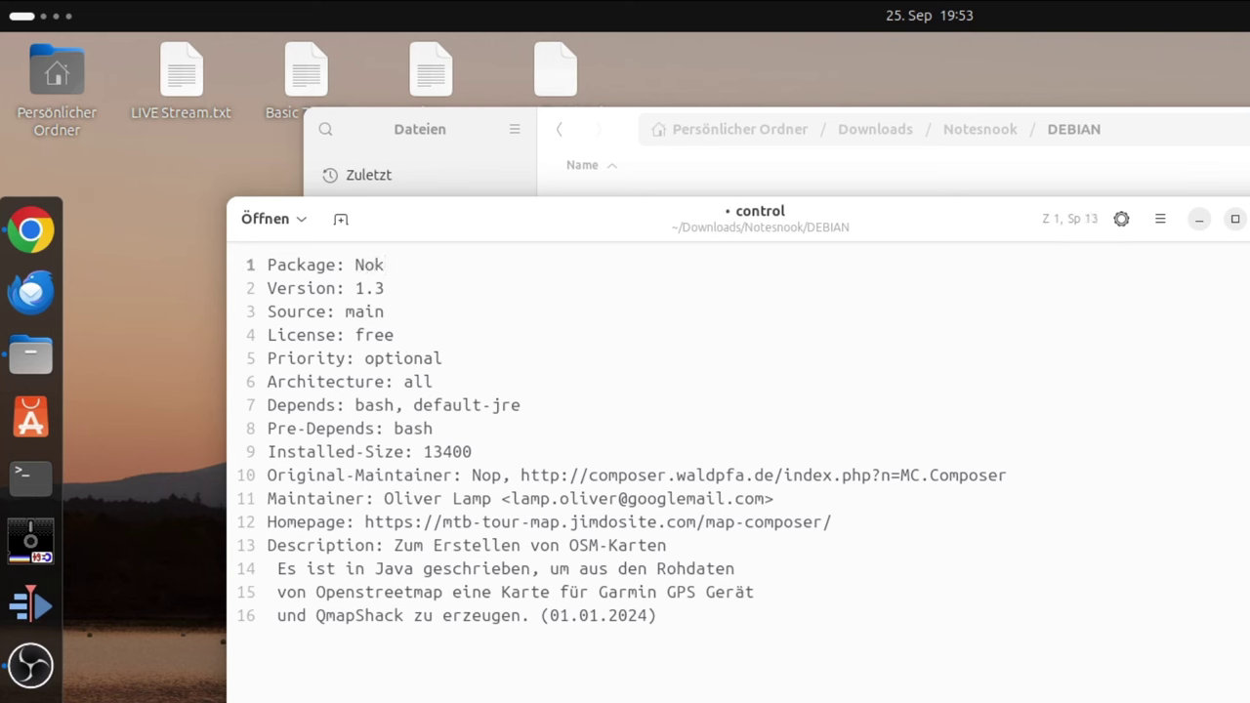
{"action": "key", "text": "BackSpace"}
{"action": "type", "text": "tesnook"}
{"action": "double_click", "coordinate": [371, 288]}
{"action": "type", "text": "1"}
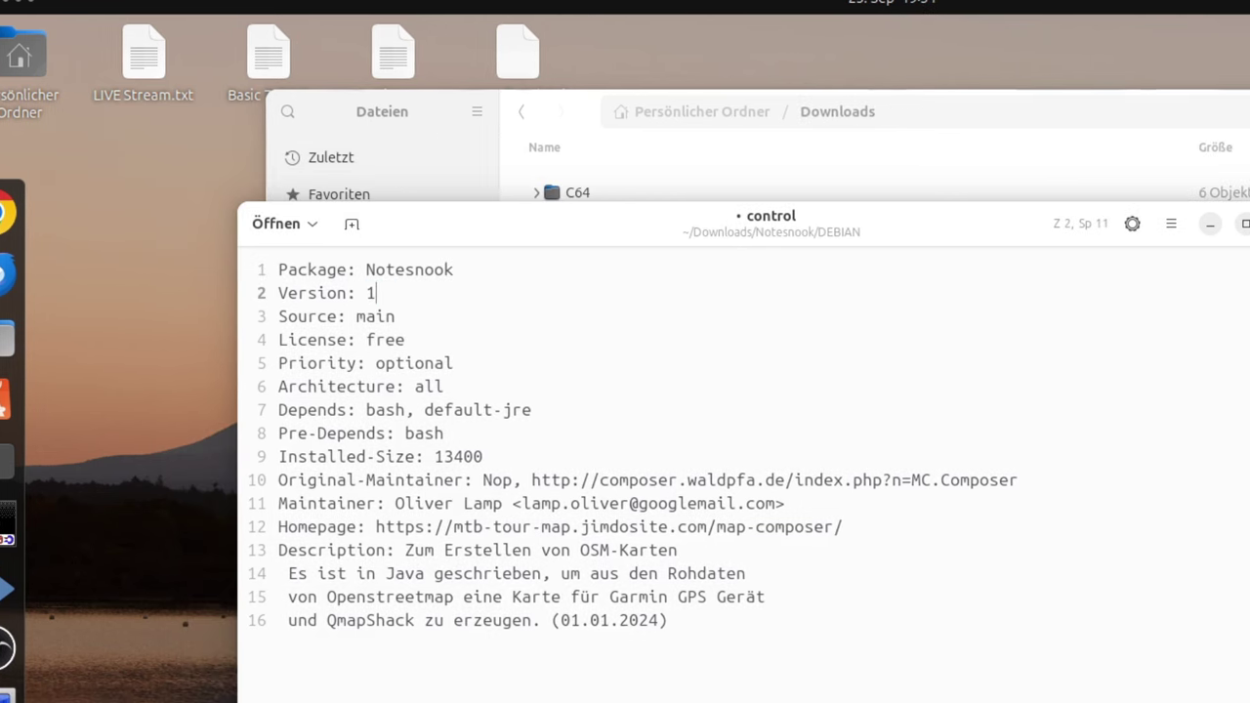
{"action": "type", "text": ".8.9"}
- Check the AppImage's architecture on its AppImageHub download page in Chrome, and set Architecture to x86-64 in the control file
{"action": "left_click_drag", "start_coordinate": [663, 224], "coordinate": [640, 317]}
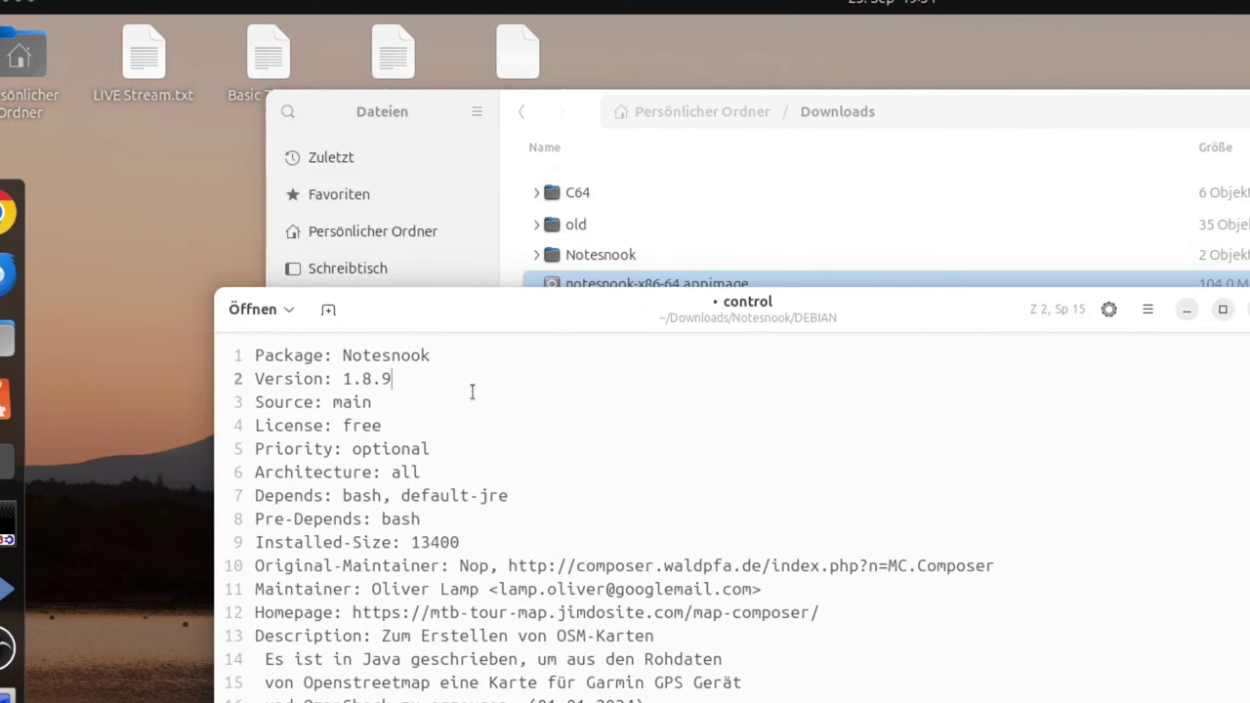
{"action": "double_click", "coordinate": [395, 473]}
{"action": "left_click", "coordinate": [2, 212]}
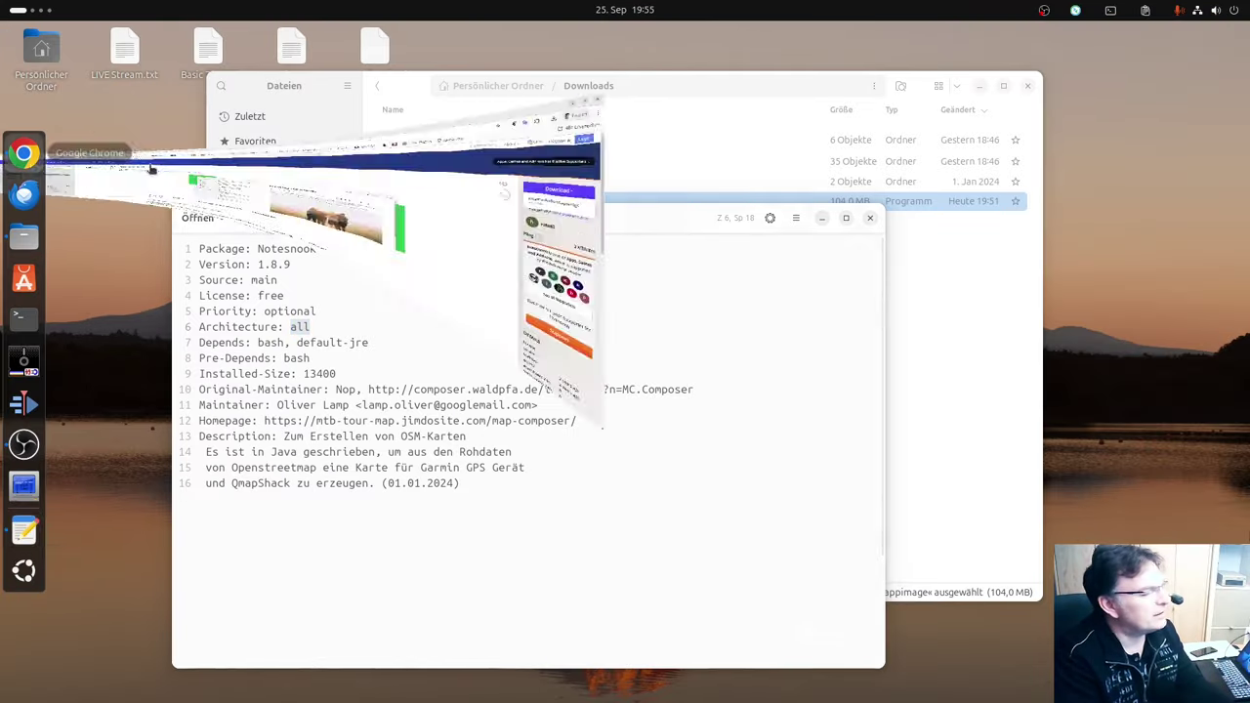
{"action": "left_click", "coordinate": [1176, 226]}
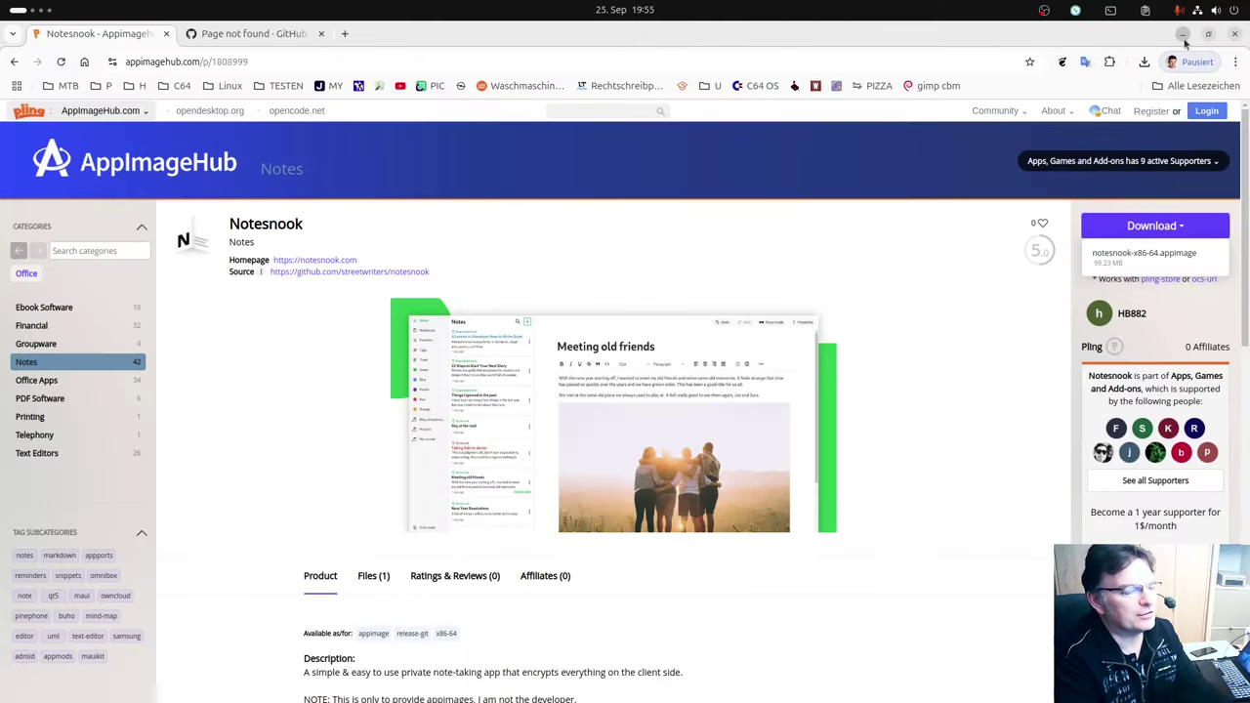
{"action": "left_click", "coordinate": [1183, 23]}
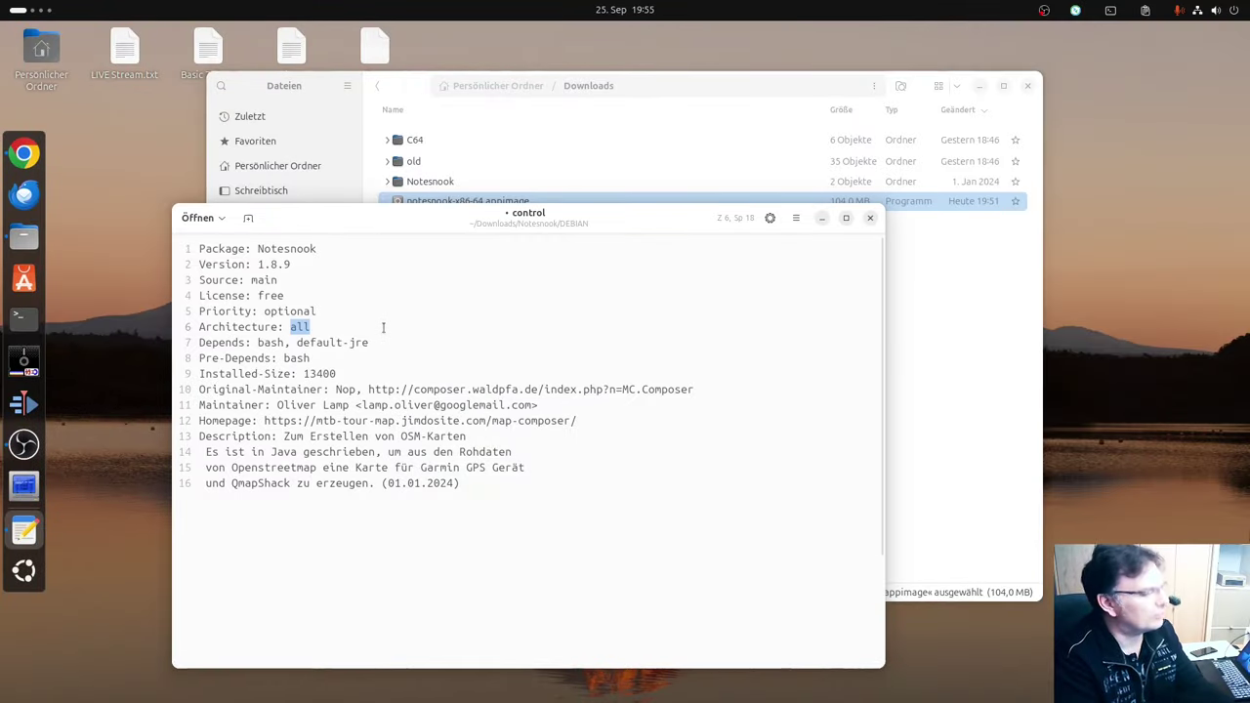
{"action": "type", "text": "x6"}
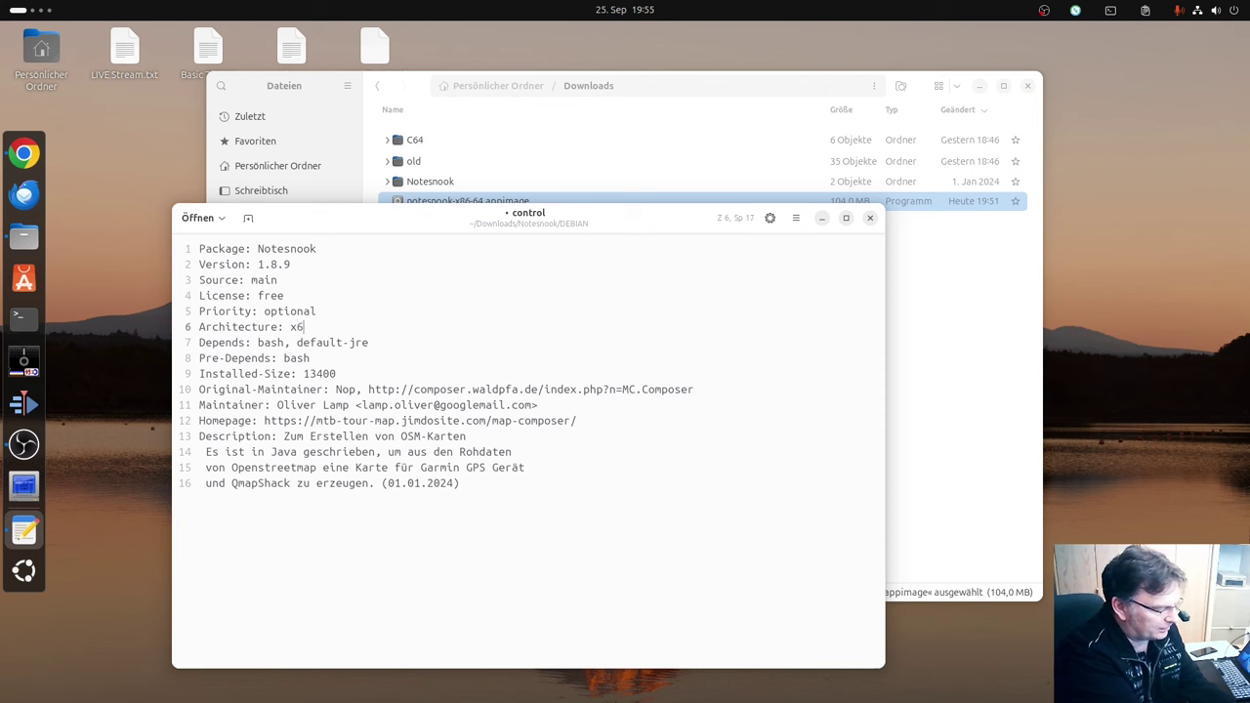
{"action": "key", "text": "BackSpace"}
{"action": "type", "text": "86"}
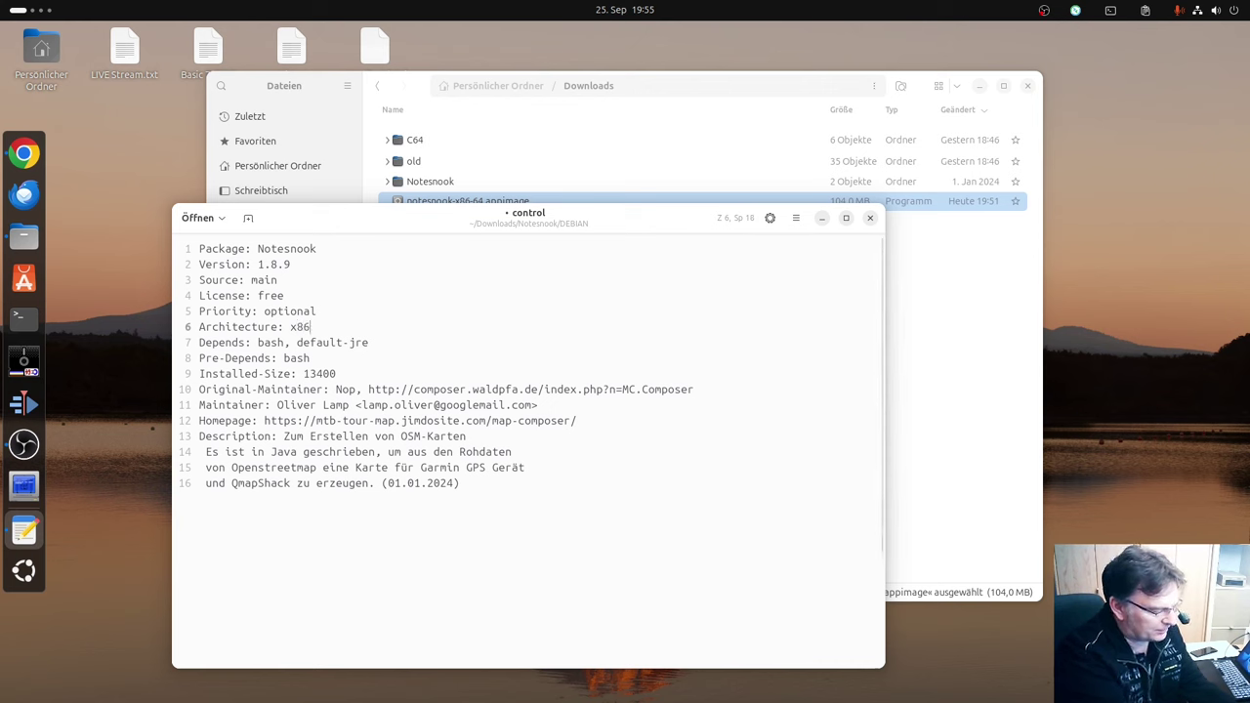
{"action": "type", "text": "-64"}
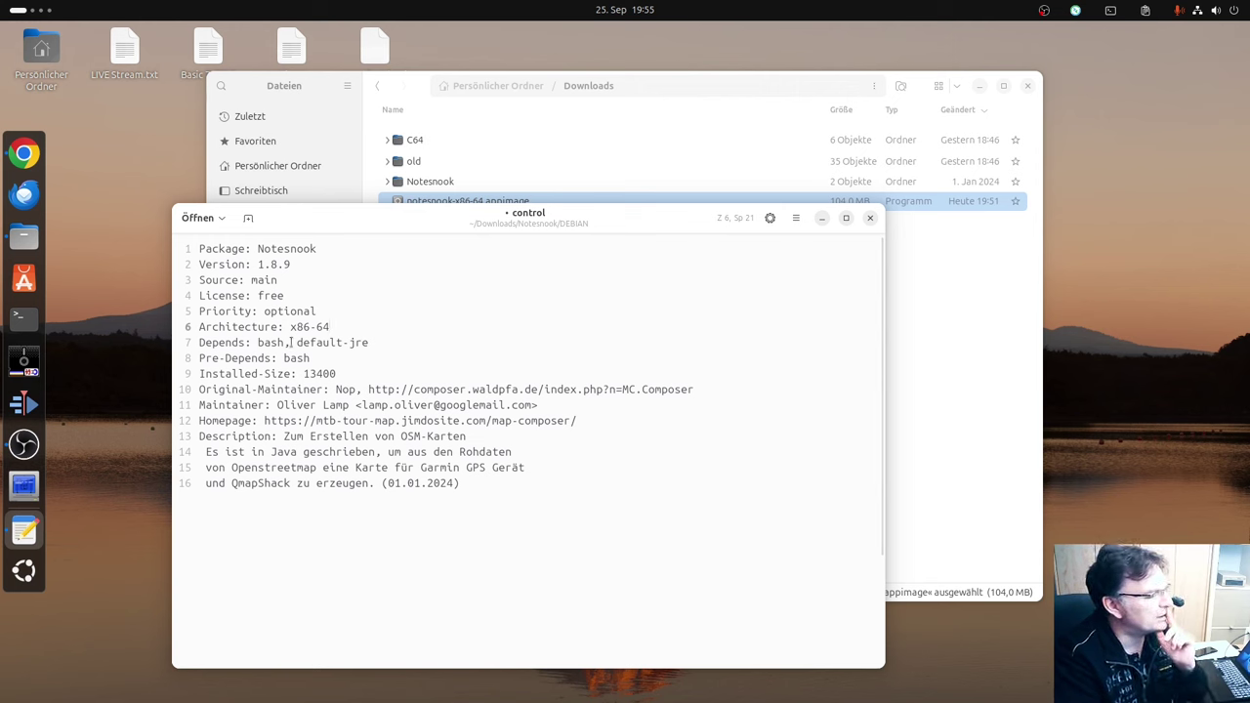
- Remove default-jre and its preceding comma from the Depends line, leaving only bash
{"action": "left_click_drag", "start_coordinate": [290, 342], "coordinate": [375, 343]}
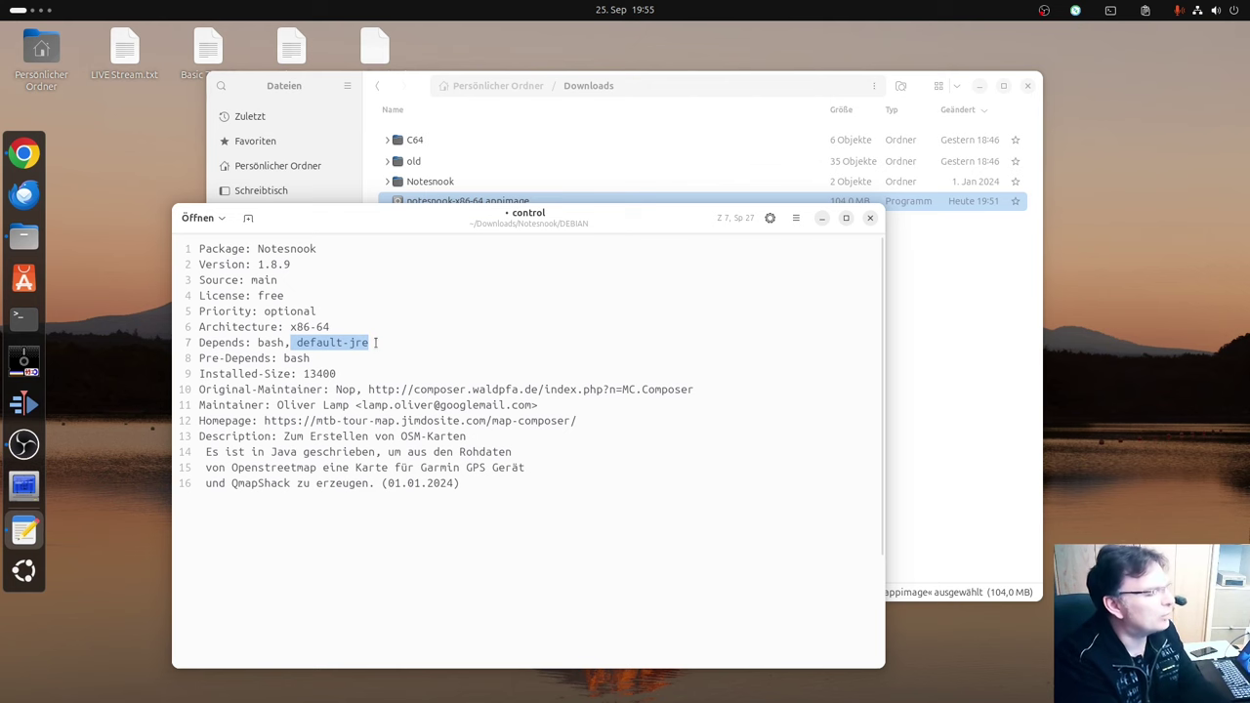
{"action": "key", "text": "BackSpace"}
{"action": "key", "text": "BackSpace"}
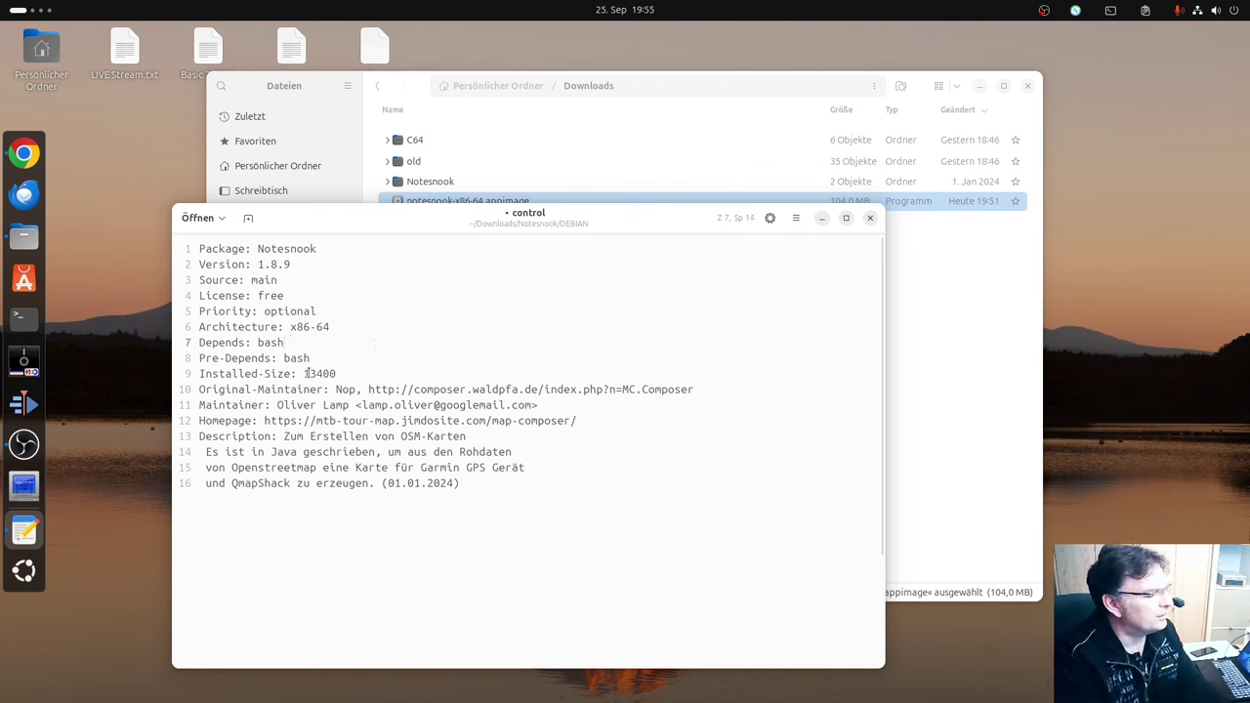
- Set the Installed-Size value in the control file to 104mb
{"action": "mouse_move", "coordinate": [689, 211]}
{"action": "left_mouse_down"}
{"action": "mouse_move", "coordinate": [686, 272]}
{"action": "mouse_move", "coordinate": [698, 200]}
{"action": "left_mouse_up"}
{"action": "double_click", "coordinate": [325, 370]}
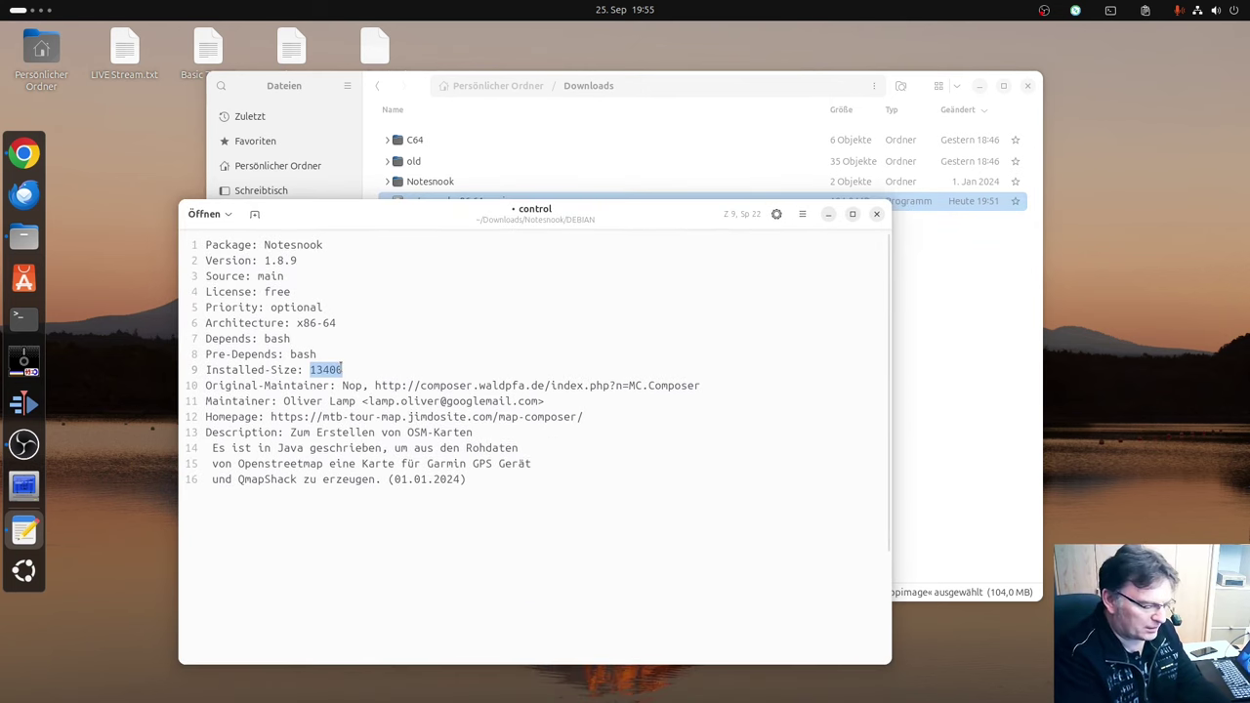
{"action": "type", "text": "104"}
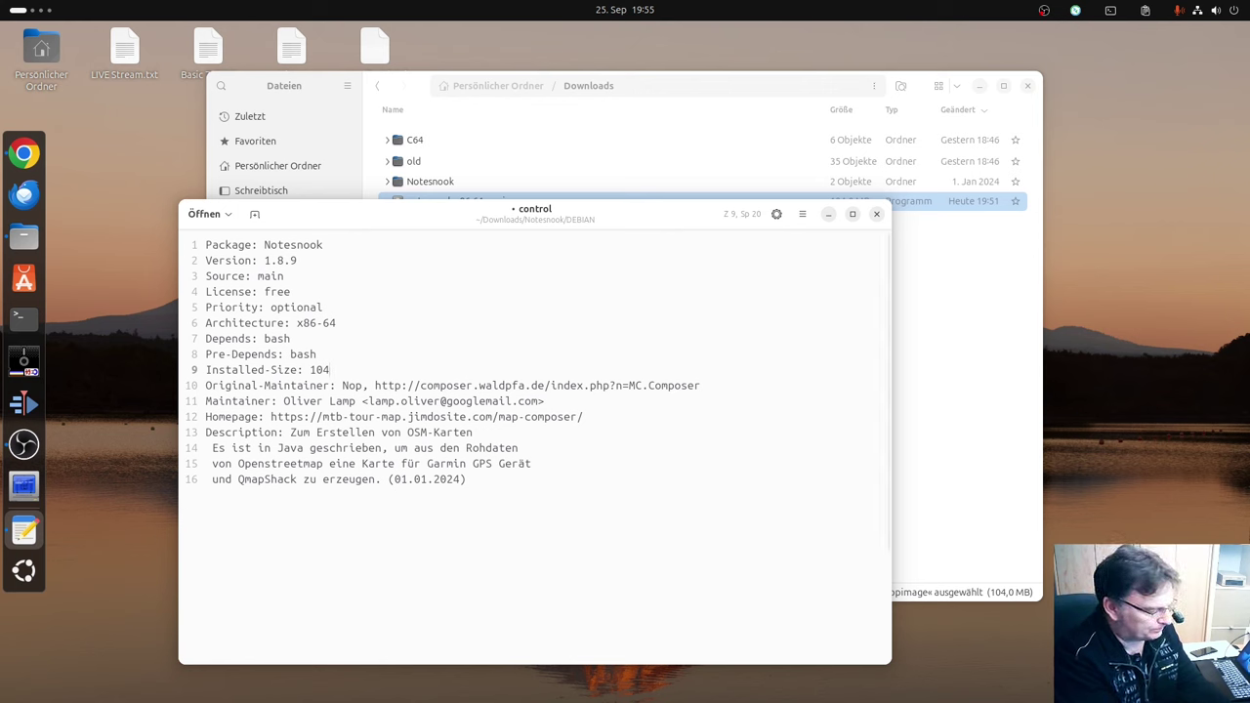
{"action": "type", "text": "mb"}
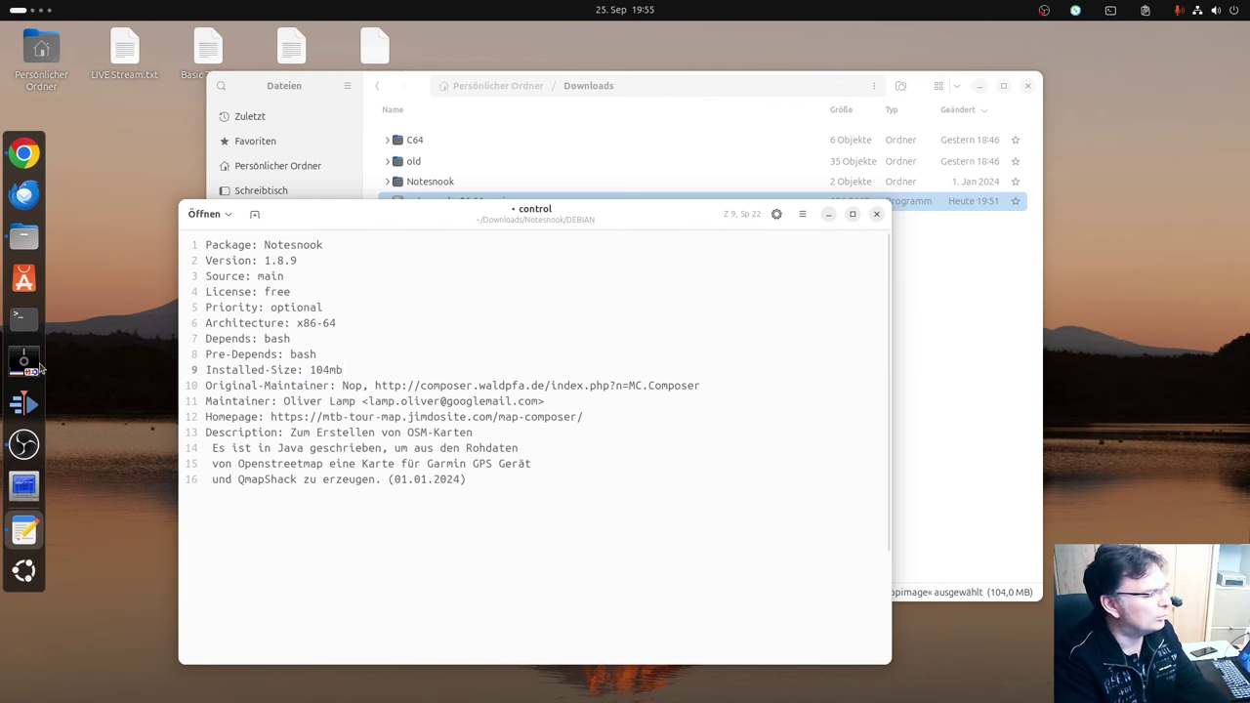
- Open the Notesnook homepage from the AppImageHub page in Chrome and copy the footer's copyright line "© 2024 Streetwriters (Private) Ltd."
{"action": "left_click", "coordinate": [24, 154]}
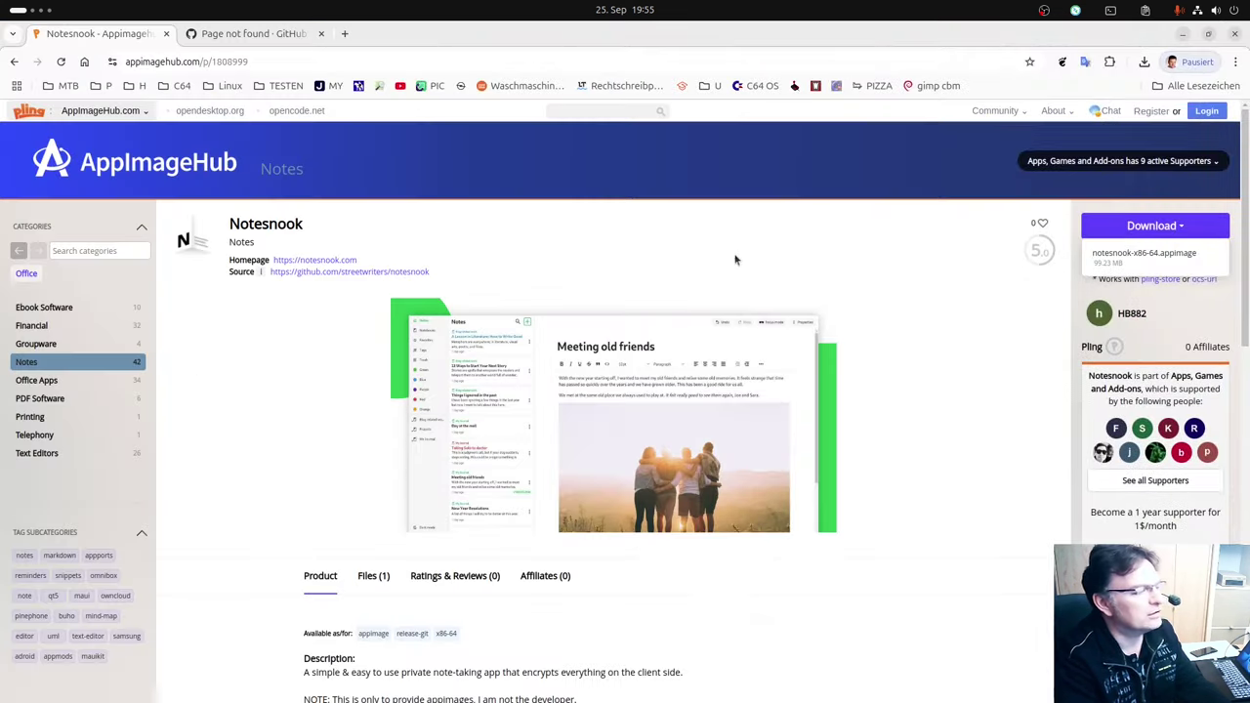
{"action": "left_click", "coordinate": [324, 262]}
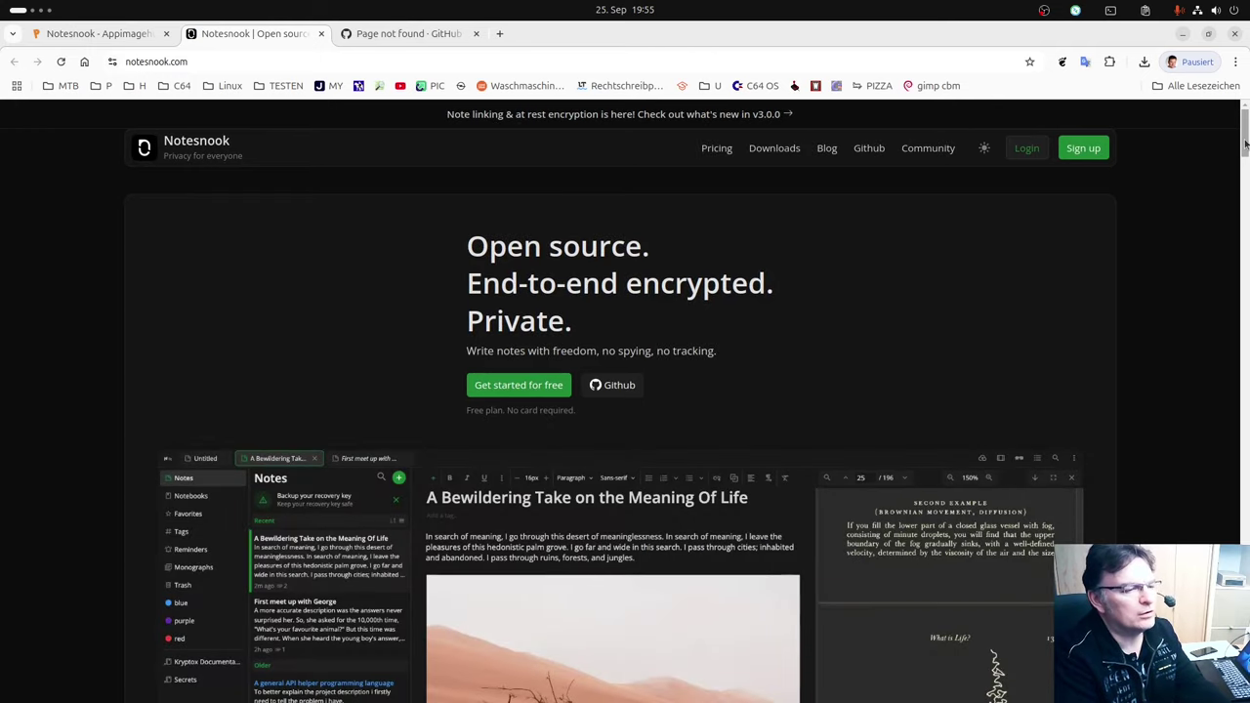
{"action": "left_click_drag", "start_coordinate": [1242, 151], "coordinate": [1223, 457]}
{"action": "scroll", "coordinate": [1223, 457], "scroll_direction": "down", "scroll_amount": 10}
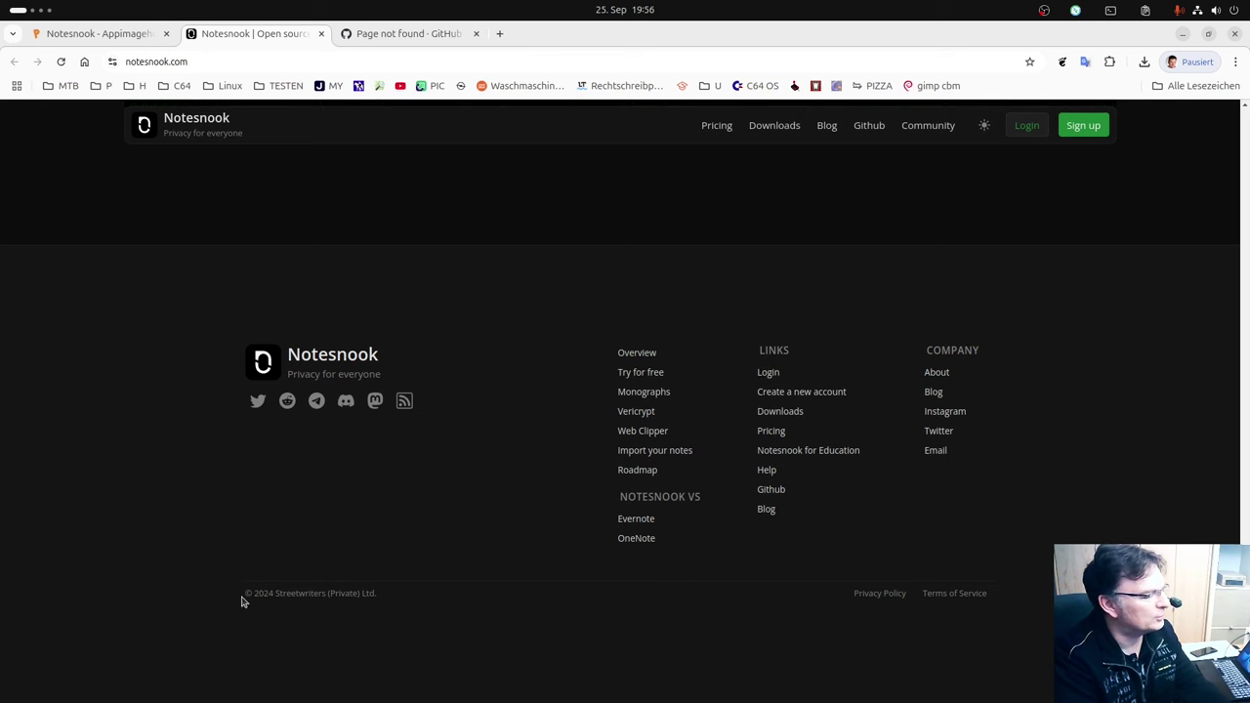
{"action": "left_click_drag", "start_coordinate": [241, 602], "coordinate": [341, 603]}
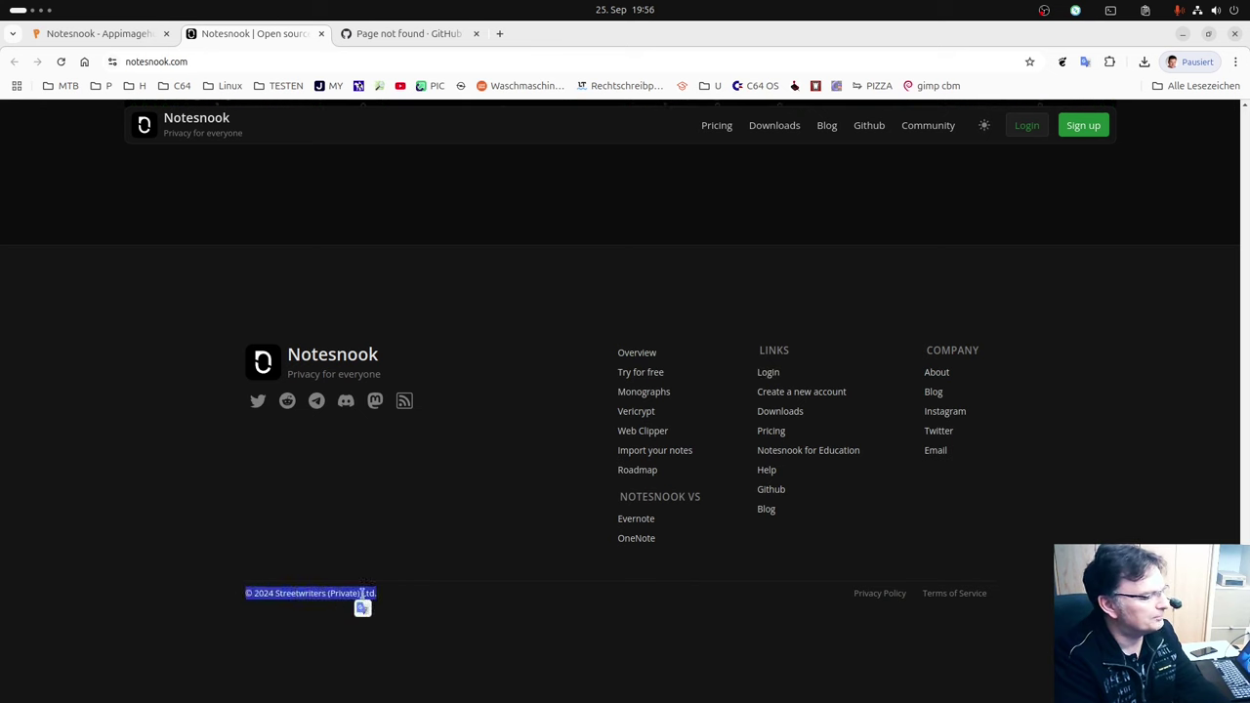
{"action": "right_click", "coordinate": [365, 598]}
{"action": "left_click", "coordinate": [416, 406]}
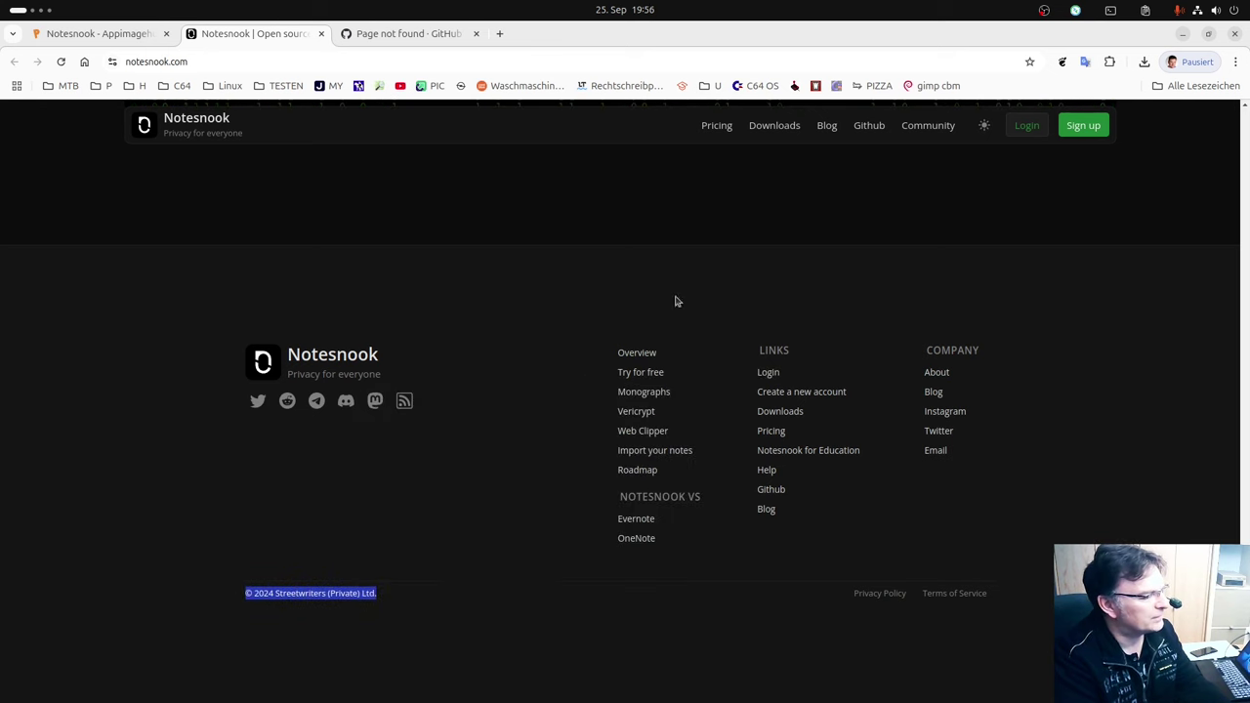
- Return to the control file and replace the Original-Maintainer value with the copied "© 2024 Streetwriters (Private) Ltd."
{"action": "left_click", "coordinate": [1180, 35]}
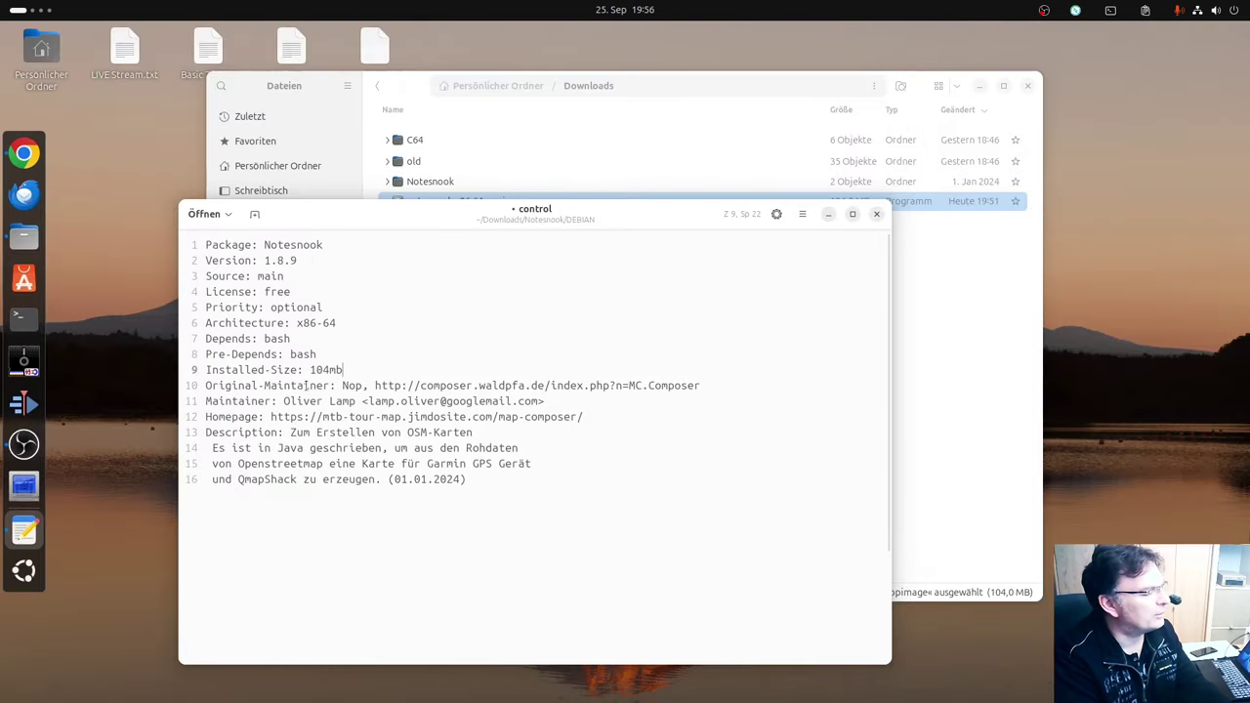
{"action": "left_click_drag", "start_coordinate": [341, 386], "coordinate": [701, 388]}
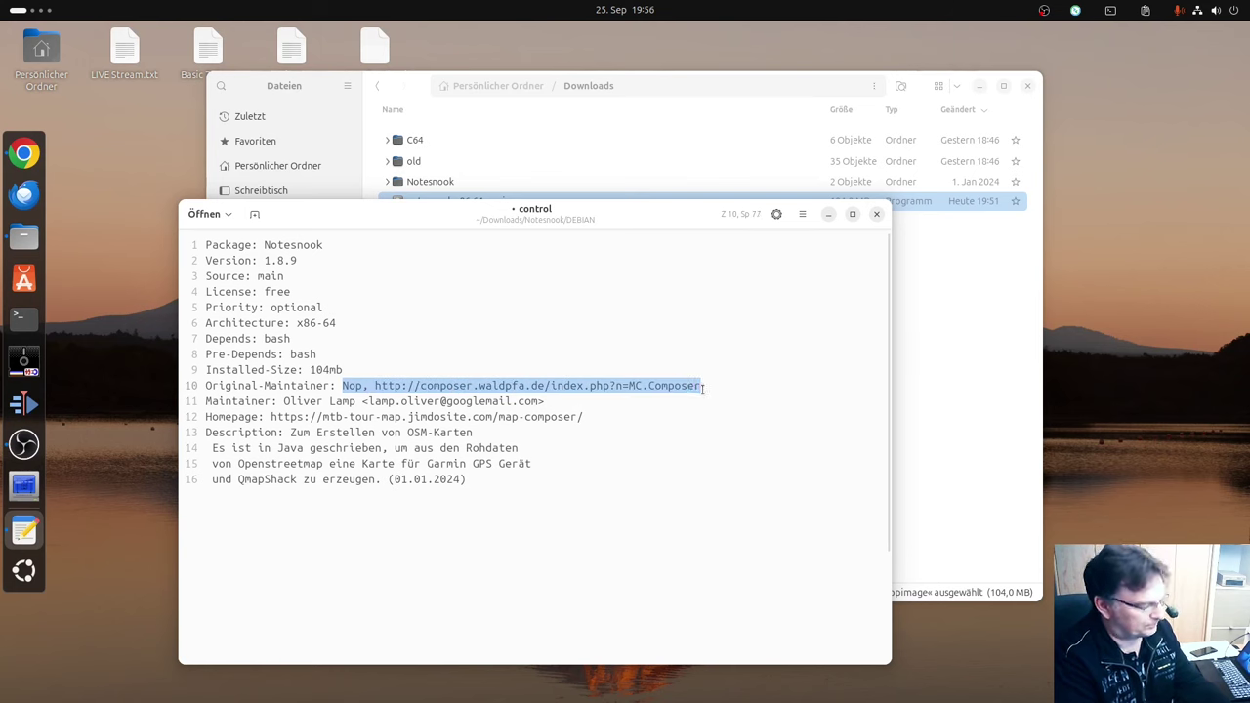
{"action": "key", "text": "ctrl+v"}
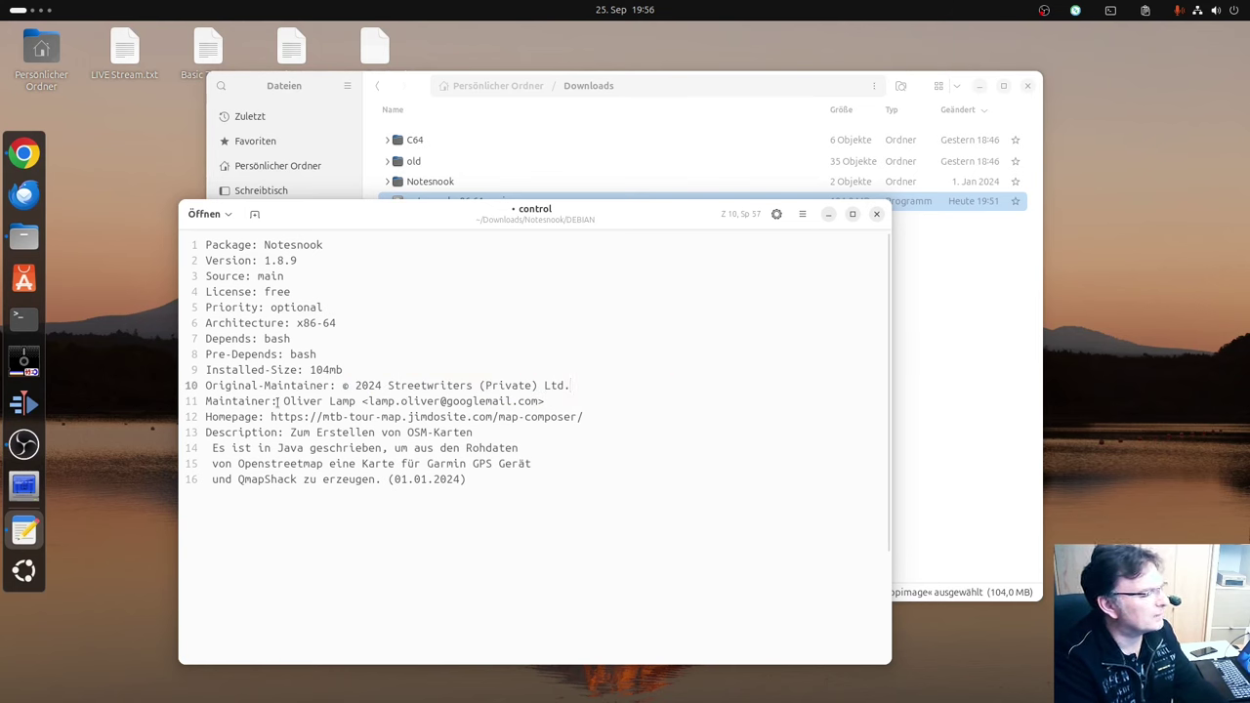
- Replace the existing name and e-mail in the Maintainer line with "Der TUXer"
{"action": "left_click_drag", "start_coordinate": [286, 401], "coordinate": [548, 401]}
{"action": "key", "text": "BackSpace"}
{"action": "key", "text": "BackSpace"}
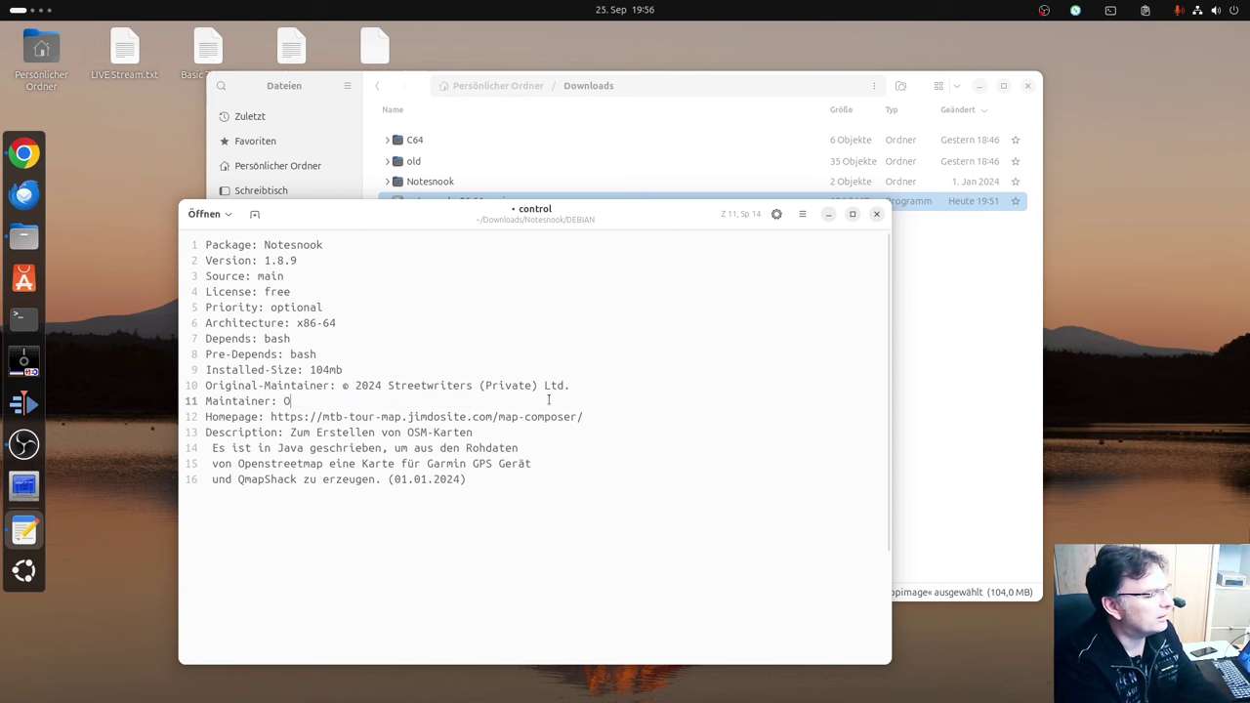
{"action": "type", "text": "Der "}
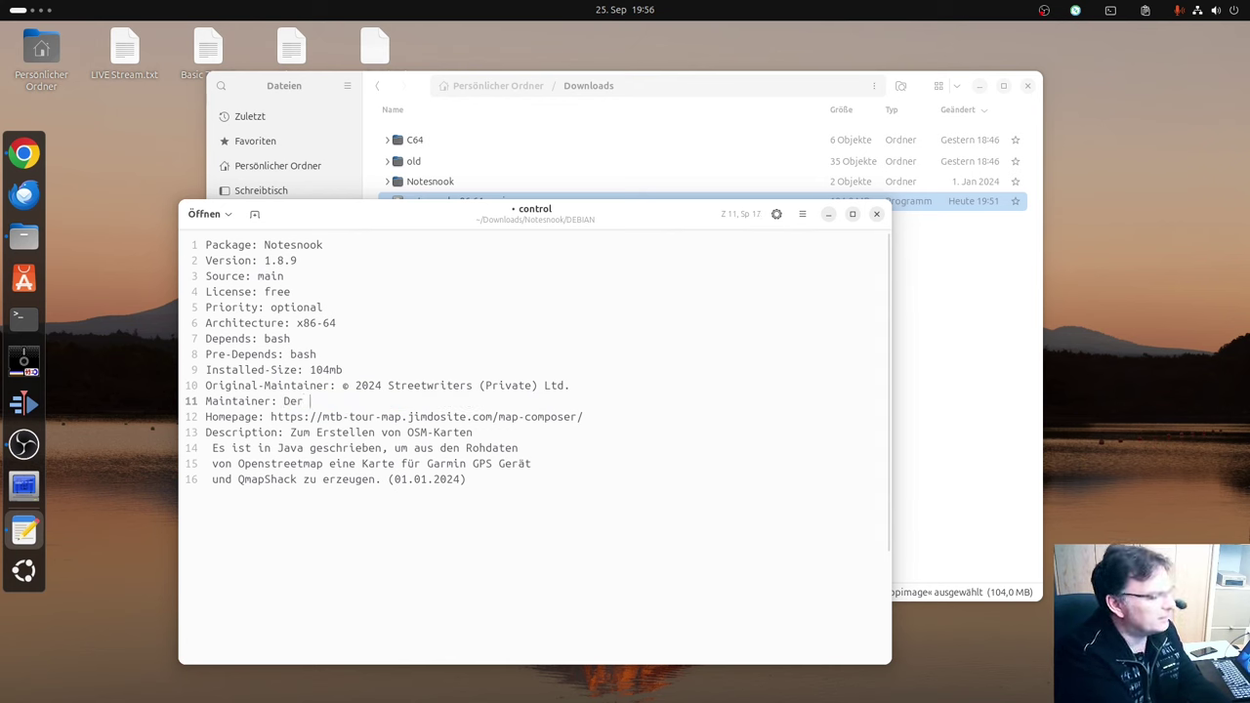
{"action": "type", "text": "TUXer"}
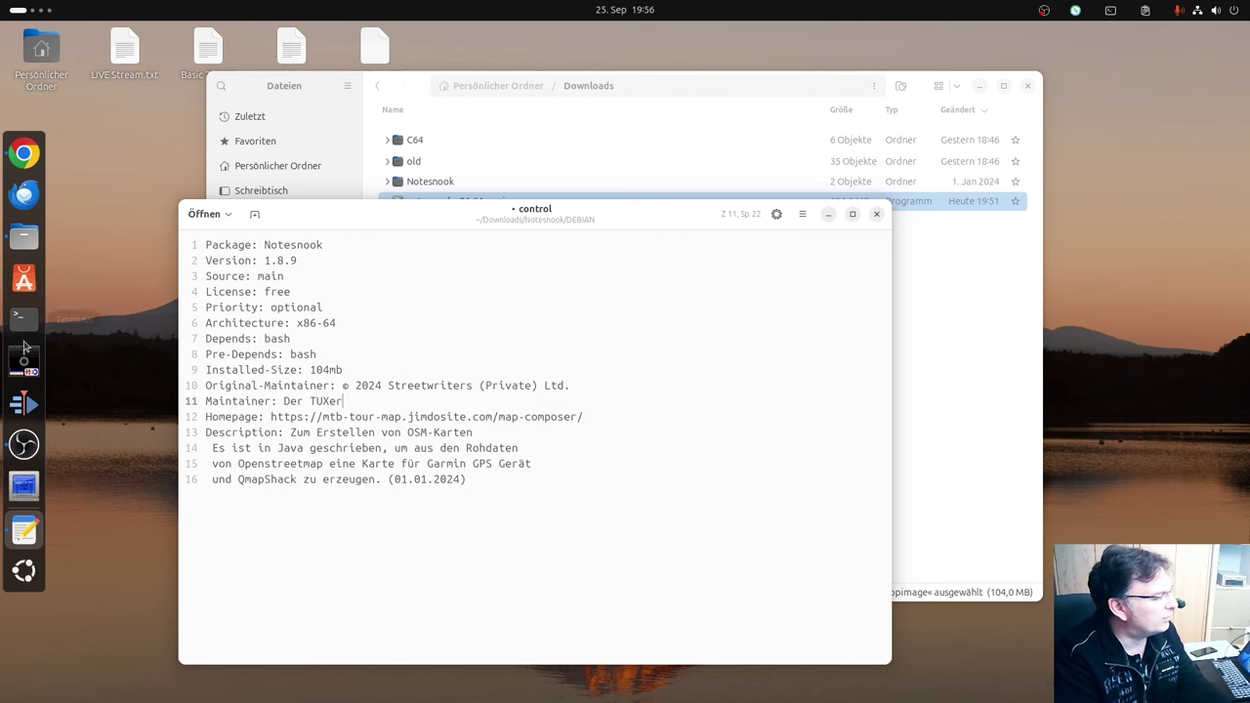
{"action": "left_click", "coordinate": [23, 153]}
{"action": "left_click", "coordinate": [269, 61]}
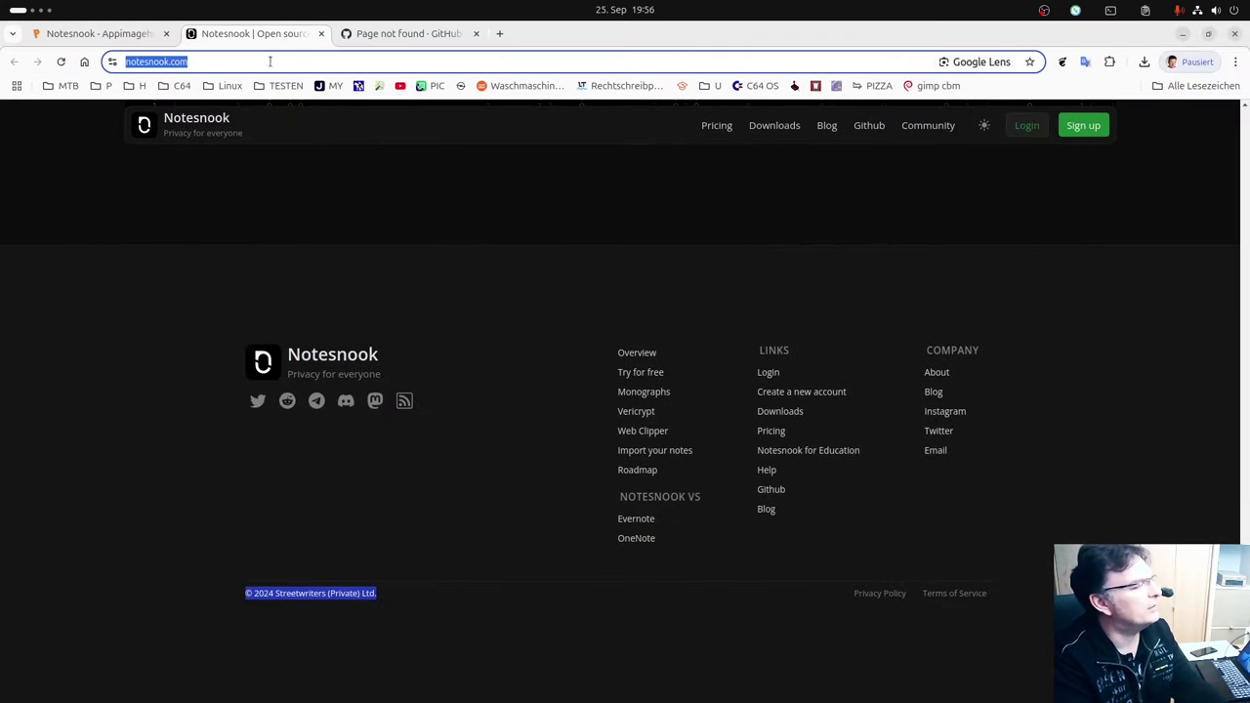
{"action": "left_click", "coordinate": [1183, 34]}
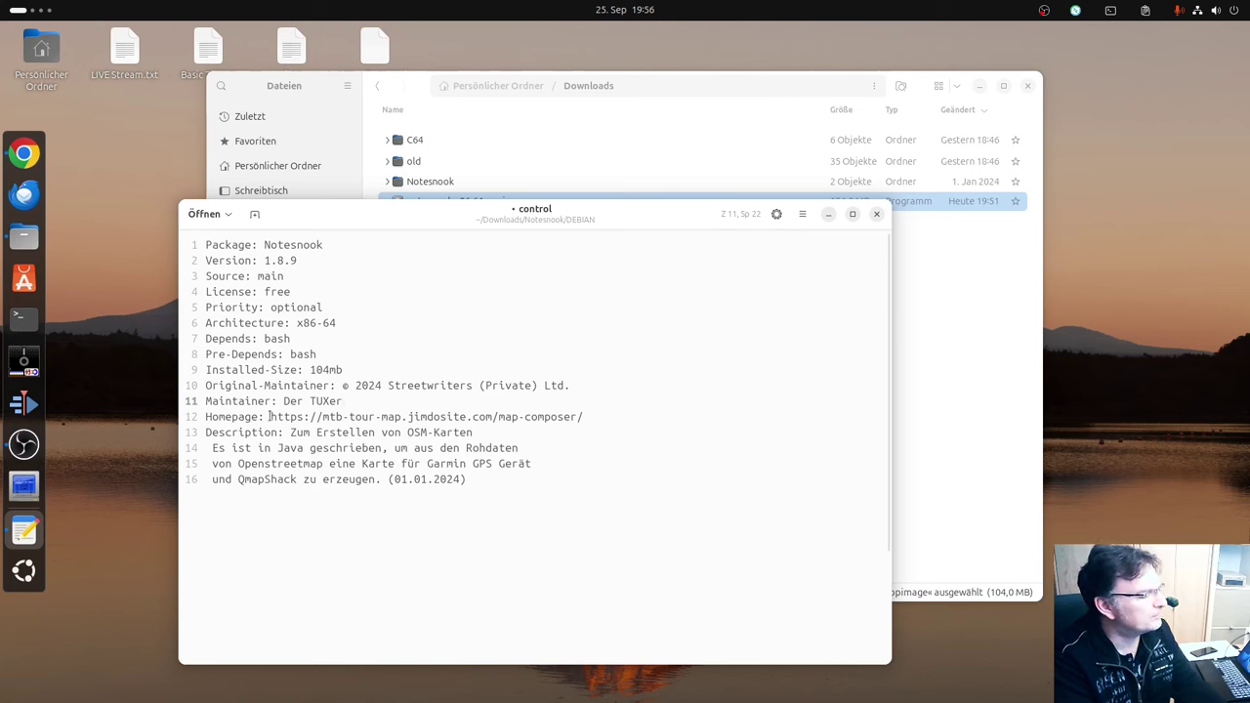
{"action": "left_click_drag", "start_coordinate": [272, 417], "coordinate": [592, 418]}
{"action": "key", "text": "ctrl+v"}
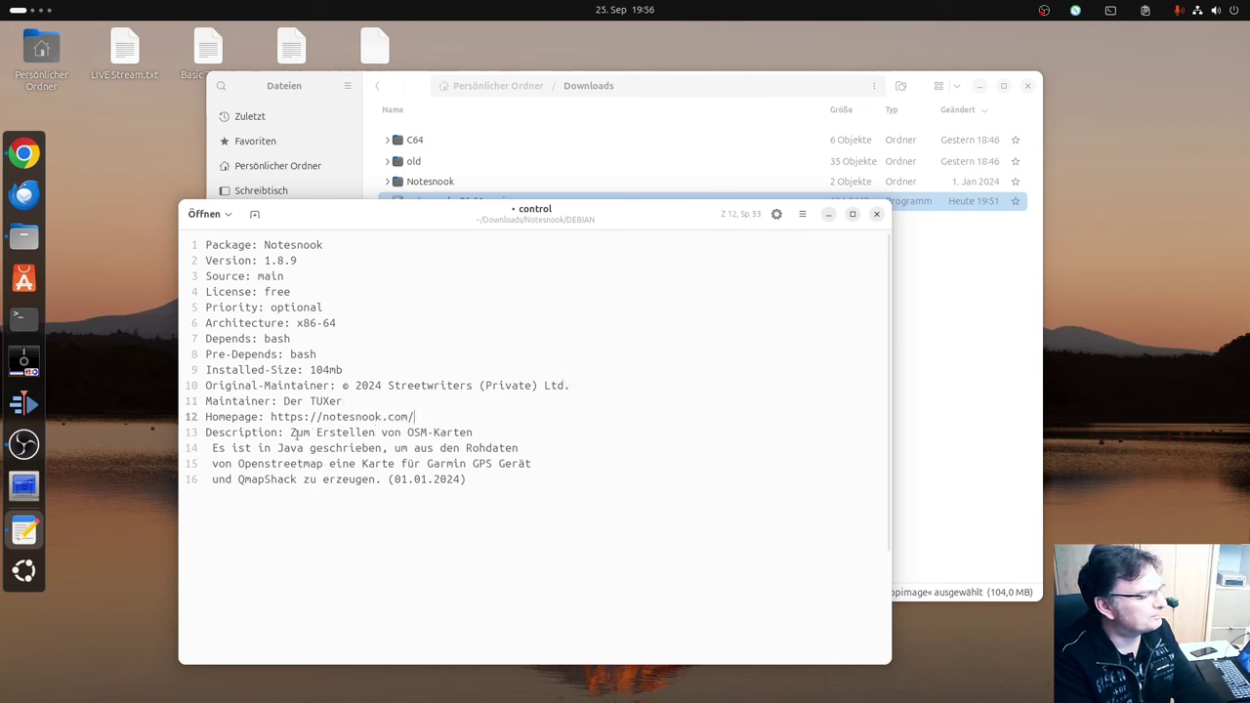
- Replace the whole multi-line Description text with "Ein Texteditor."
{"action": "left_click_drag", "start_coordinate": [291, 432], "coordinate": [448, 490]}
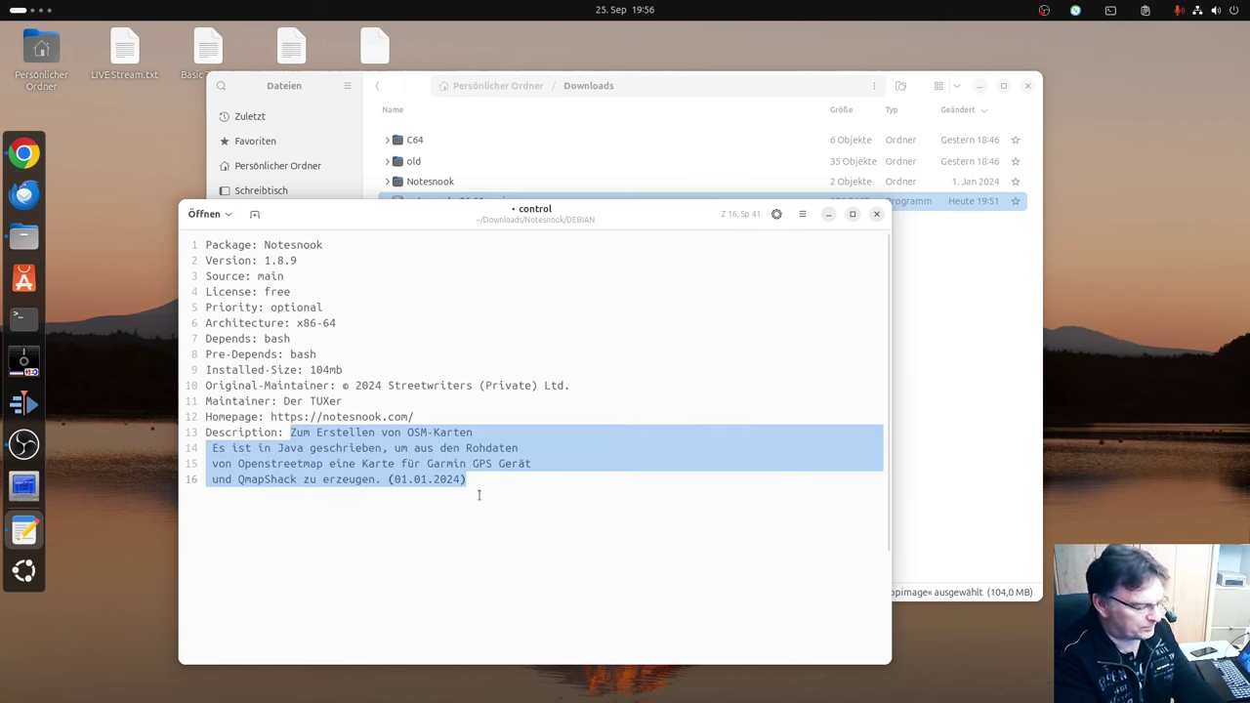
{"action": "key", "text": "BackSpace"}
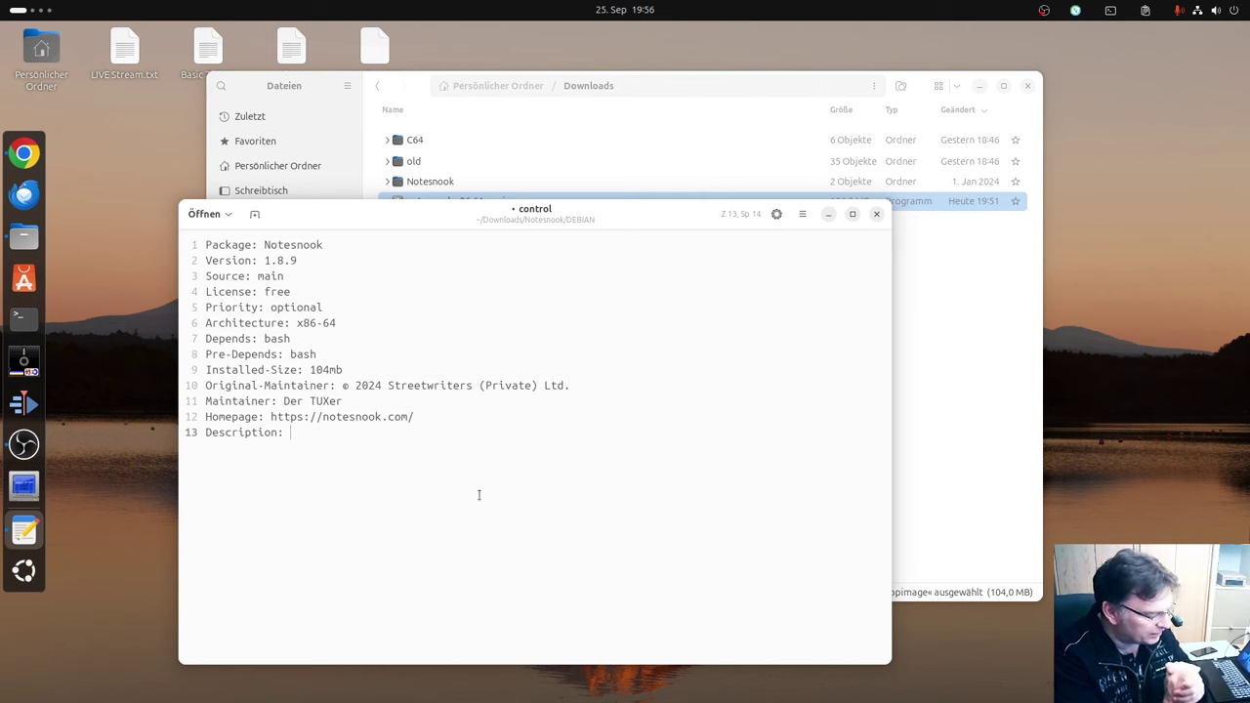
{"action": "type", "text": "Ein"}
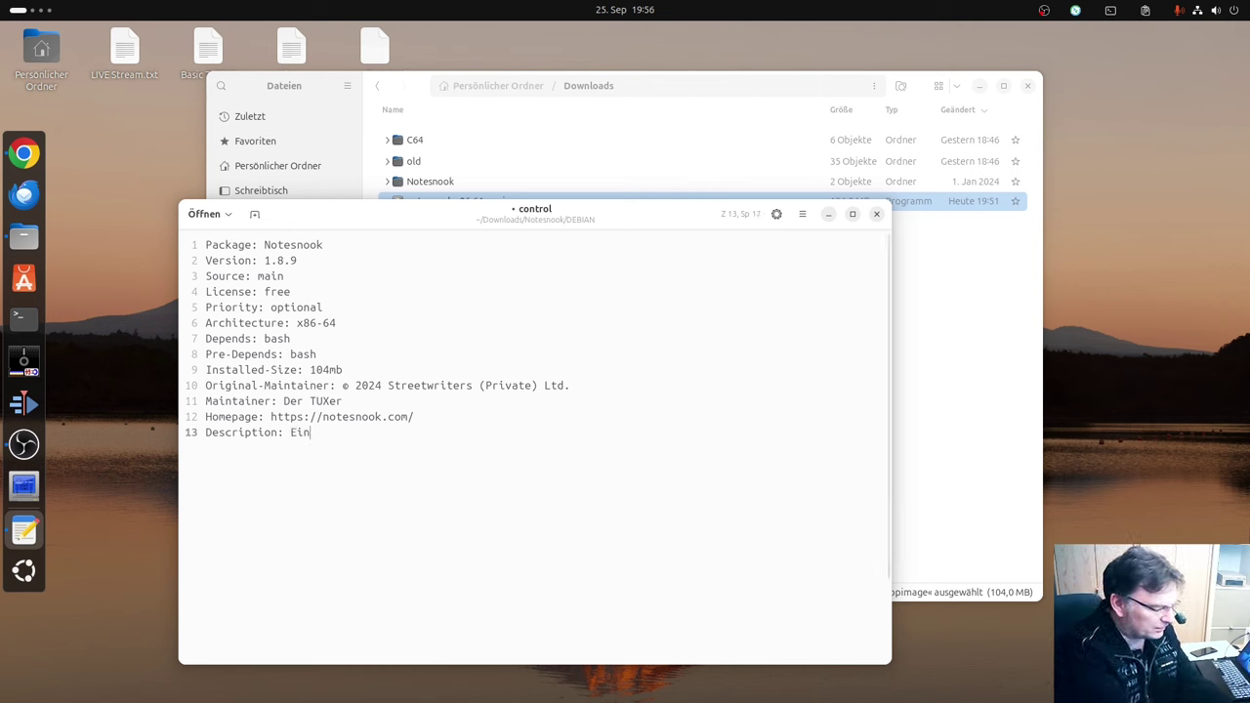
{"action": "type", "text": " Texte"}
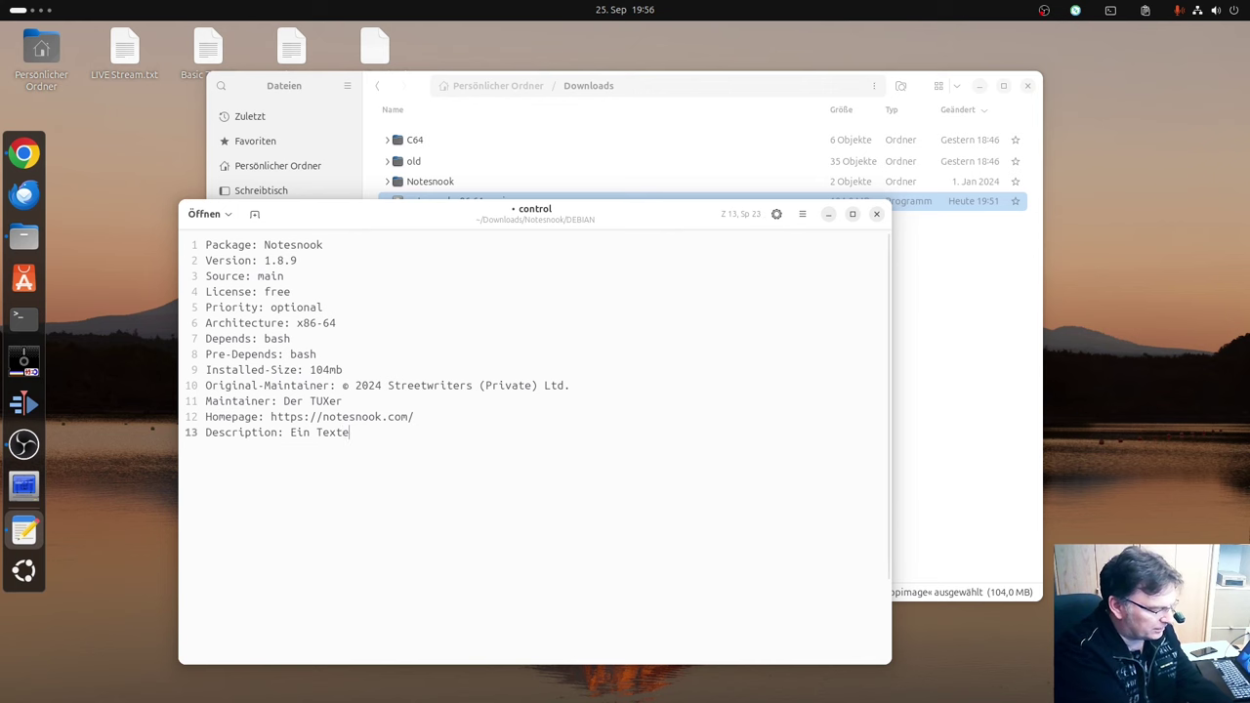
{"action": "type", "text": "ditor."}
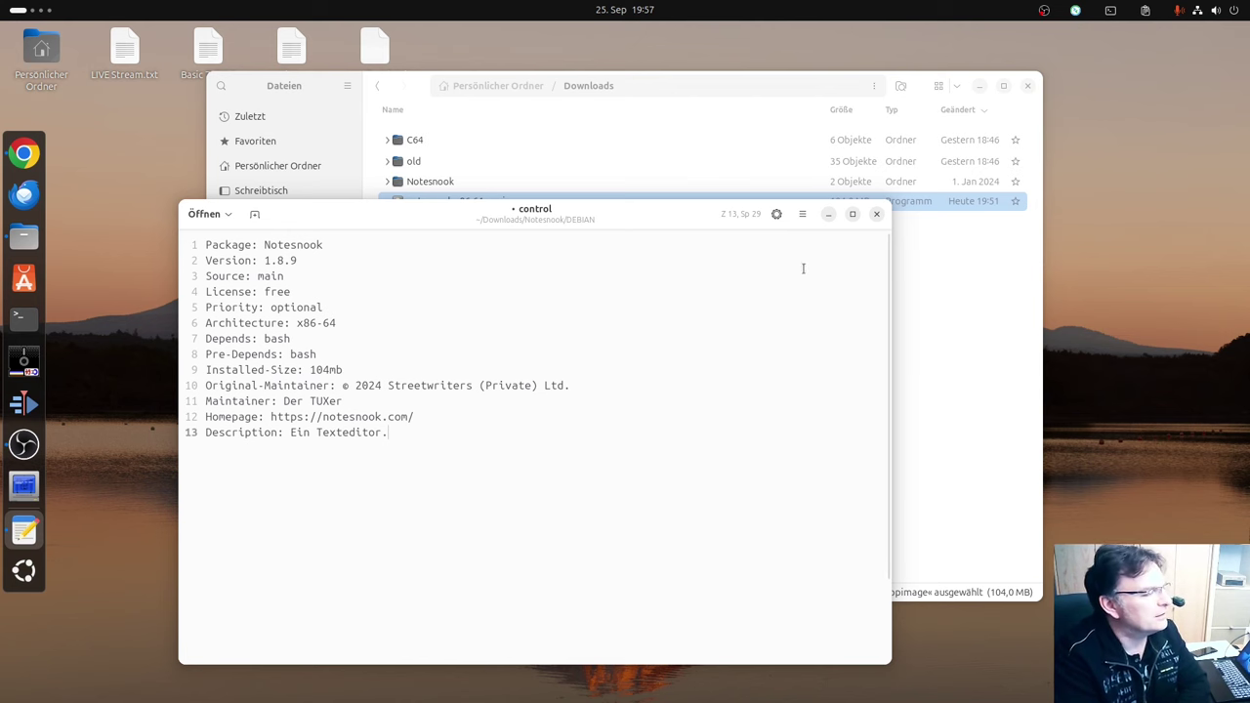
- Save the edited control file and close it
{"action": "left_click", "coordinate": [802, 214]}
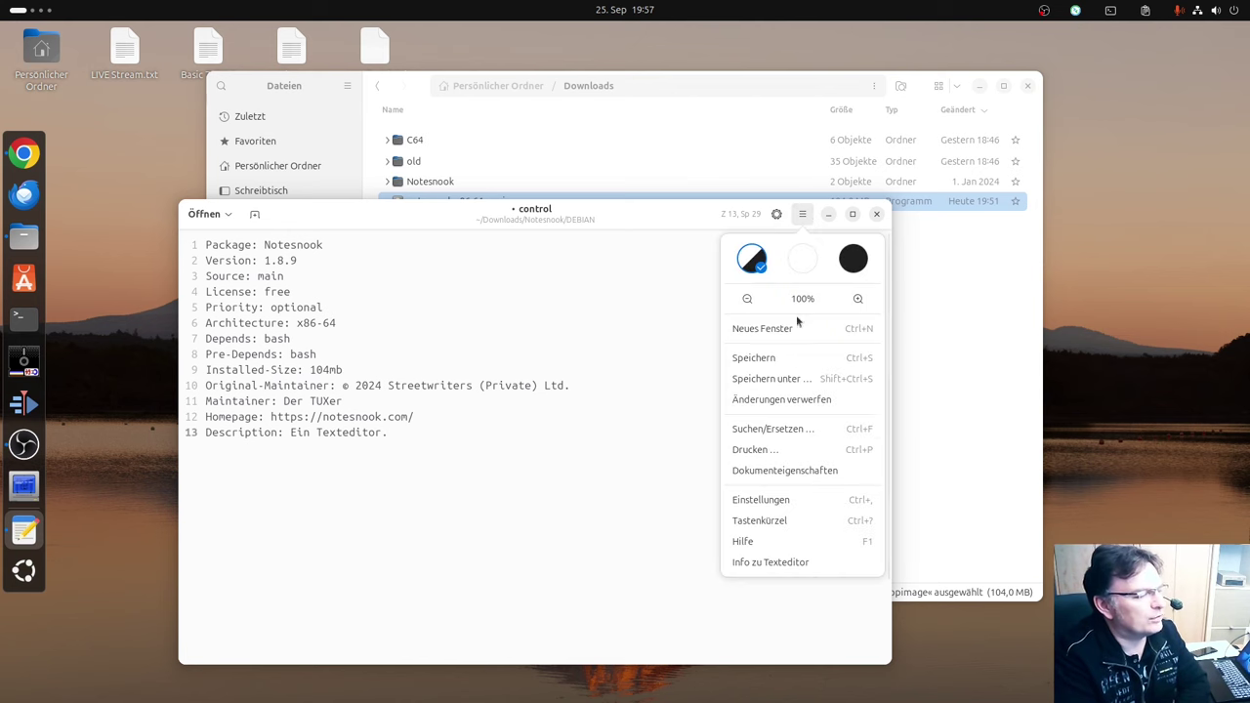
{"action": "left_click", "coordinate": [759, 357]}
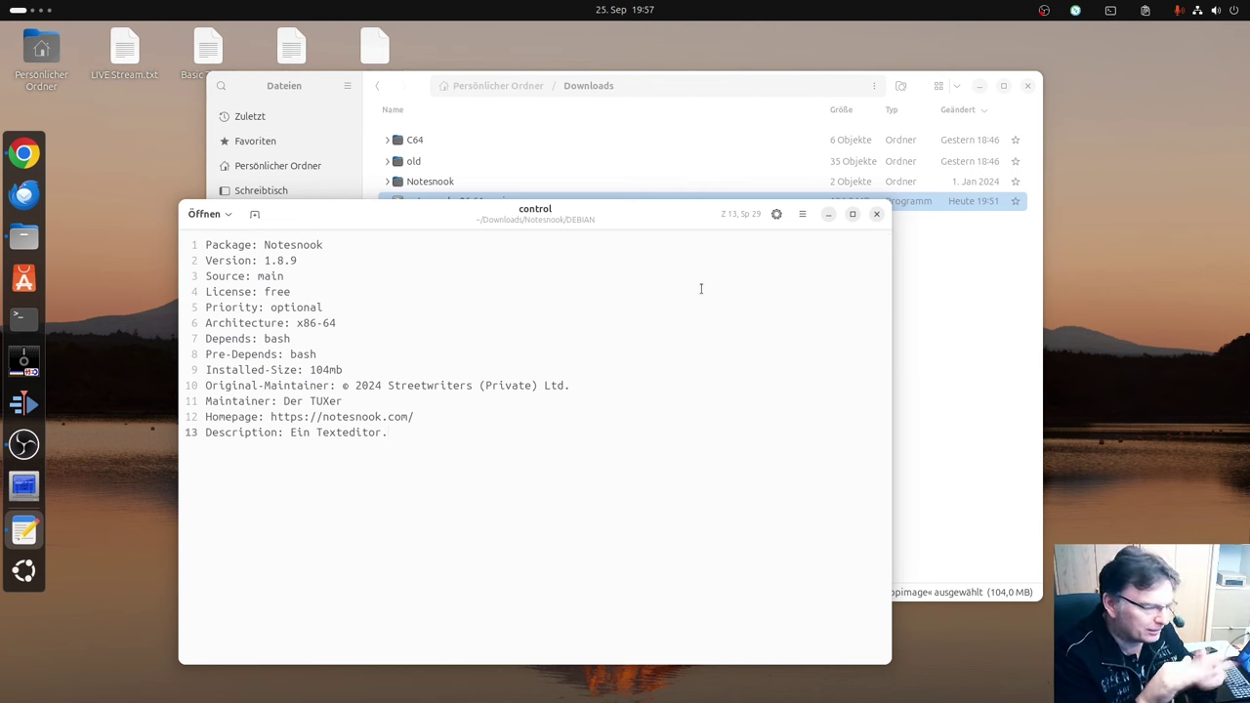
{"action": "left_click", "coordinate": [876, 214]}
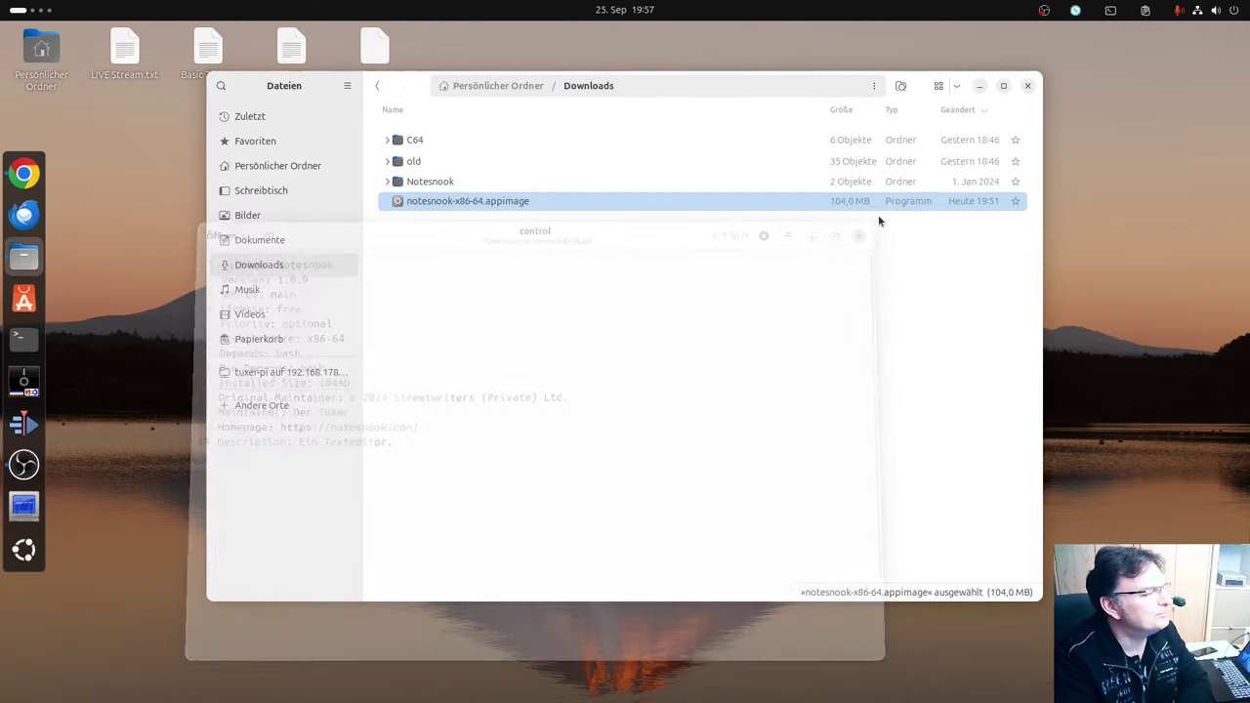
- Open MapComposer.sh from the Notesnook package's usr/bin folder for editing
{"action": "double_click", "coordinate": [442, 182]}
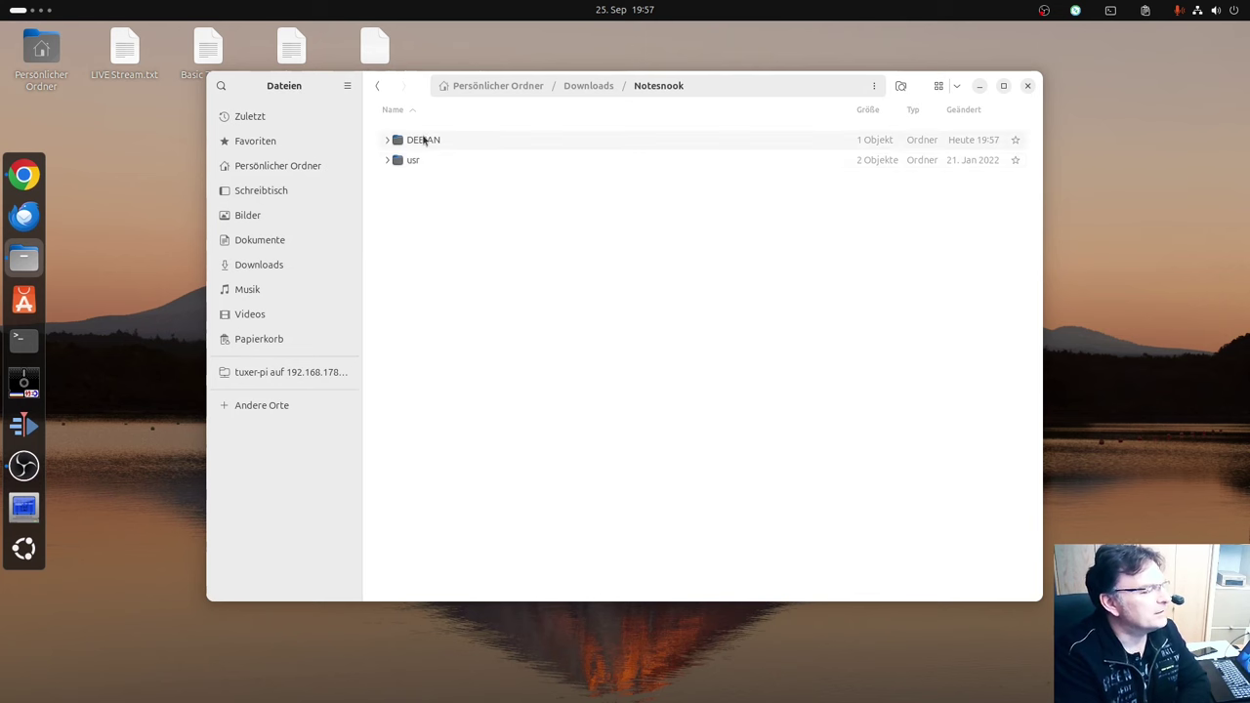
{"action": "double_click", "coordinate": [424, 141]}
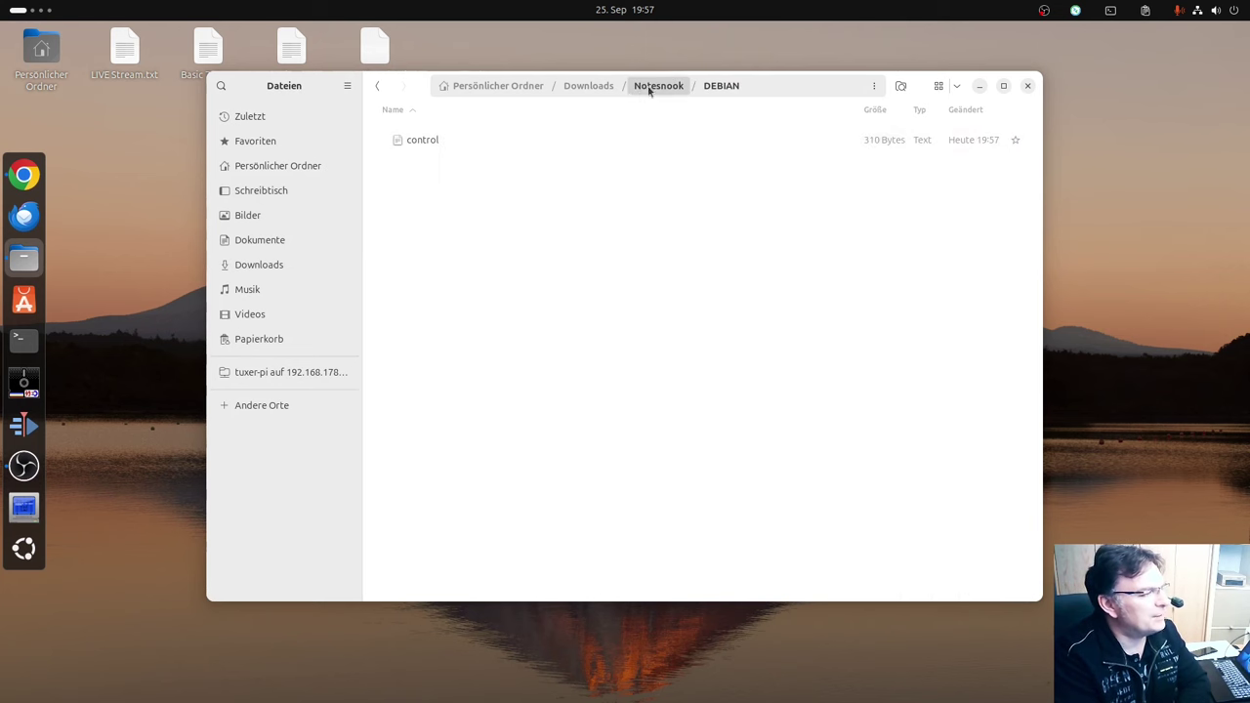
{"action": "left_click", "coordinate": [650, 90]}
{"action": "double_click", "coordinate": [426, 159]}
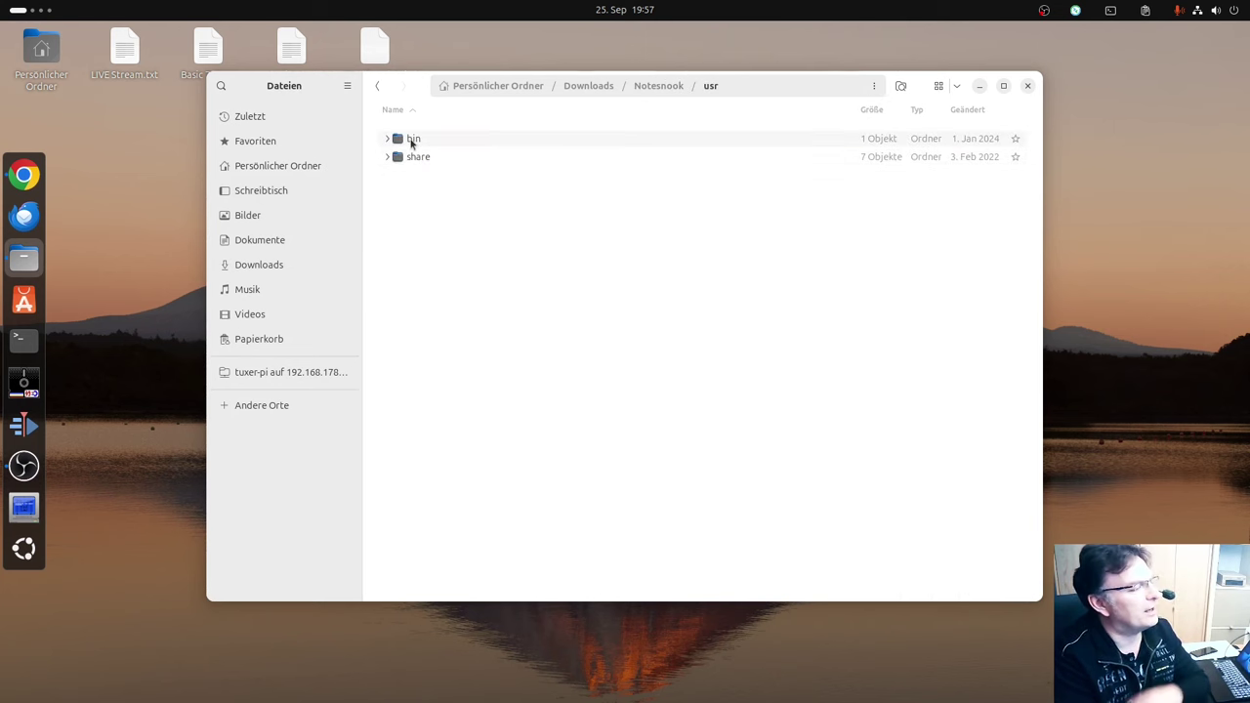
{"action": "double_click", "coordinate": [412, 141]}
{"action": "left_click", "coordinate": [455, 142]}
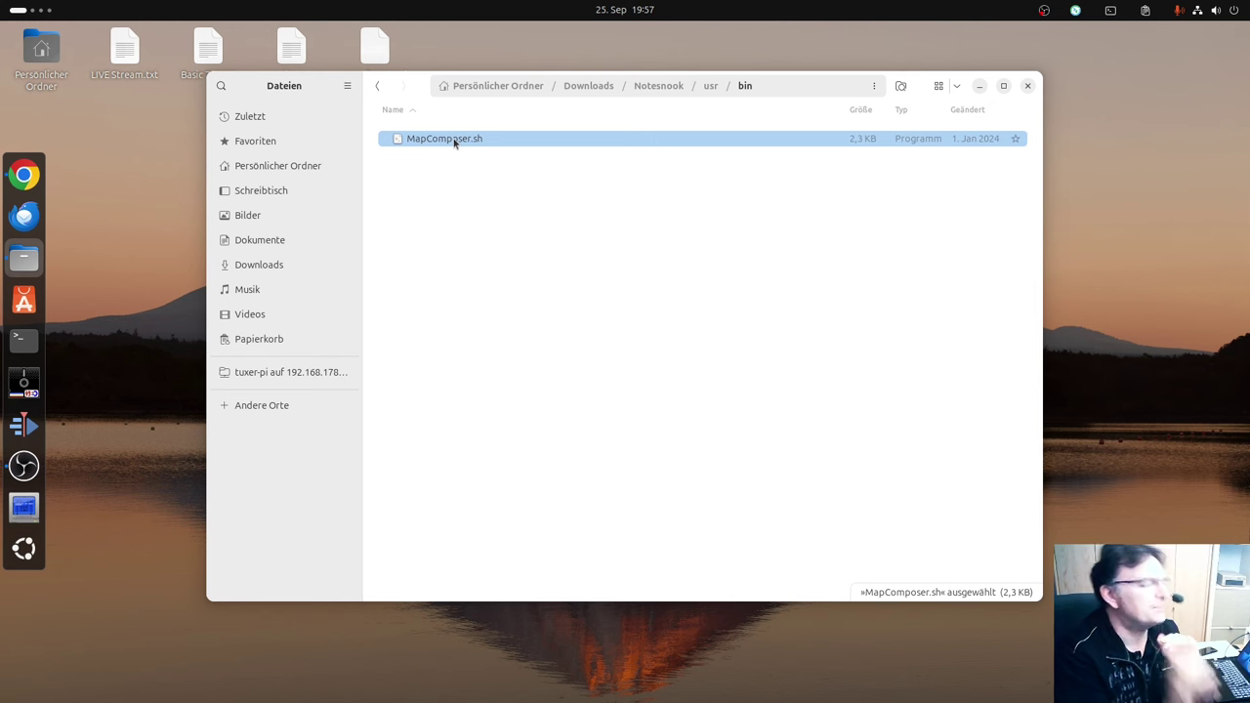
{"action": "double_click", "coordinate": [453, 141]}
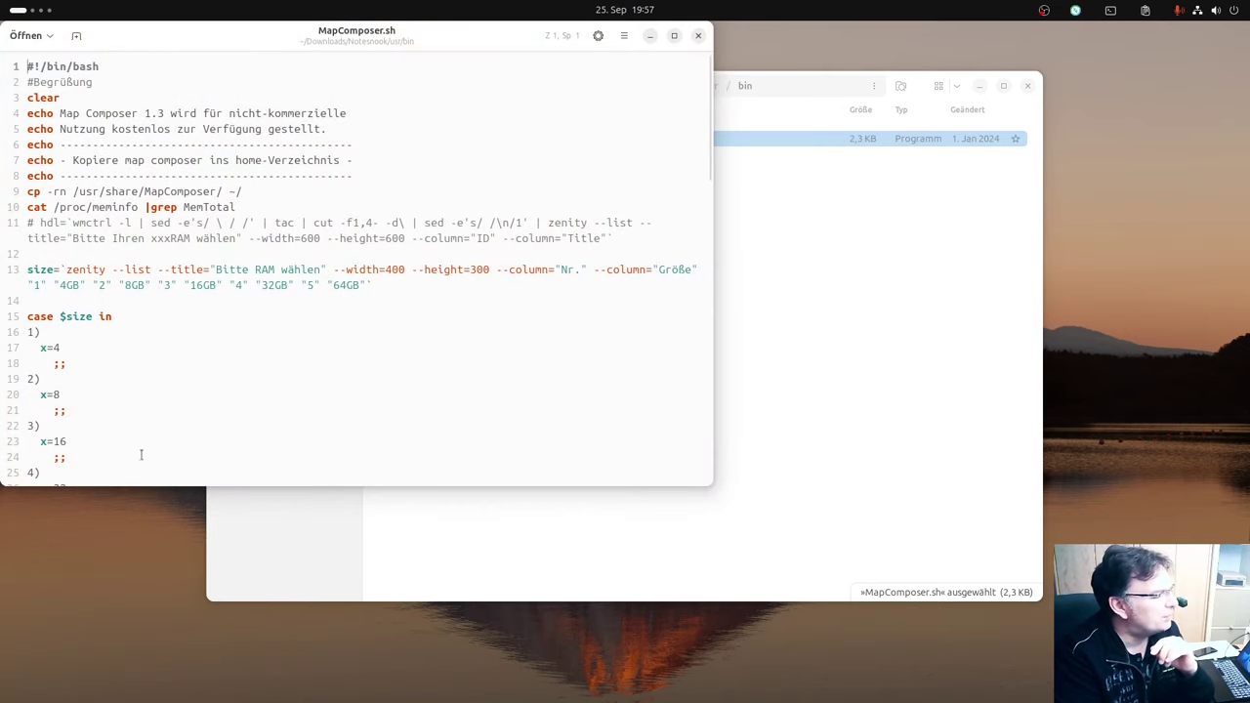
- Remove all script content below the #!/bin/bash line in MapComposer.sh and save the file
{"action": "left_click_drag", "start_coordinate": [27, 83], "coordinate": [616, 553]}
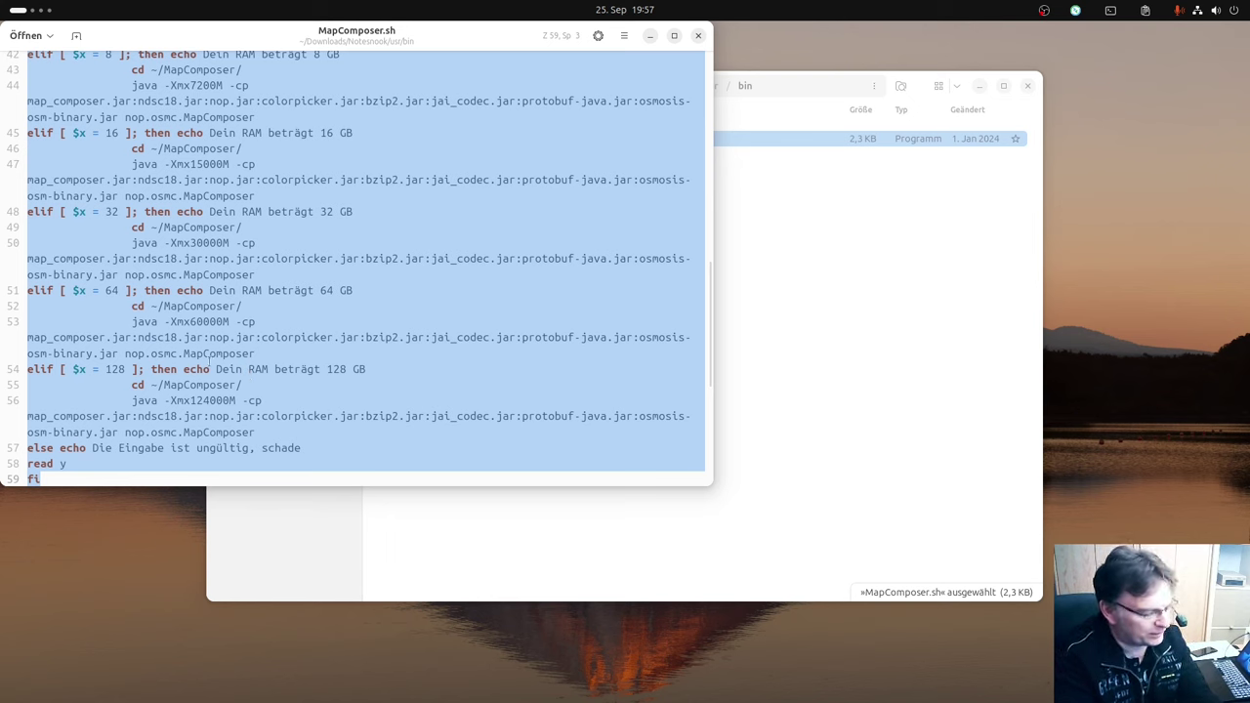
{"action": "scroll", "coordinate": [325, 410], "scroll_direction": "up", "scroll_amount": 10}
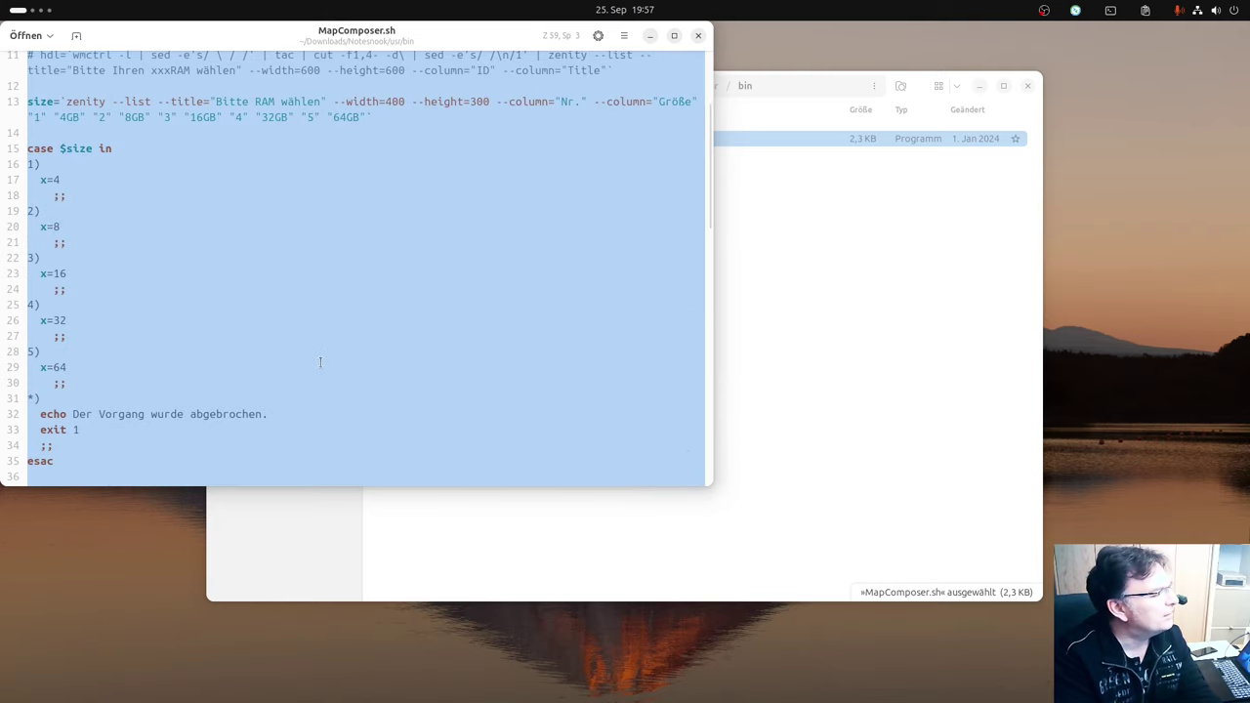
{"action": "type", "text": "#!/bin/bash"}
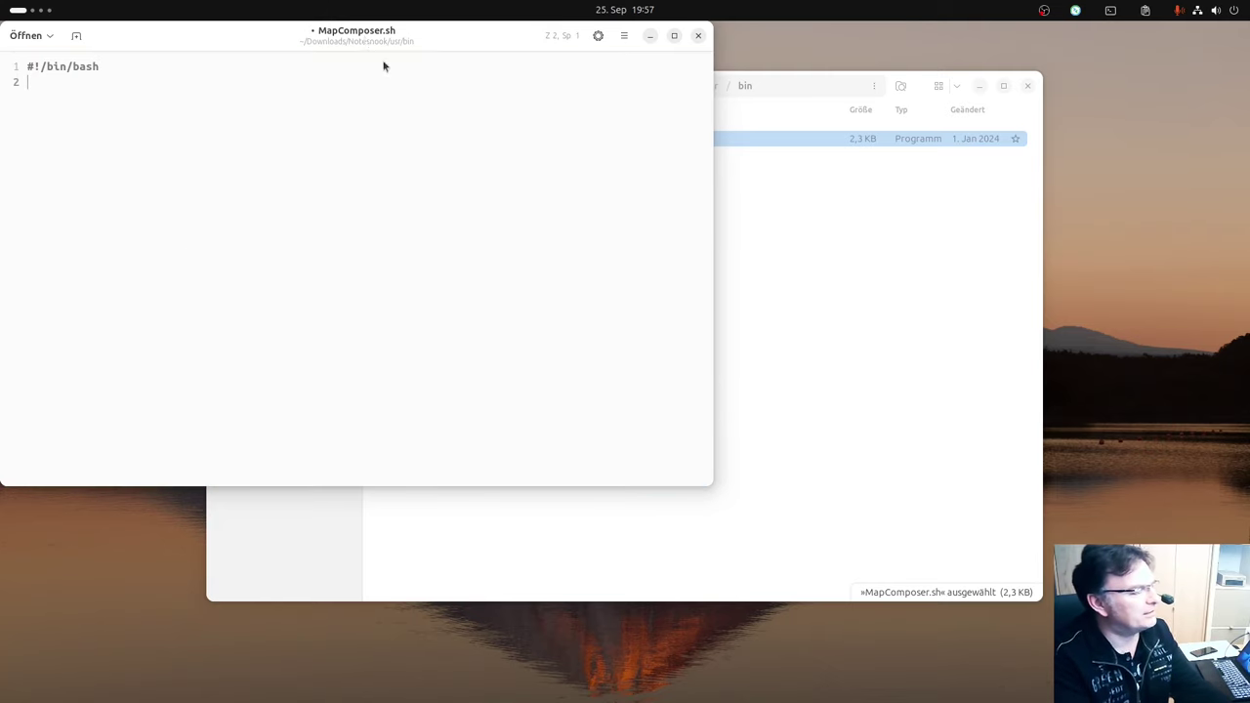
{"action": "left_click_drag", "start_coordinate": [364, 31], "coordinate": [609, 241]}
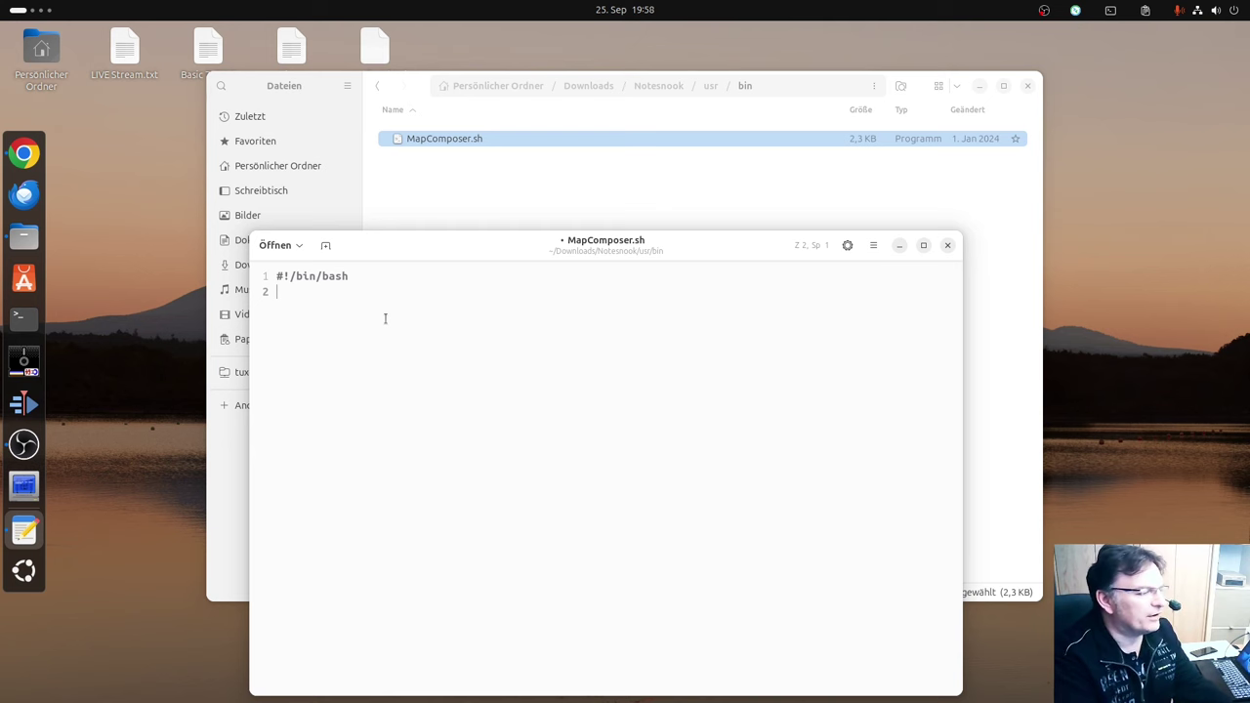
{"action": "left_click", "coordinate": [874, 245]}
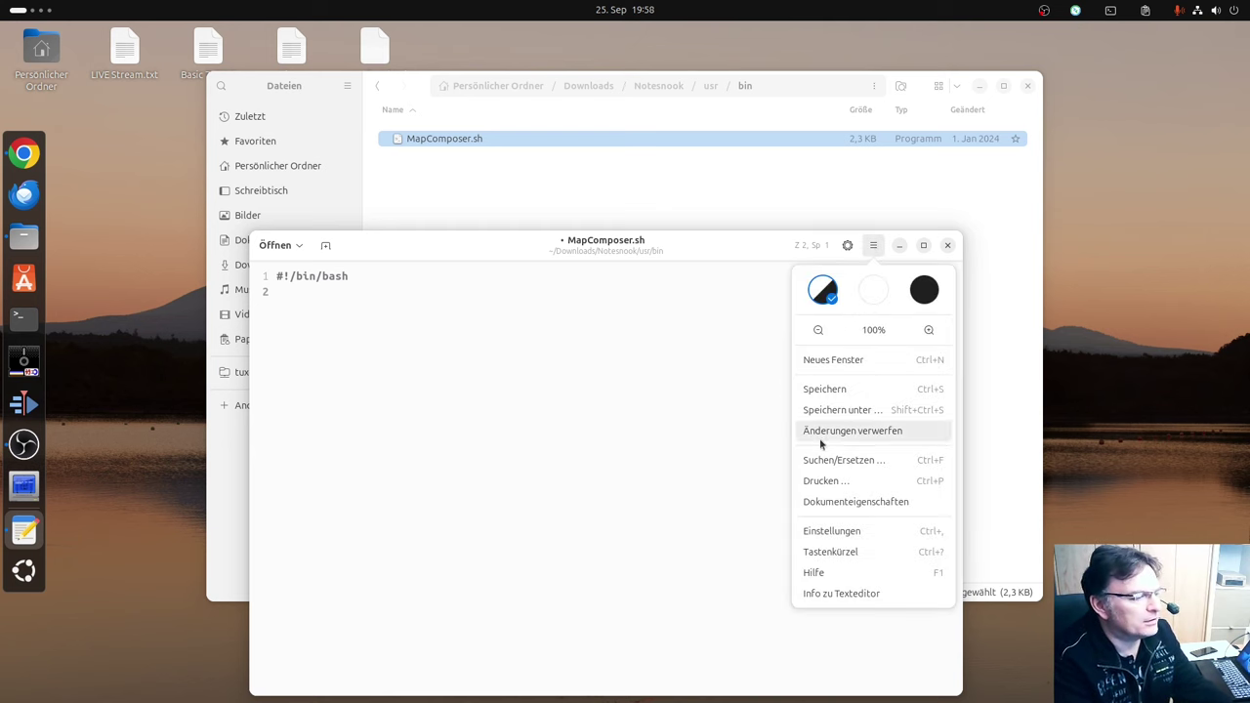
{"action": "left_click", "coordinate": [832, 394]}
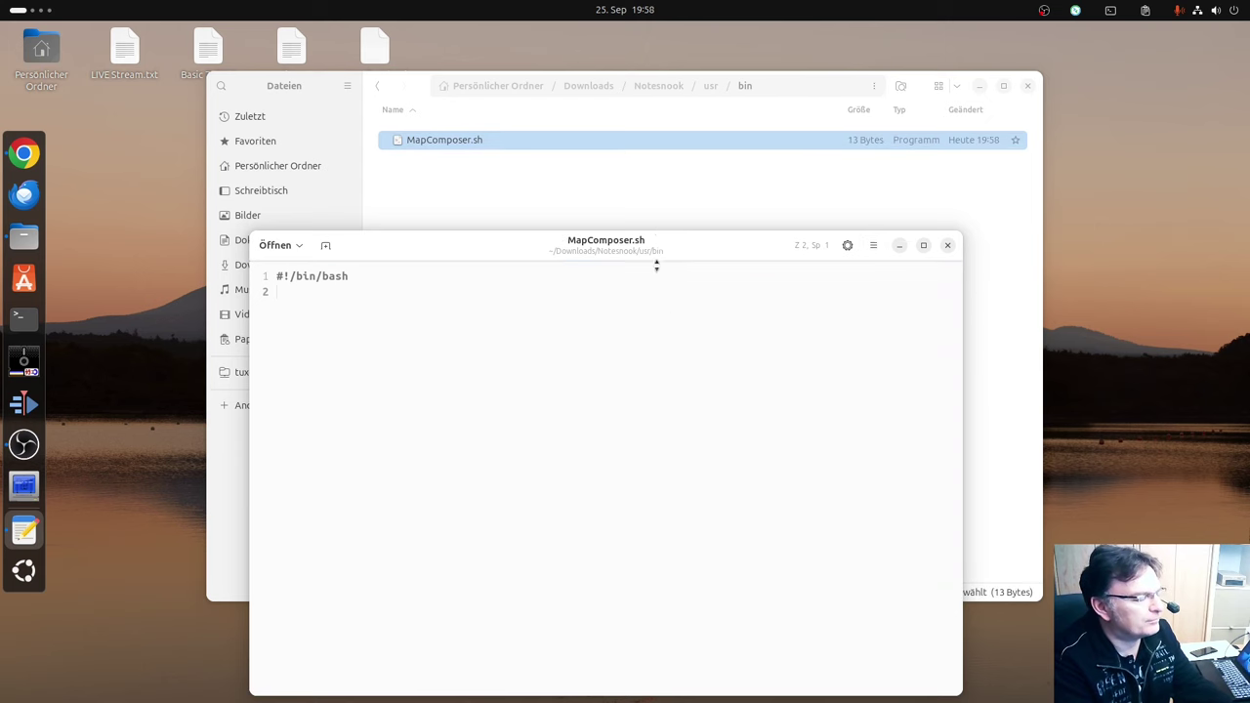
- Open mapcomposer.desktop from the package's usr/share/applications folder for editing
{"action": "left_click_drag", "start_coordinate": [654, 242], "coordinate": [374, 478]}
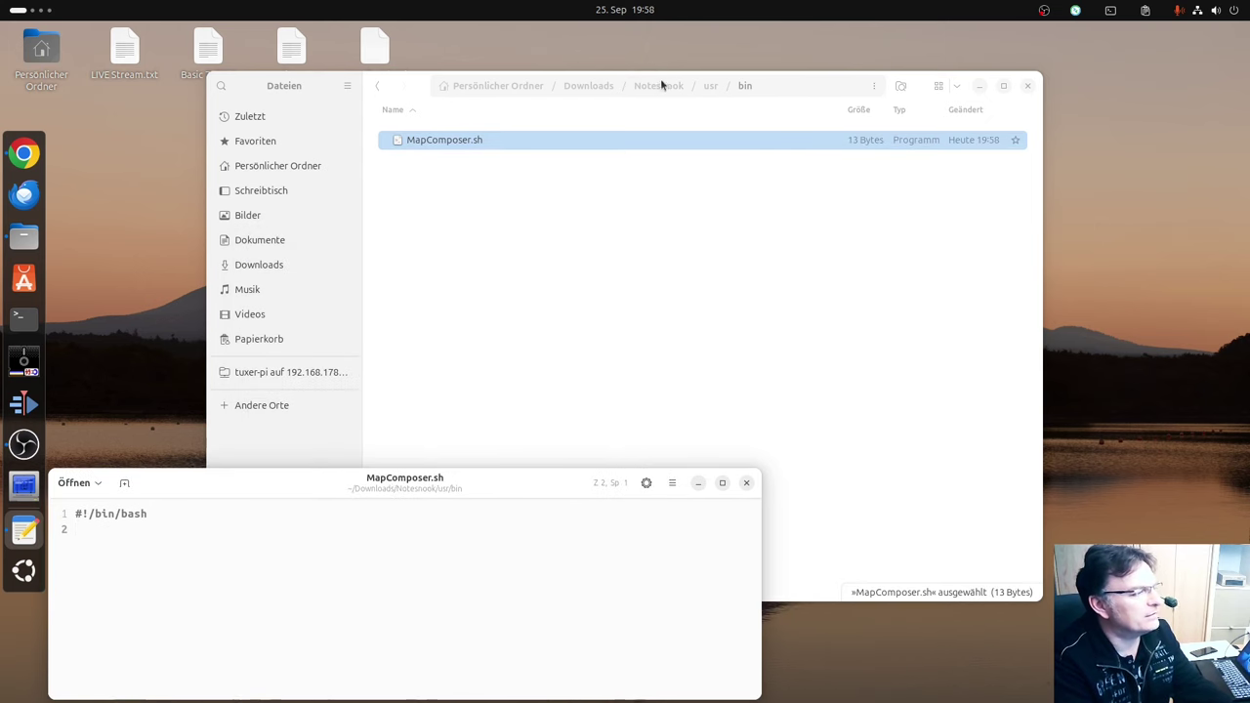
{"action": "left_click", "coordinate": [705, 86]}
{"action": "double_click", "coordinate": [411, 161]}
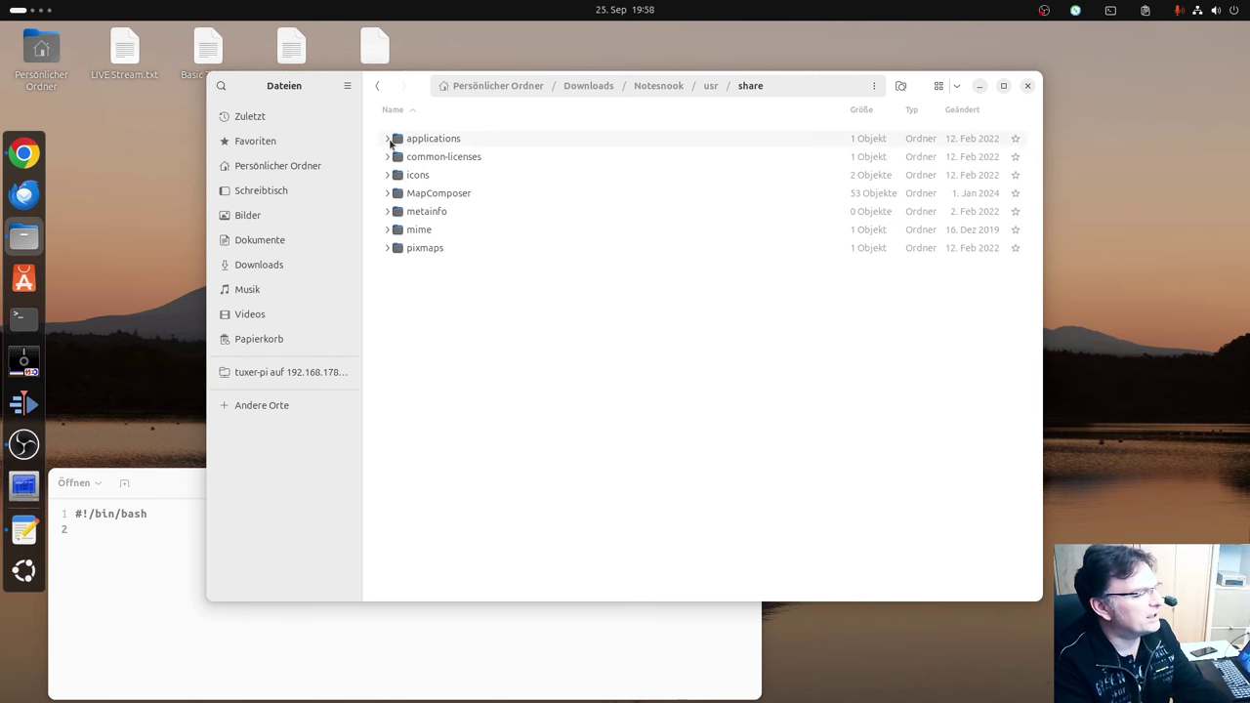
{"action": "left_click", "coordinate": [388, 139]}
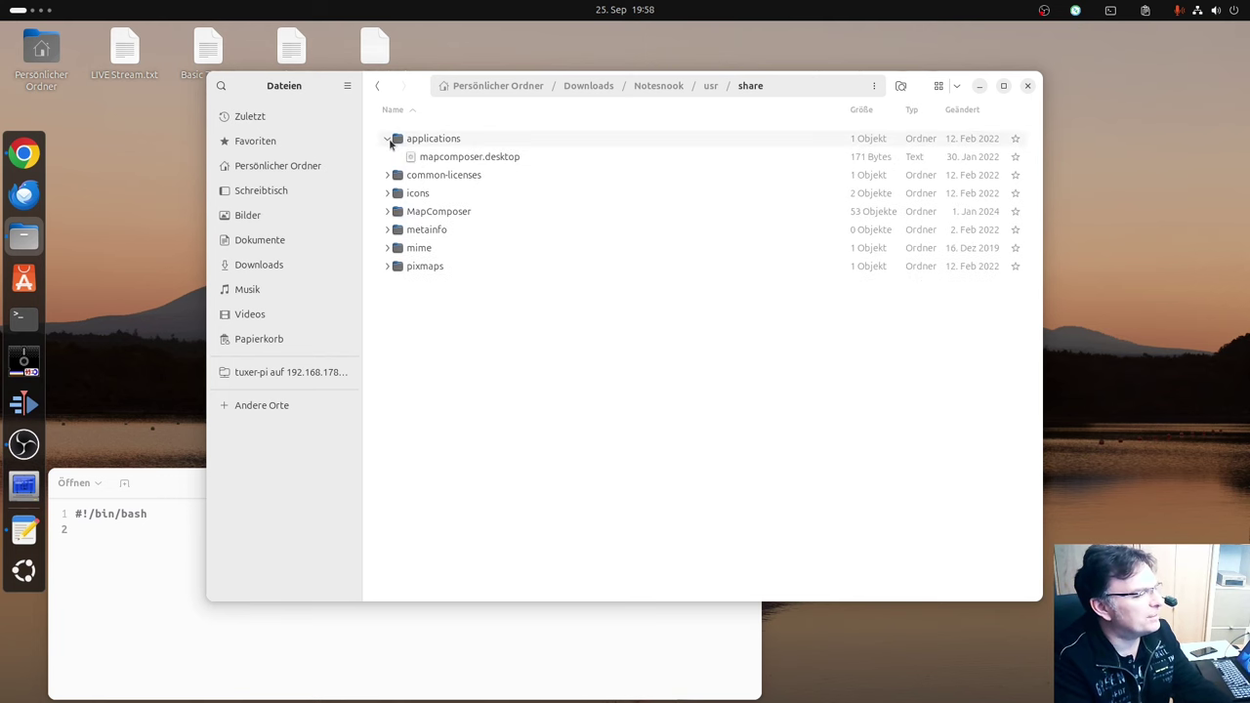
{"action": "double_click", "coordinate": [463, 158]}
{"action": "left_click_drag", "start_coordinate": [244, 538], "coordinate": [91, 411]}
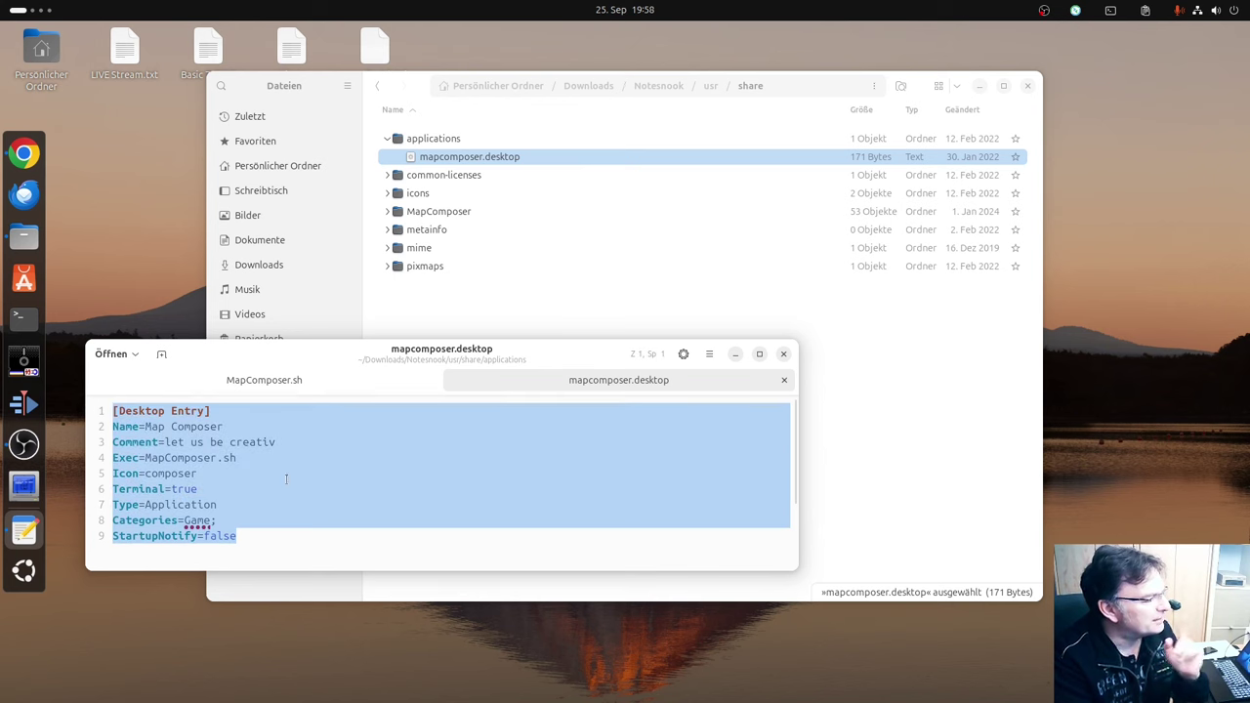
{"action": "left_click_drag", "start_coordinate": [432, 382], "coordinate": [433, 399]}
- Set the Name value in mapcomposer.desktop to Notesnook
{"action": "left_click", "coordinate": [222, 443]}
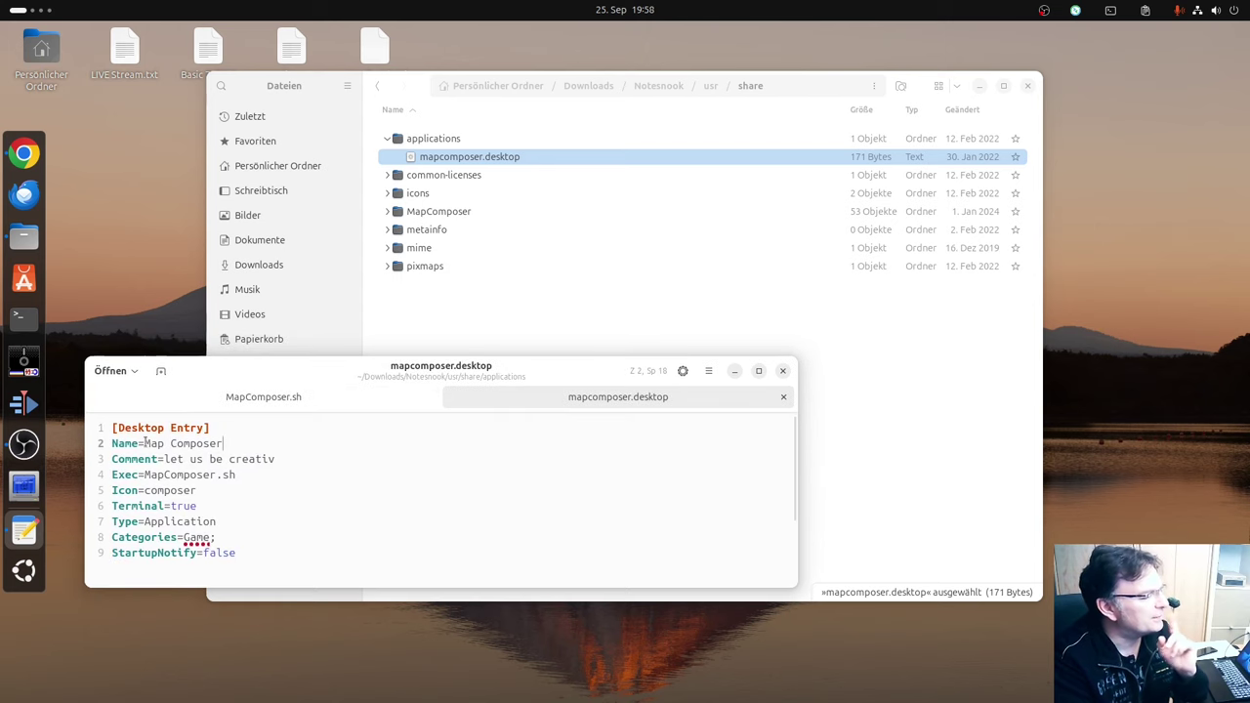
{"action": "left_click_drag", "start_coordinate": [145, 443], "coordinate": [232, 444]}
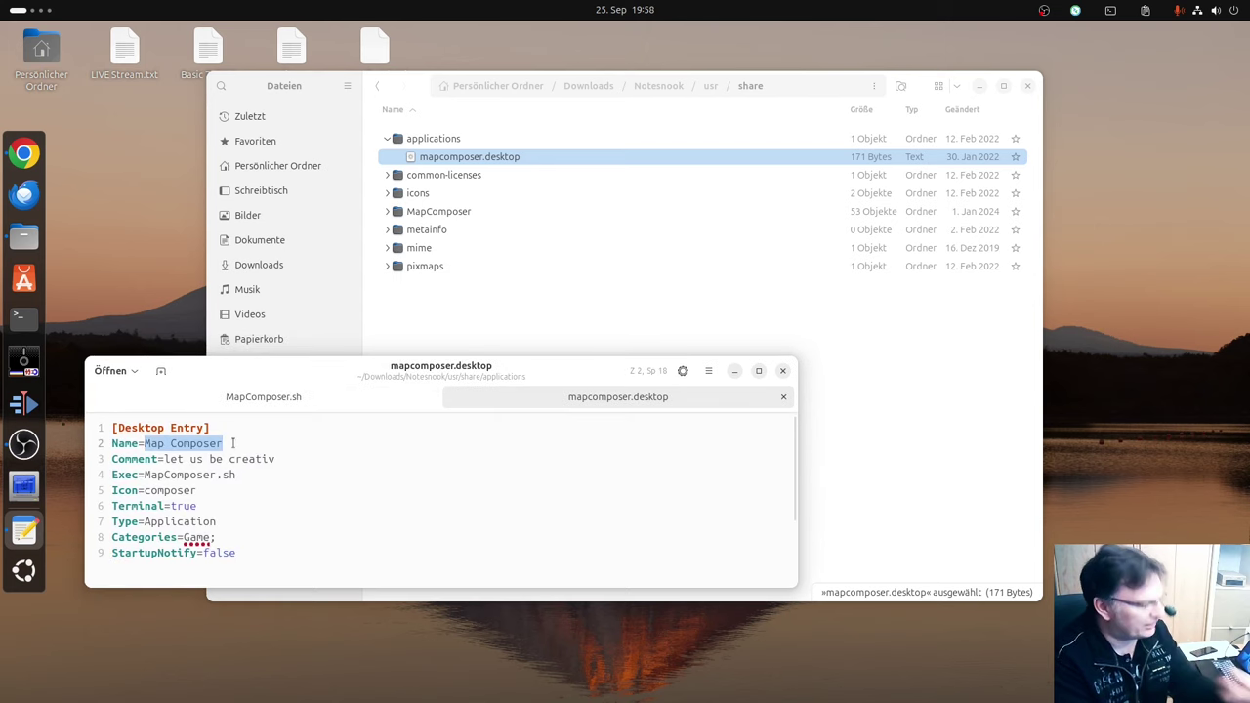
{"action": "type", "text": "Noter"}
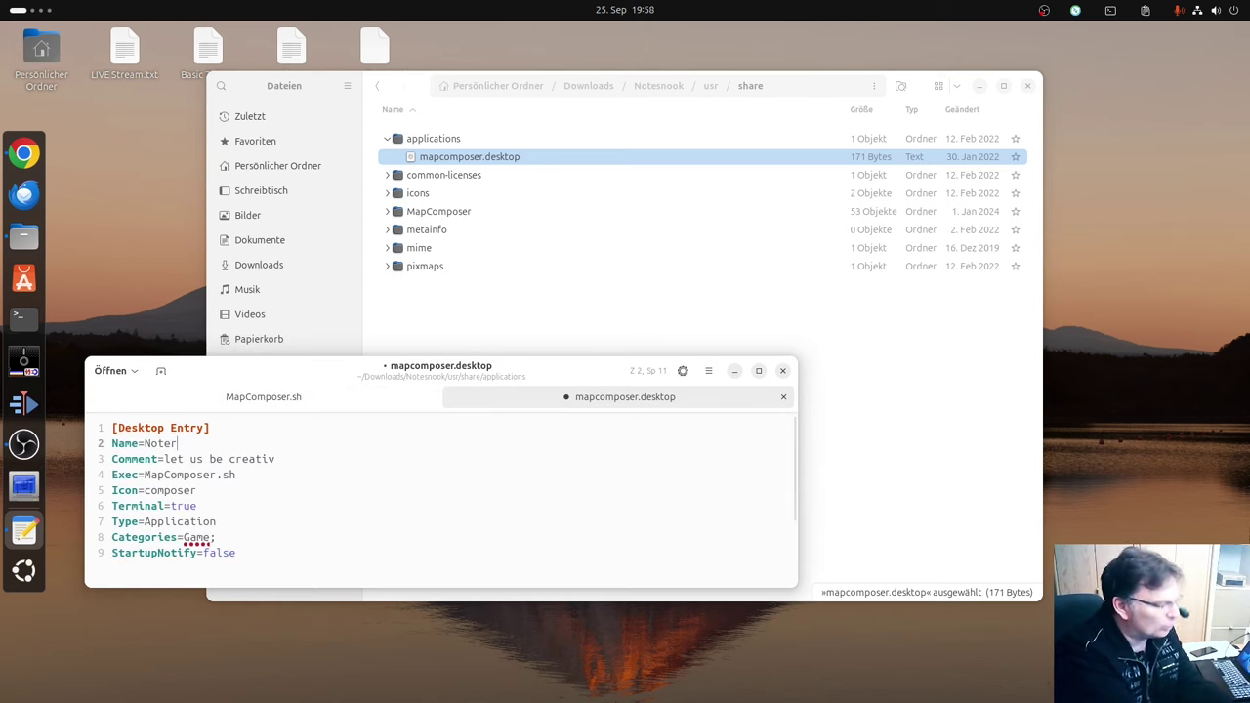
{"action": "key", "text": "BackSpace"}
{"action": "type", "text": "s"}
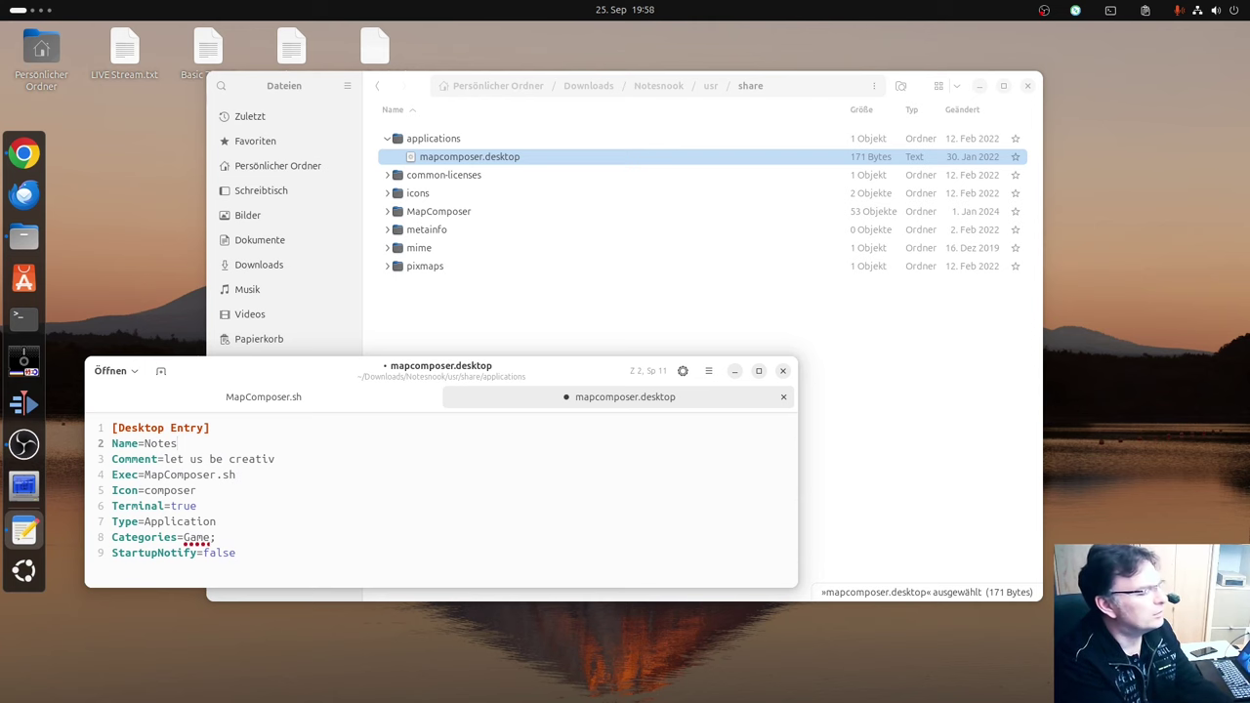
{"action": "type", "text": "nook"}
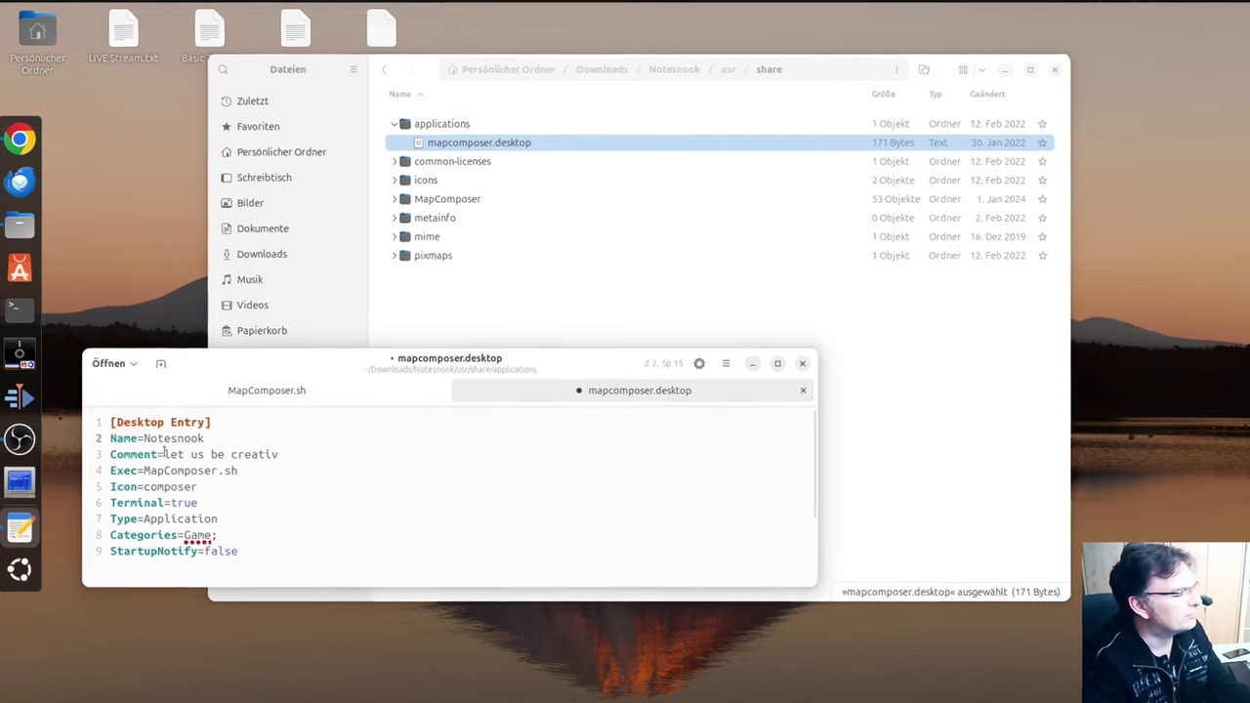
- Replace the Comment value in the desktop entry with "ein weiterer Texteditor"
{"action": "left_click_drag", "start_coordinate": [163, 455], "coordinate": [277, 455]}
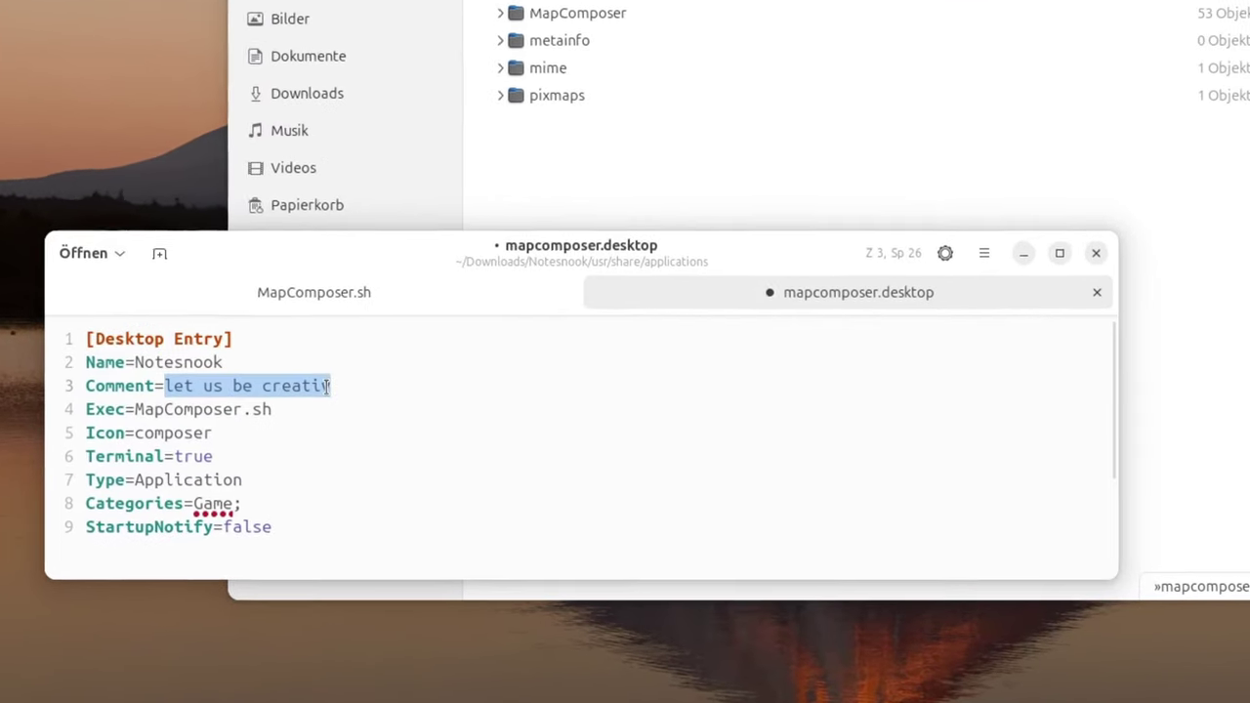
{"action": "key", "text": "BackSpace"}
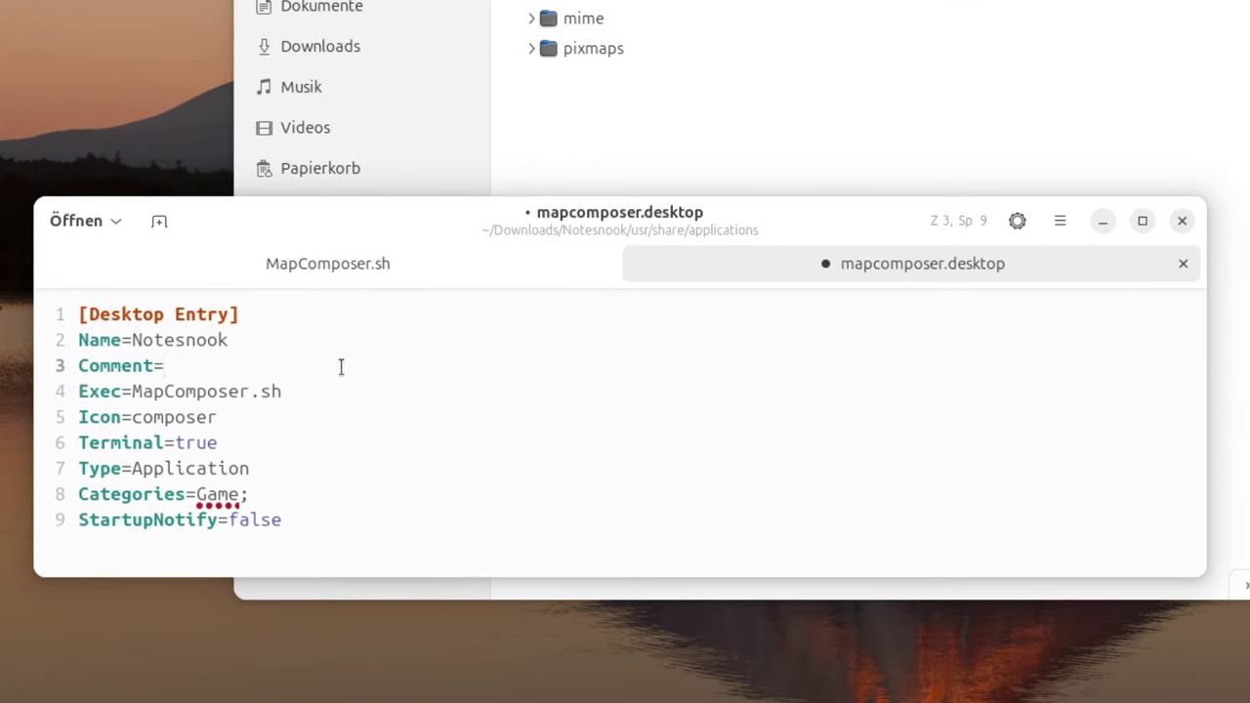
{"action": "type", "text": "ein weiterer"}
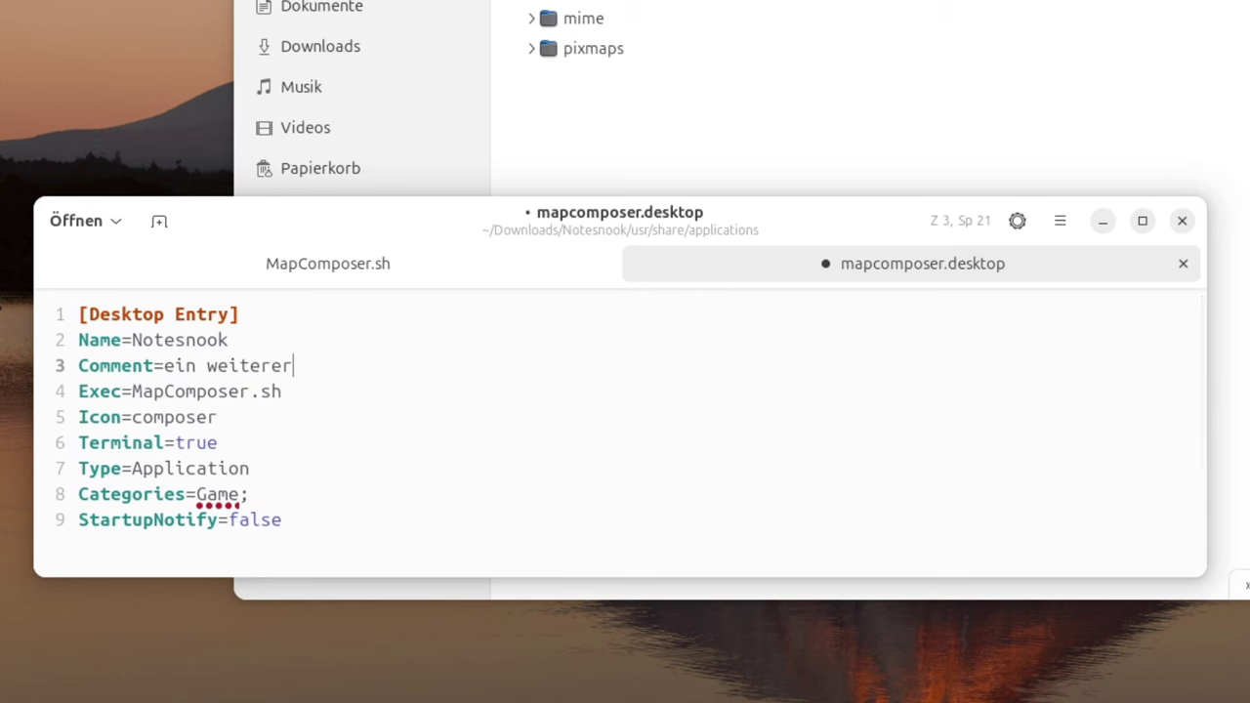
{"action": "type", "text": " Texteditor"}
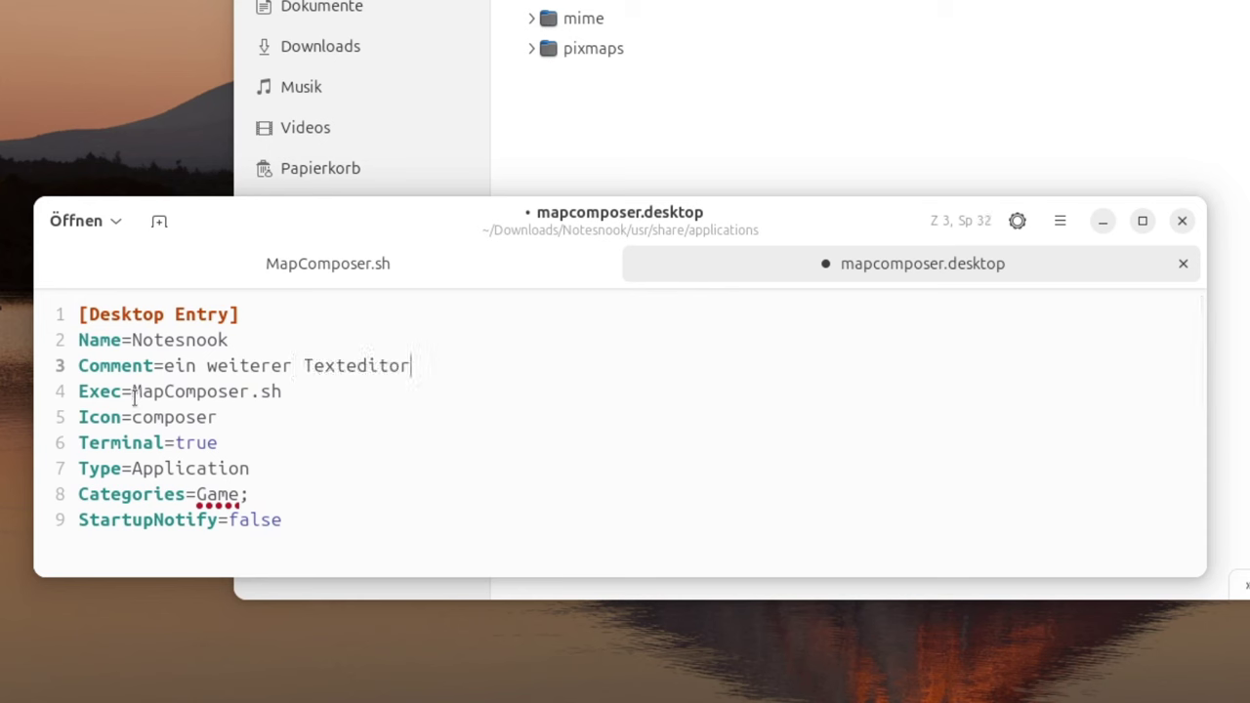
- Copy the AppImage's full file name from Downloads and paste notesnook-x86-64.appimage as the Exec value in the desktop entry
{"action": "key", "text": "alt+Tab"}
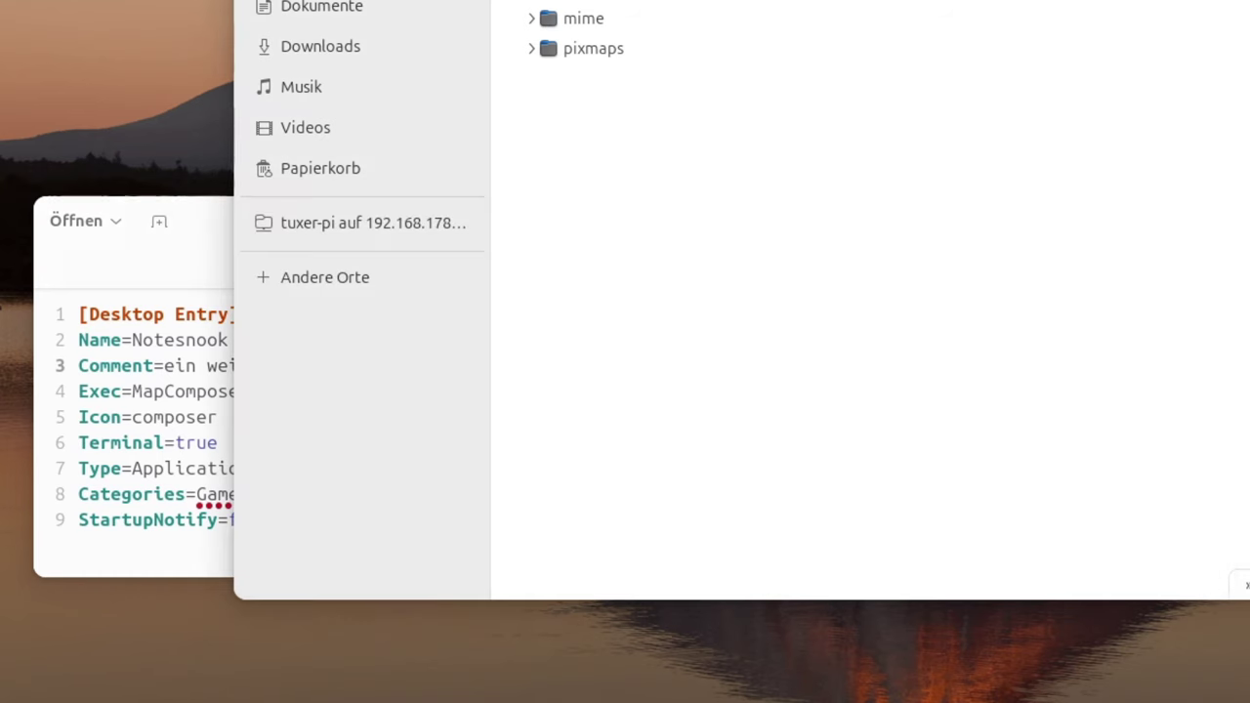
{"action": "left_click", "coordinate": [321, 46]}
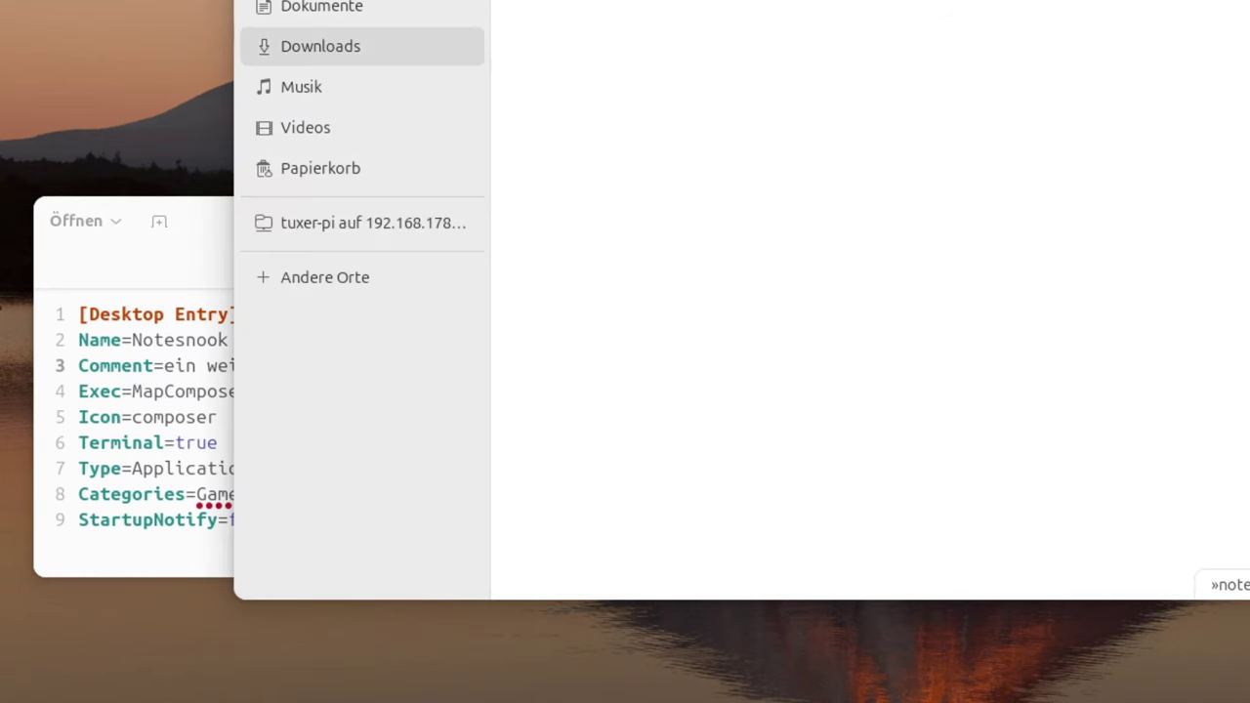
{"action": "key", "text": "F2"}
{"action": "key", "text": "End"}
{"action": "key", "text": "ctrl+a"}
{"action": "key", "text": "ctrl+c"}
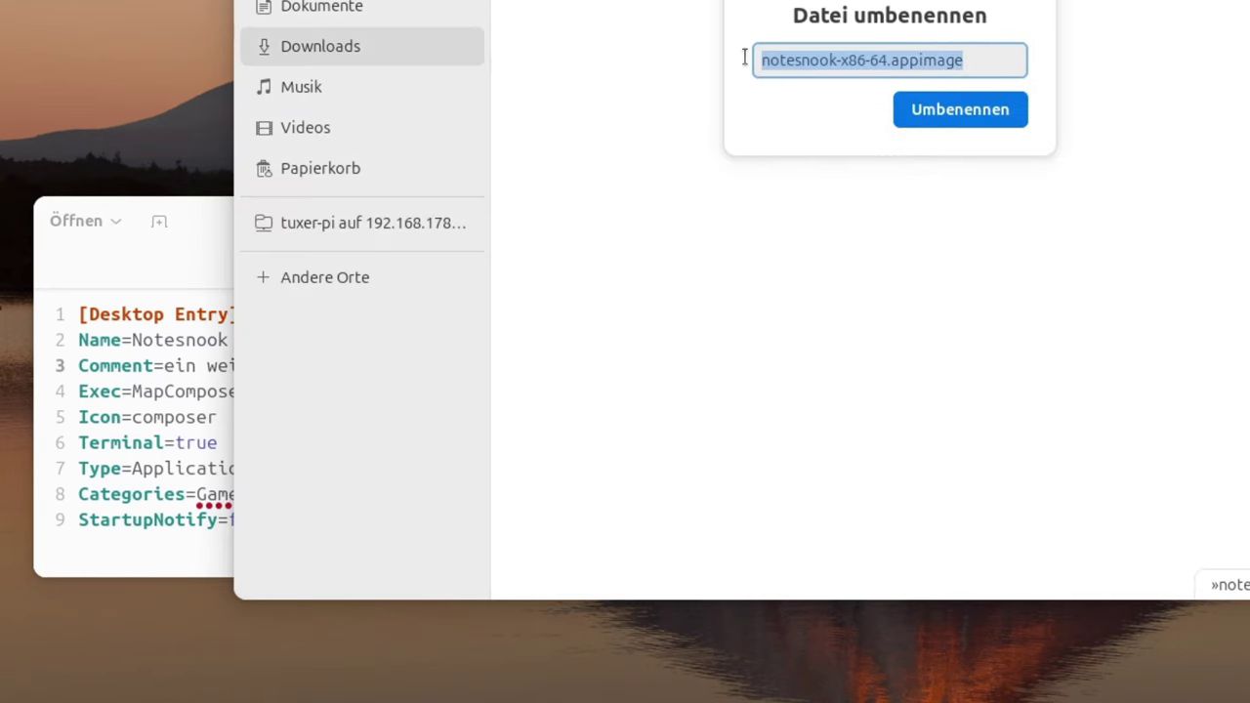
{"action": "key", "text": "Escape"}
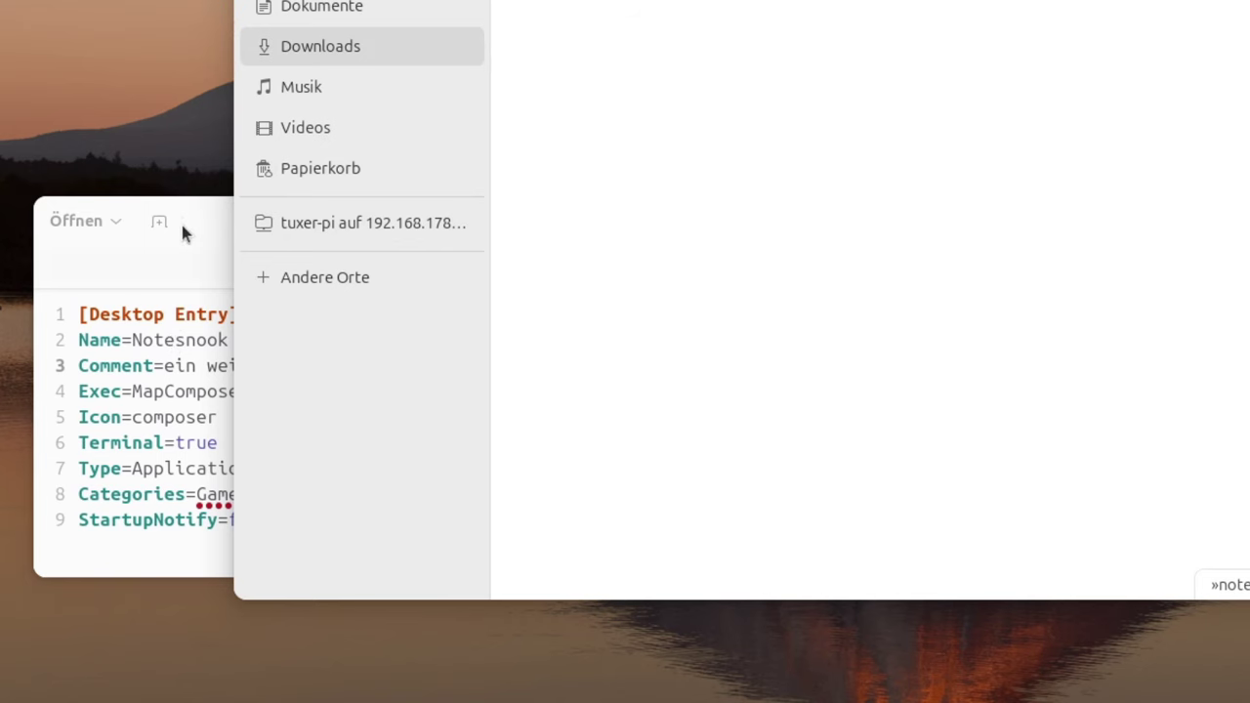
{"action": "left_click", "coordinate": [182, 226]}
{"action": "left_click_drag", "start_coordinate": [132, 391], "coordinate": [287, 398]}
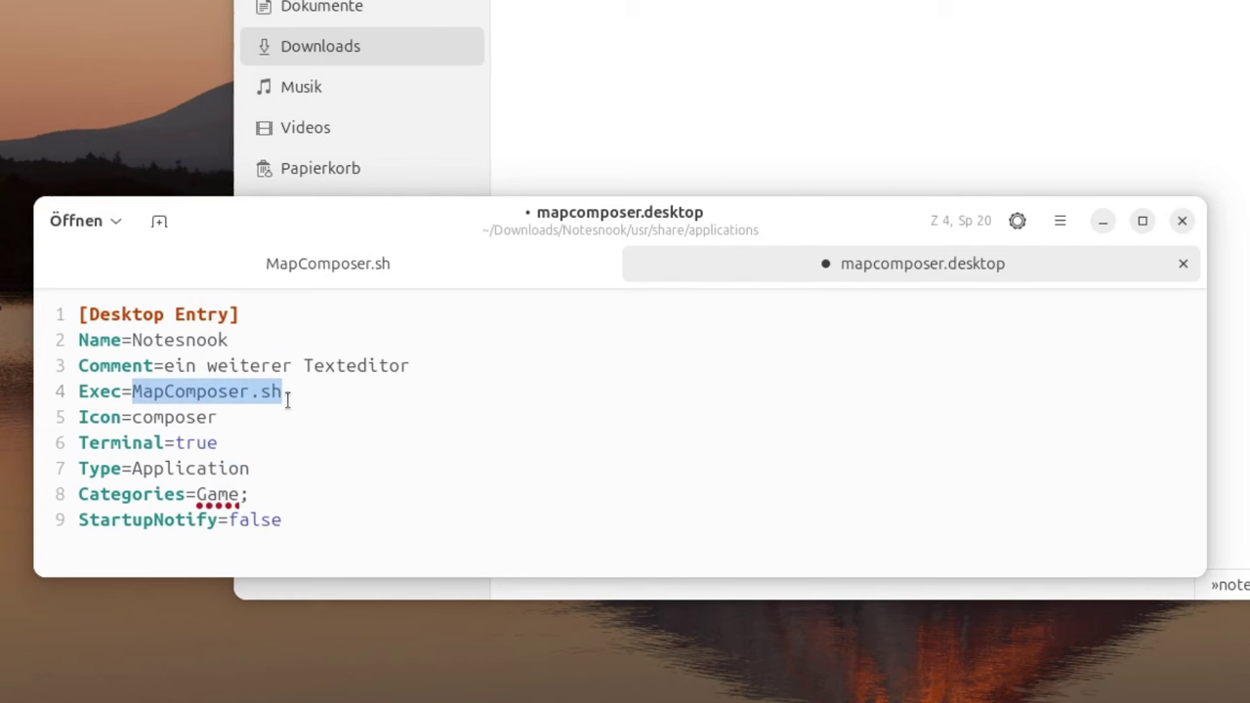
{"action": "key", "text": "ctrl+v"}
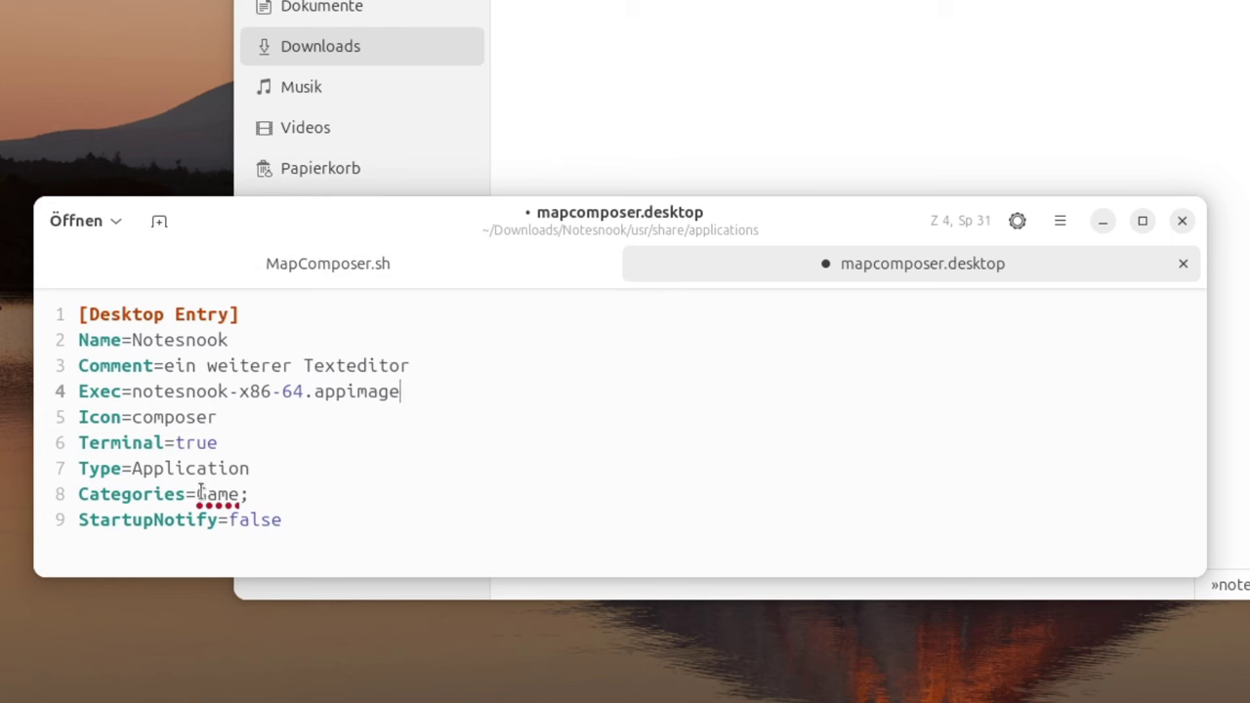
- Change the Categories value in the desktop entry to system, keeping the semicolon
{"action": "left_click_drag", "start_coordinate": [198, 494], "coordinate": [240, 495]}
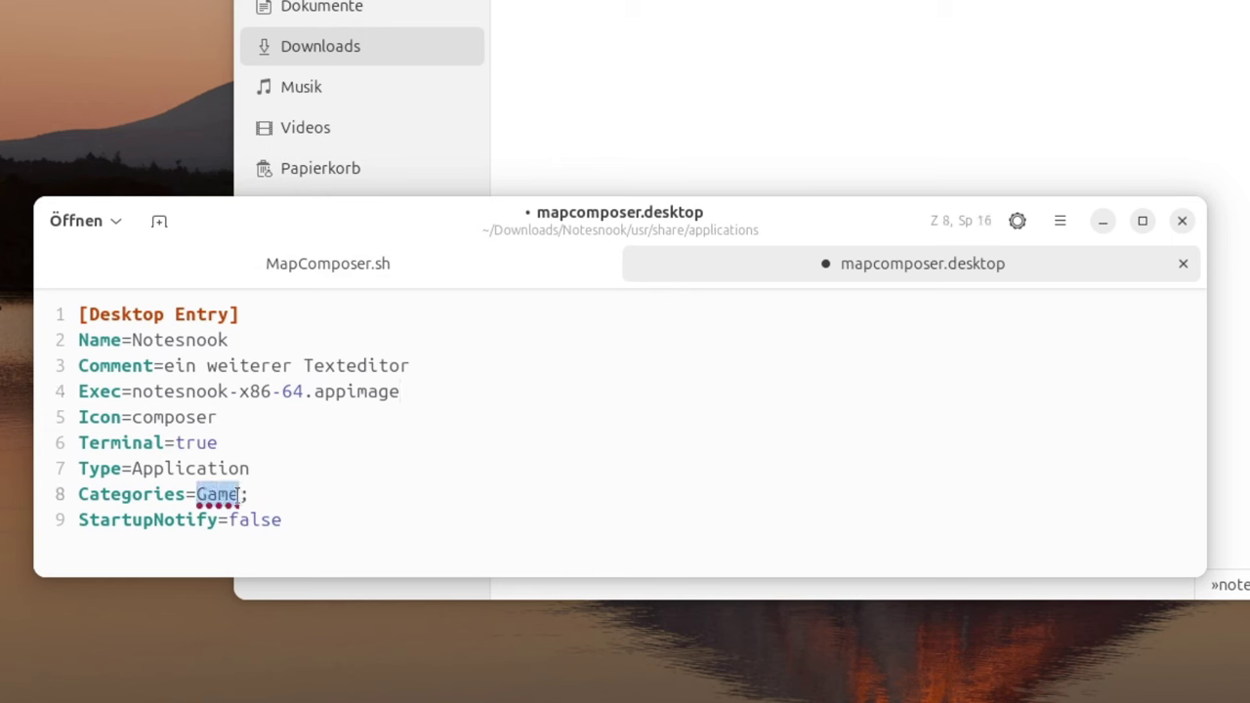
{"action": "type", "text": "system"}
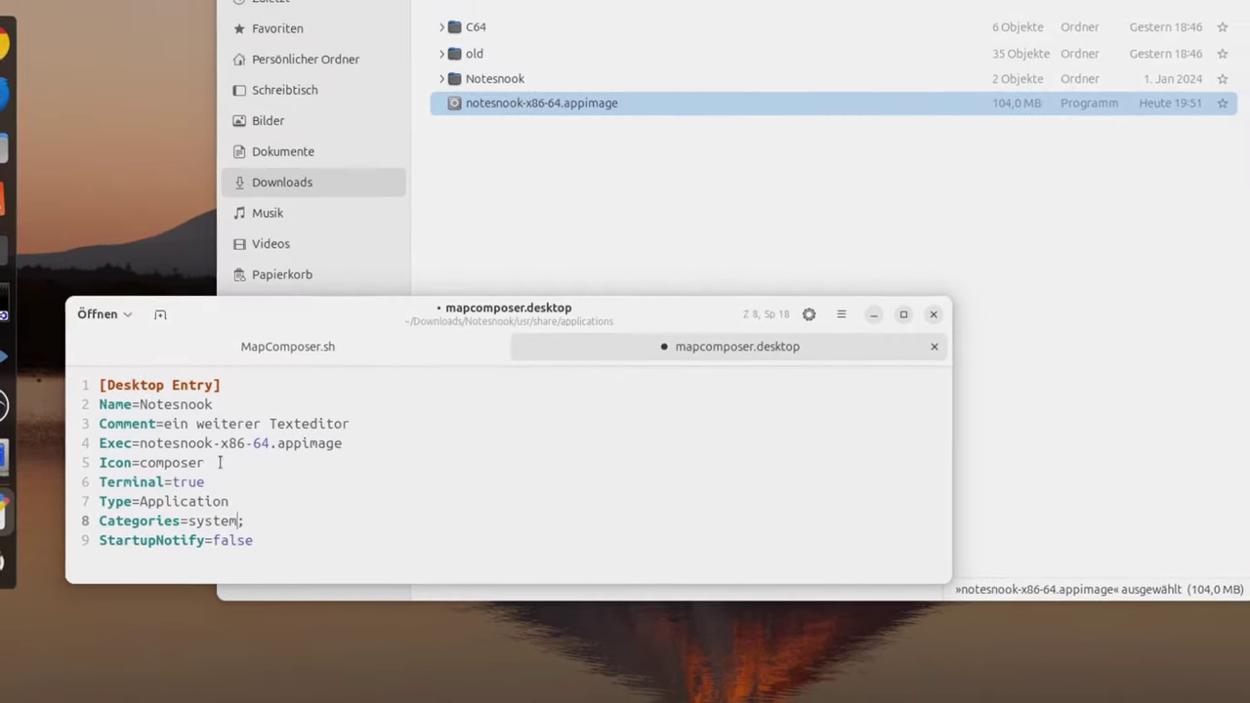
{"action": "left_click_drag", "start_coordinate": [209, 453], "coordinate": [80, 454]}
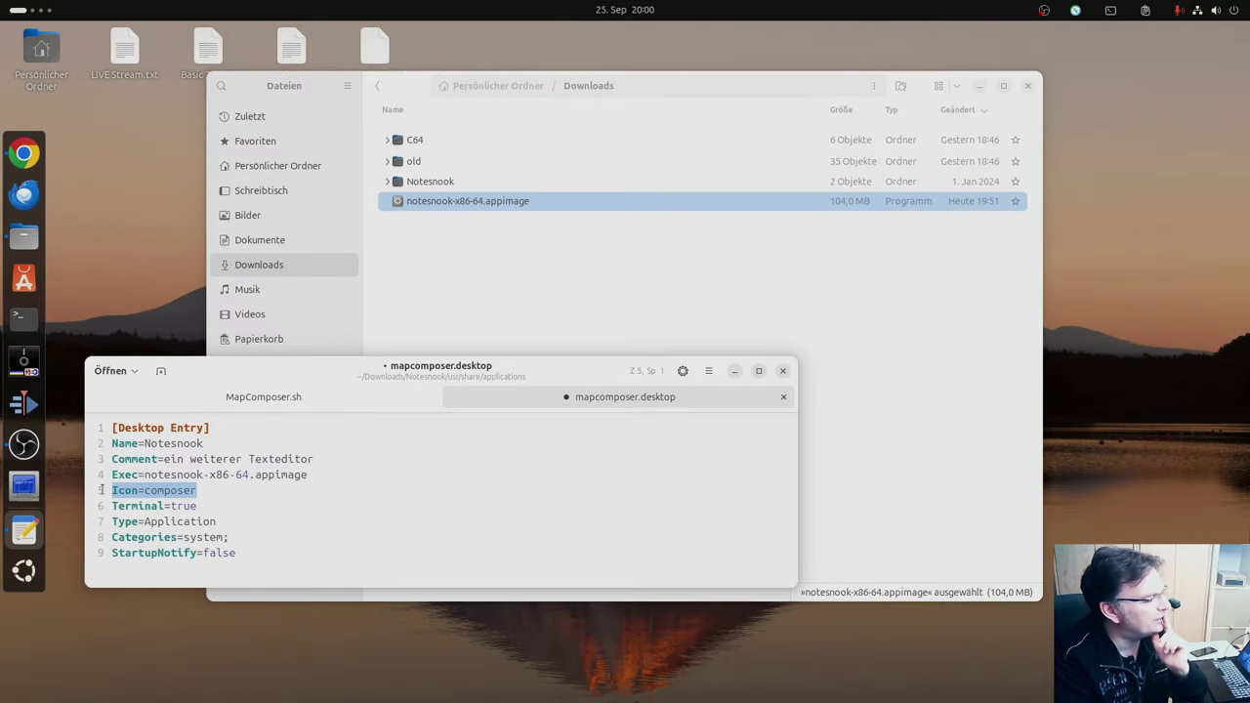
{"action": "left_click", "coordinate": [200, 490]}
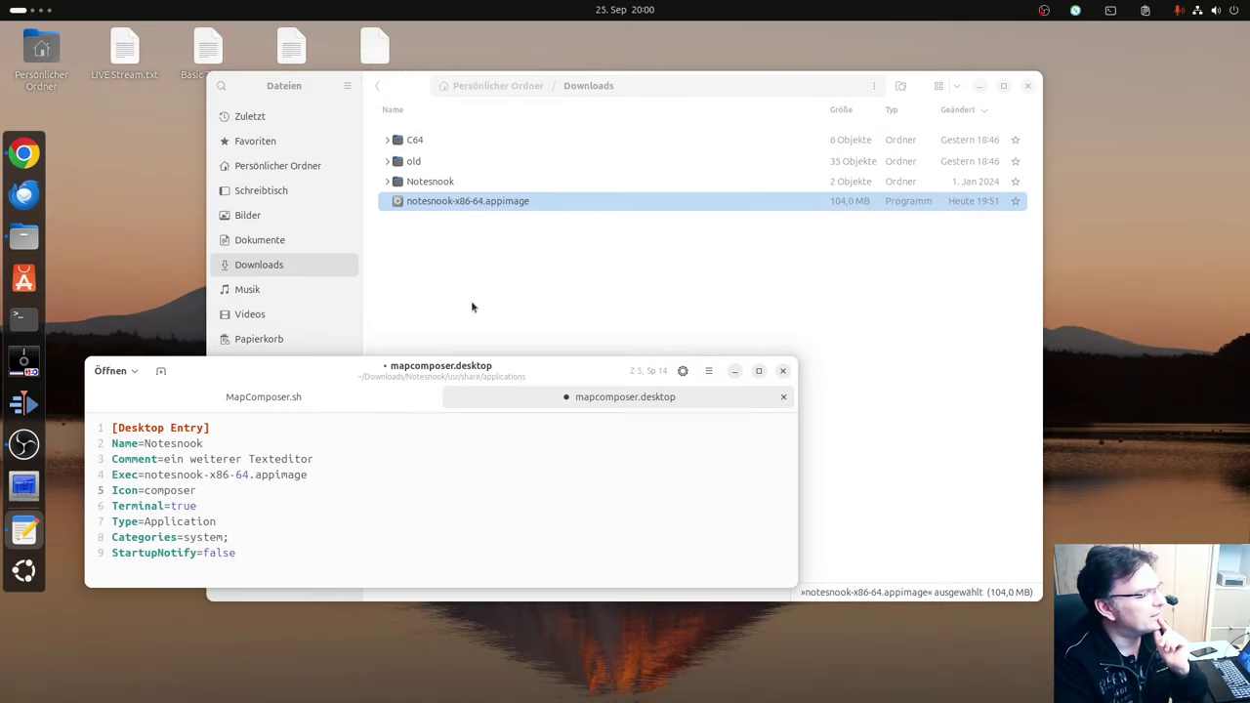
{"action": "left_click", "coordinate": [472, 303]}
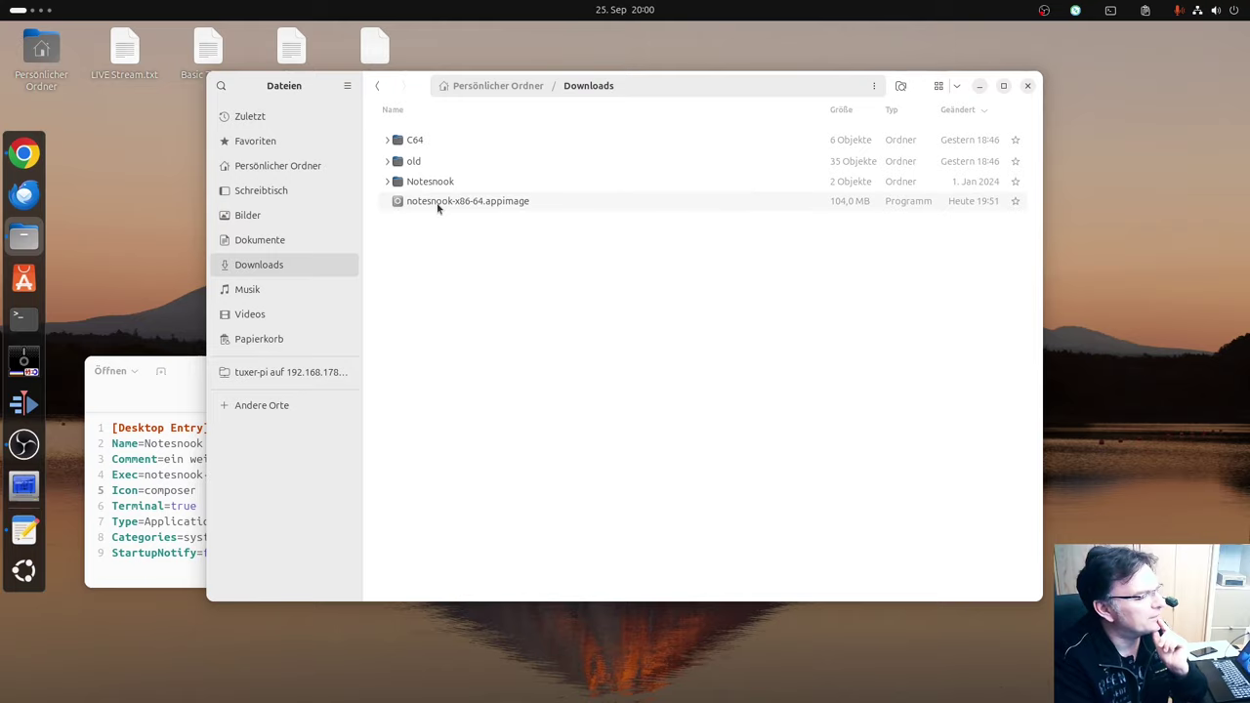
- Switch to Chrome and take an area screenshot of the enlarged Notesnook logo in the header of notesnook.com
{"action": "left_click", "coordinate": [24, 153]}
{"action": "scroll", "coordinate": [631, 341], "scroll_direction": "up", "scroll_amount": 15}
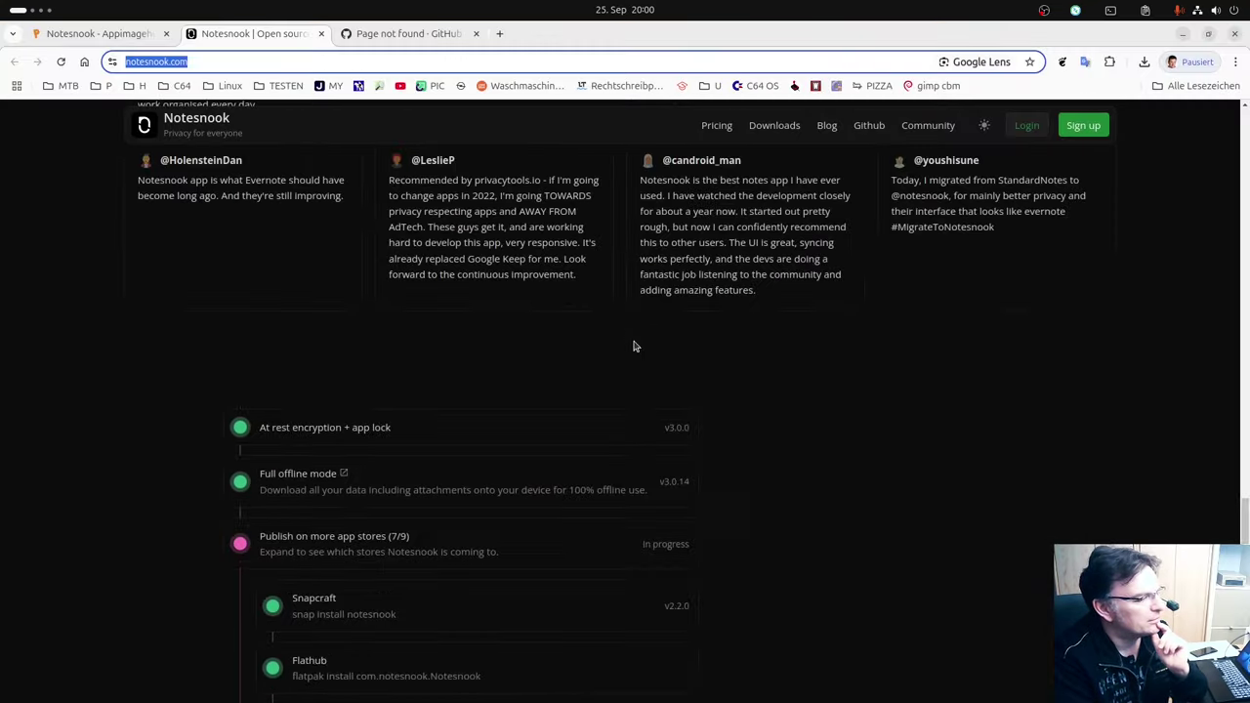
{"action": "scroll", "coordinate": [633, 345], "scroll_direction": "up", "scroll_amount": 20}
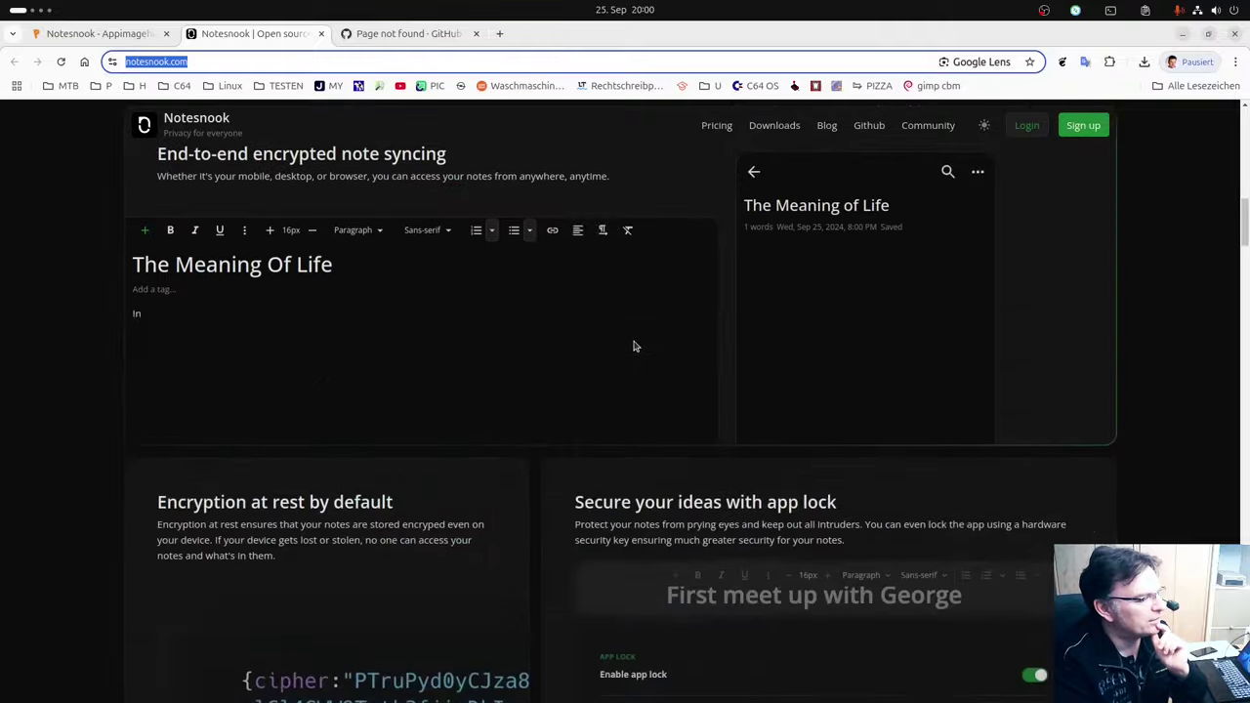
{"action": "scroll", "coordinate": [635, 347], "scroll_direction": "up", "scroll_amount": 5}
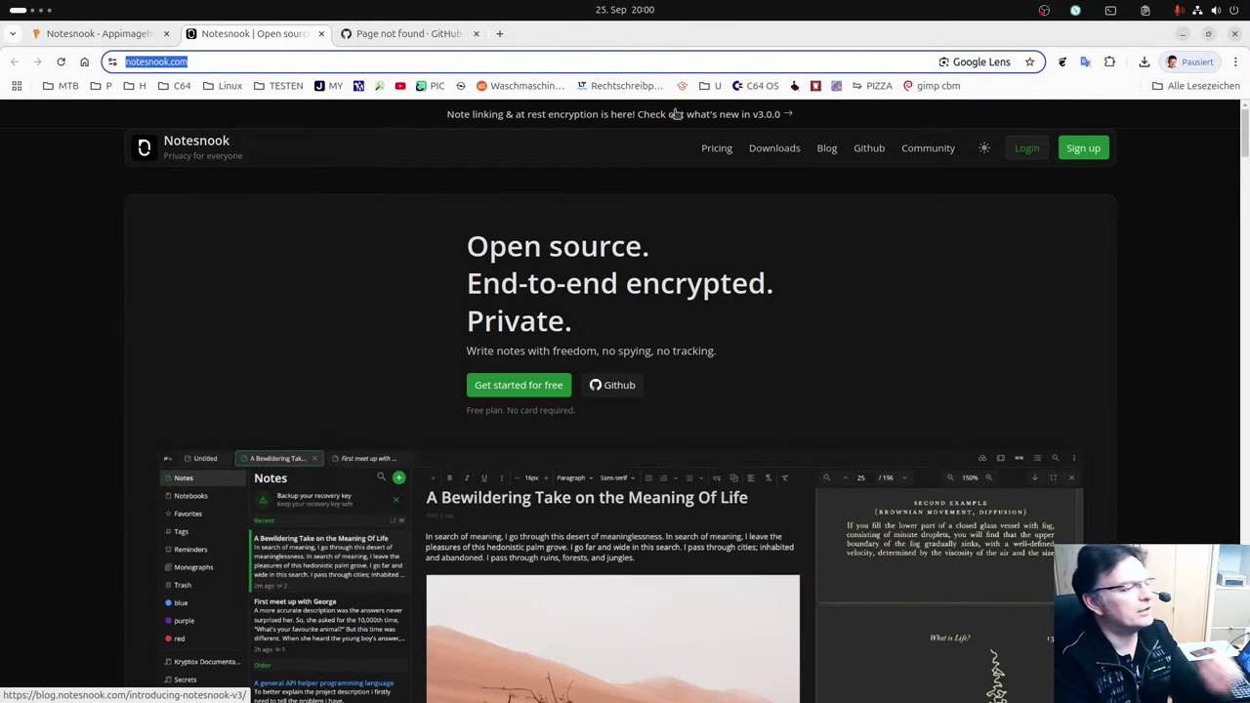
{"action": "scroll", "coordinate": [148, 149], "scroll_direction": "up", "scroll_amount": 9}
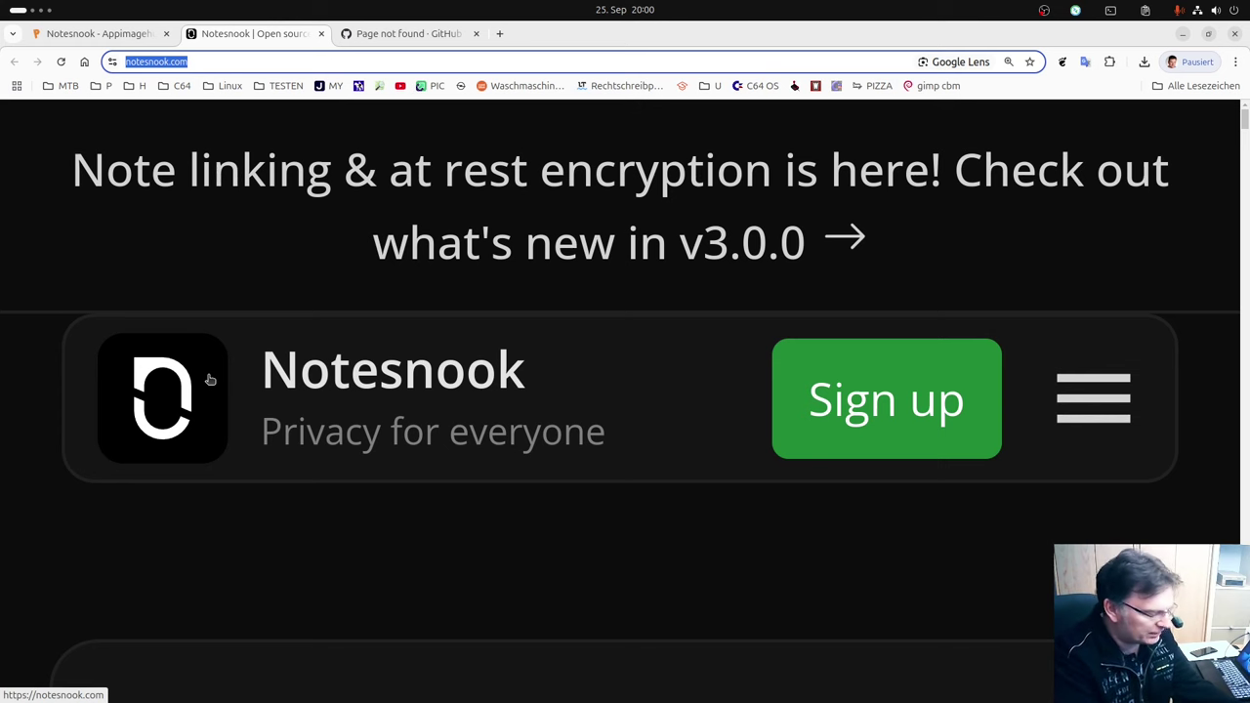
{"action": "key", "text": "Print"}
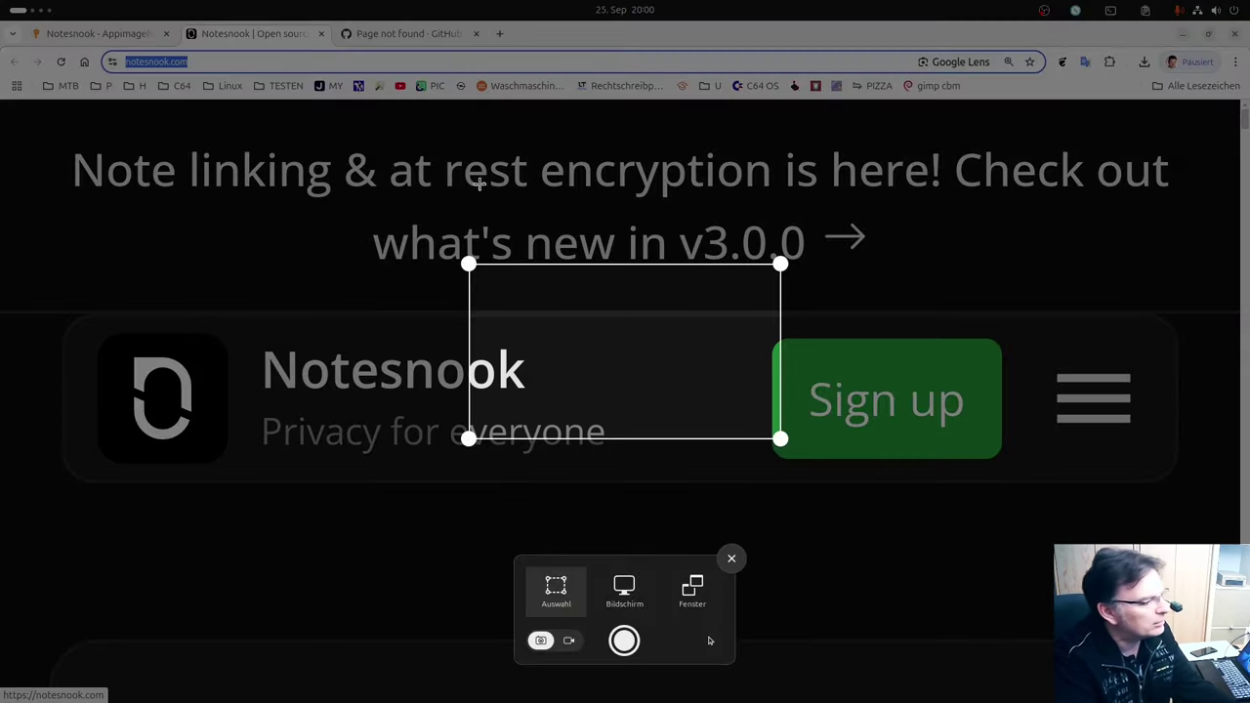
{"action": "left_click_drag", "start_coordinate": [468, 253], "coordinate": [85, 472]}
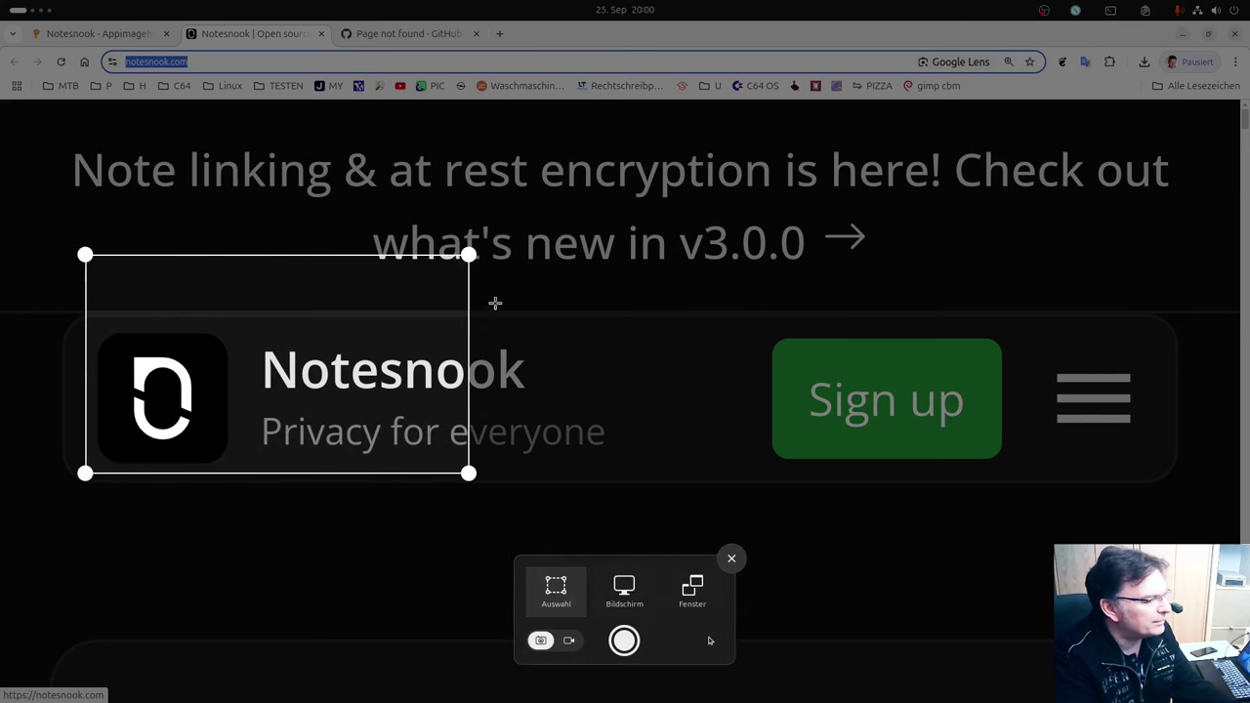
{"action": "left_click_drag", "start_coordinate": [469, 254], "coordinate": [237, 319]}
{"action": "left_click", "coordinate": [625, 640]}
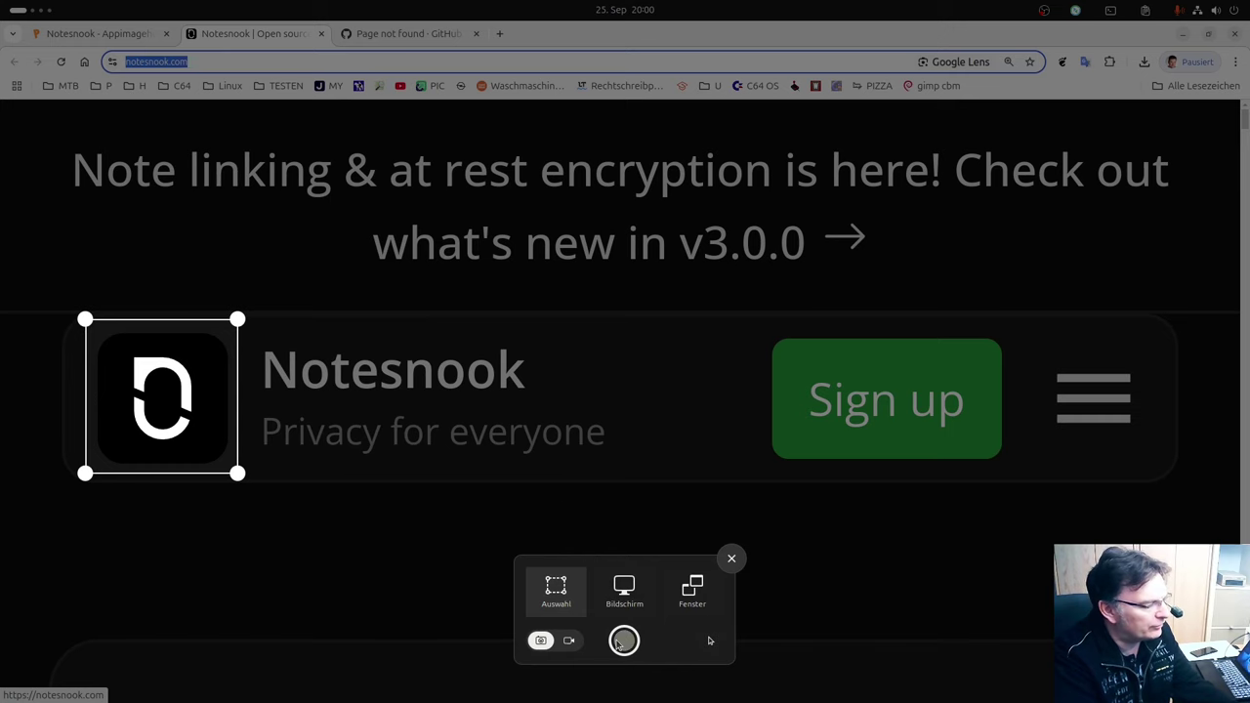
- Open the captured logo screenshot and save a copy as note-icon.png in the Notesnook folder under Downloads
{"action": "left_click", "coordinate": [566, 60]}
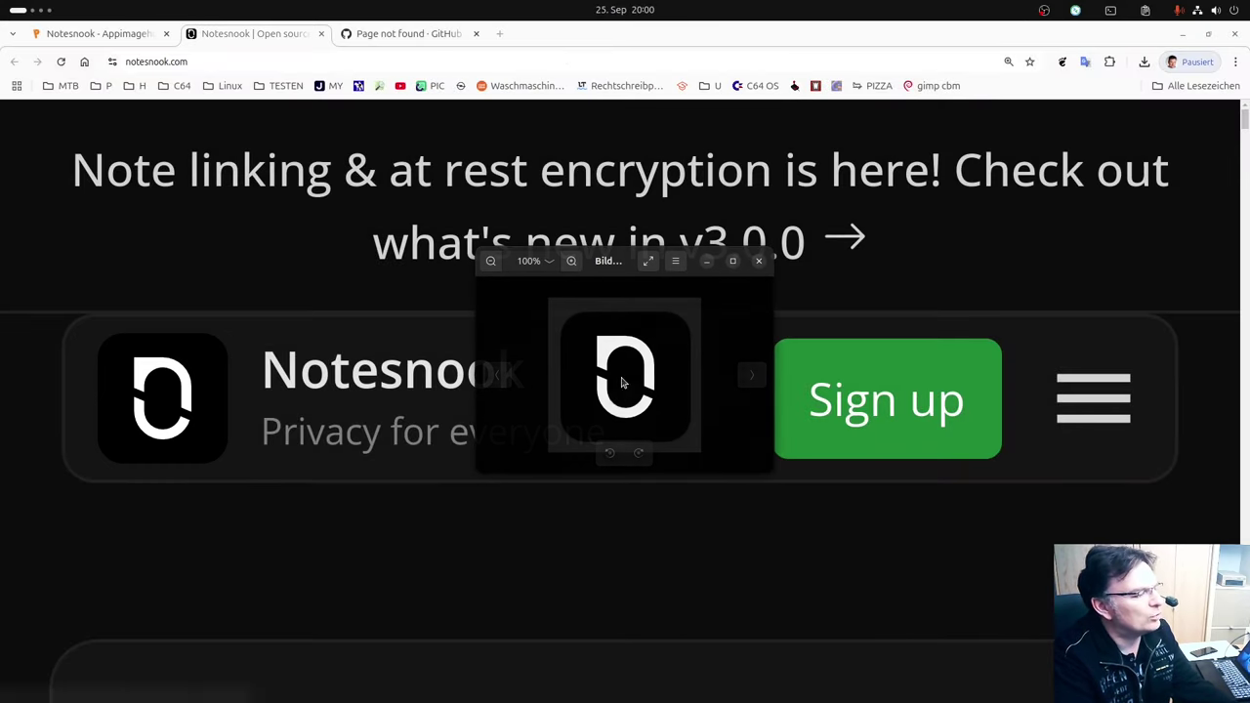
{"action": "right_click", "coordinate": [622, 393]}
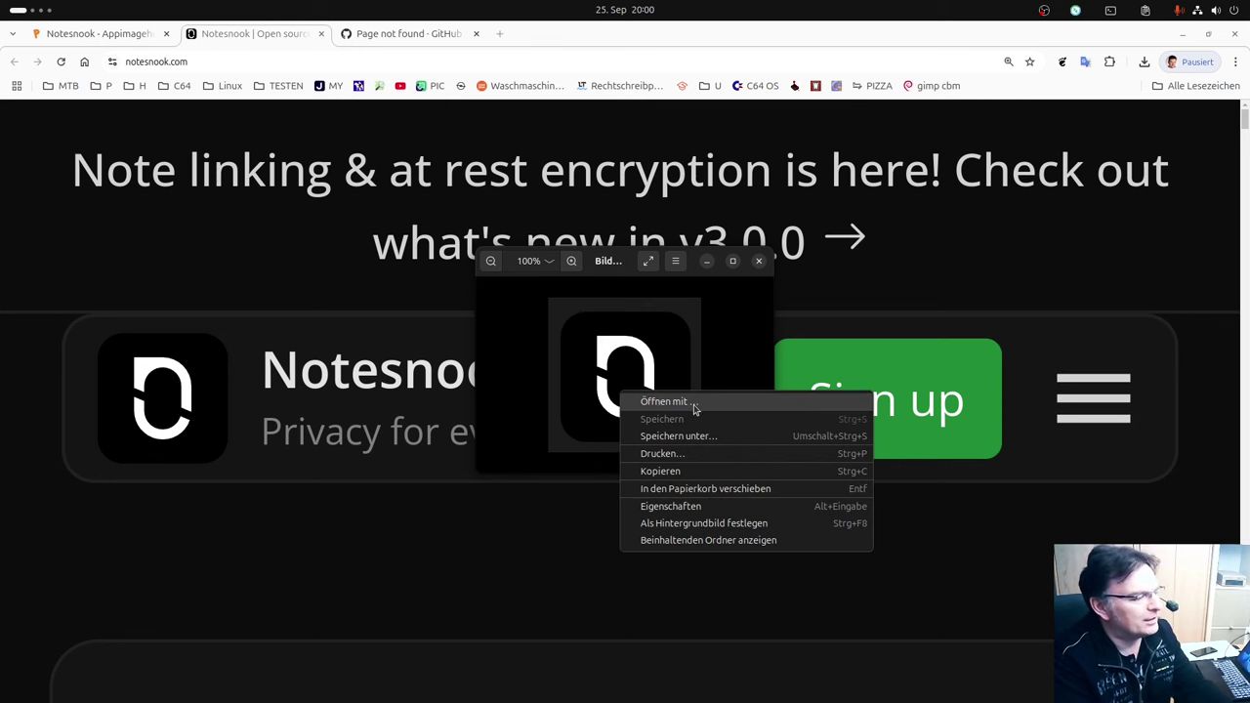
{"action": "left_click", "coordinate": [693, 436]}
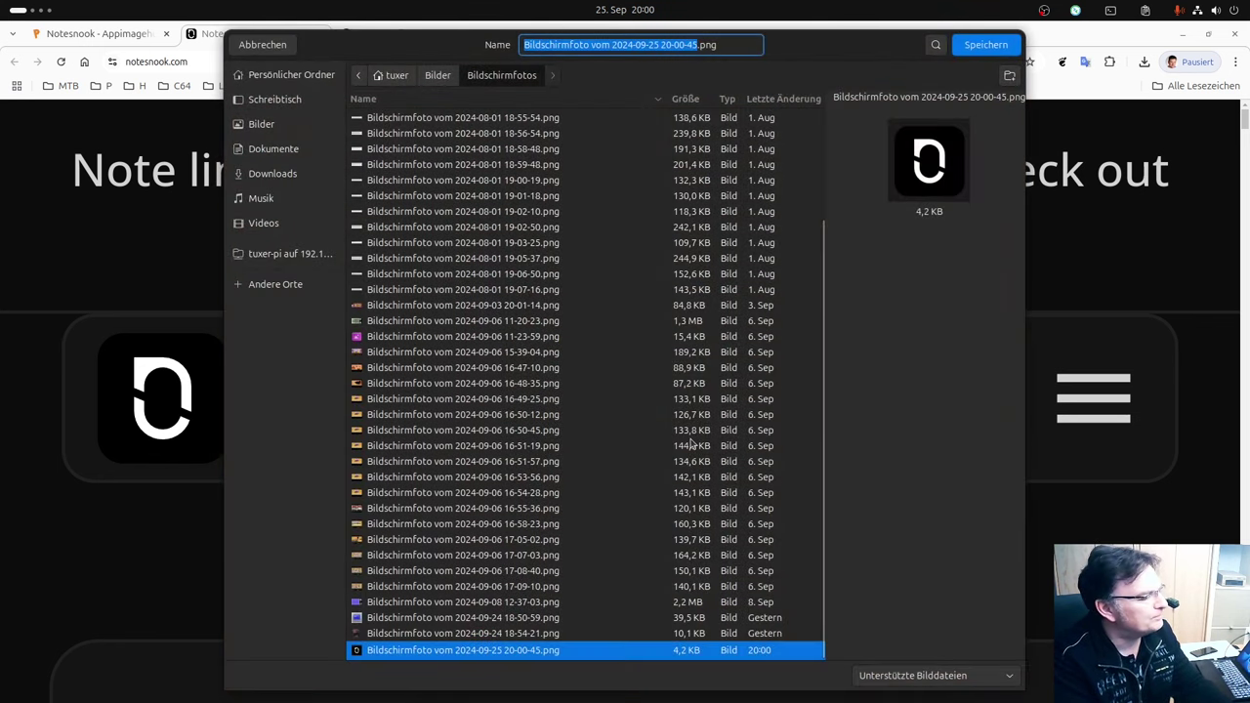
{"action": "left_click", "coordinate": [385, 76]}
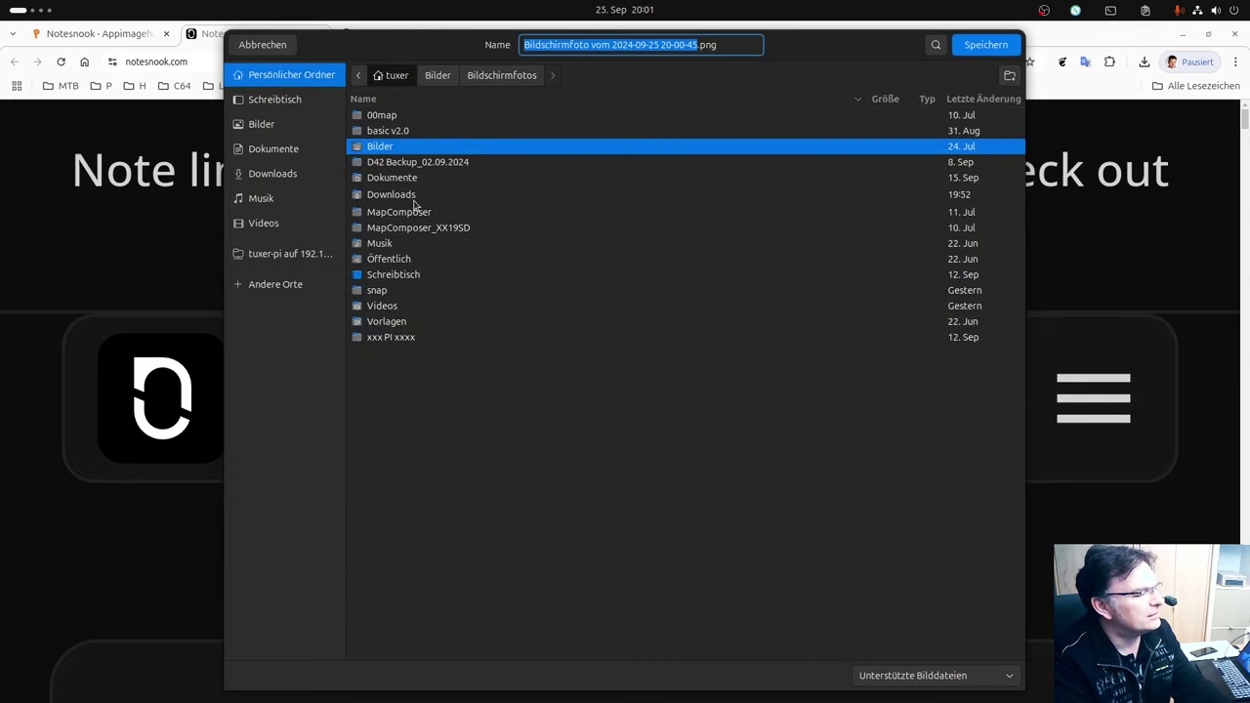
{"action": "double_click", "coordinate": [414, 196]}
{"action": "double_click", "coordinate": [395, 133]}
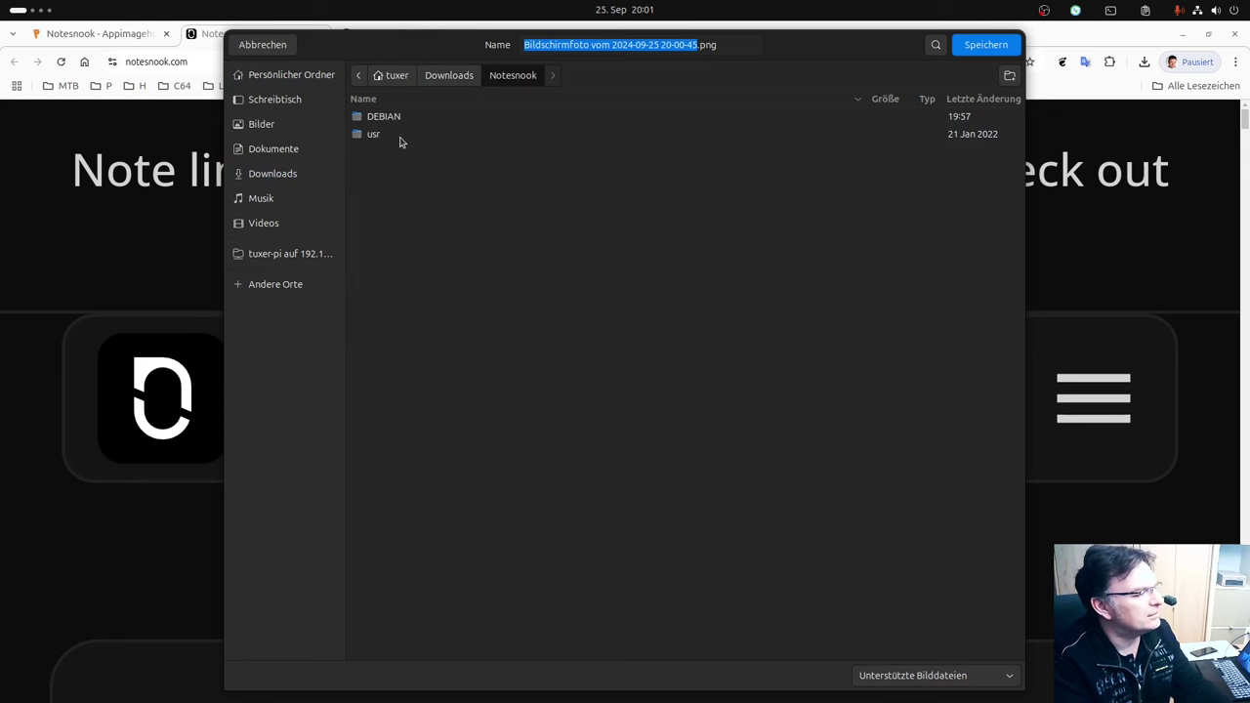
{"action": "left_click_drag", "start_coordinate": [692, 45], "coordinate": [459, 60]}
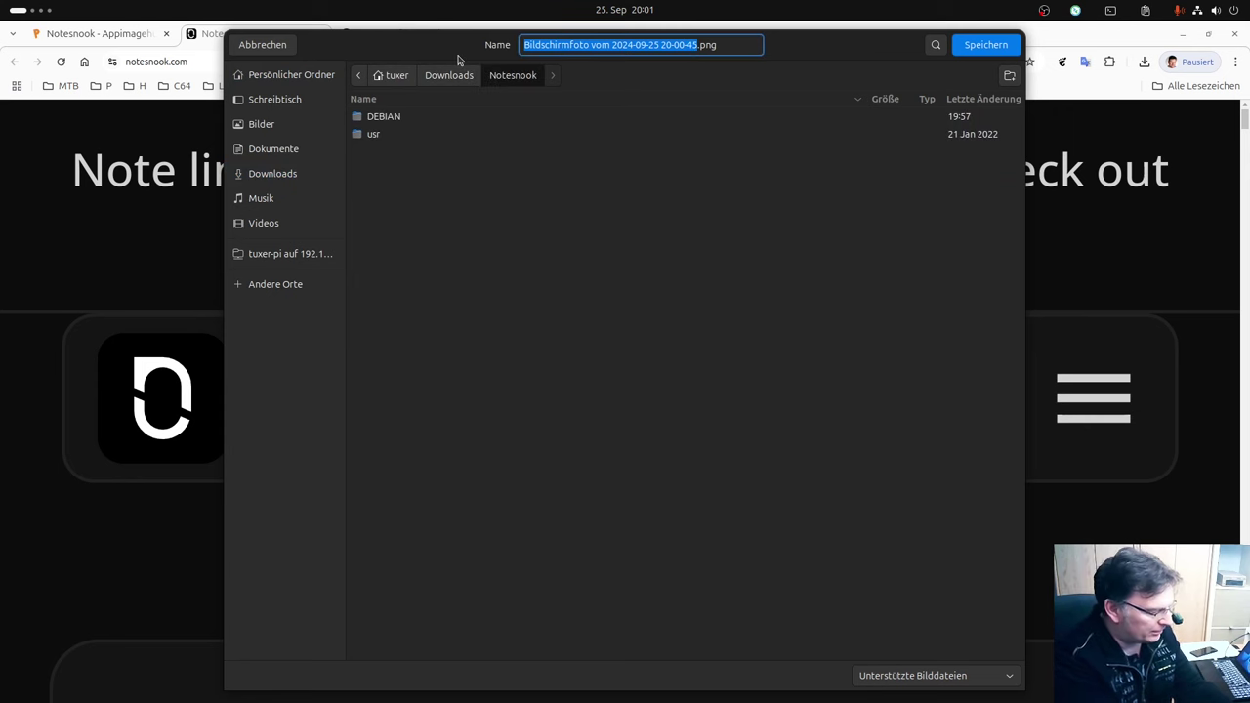
{"action": "type", "text": "note-icon"}
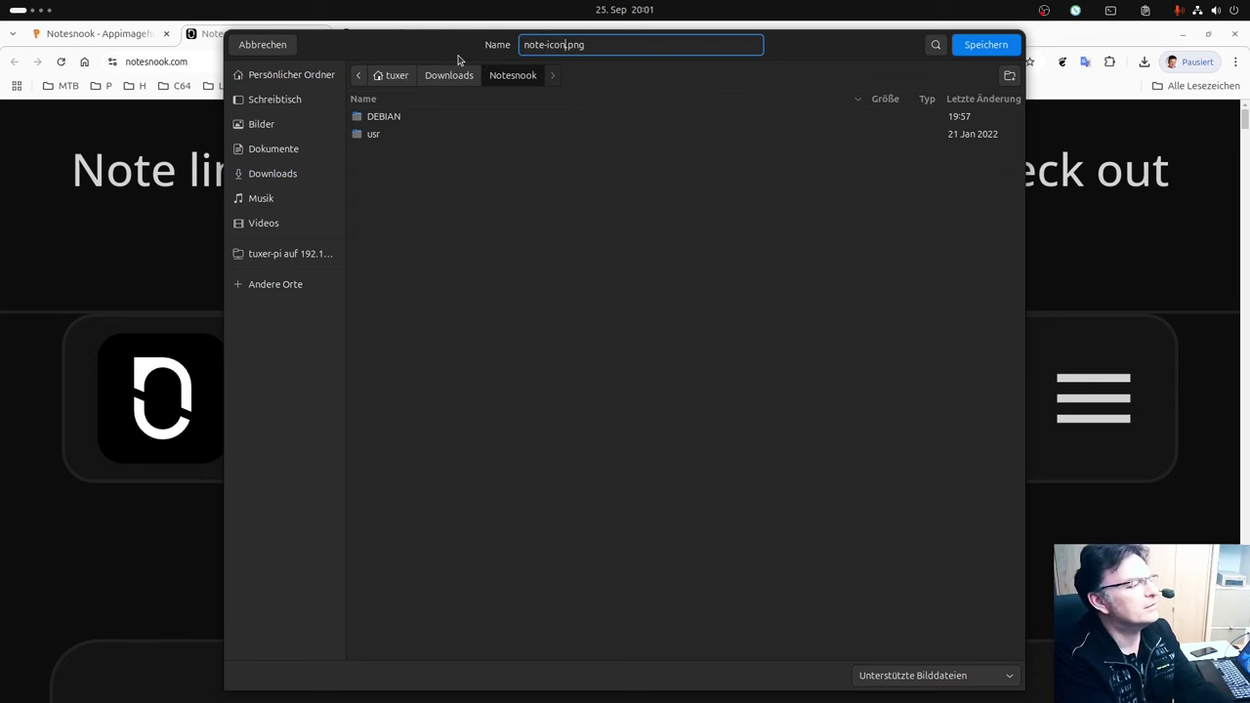
{"action": "key", "text": "Return"}
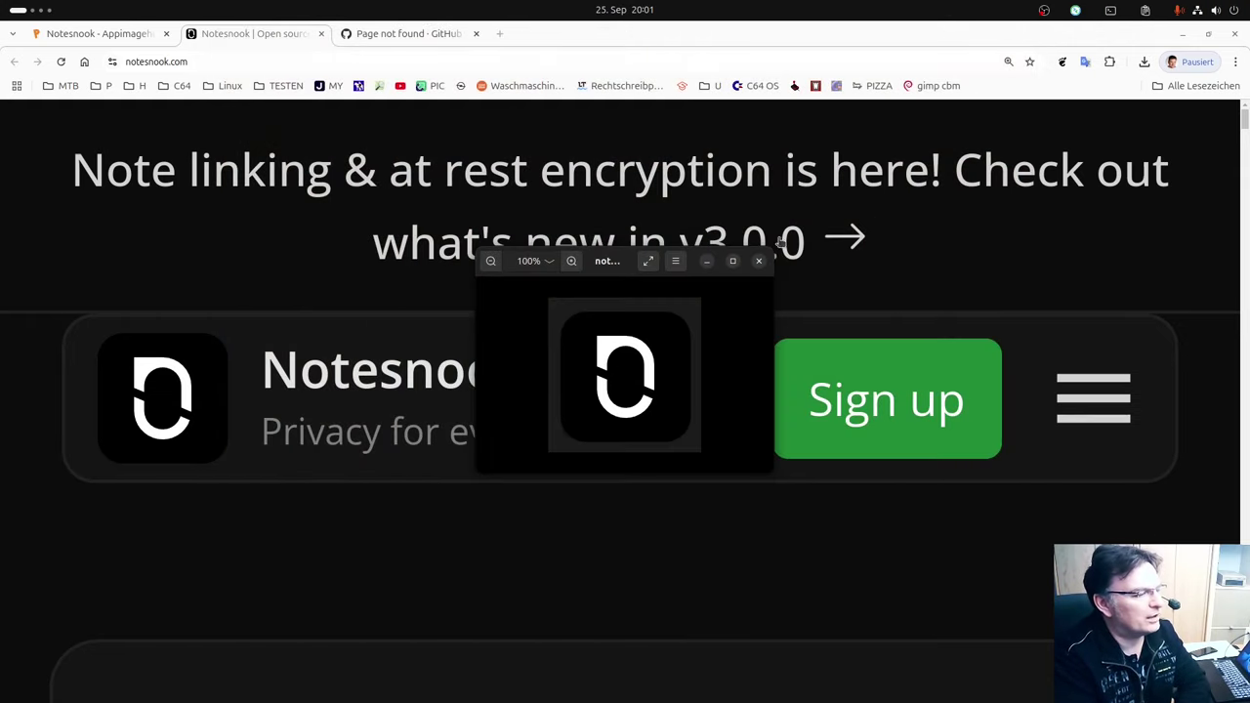
- Return to the Downloads folder, move notesnook-x86-64.appimage into the Notesnook folder and open that folder
{"action": "left_click", "coordinate": [760, 261]}
{"action": "left_click", "coordinate": [1182, 33]}
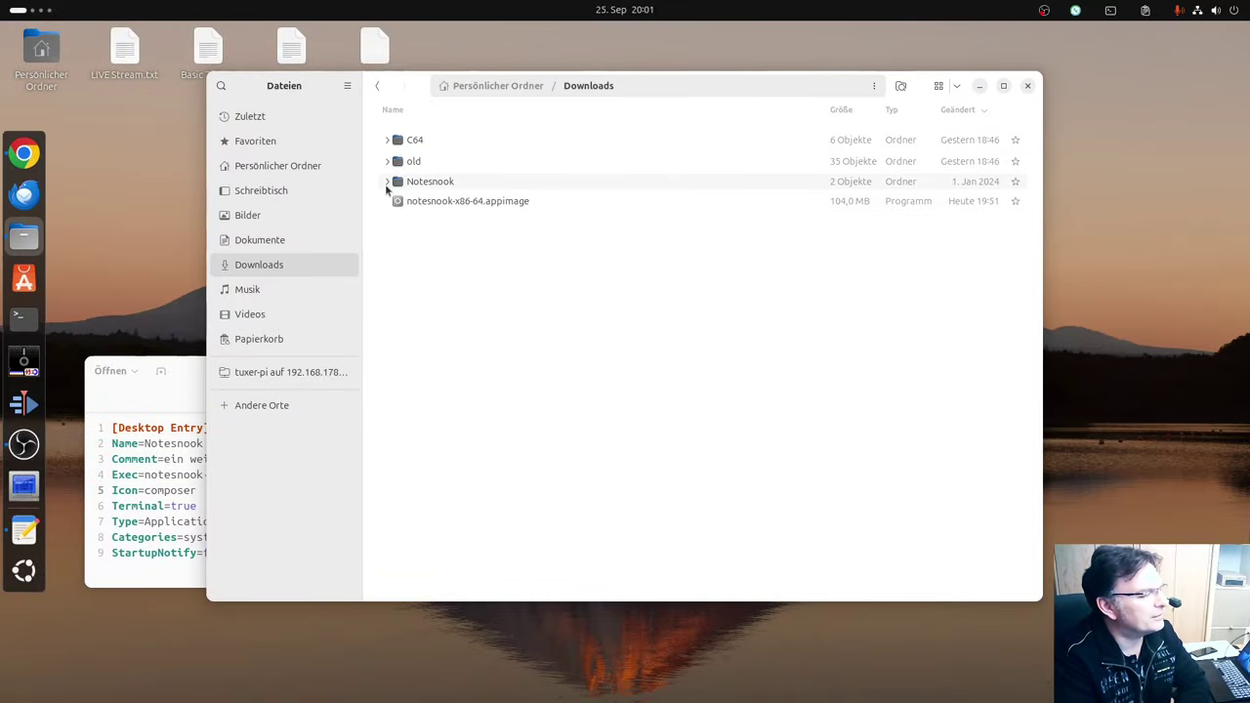
{"action": "left_click_drag", "start_coordinate": [433, 201], "coordinate": [434, 185]}
{"action": "double_click", "coordinate": [433, 184]}
{"action": "left_click", "coordinate": [430, 182]}
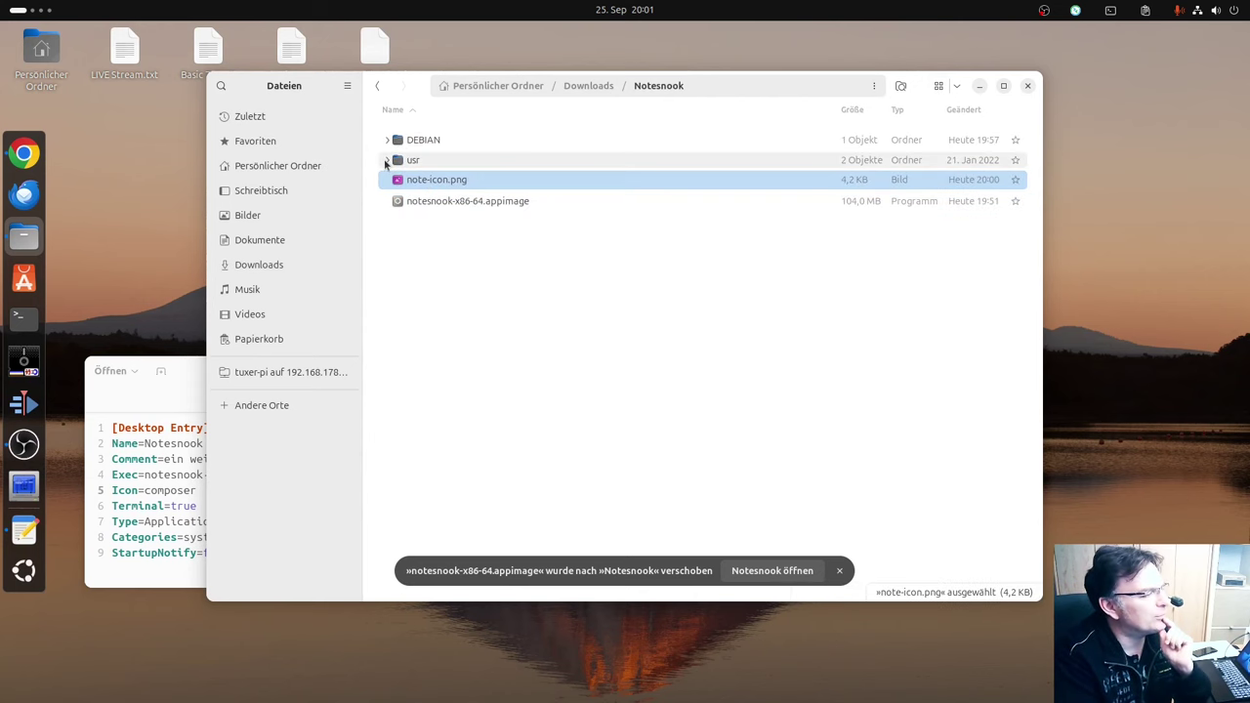
- Move note-icon.png into the package's usr/share/icons folder
{"action": "left_click", "coordinate": [387, 159]}
{"action": "left_click", "coordinate": [401, 180]}
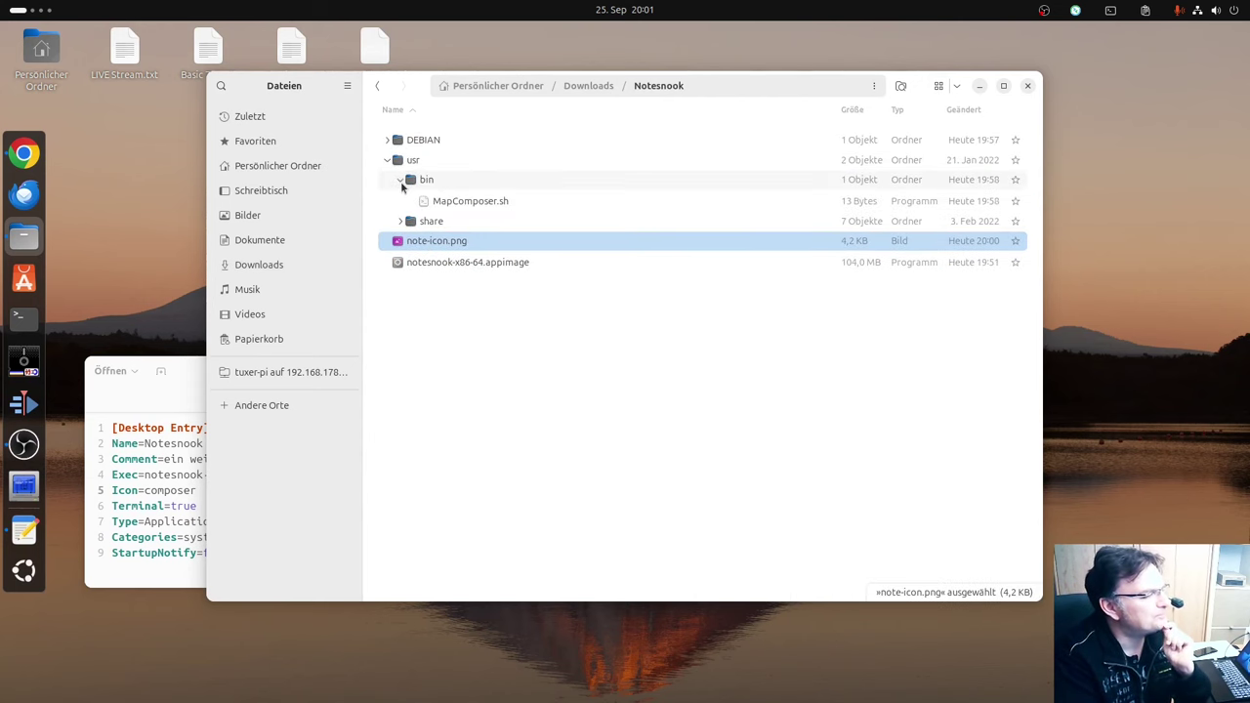
{"action": "left_click", "coordinate": [402, 221]}
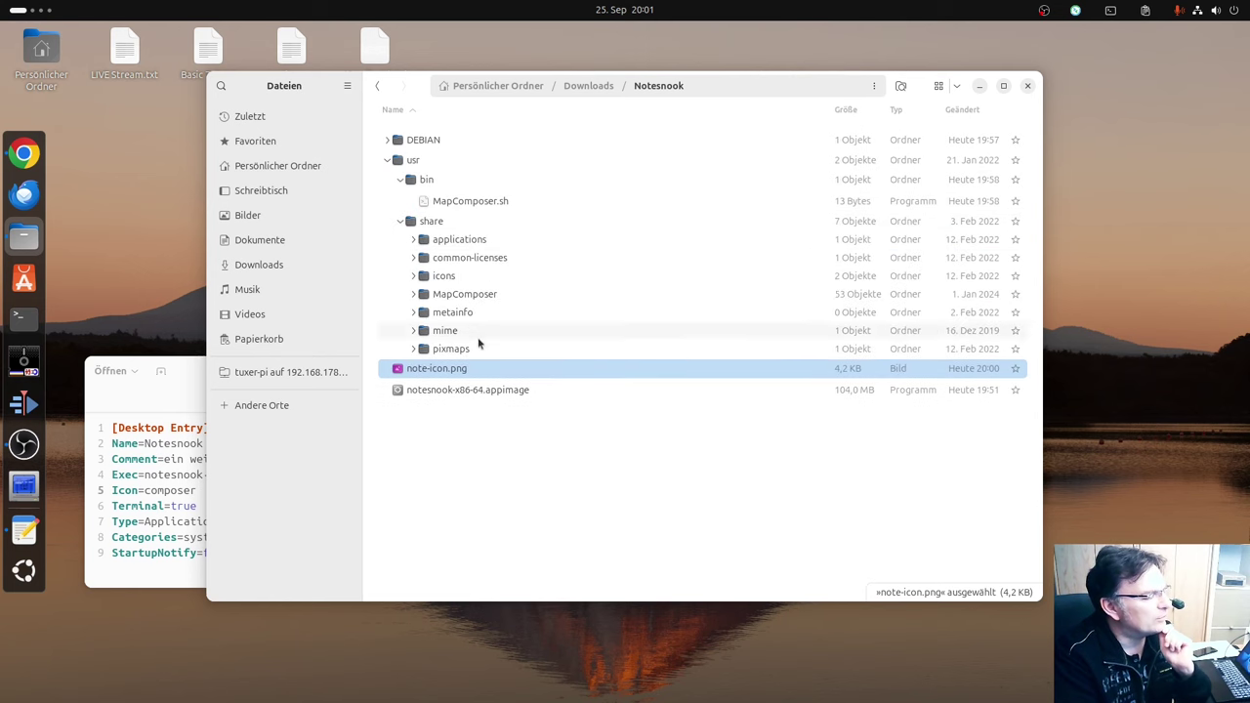
{"action": "left_click", "coordinate": [439, 277]}
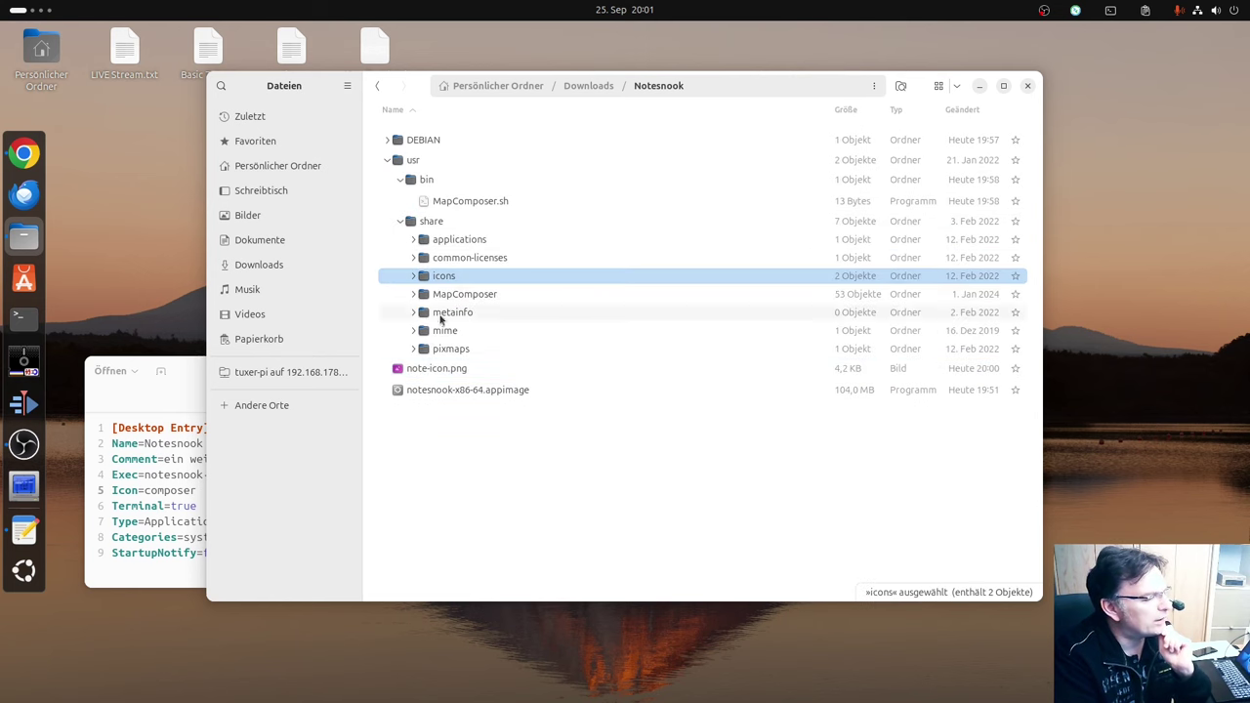
{"action": "left_click", "coordinate": [418, 369]}
{"action": "left_click_drag", "start_coordinate": [418, 370], "coordinate": [449, 276]}
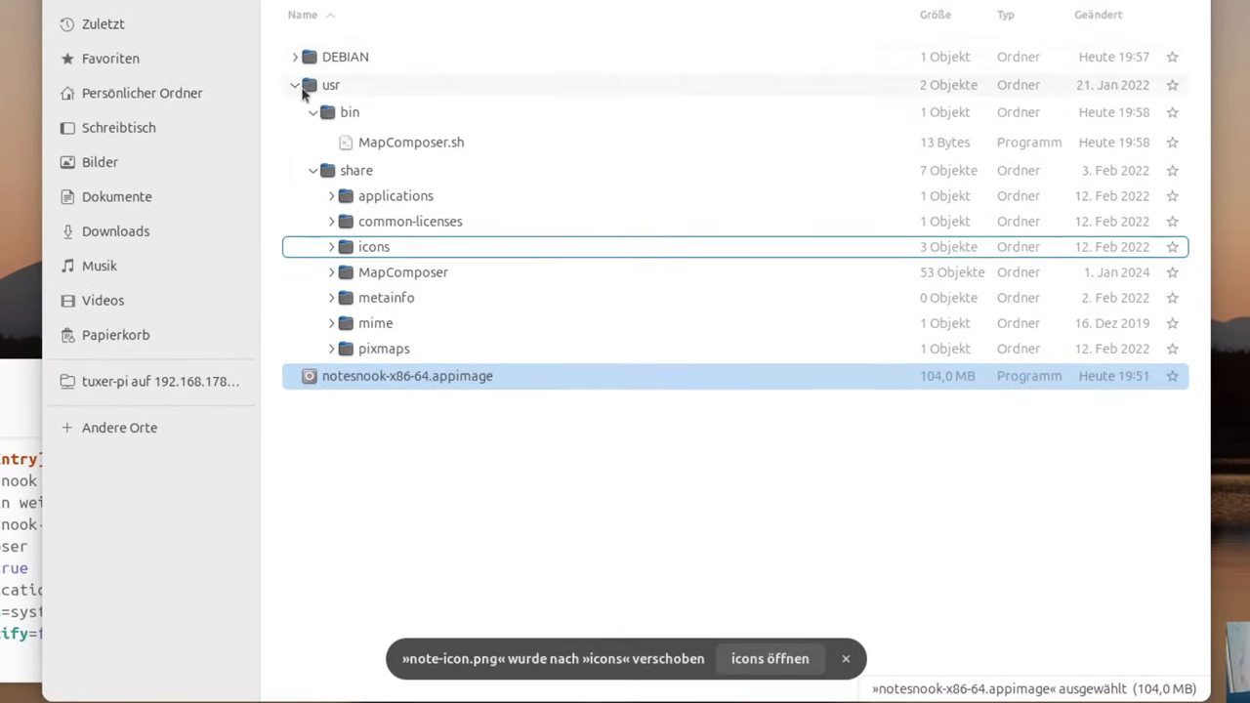
- Open the package's icons folder and delete composer.png from it
{"action": "left_click", "coordinate": [325, 84]}
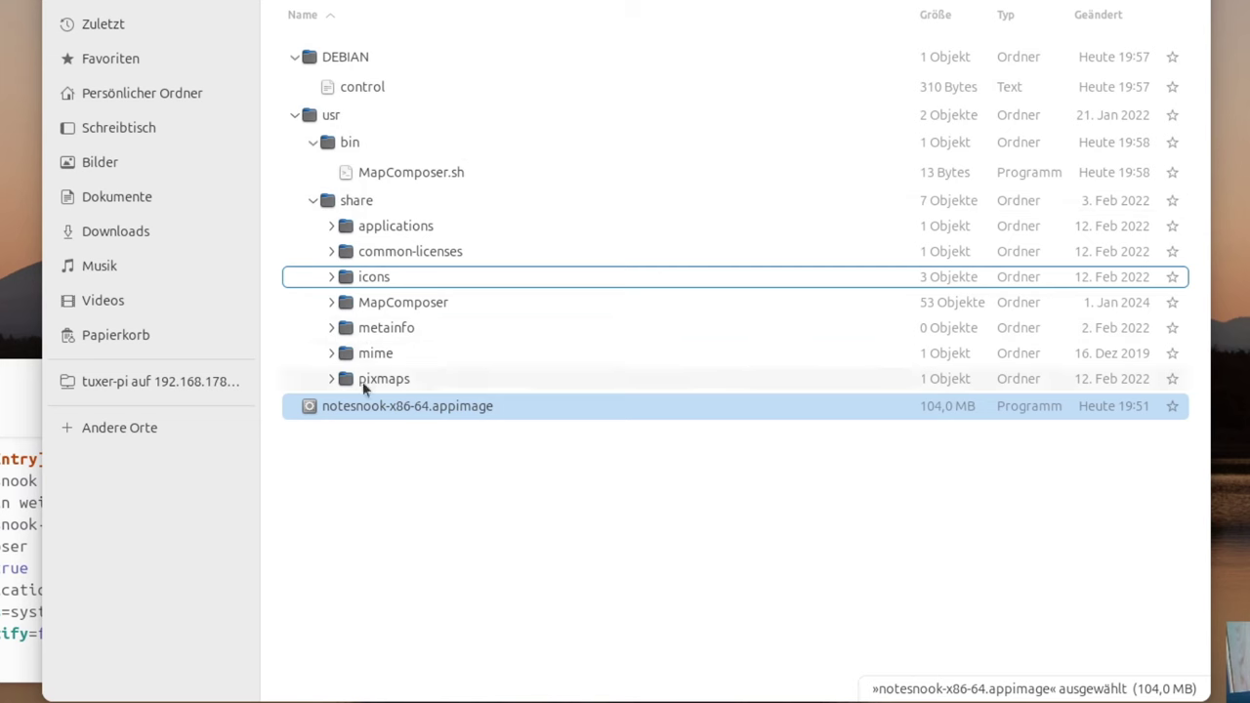
{"action": "double_click", "coordinate": [368, 281]}
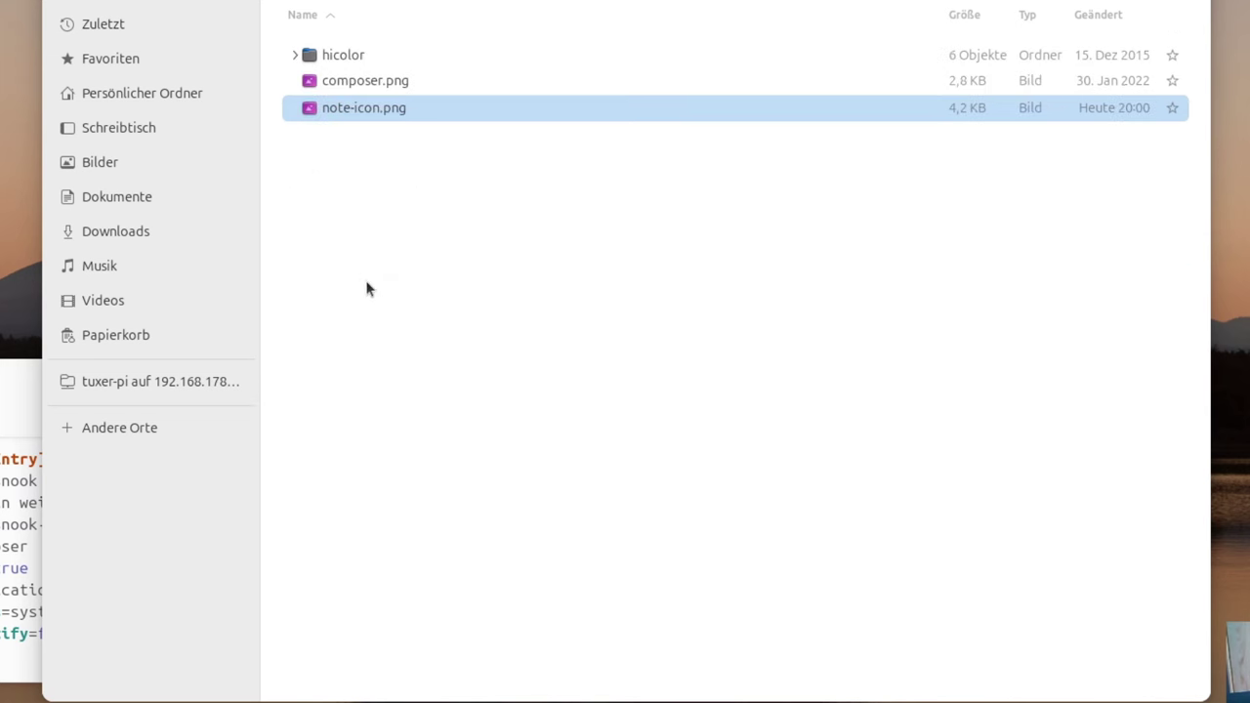
{"action": "left_click", "coordinate": [369, 84]}
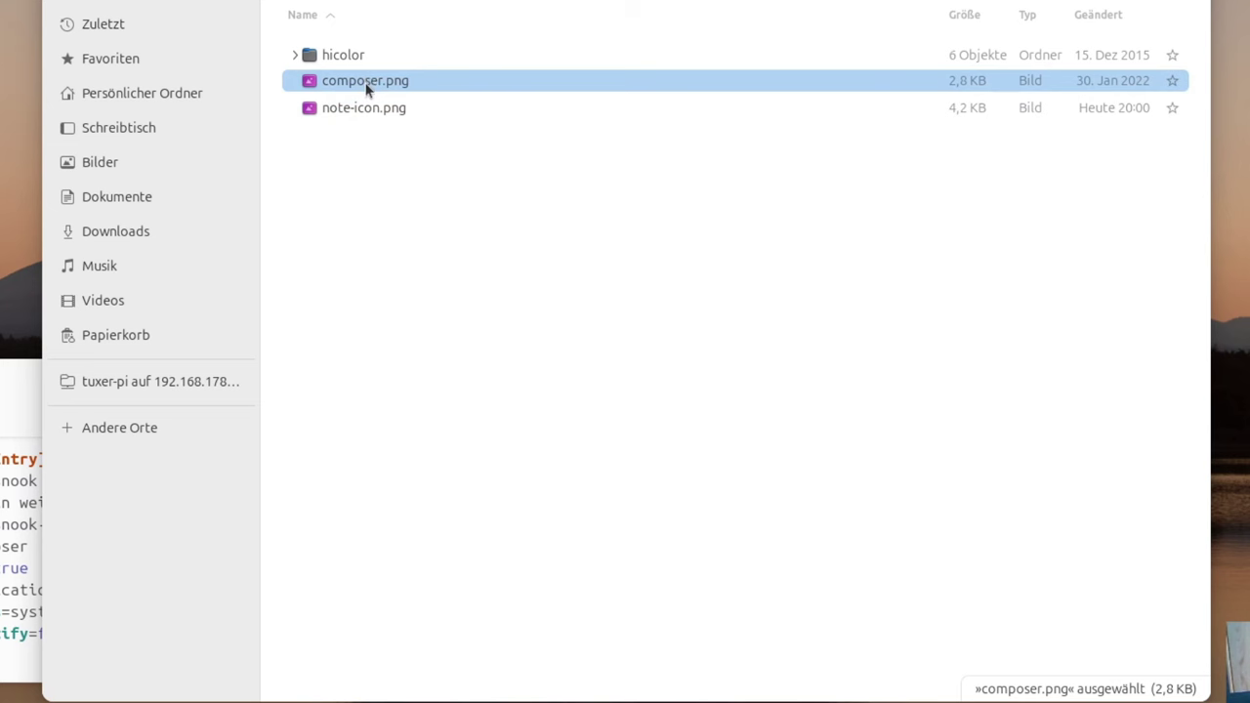
{"action": "key", "text": "Delete"}
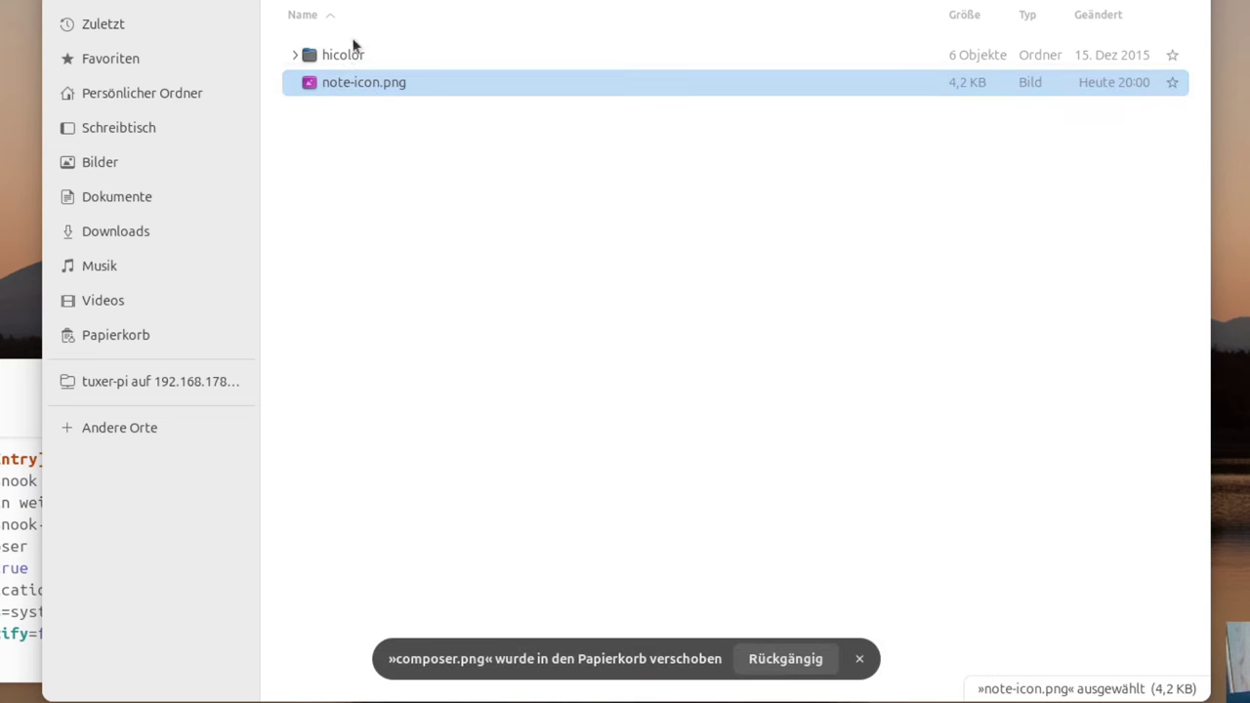
- Examine the icon size folders inside hicolor and check the image dimensions of note-icon.png
{"action": "left_click", "coordinate": [347, 57]}
{"action": "left_click", "coordinate": [297, 56]}
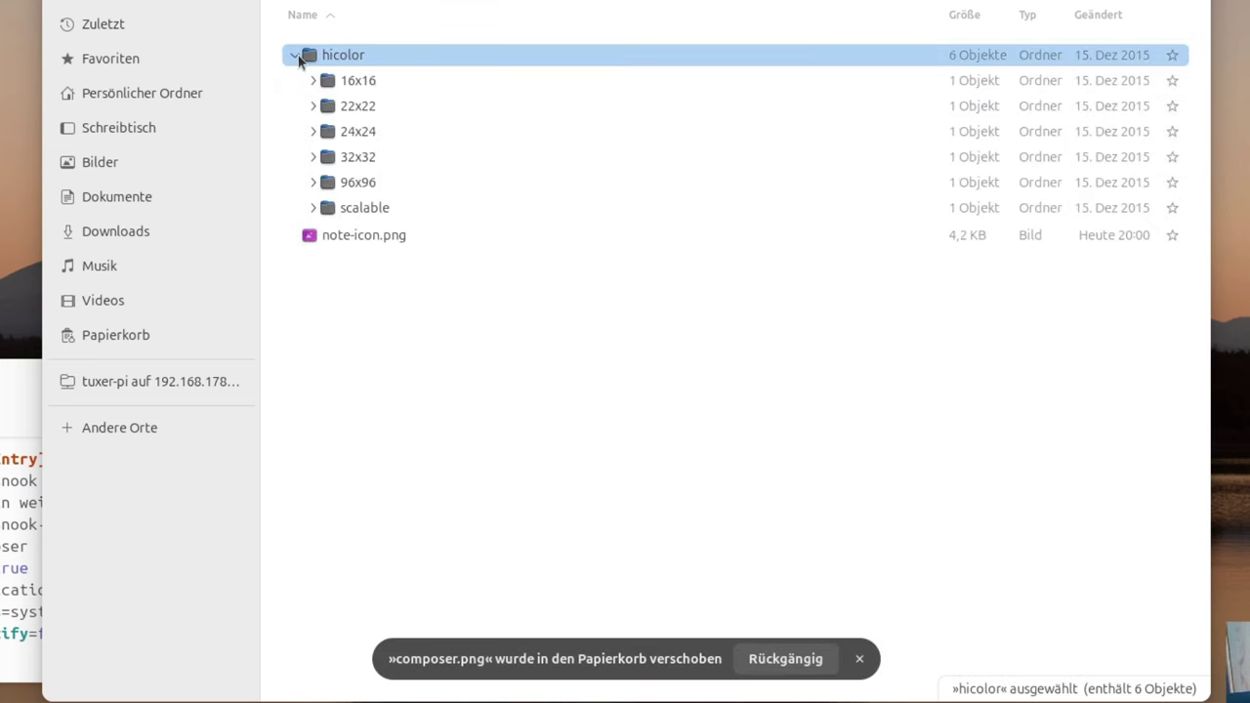
{"action": "left_click", "coordinate": [314, 182]}
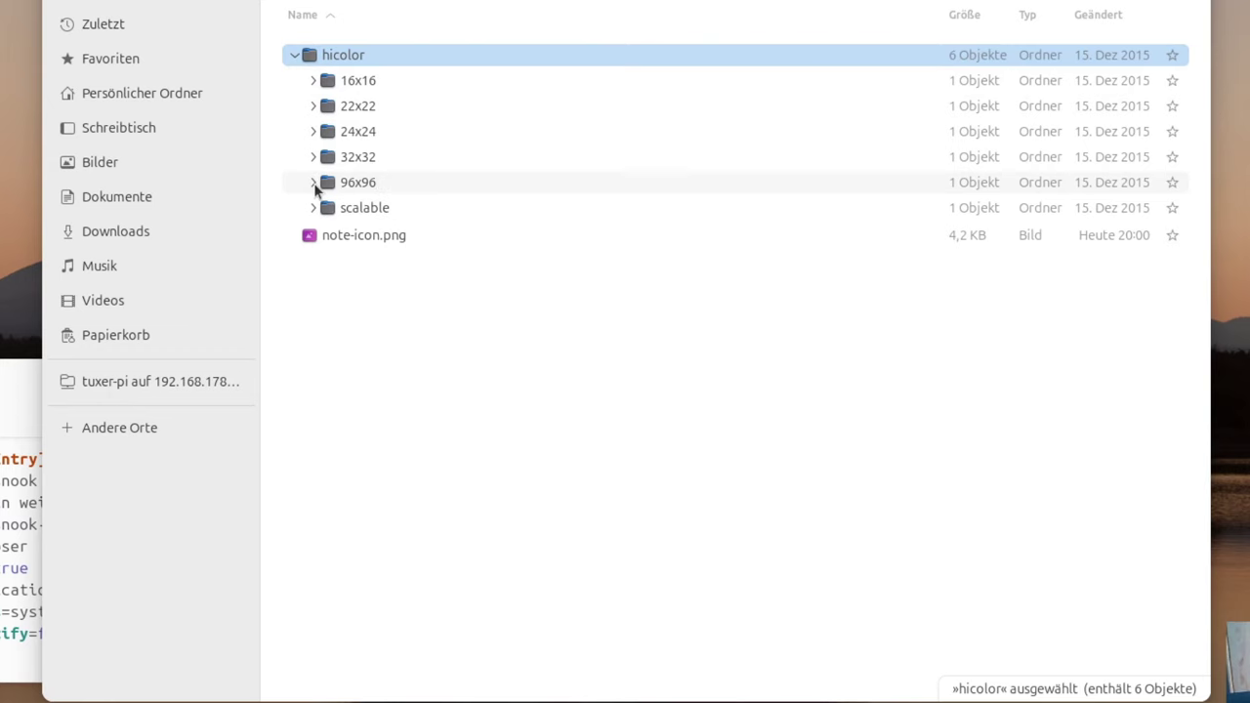
{"action": "left_click", "coordinate": [293, 55]}
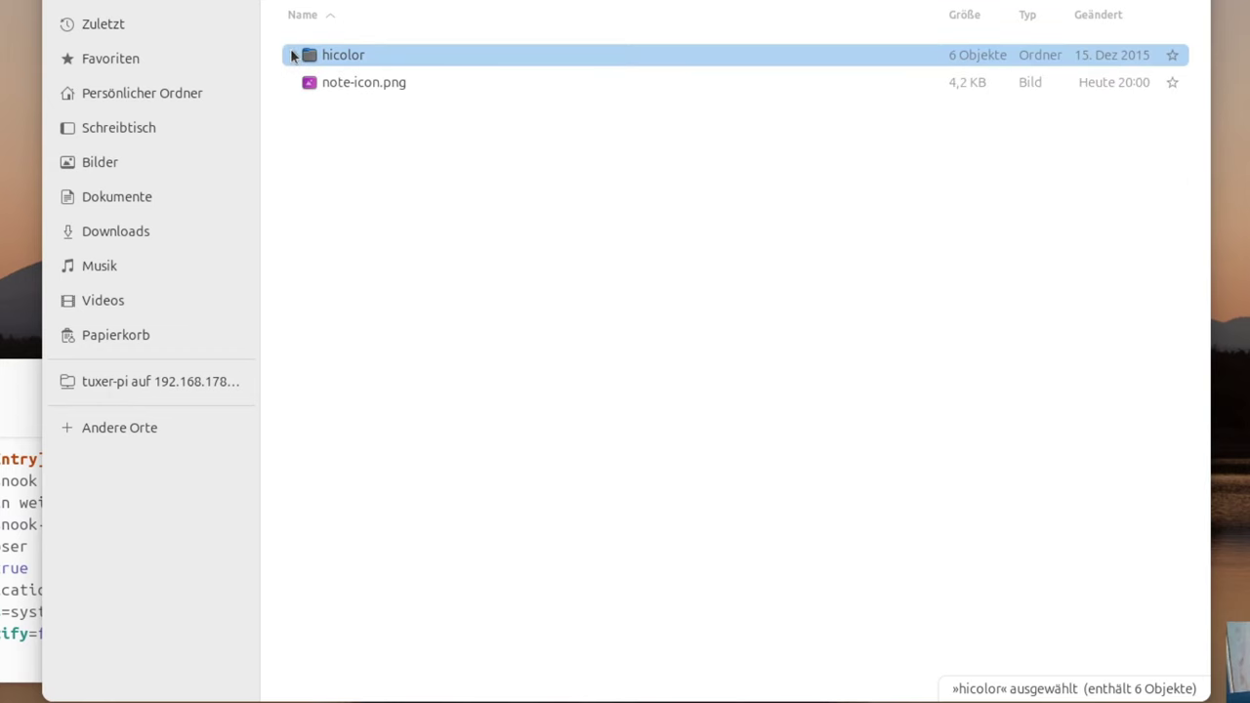
{"action": "right_click", "coordinate": [333, 82]}
{"action": "left_click", "coordinate": [396, 512]}
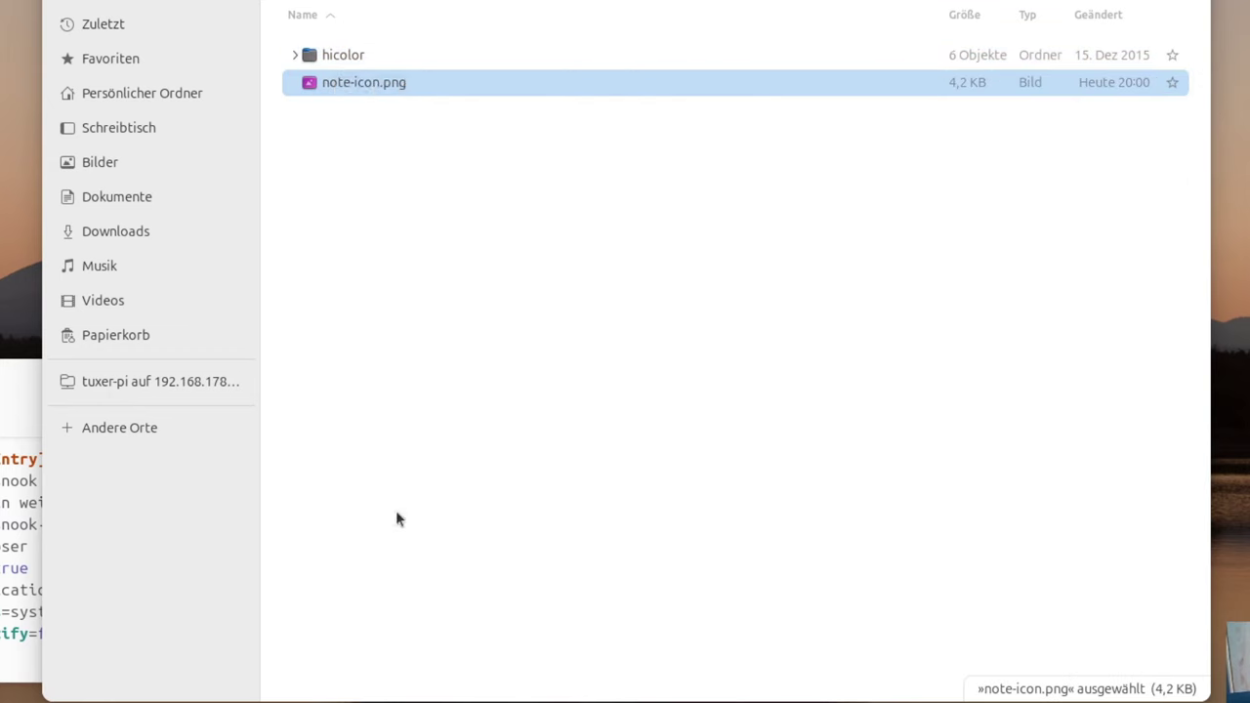
{"action": "left_click", "coordinate": [719, 579]}
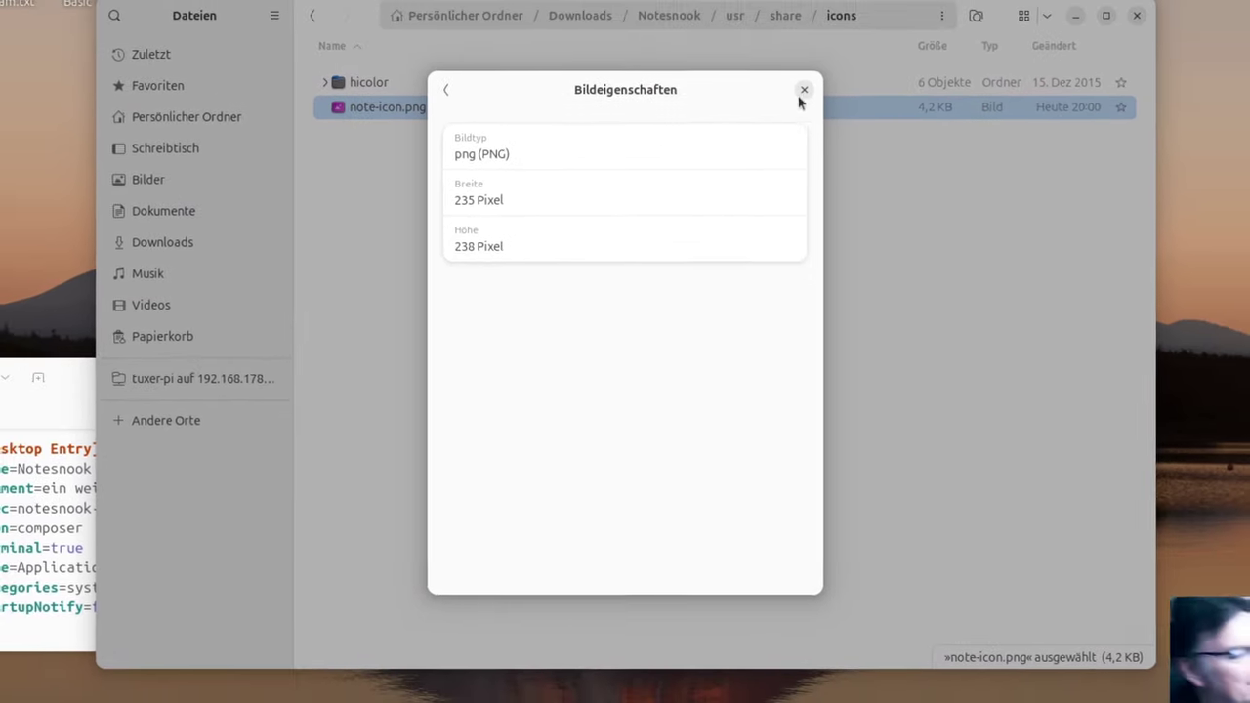
{"action": "left_click", "coordinate": [803, 90]}
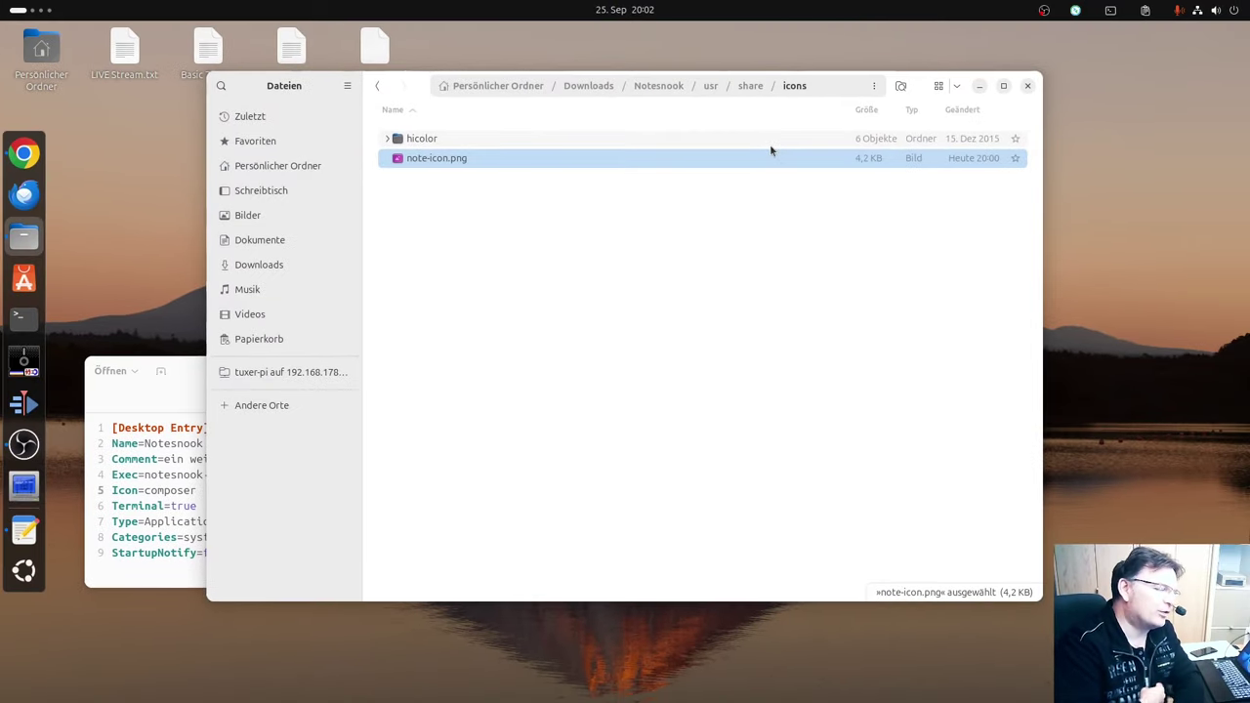
{"action": "left_click", "coordinate": [386, 138]}
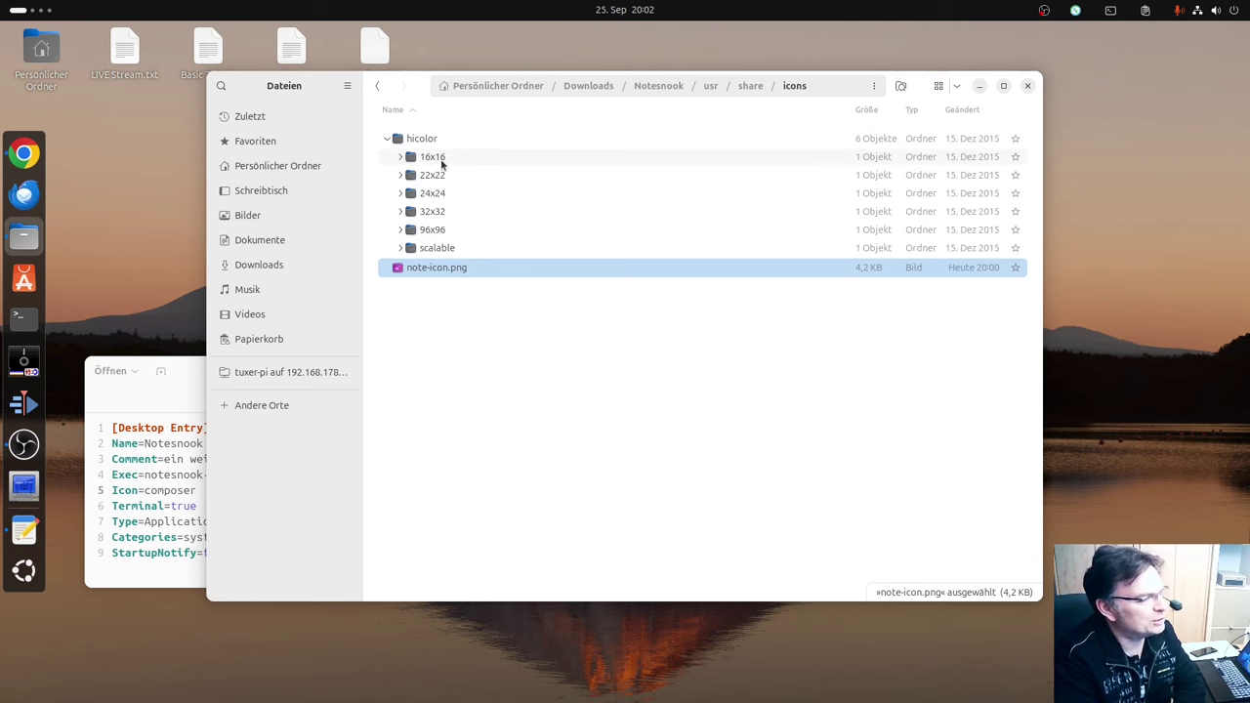
- Go up to the package's usr/share folder and rename the MapComposer folder to notesnook
{"action": "left_click", "coordinate": [388, 140]}
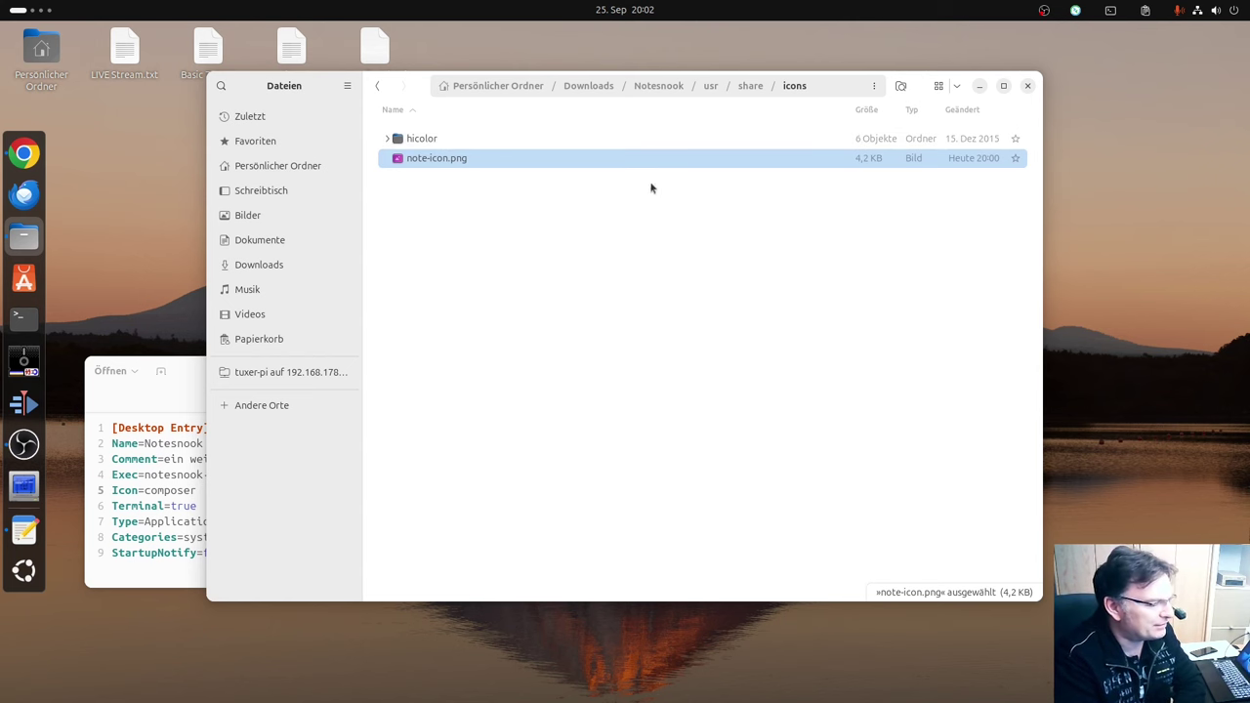
{"action": "left_click", "coordinate": [743, 89]}
{"action": "left_click", "coordinate": [415, 197]}
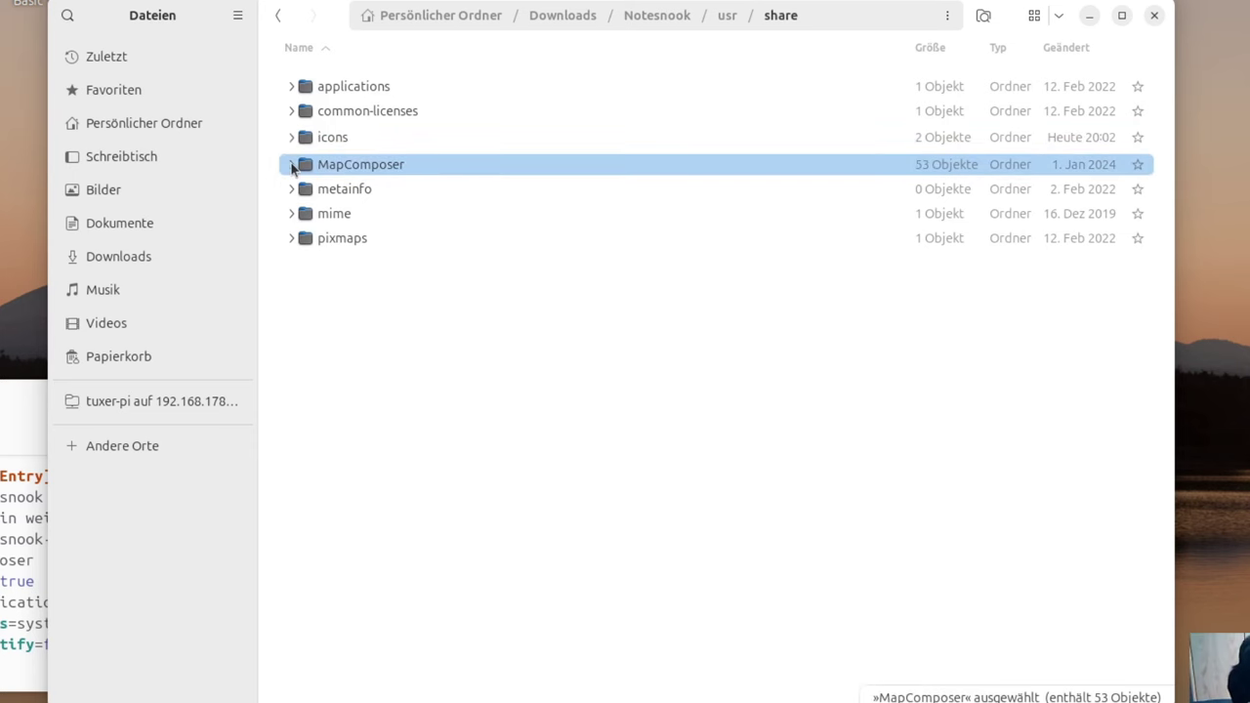
{"action": "left_click", "coordinate": [293, 168]}
{"action": "left_click", "coordinate": [292, 168]}
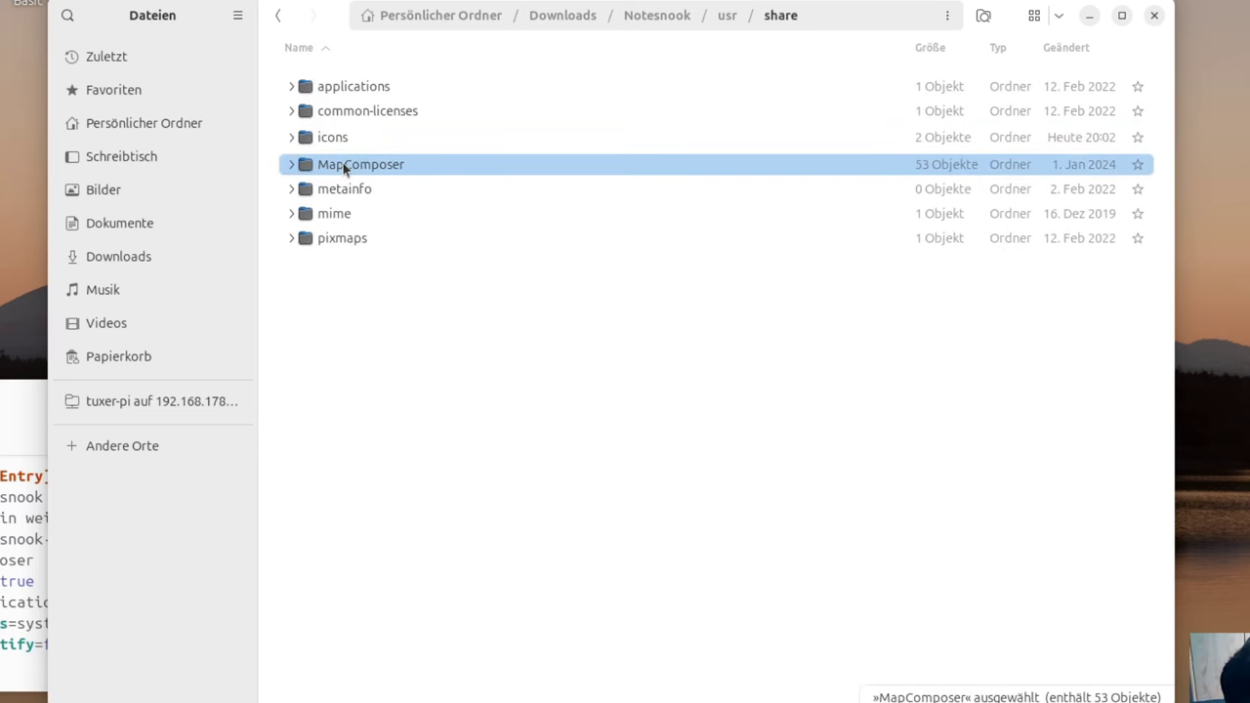
{"action": "key", "text": "F2"}
{"action": "left_click_drag", "start_coordinate": [585, 260], "coordinate": [531, 260]}
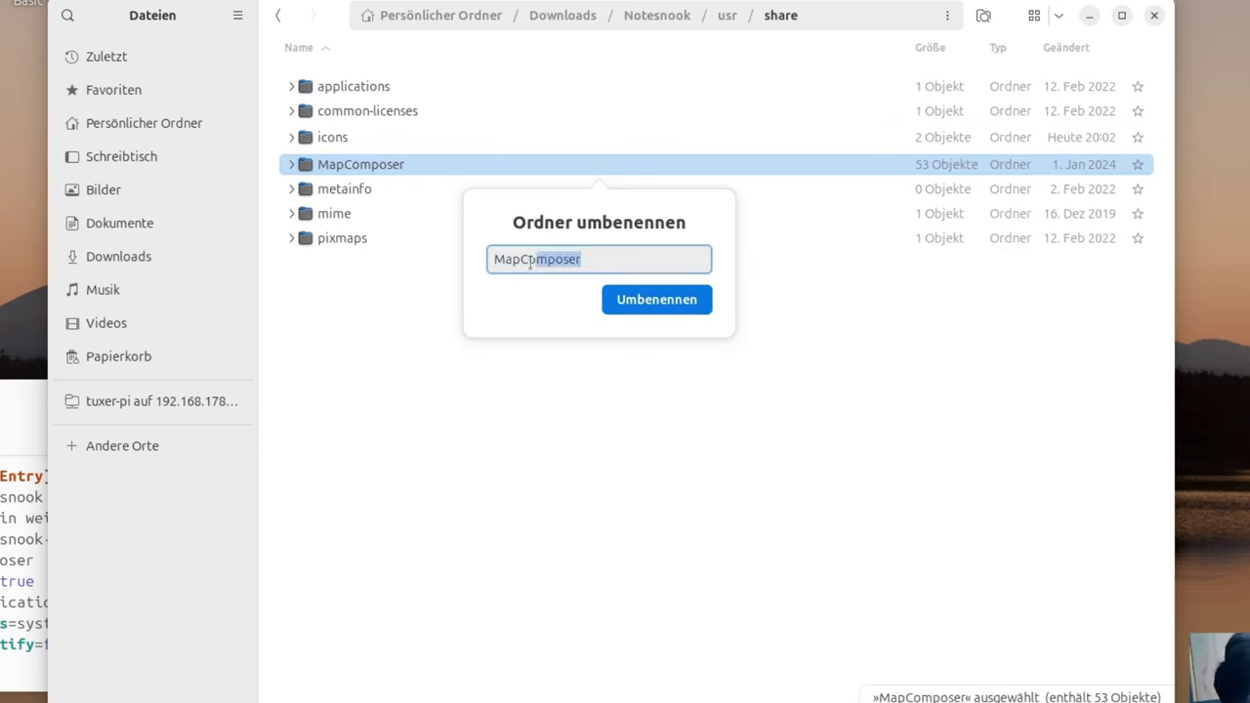
{"action": "left_click", "coordinate": [619, 264]}
{"action": "left_click_drag", "start_coordinate": [619, 265], "coordinate": [507, 255]}
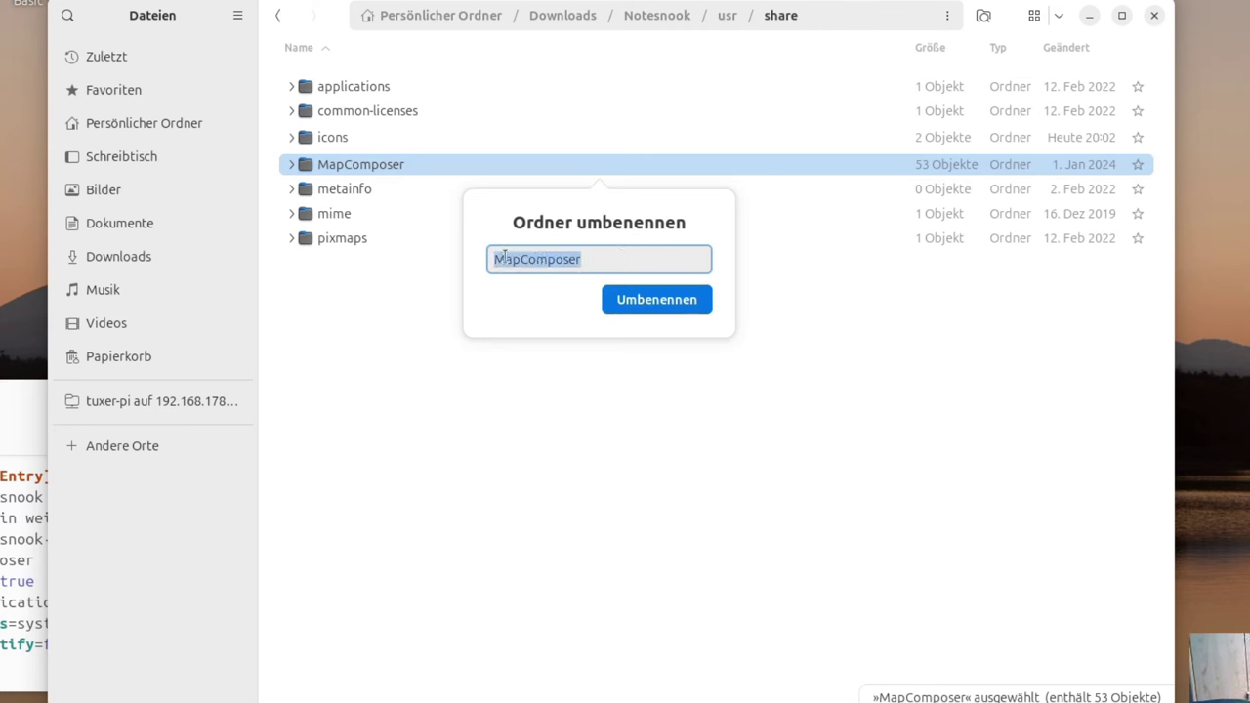
{"action": "type", "text": "notesnook"}
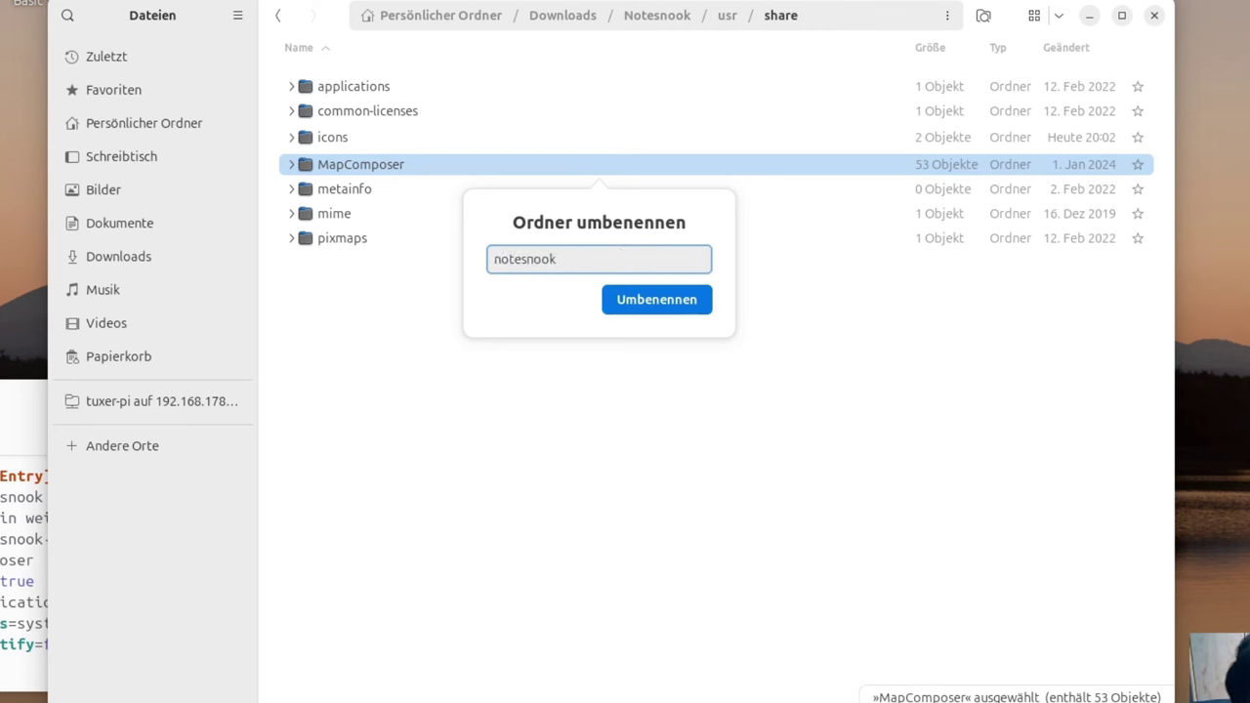
{"action": "key", "text": "Return"}
- Open the notesnook folder in usr/share and permanently delete everything inside it
{"action": "key", "text": "Return"}
{"action": "left_click", "coordinate": [465, 257]}
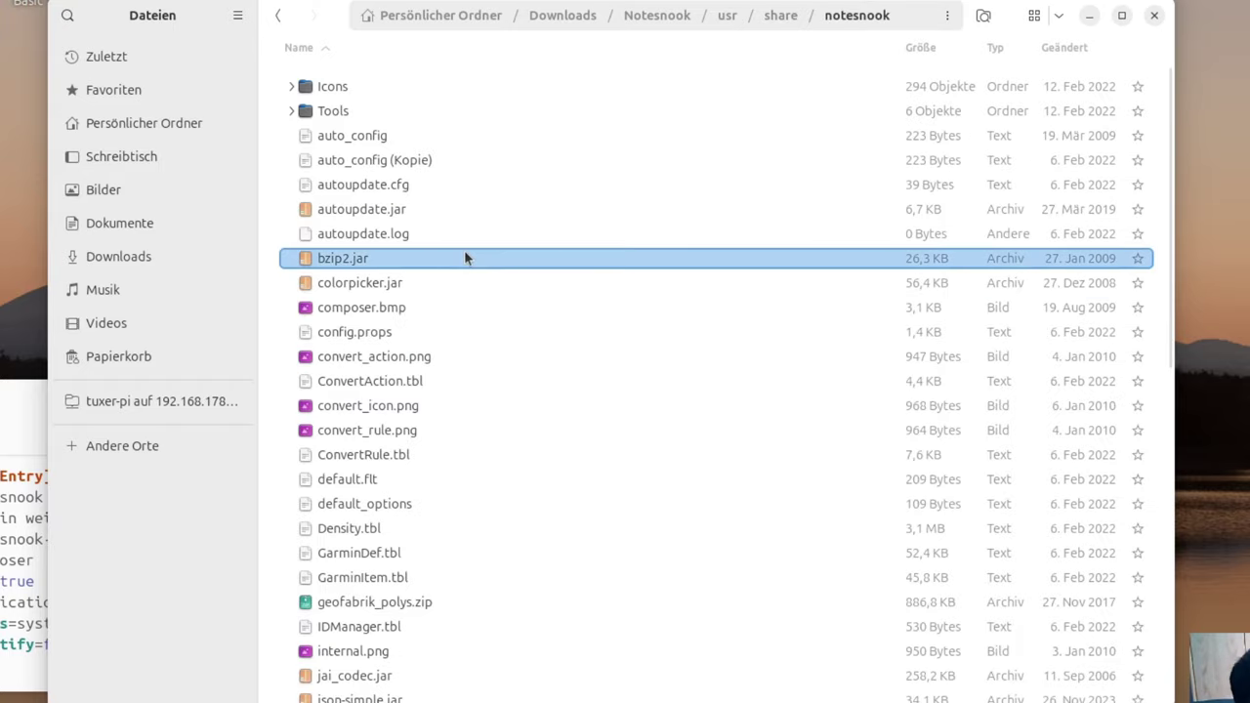
{"action": "key", "text": "ctrl+a"}
{"action": "right_click", "coordinate": [465, 257]}
{"action": "left_click", "coordinate": [562, 636]}
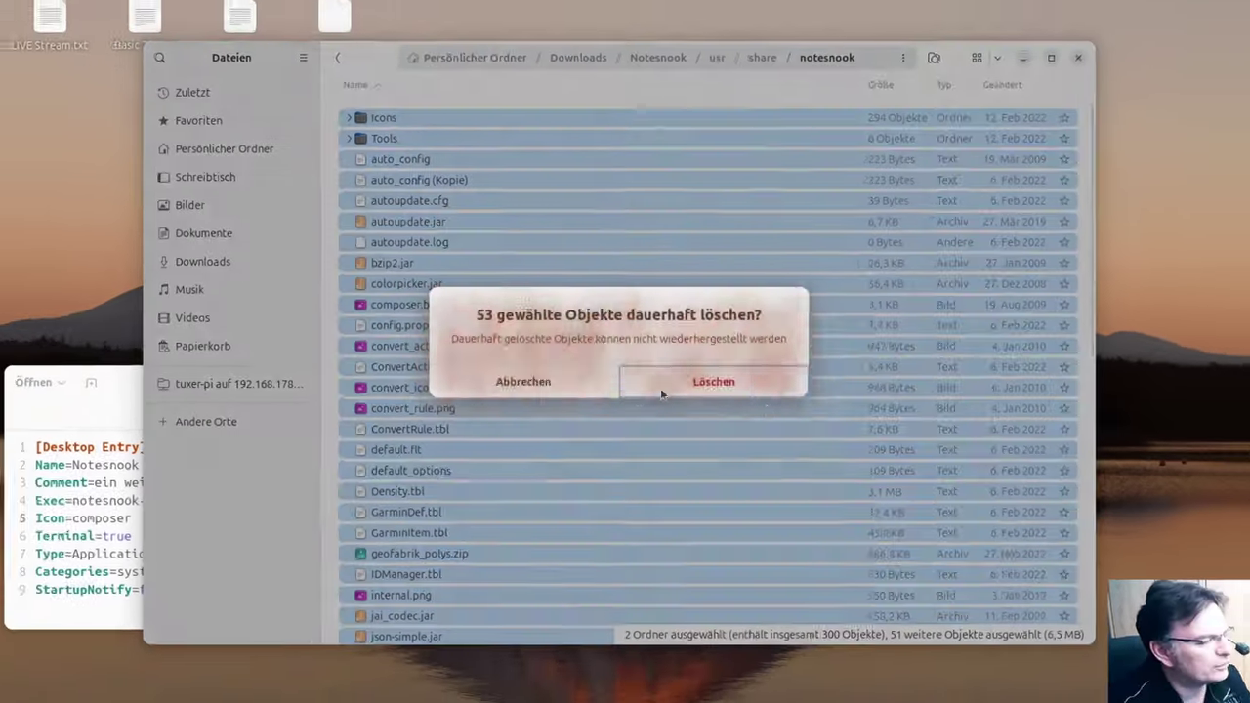
{"action": "left_click", "coordinate": [661, 390]}
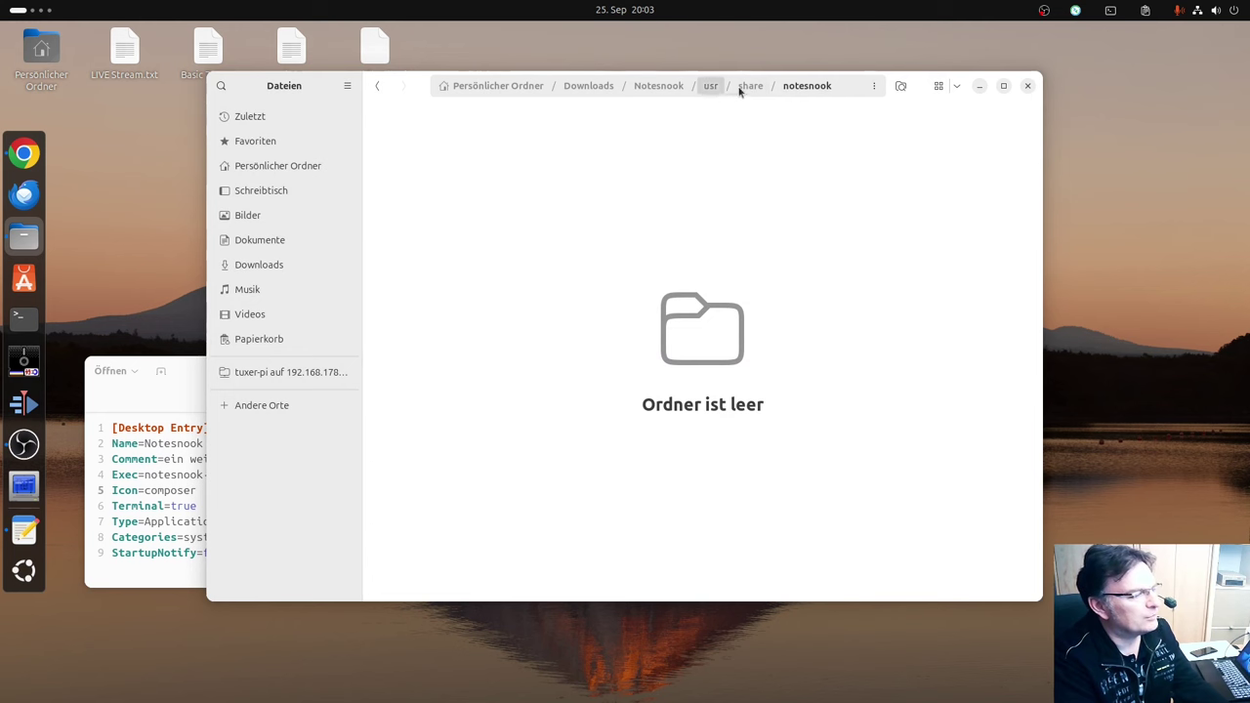
- Transfer notesnook-x86-64.appimage from the top-level Notesnook folder into usr/share/notesnook
{"action": "left_click", "coordinate": [710, 86]}
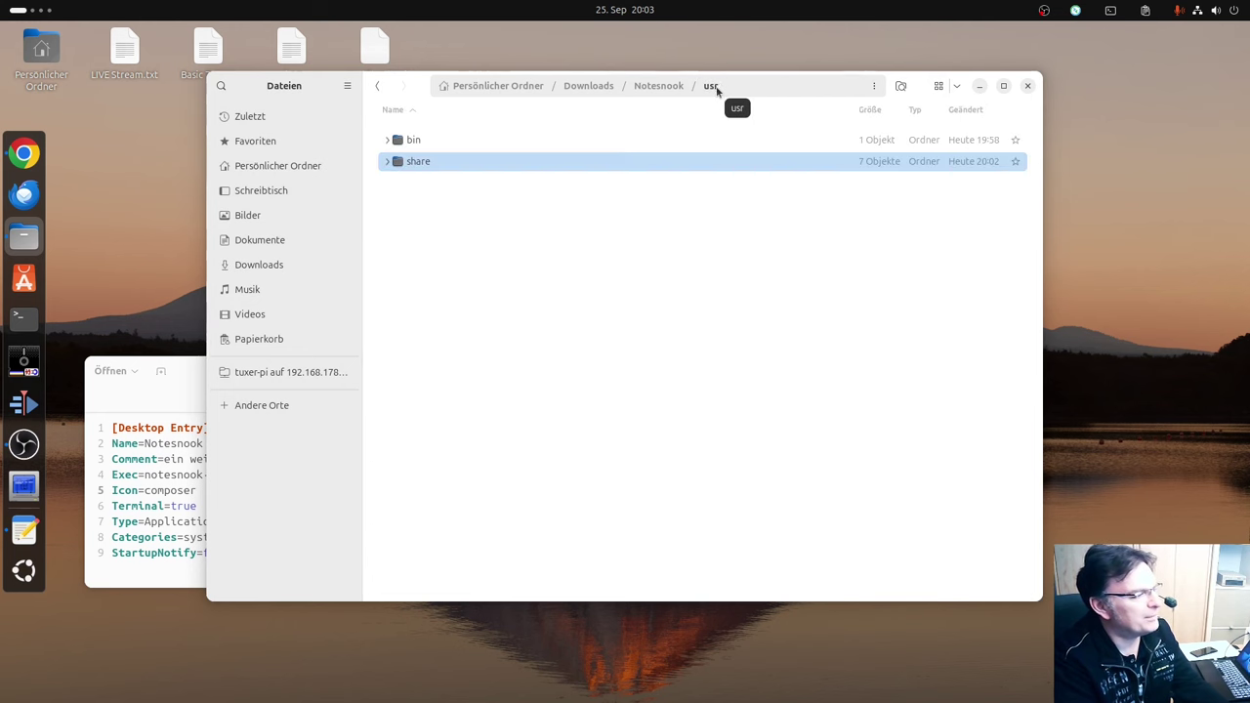
{"action": "left_click", "coordinate": [658, 86]}
{"action": "left_click", "coordinate": [472, 184]}
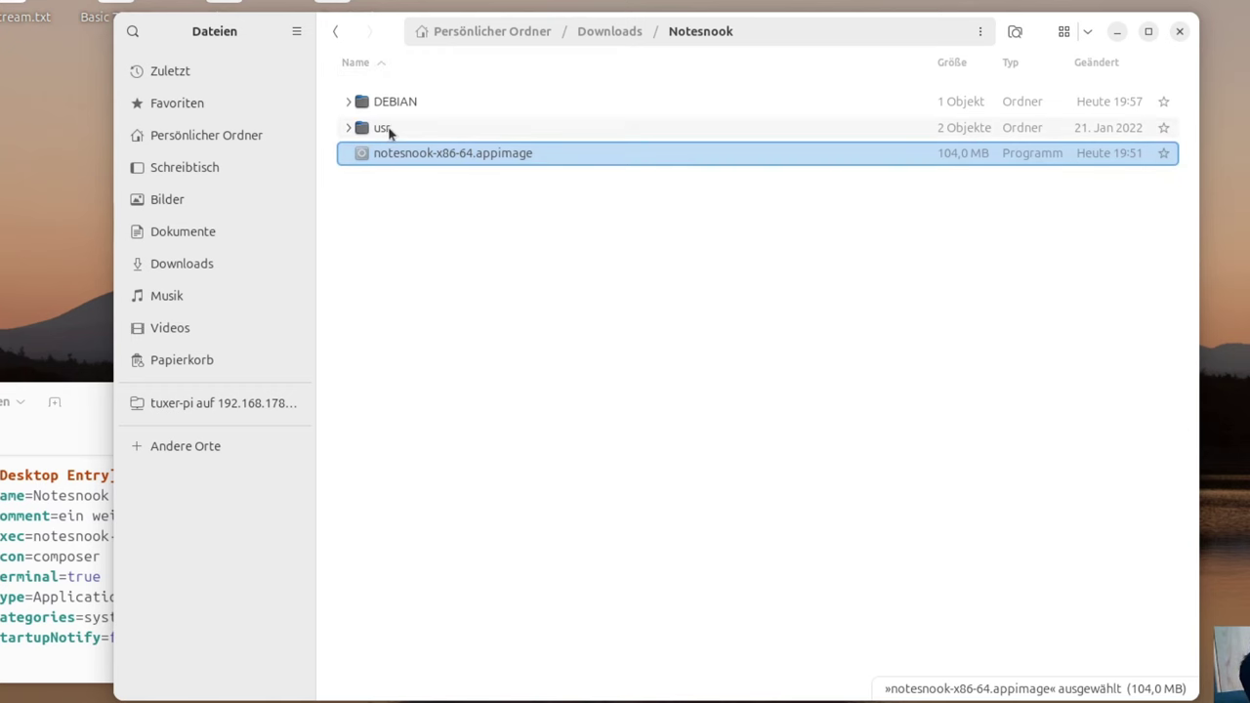
{"action": "double_click", "coordinate": [388, 129]}
{"action": "double_click", "coordinate": [394, 130]}
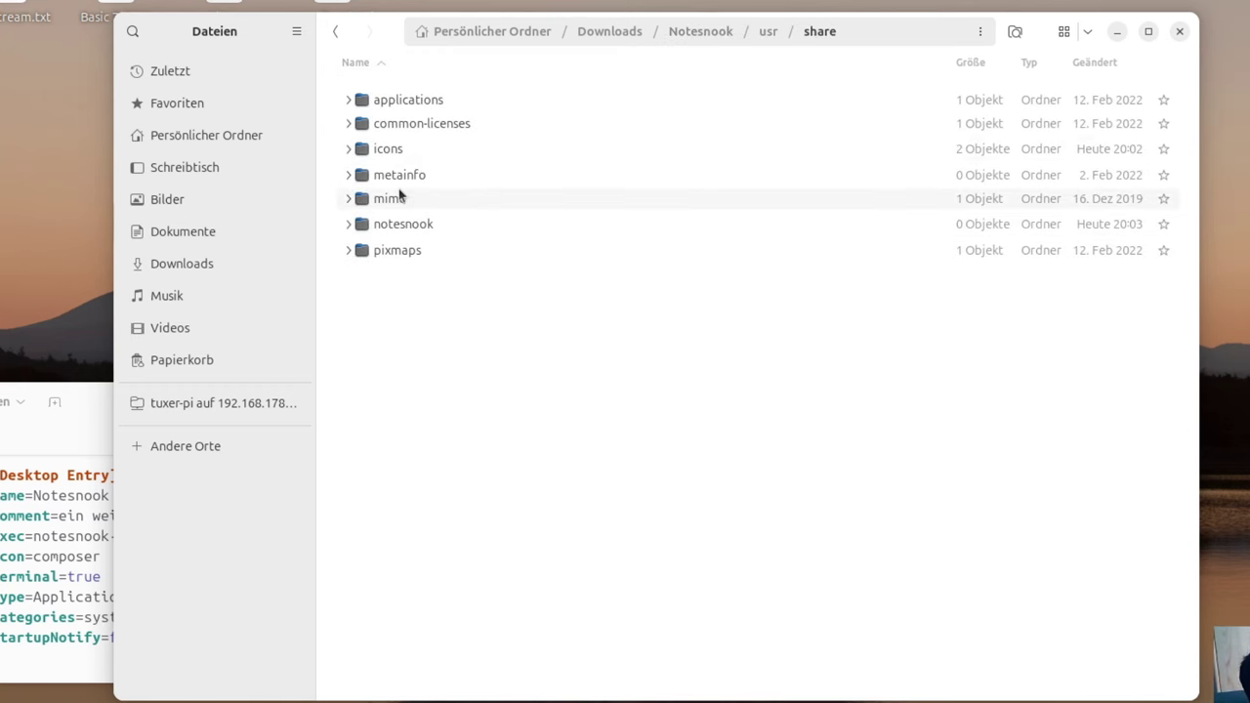
{"action": "double_click", "coordinate": [403, 226]}
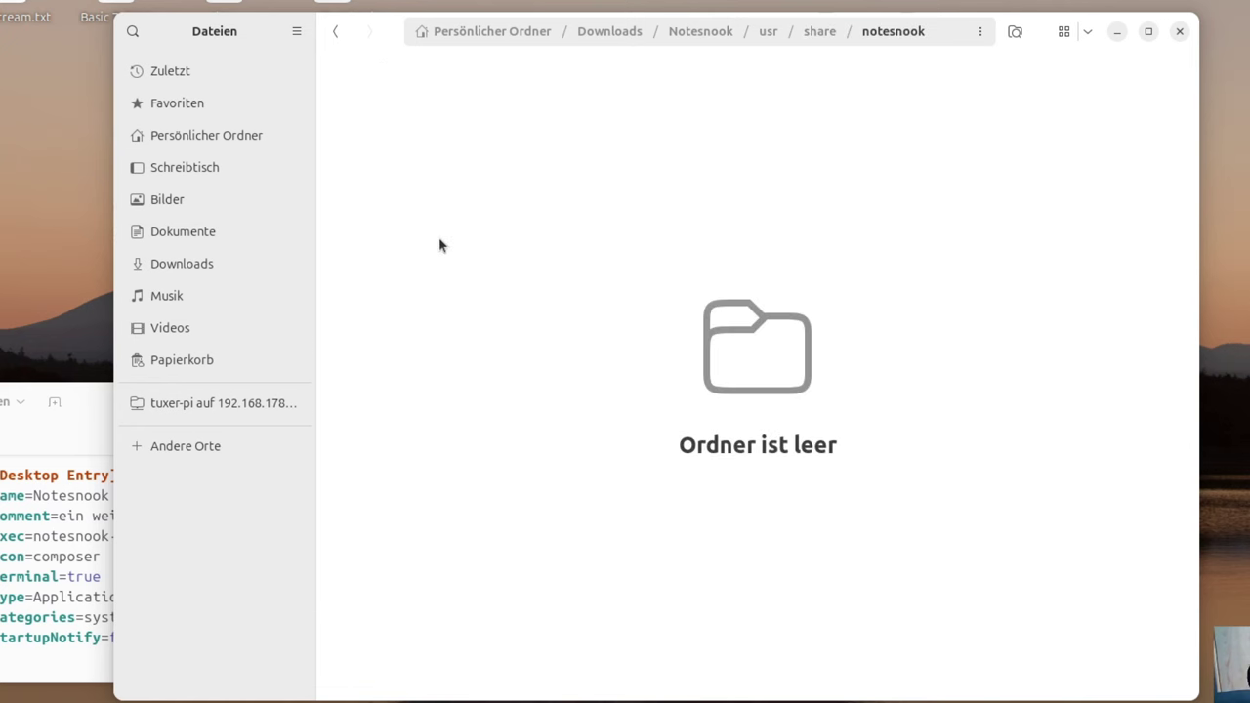
{"action": "key", "text": "ctrl+v"}
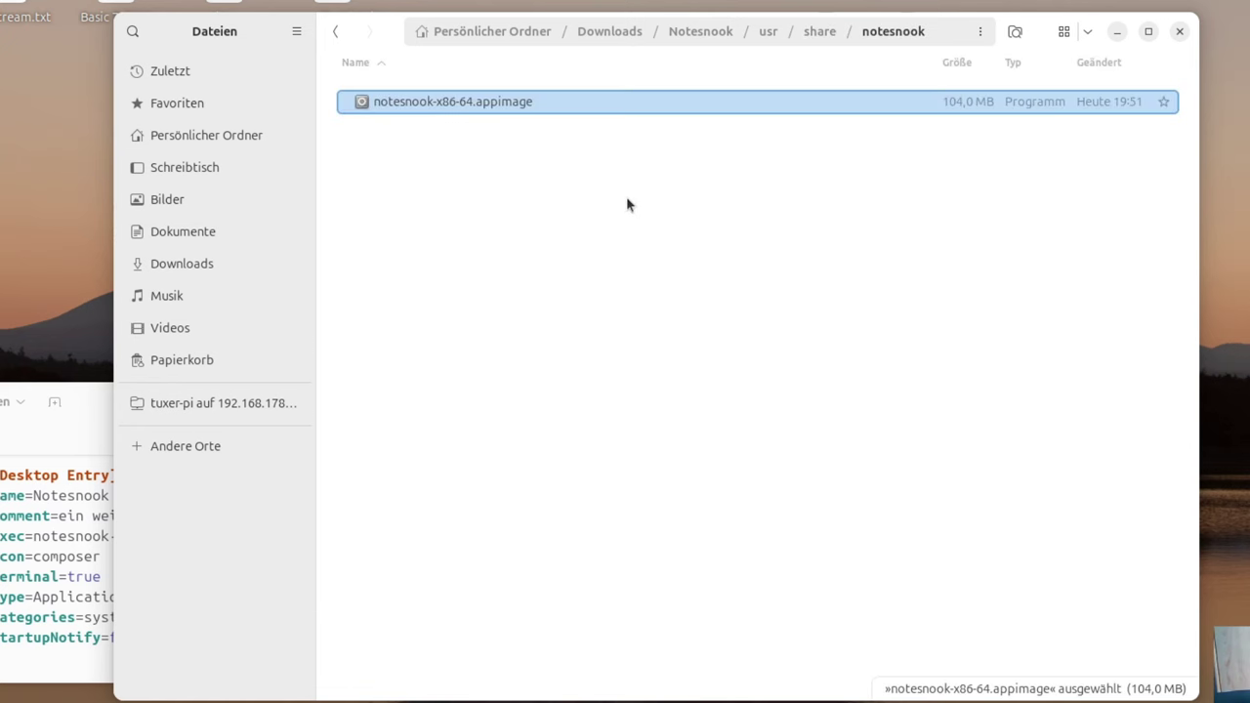
- Copy note-icon.png from the icons folder into usr/share/pixmaps and delete composer.png there
{"action": "left_click", "coordinate": [807, 32]}
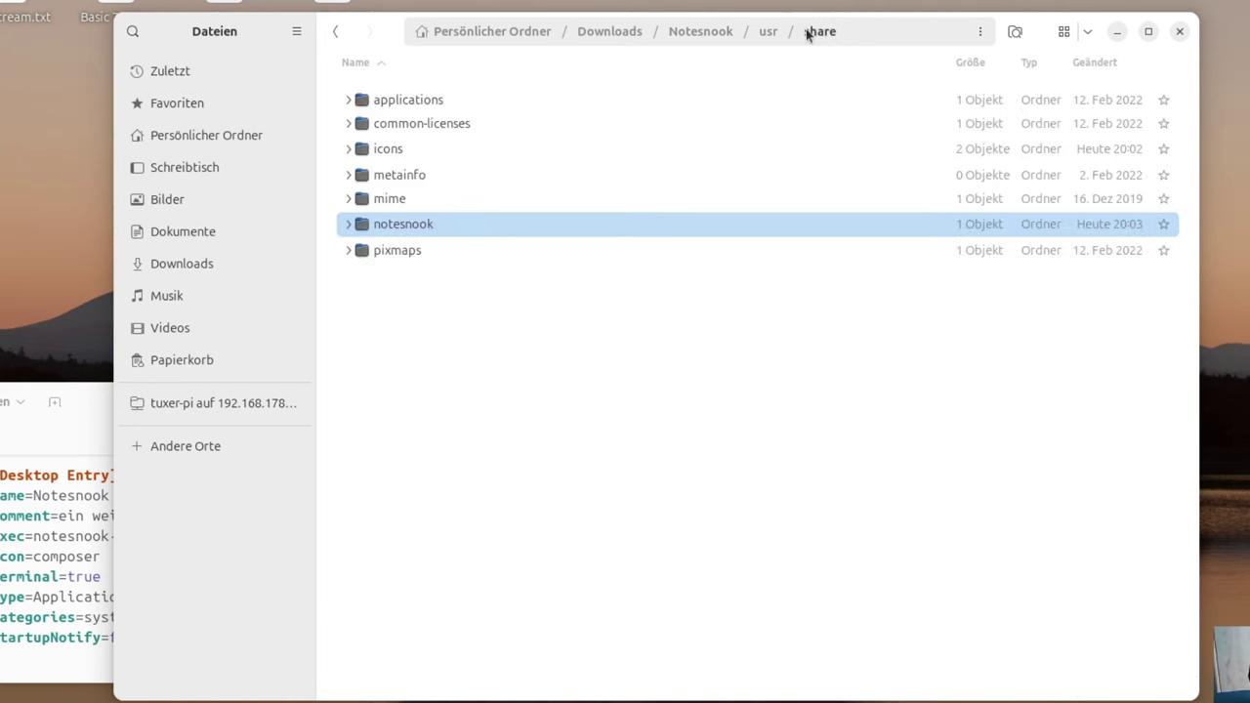
{"action": "left_click", "coordinate": [381, 253]}
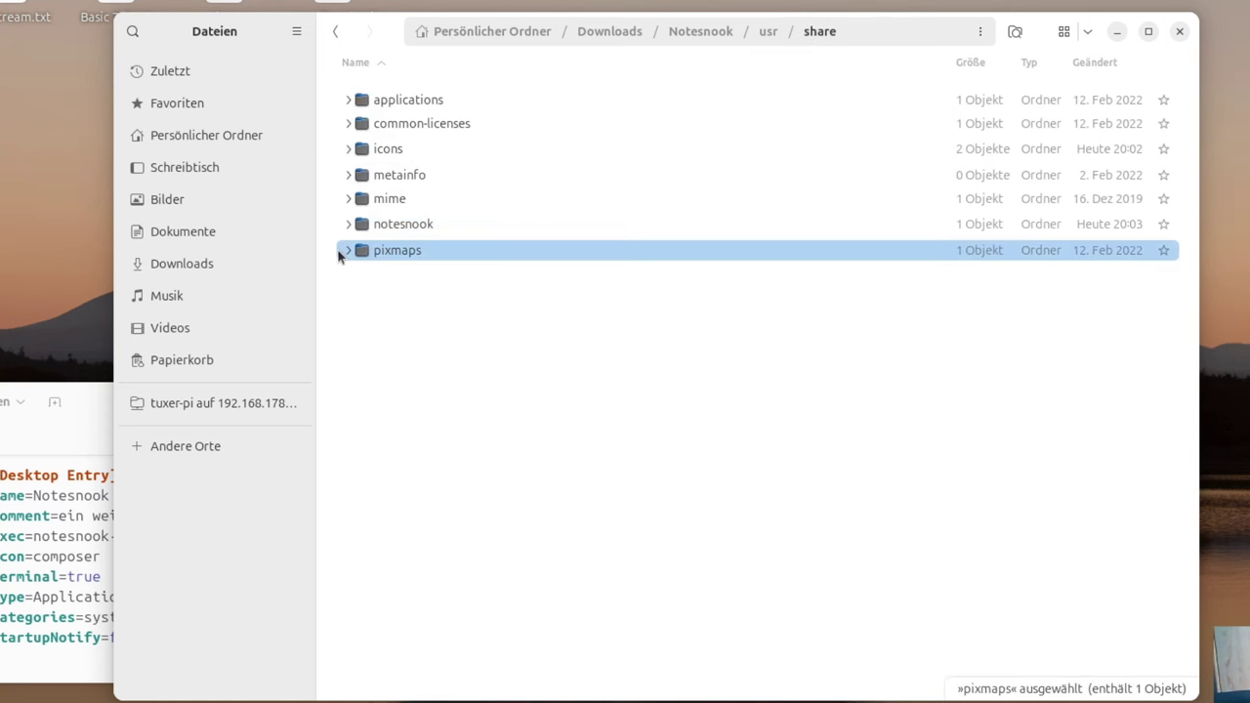
{"action": "left_click", "coordinate": [349, 250]}
{"action": "left_click", "coordinate": [410, 275]}
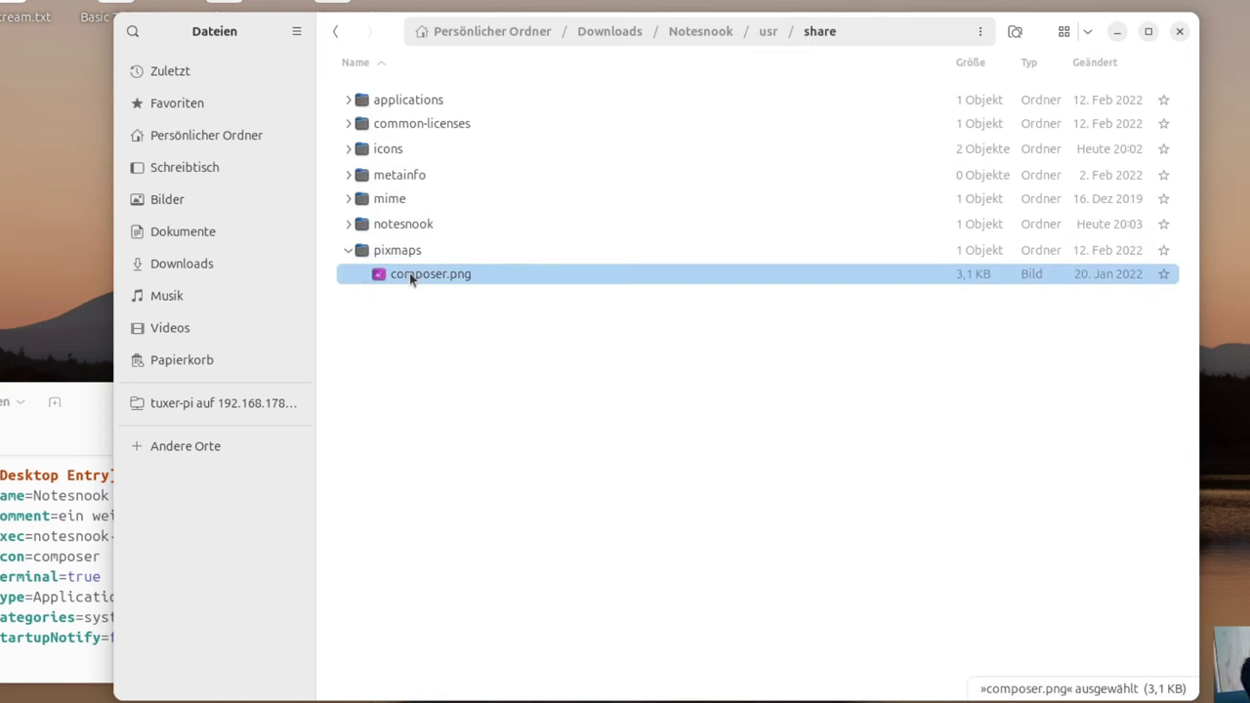
{"action": "left_click", "coordinate": [349, 149]}
{"action": "left_click", "coordinate": [425, 200]}
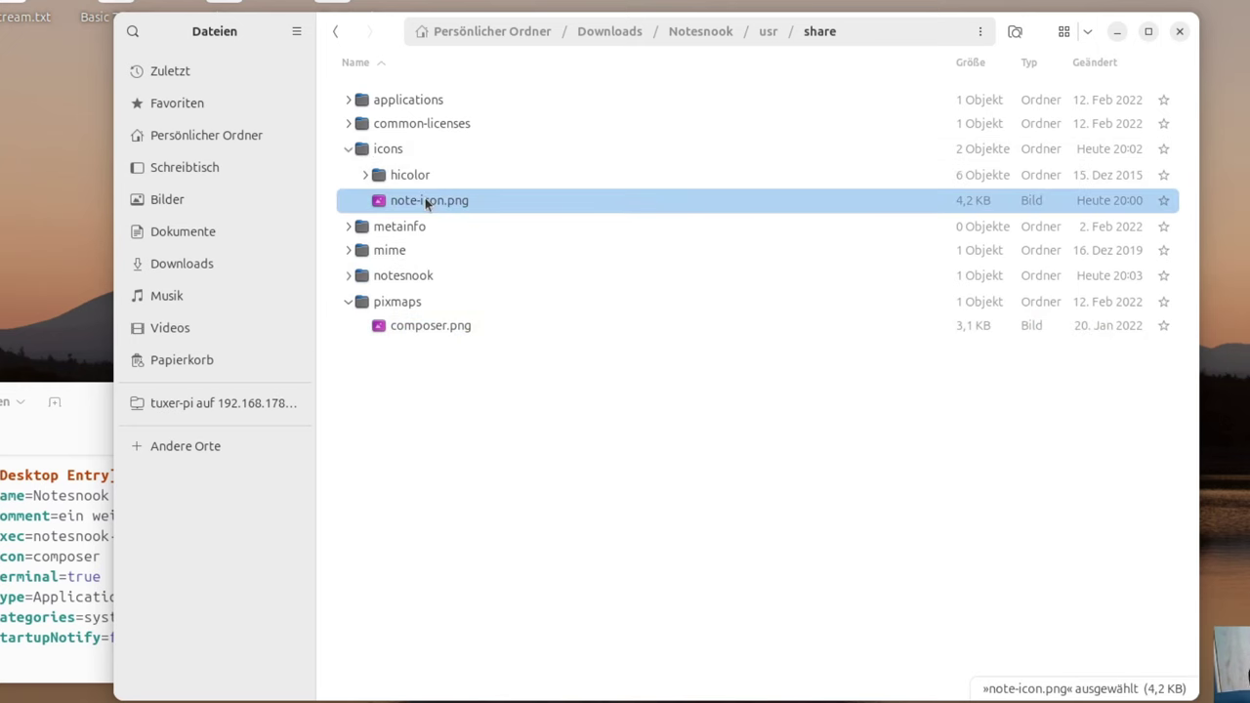
{"action": "left_click", "coordinate": [349, 149]}
{"action": "double_click", "coordinate": [418, 252]}
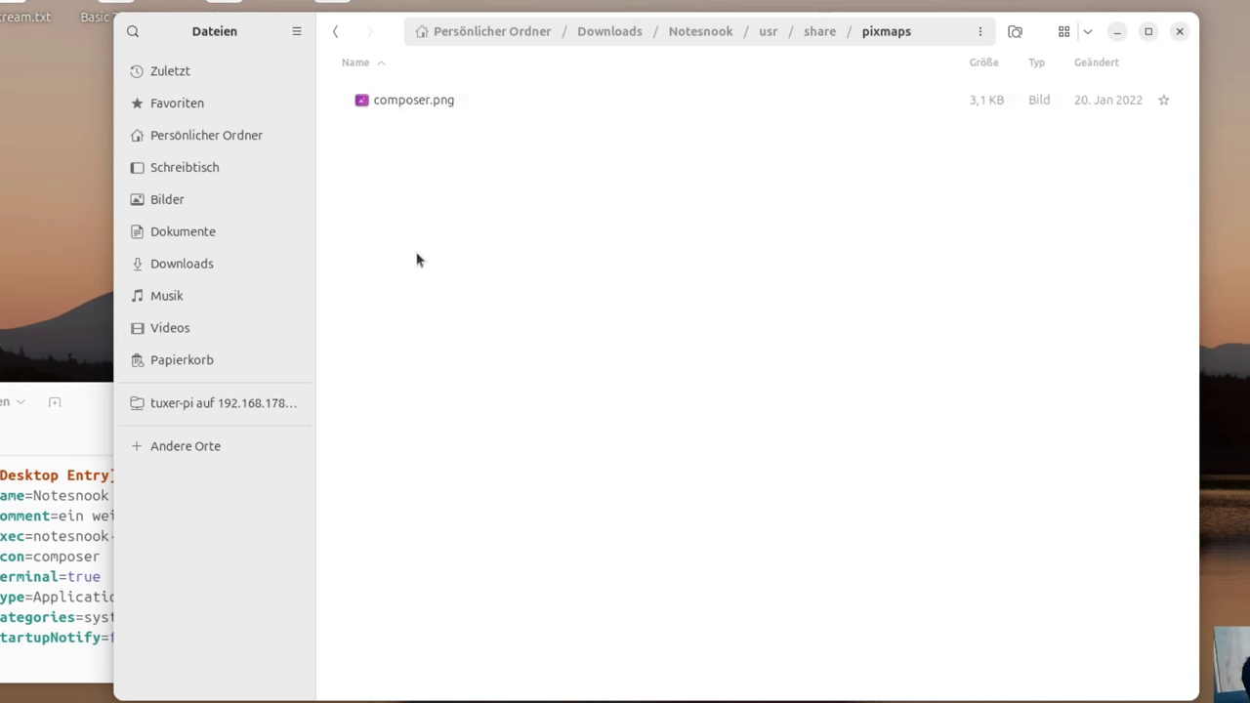
{"action": "key", "text": "ctrl+v"}
{"action": "left_click", "coordinate": [443, 106]}
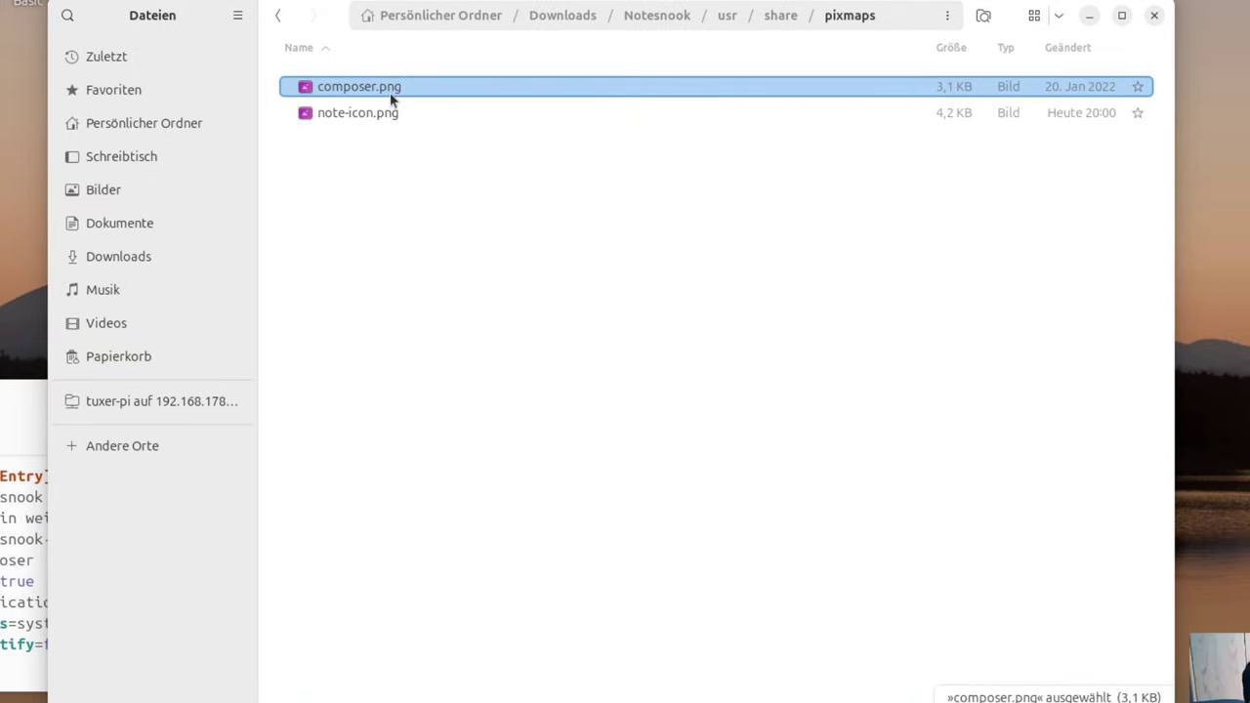
{"action": "key", "text": "Delete"}
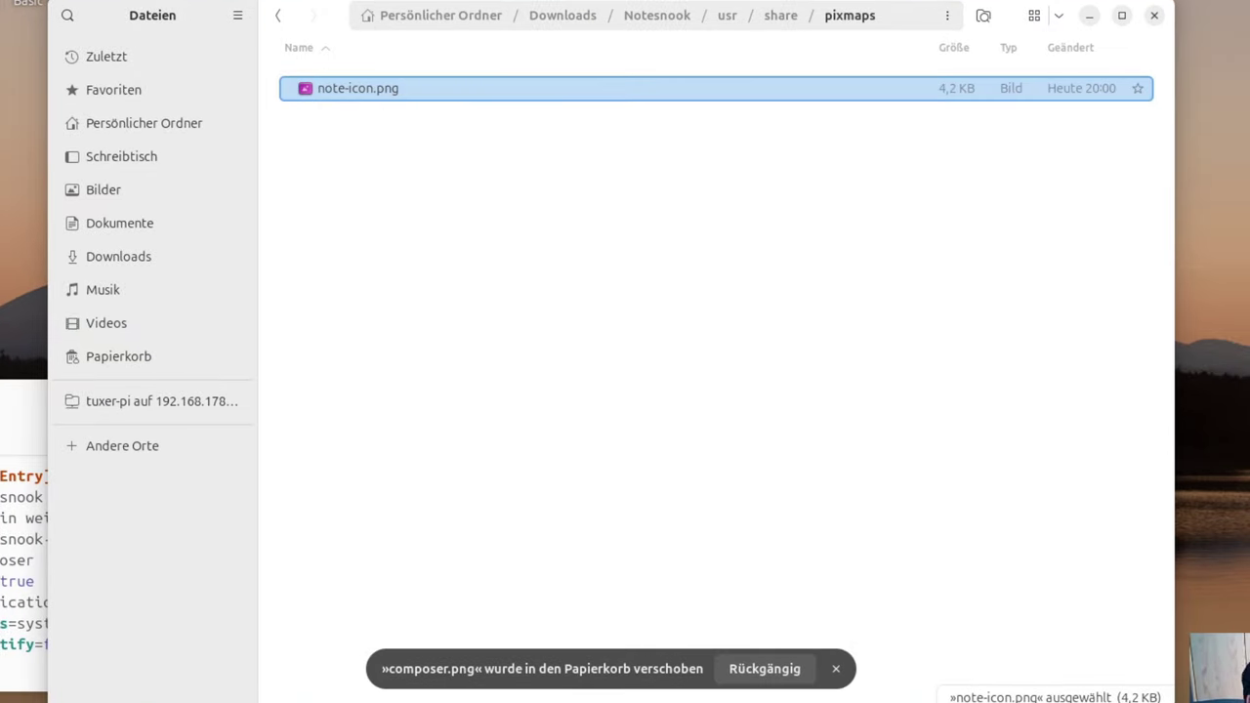
- Check the contents of mime/packages in usr/share and permanently delete the mime folder
{"action": "left_click", "coordinate": [762, 15]}
{"action": "left_click", "coordinate": [323, 215]}
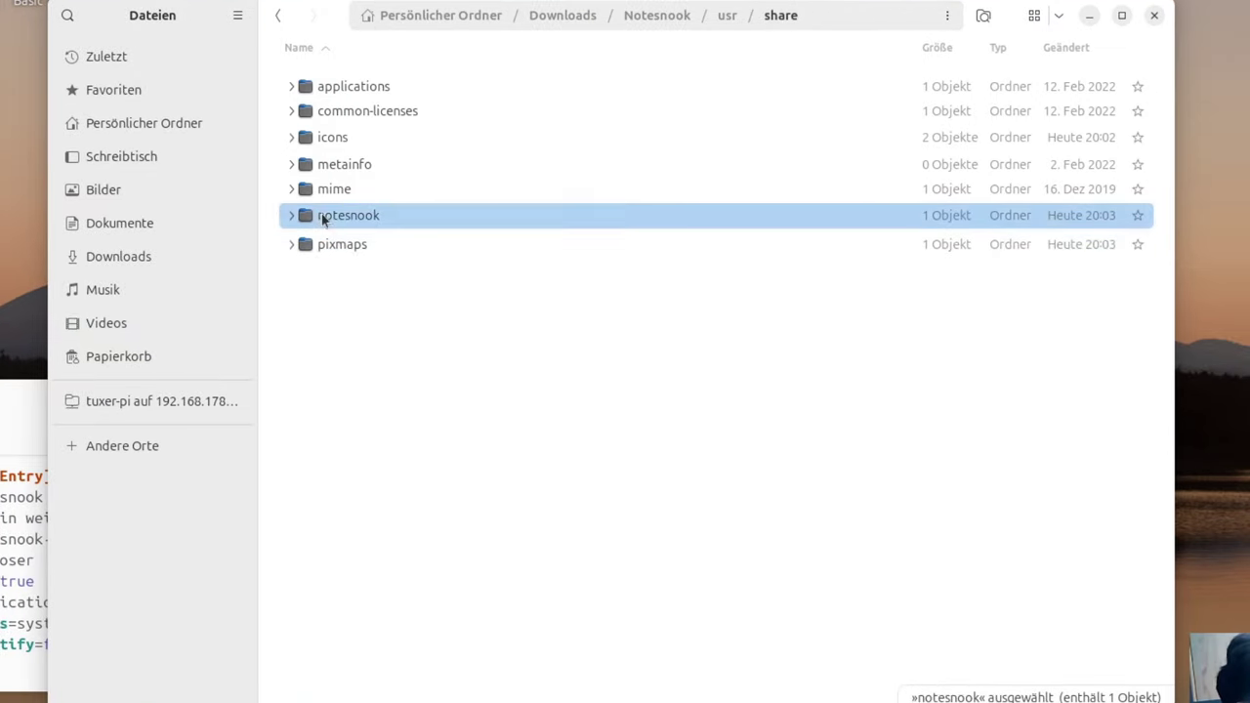
{"action": "double_click", "coordinate": [332, 188]}
{"action": "double_click", "coordinate": [330, 88]}
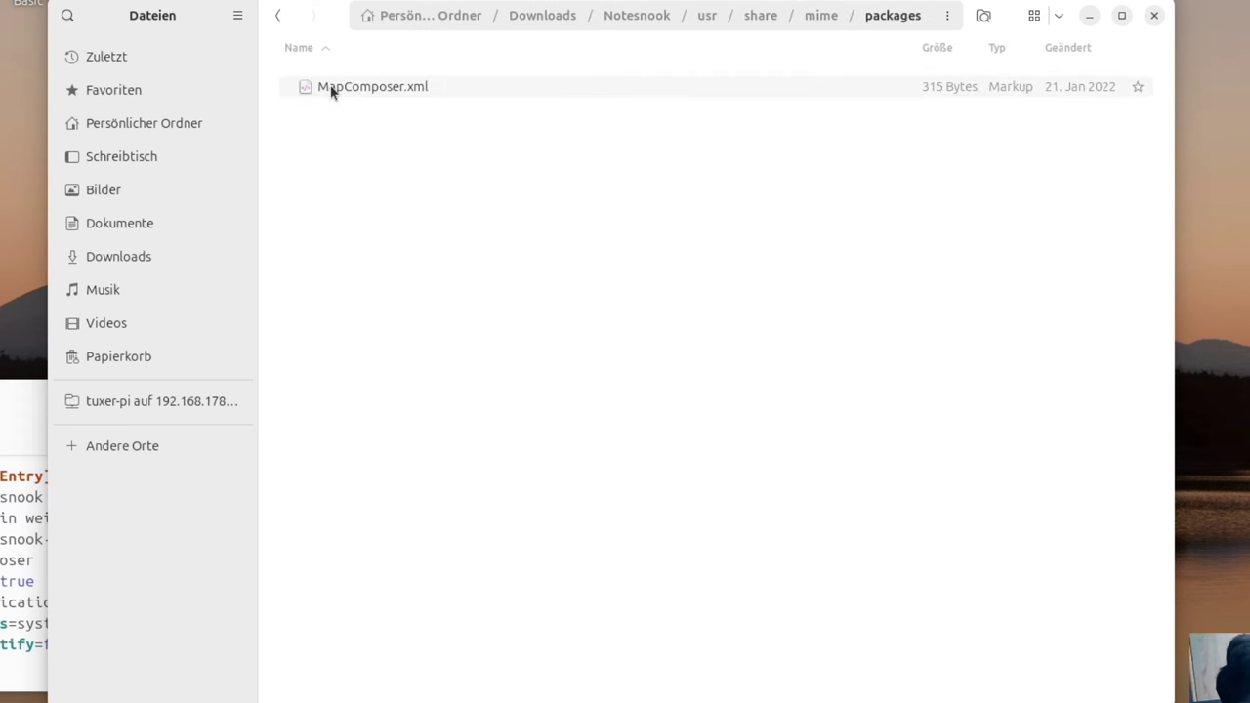
{"action": "left_click", "coordinate": [762, 15]}
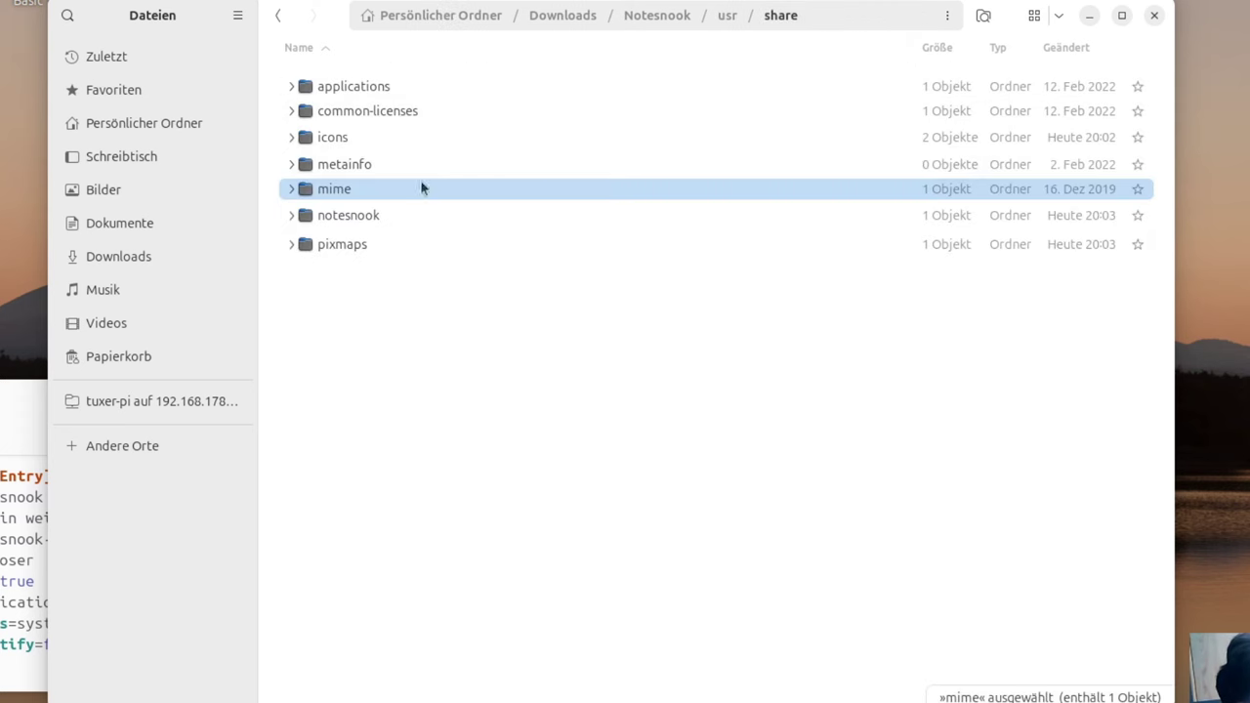
{"action": "right_click", "coordinate": [332, 192]}
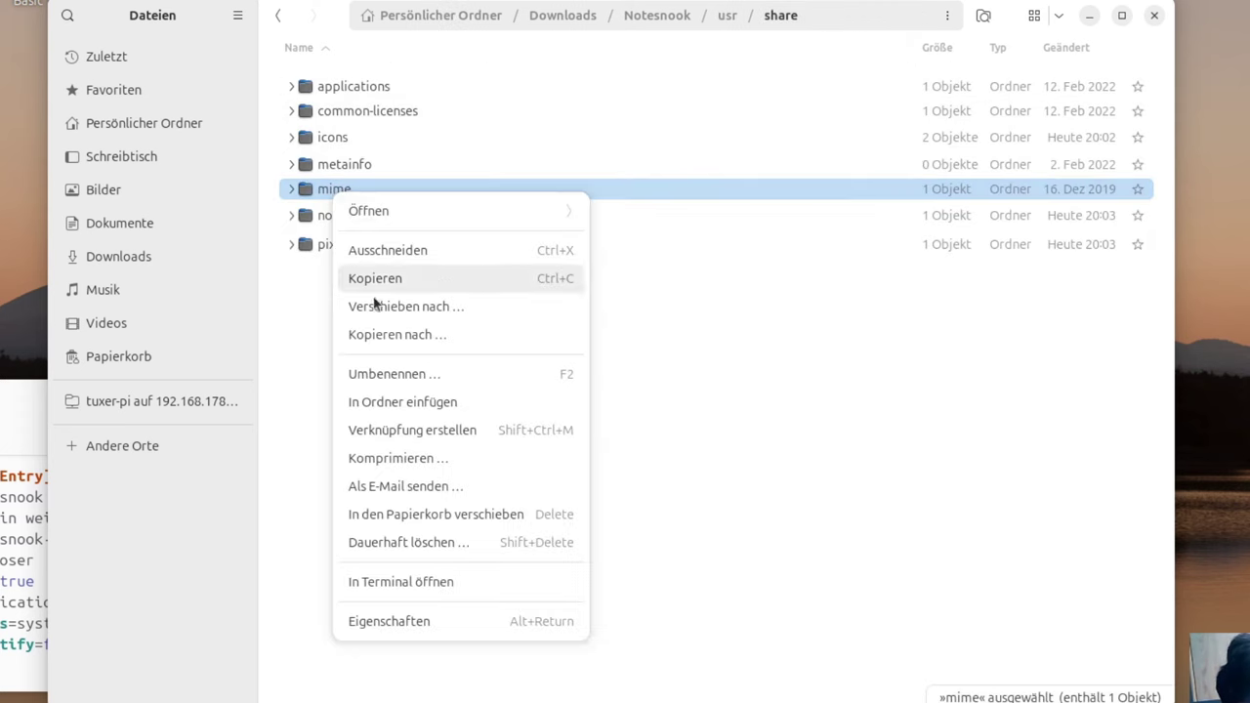
{"action": "left_click", "coordinate": [410, 542]}
{"action": "left_click", "coordinate": [696, 389]}
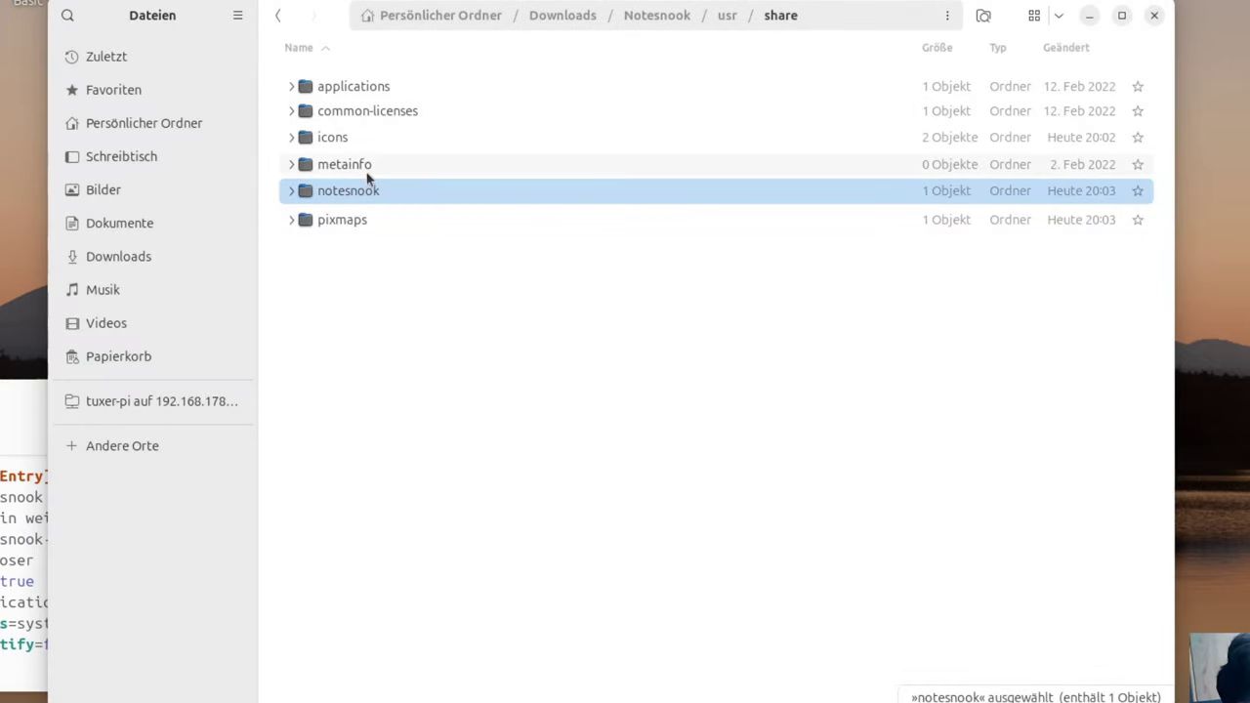
- Check the metainfo folder, return to share and select the copyright file in common-licenses
{"action": "double_click", "coordinate": [365, 167]}
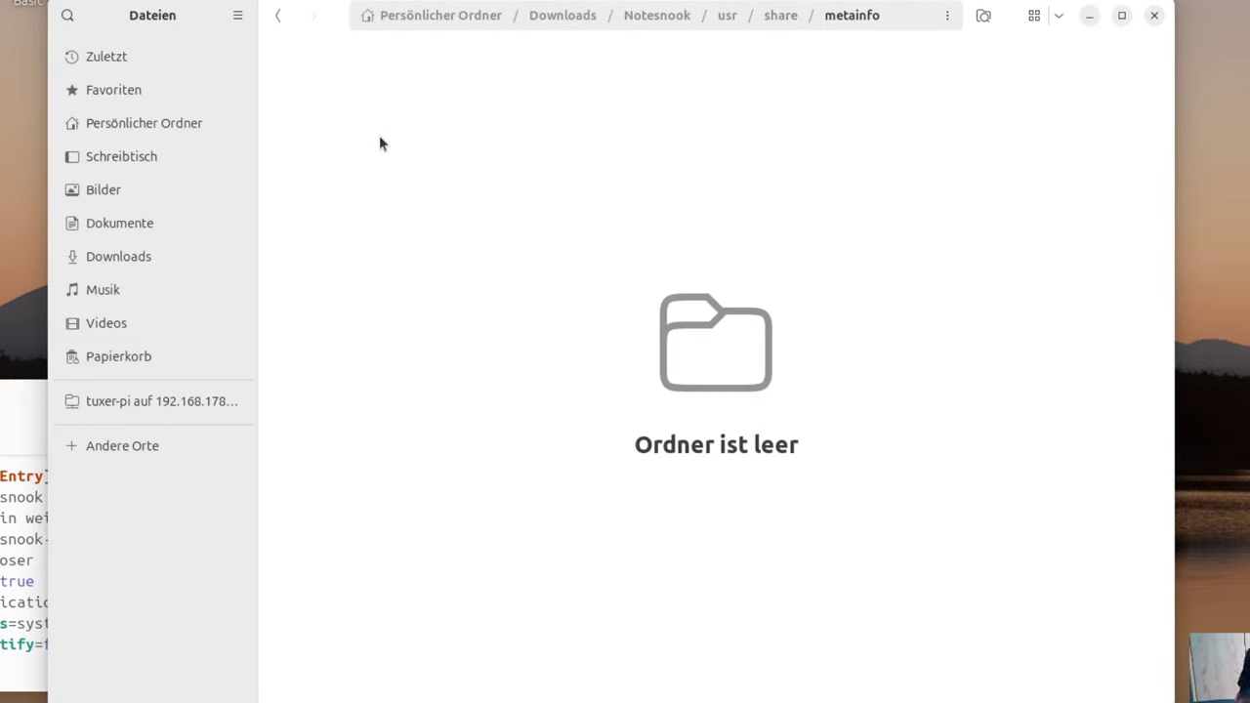
{"action": "left_click", "coordinate": [781, 17]}
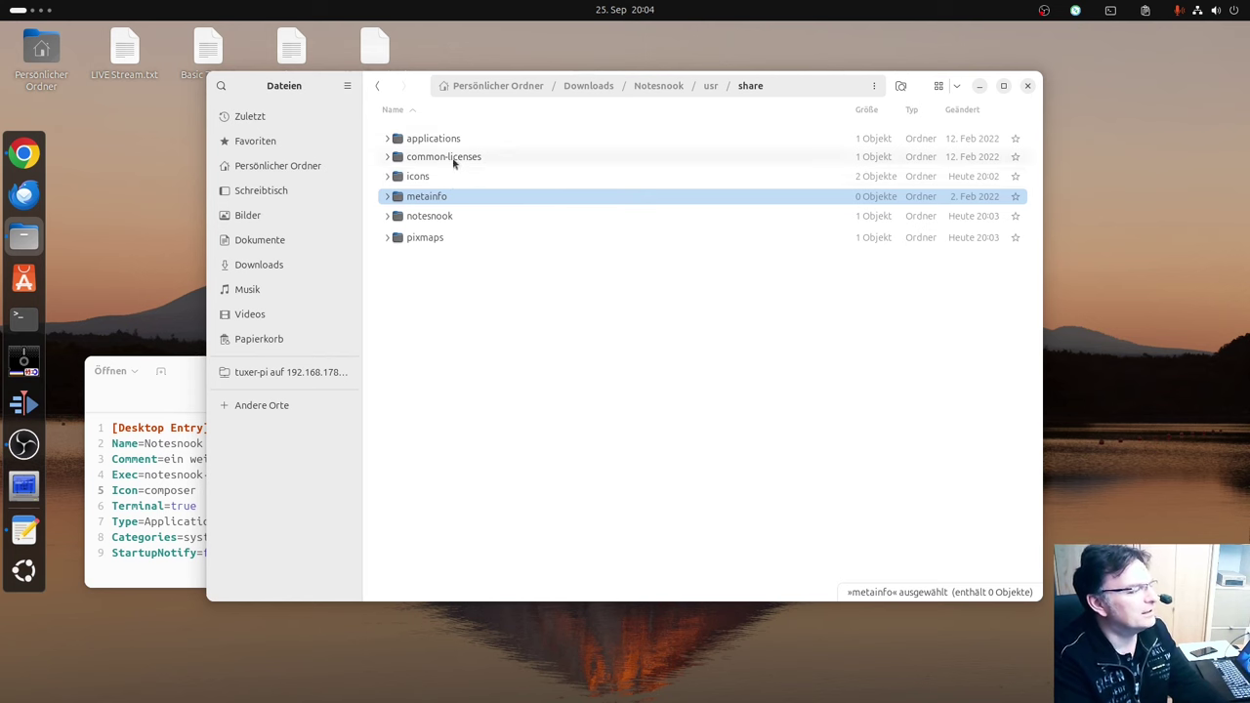
{"action": "double_click", "coordinate": [453, 157]}
{"action": "left_click", "coordinate": [448, 142]}
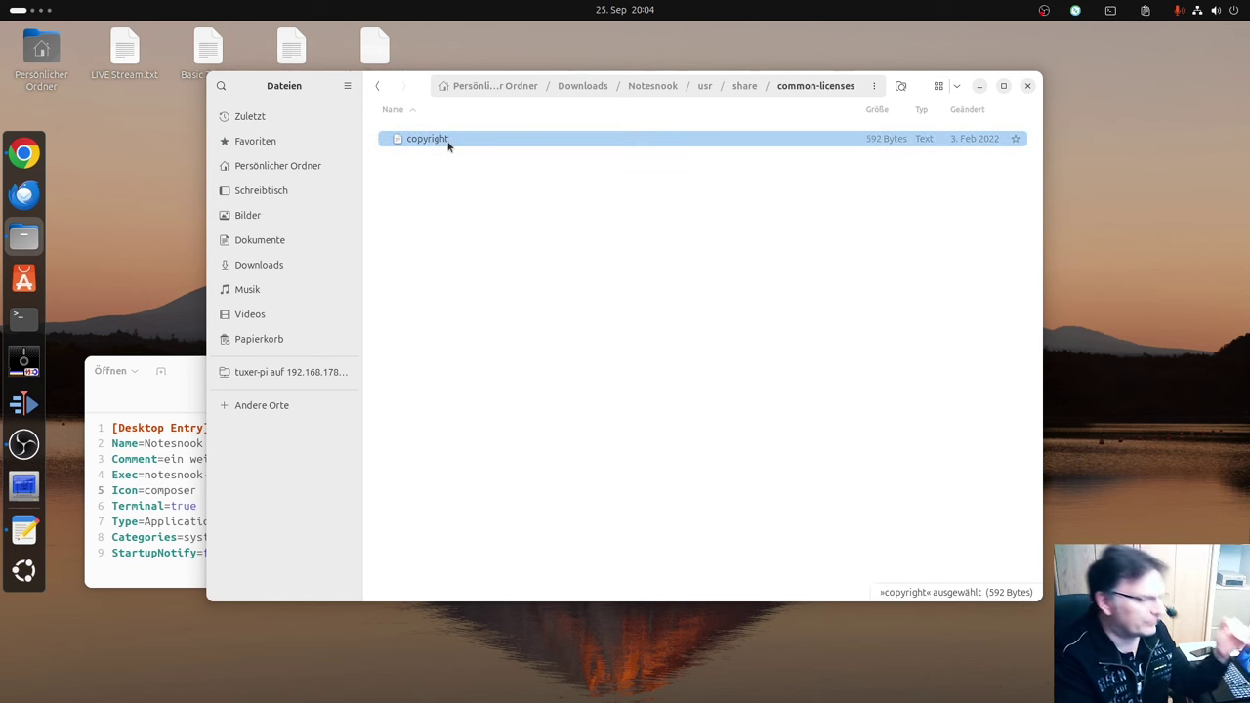
- Switch to the browser, copy the full Notesnook privacy policy page and paste it below the manufacturer quote in the copyright file
{"action": "key", "text": "alt+Tab"}
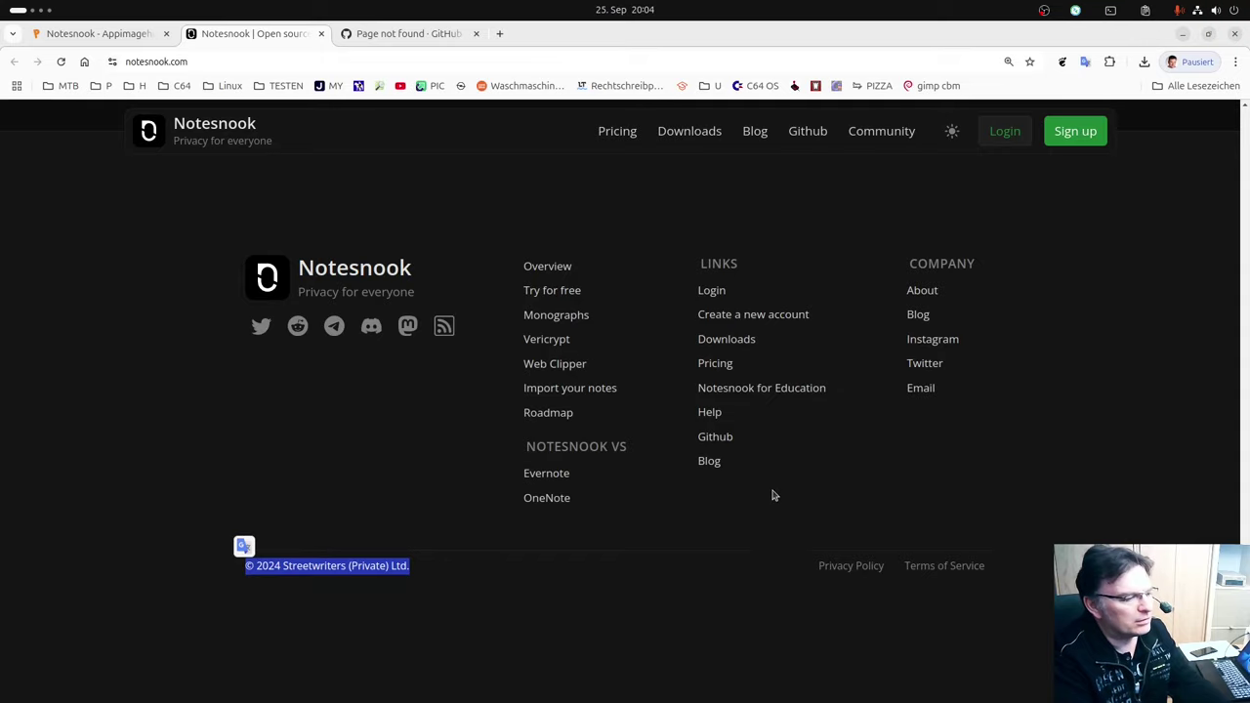
{"action": "left_click", "coordinate": [871, 570]}
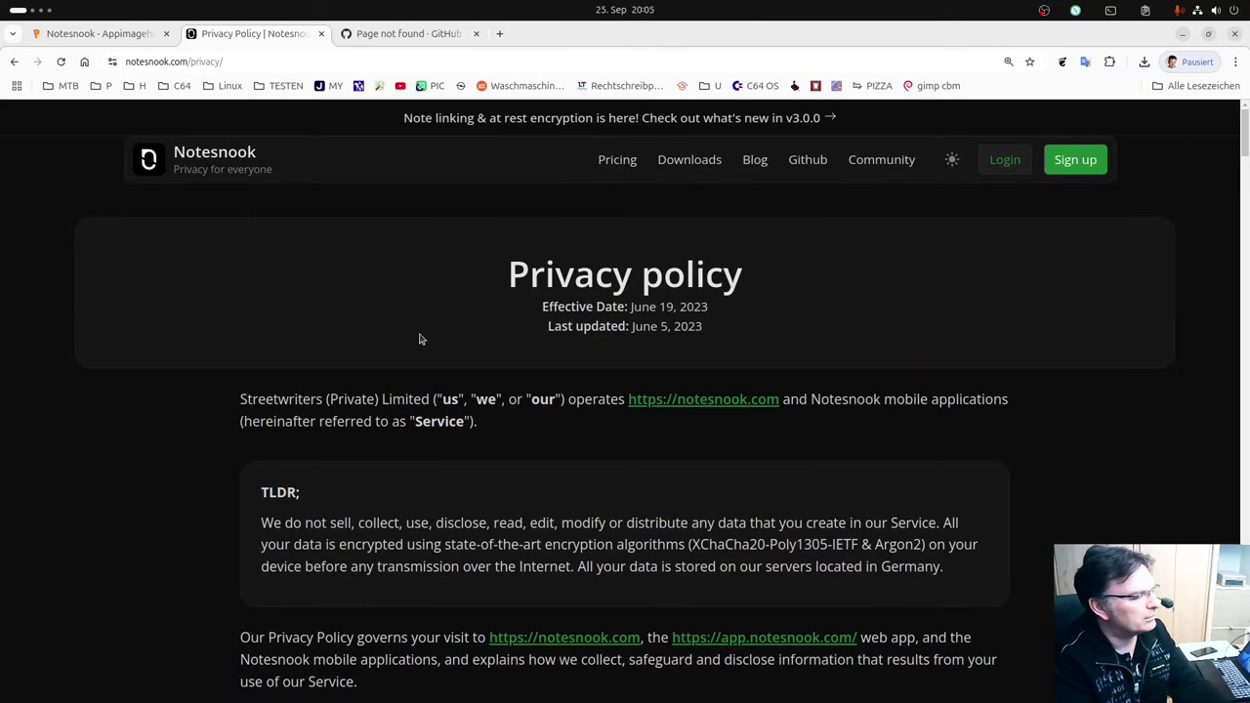
{"action": "scroll", "coordinate": [420, 339], "scroll_direction": "down", "scroll_amount": 20}
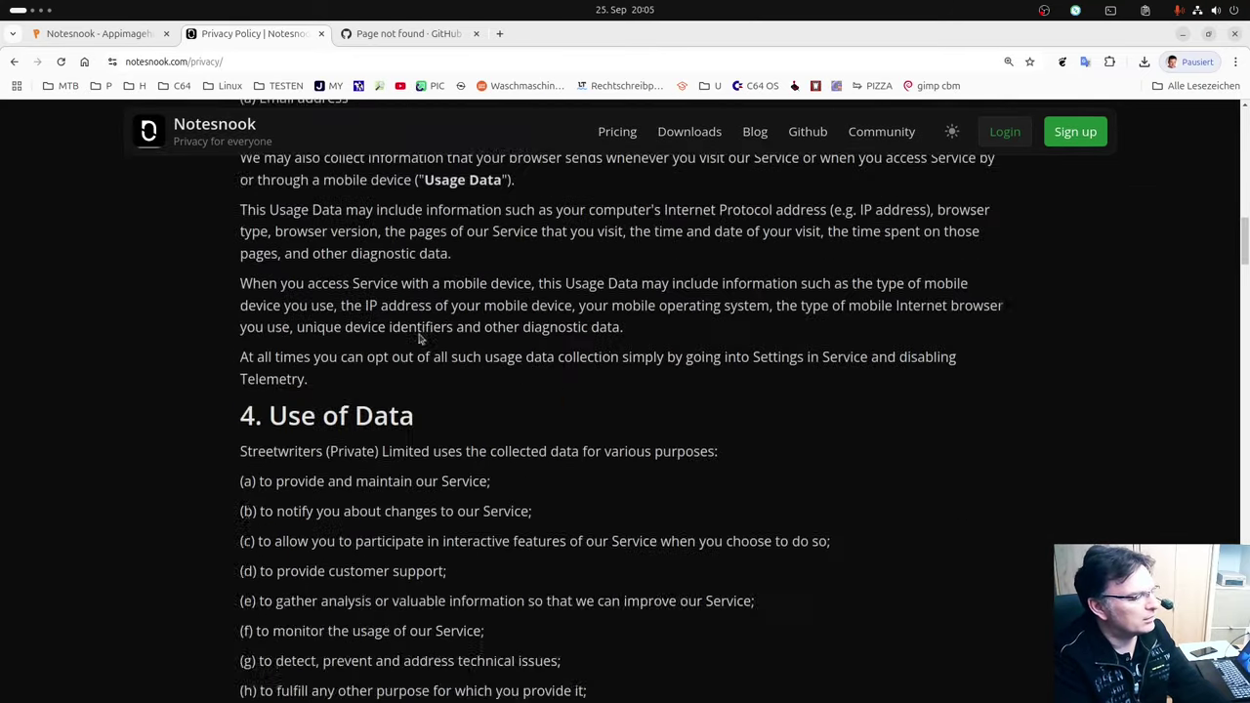
{"action": "key", "text": "ctrl+a"}
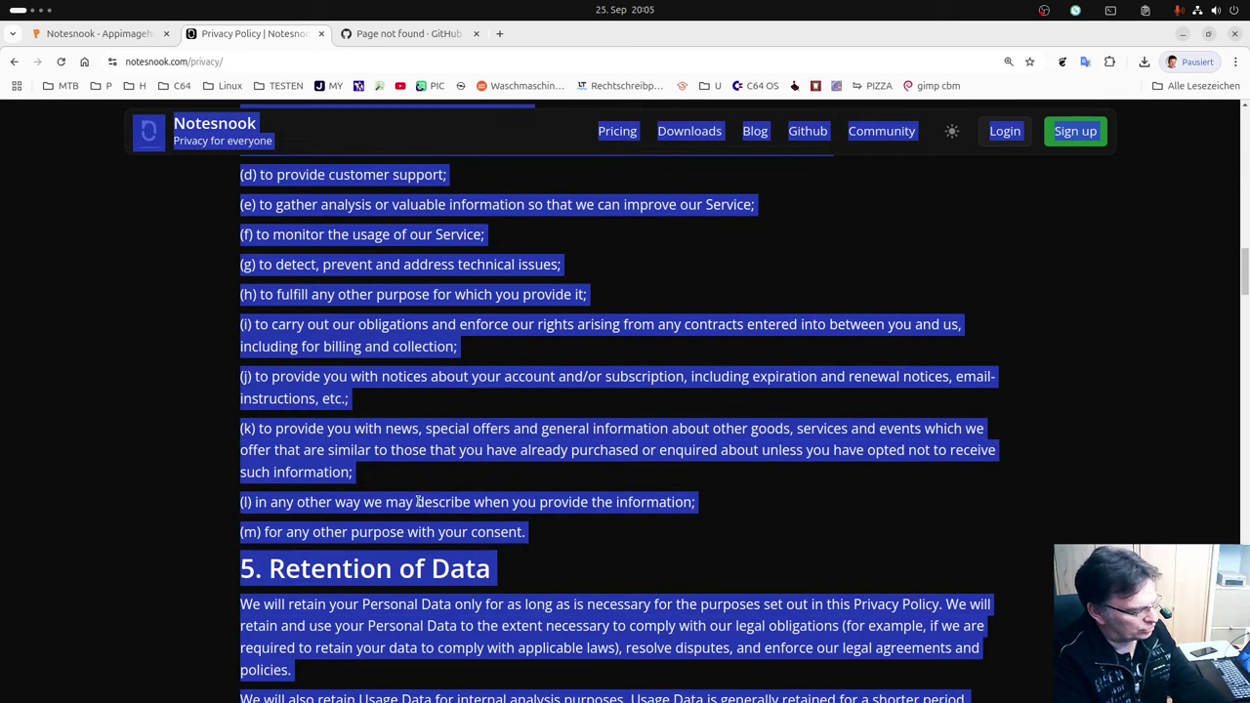
{"action": "left_click", "coordinate": [1184, 35]}
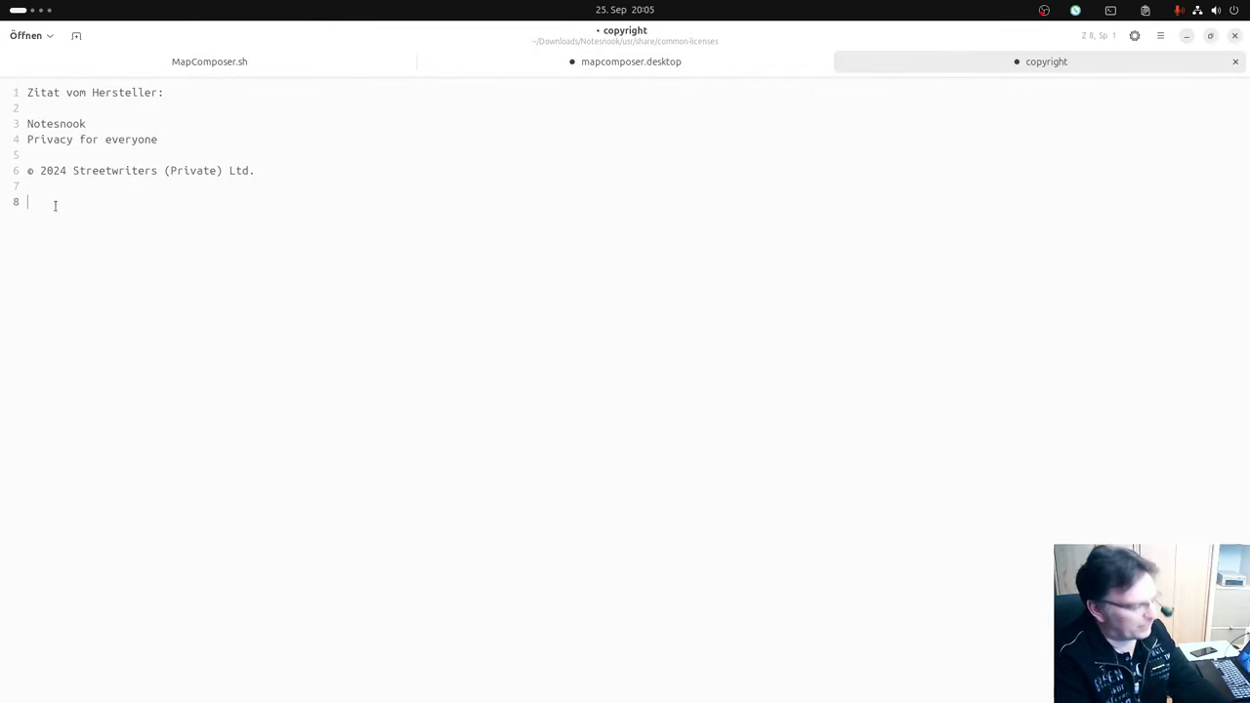
{"action": "key", "text": "ctrl+v"}
{"action": "scroll", "coordinate": [408, 342], "scroll_direction": "up", "scroll_amount": 7}
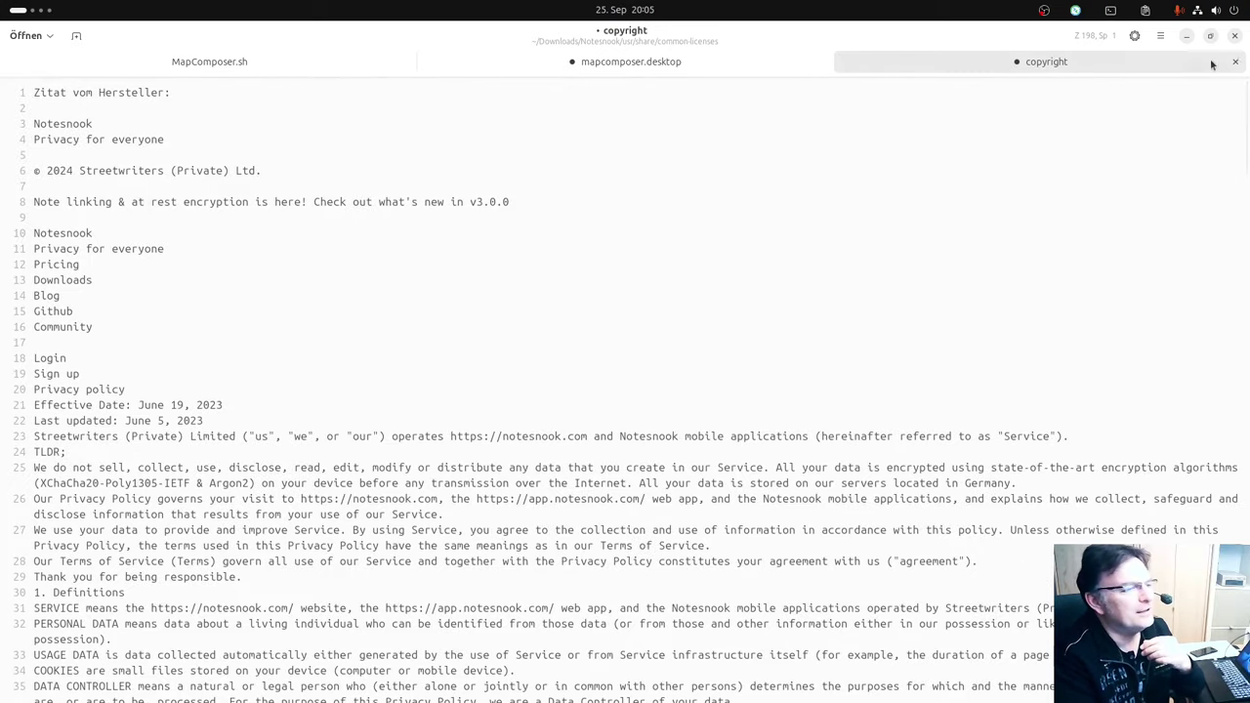
- Save the copyright file with the pasted privacy policy and close it
{"action": "left_click", "coordinate": [1161, 35]}
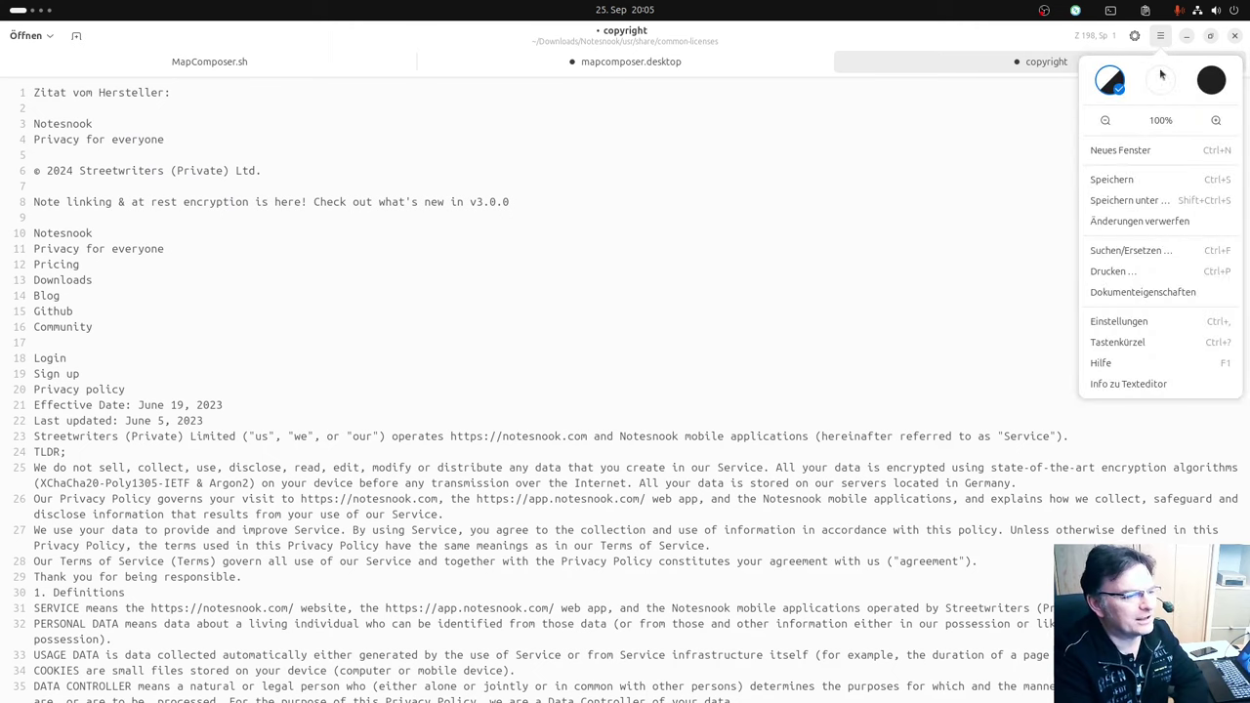
{"action": "left_click", "coordinate": [1120, 184]}
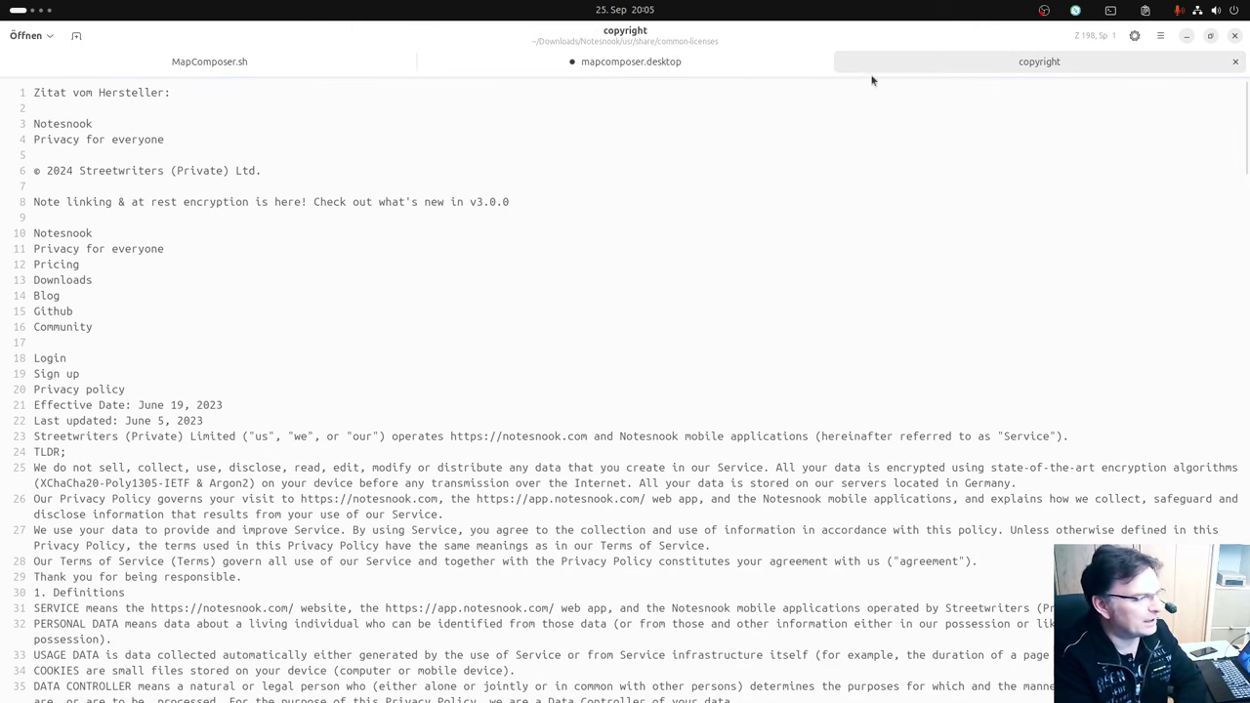
{"action": "left_click", "coordinate": [1236, 61]}
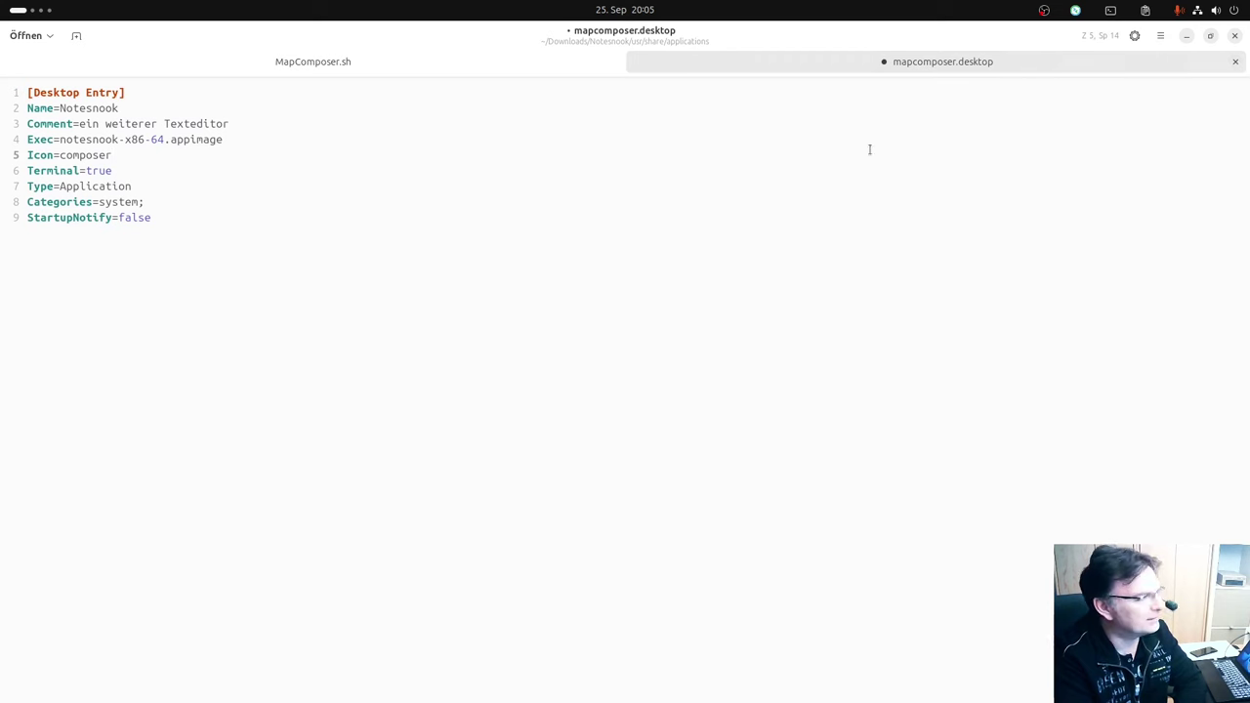
- Check MapComposer.sh, then close mapcomposer.desktop and MapComposer.sh in the text editor
{"action": "left_click", "coordinate": [505, 61]}
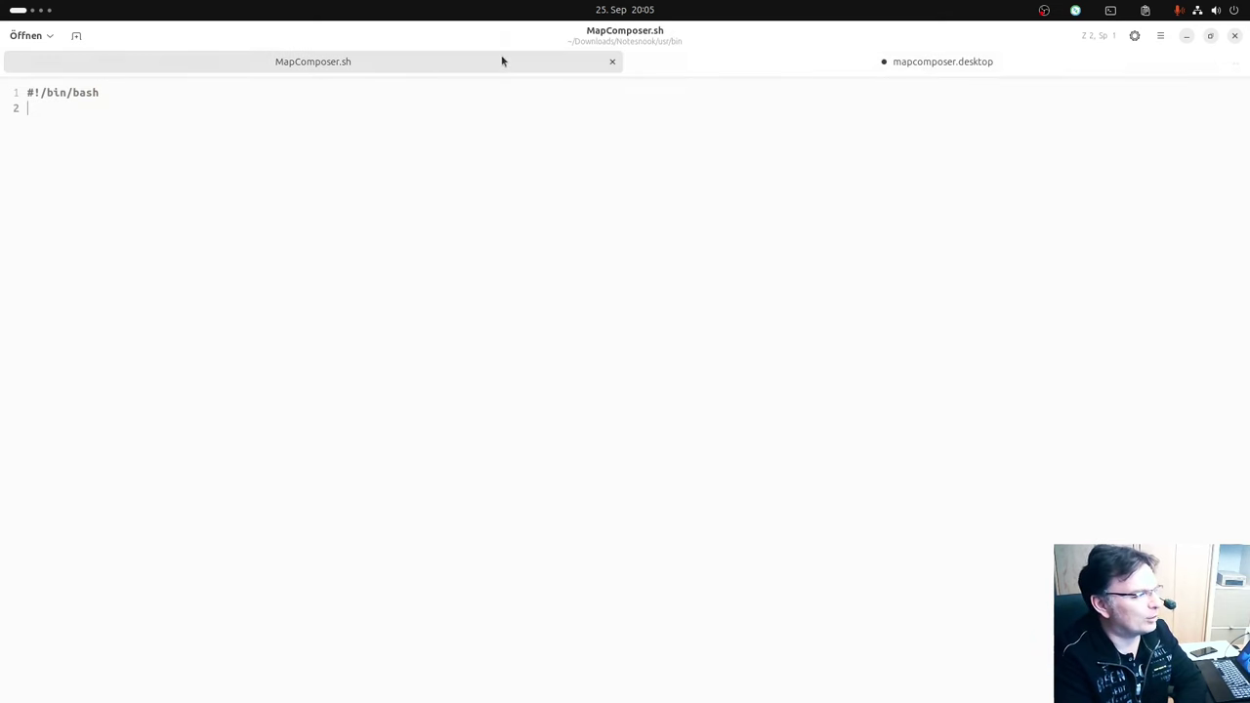
{"action": "left_click", "coordinate": [708, 64]}
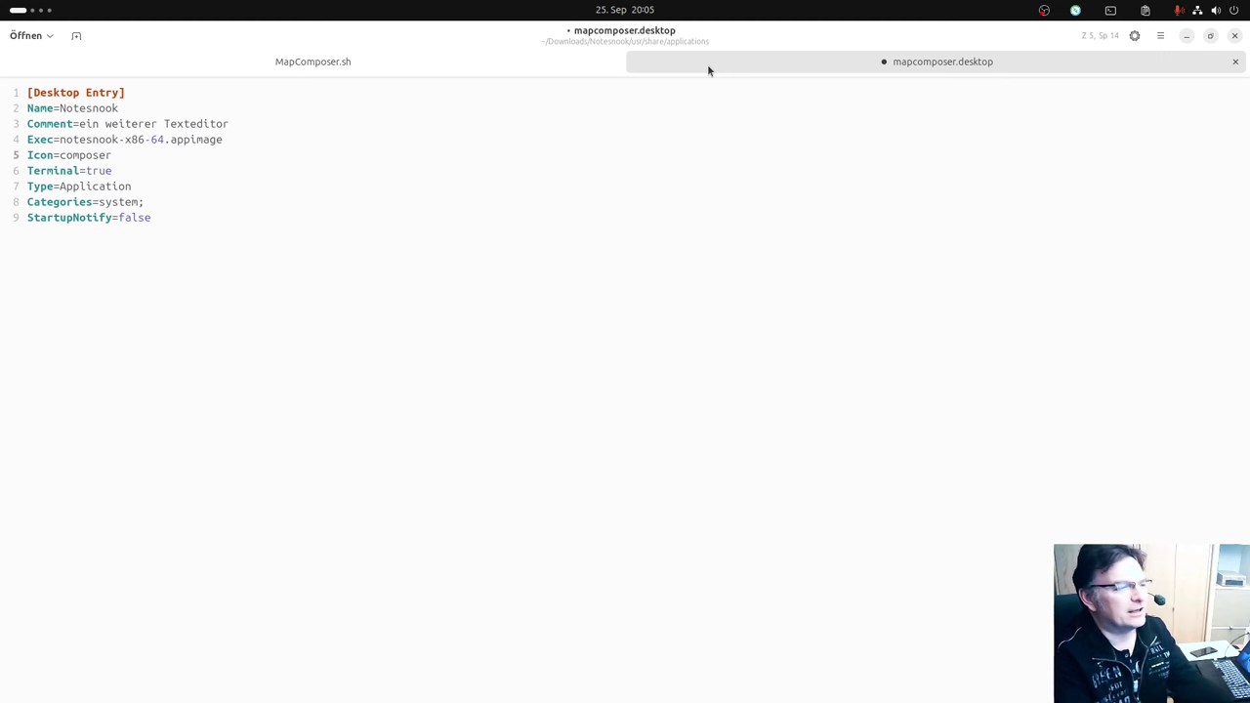
{"action": "left_click", "coordinate": [1236, 61]}
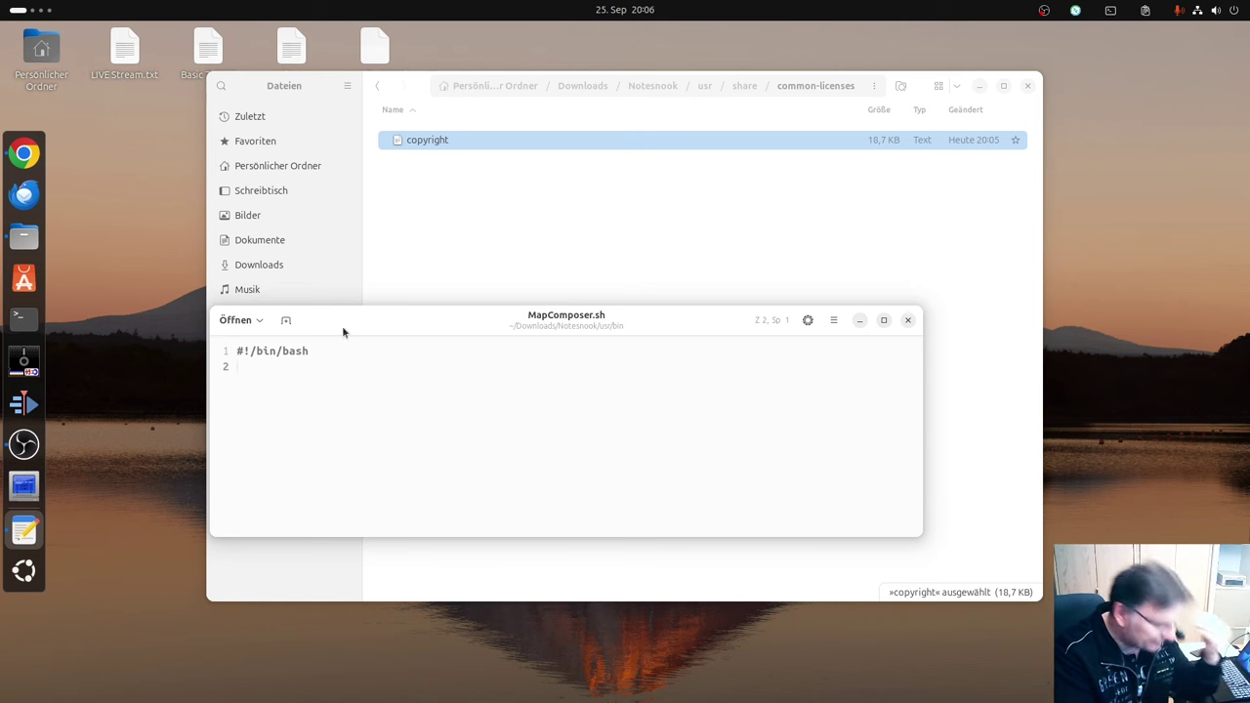
{"action": "left_click", "coordinate": [907, 320]}
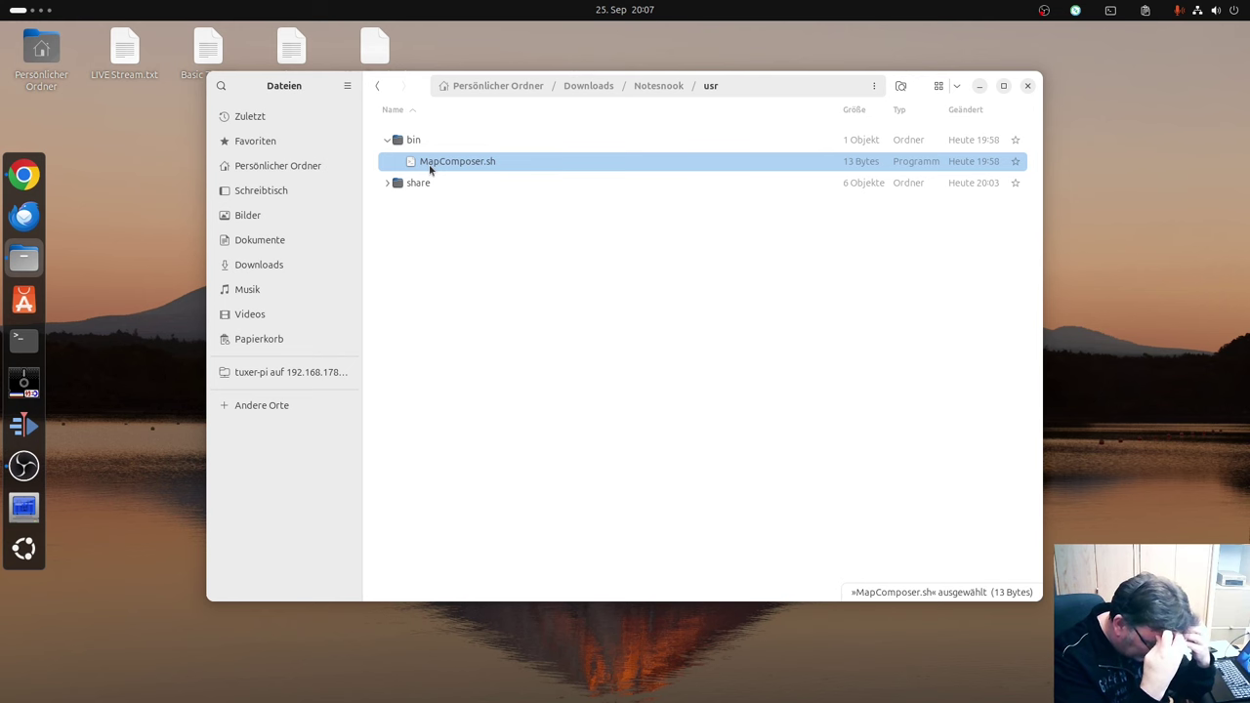
- Open MapComposer.sh for editing, plus TrackGuru.sh from usr/bin of the Track_Guru_build004 package in 00map/DEBIAN 001 as a template
{"action": "double_click", "coordinate": [429, 164]}
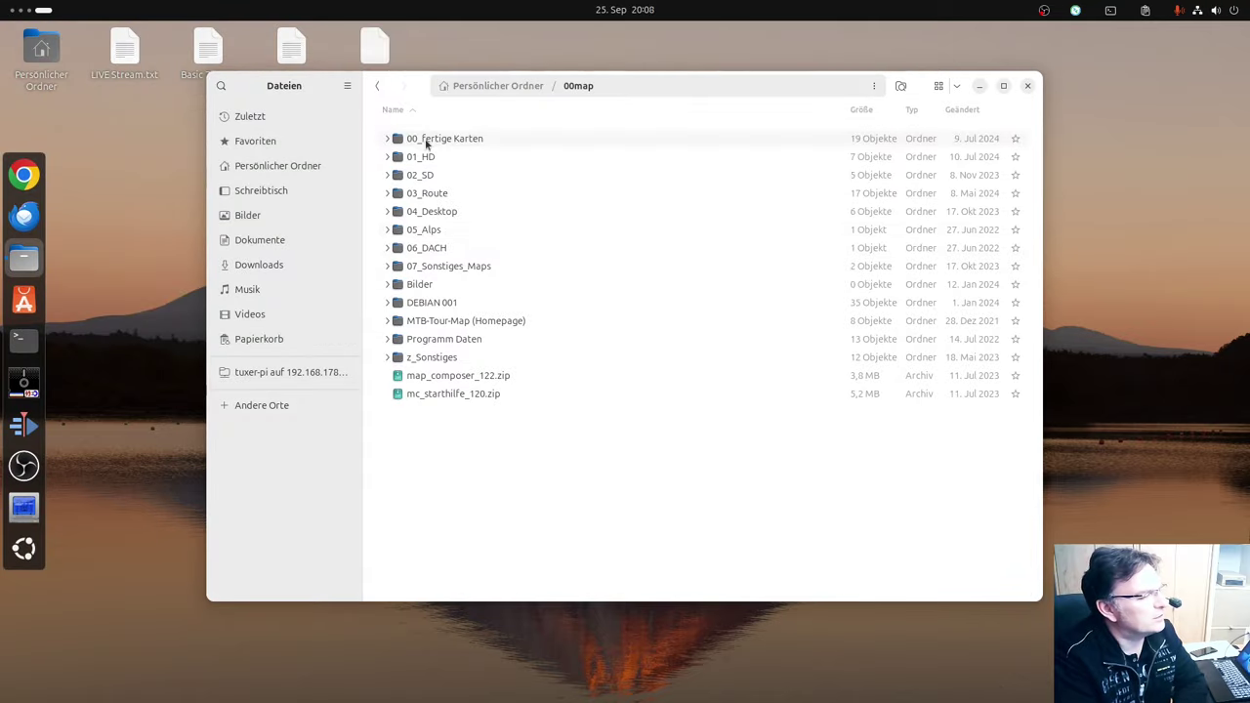
{"action": "double_click", "coordinate": [439, 302]}
{"action": "scroll", "coordinate": [533, 444], "scroll_direction": "down", "scroll_amount": 4}
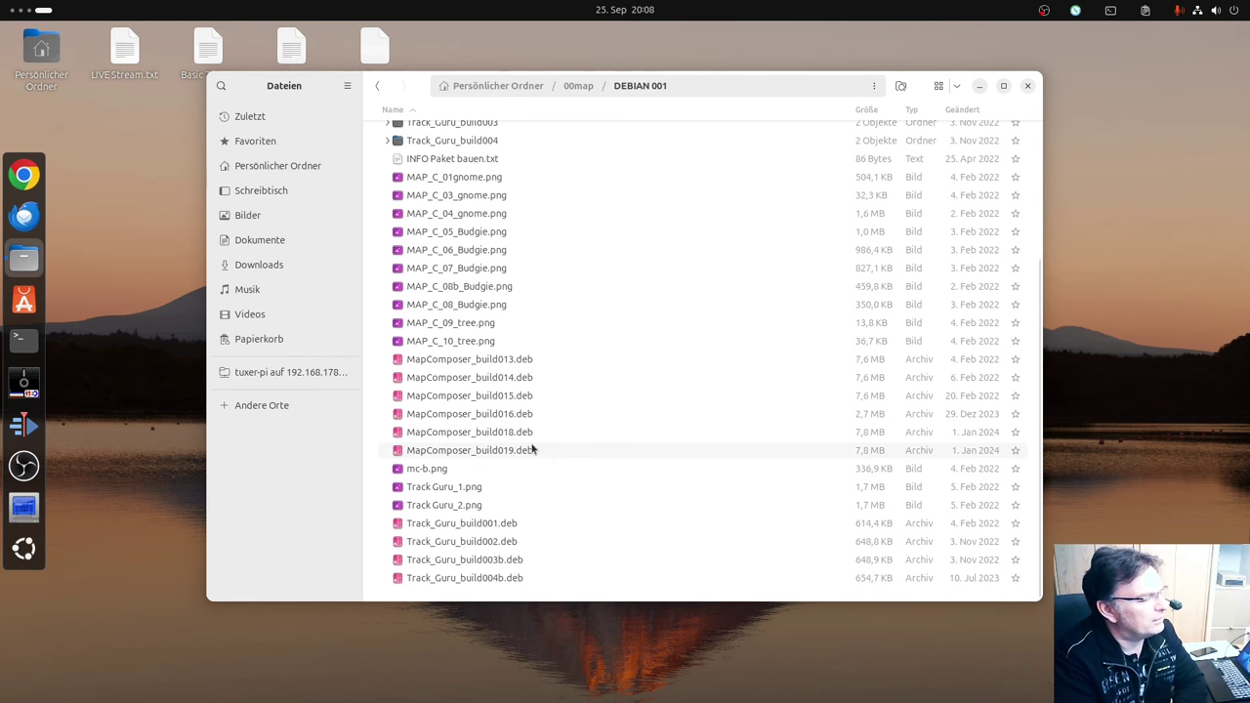
{"action": "scroll", "coordinate": [532, 448], "scroll_direction": "up", "scroll_amount": 4}
{"action": "double_click", "coordinate": [488, 321]}
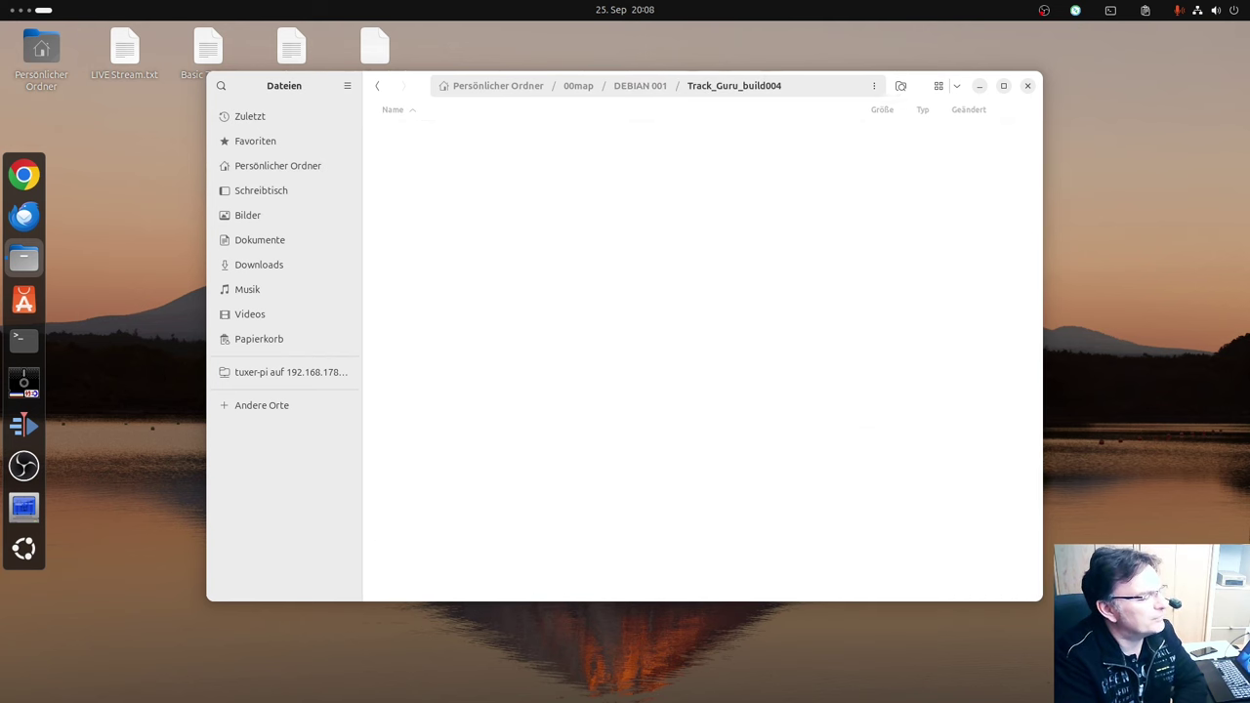
{"action": "left_click", "coordinate": [388, 139]}
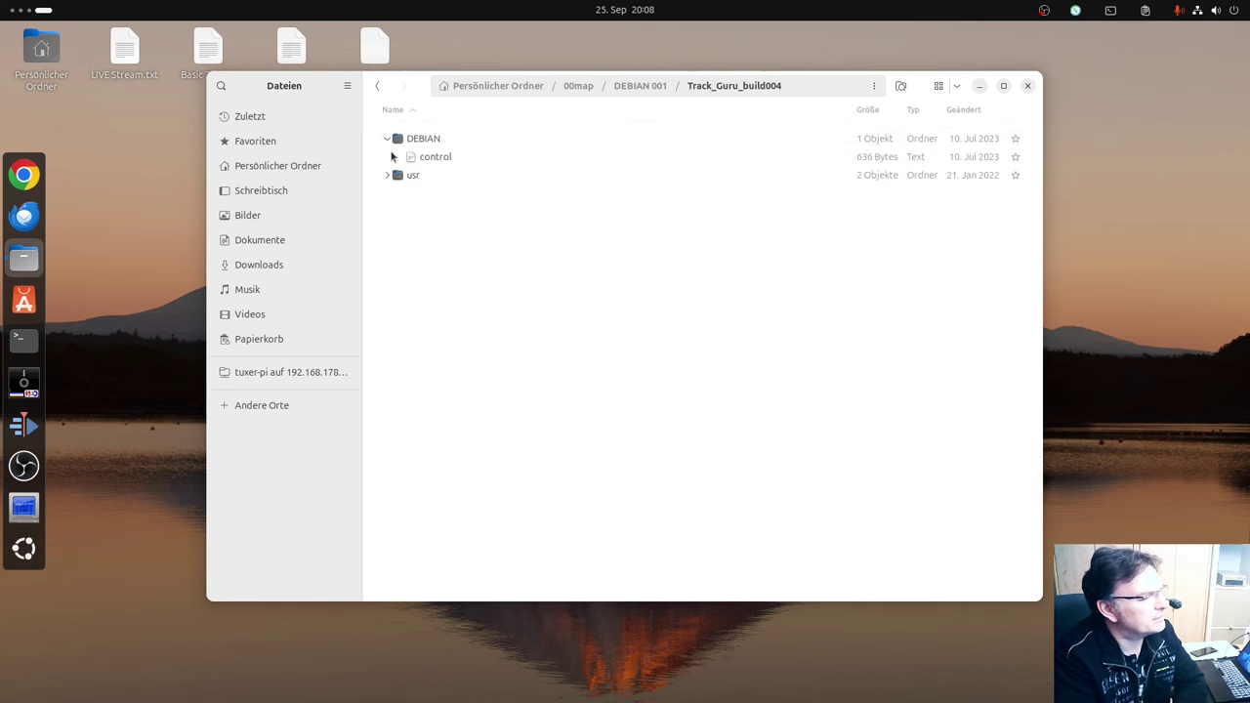
{"action": "left_click", "coordinate": [388, 175]}
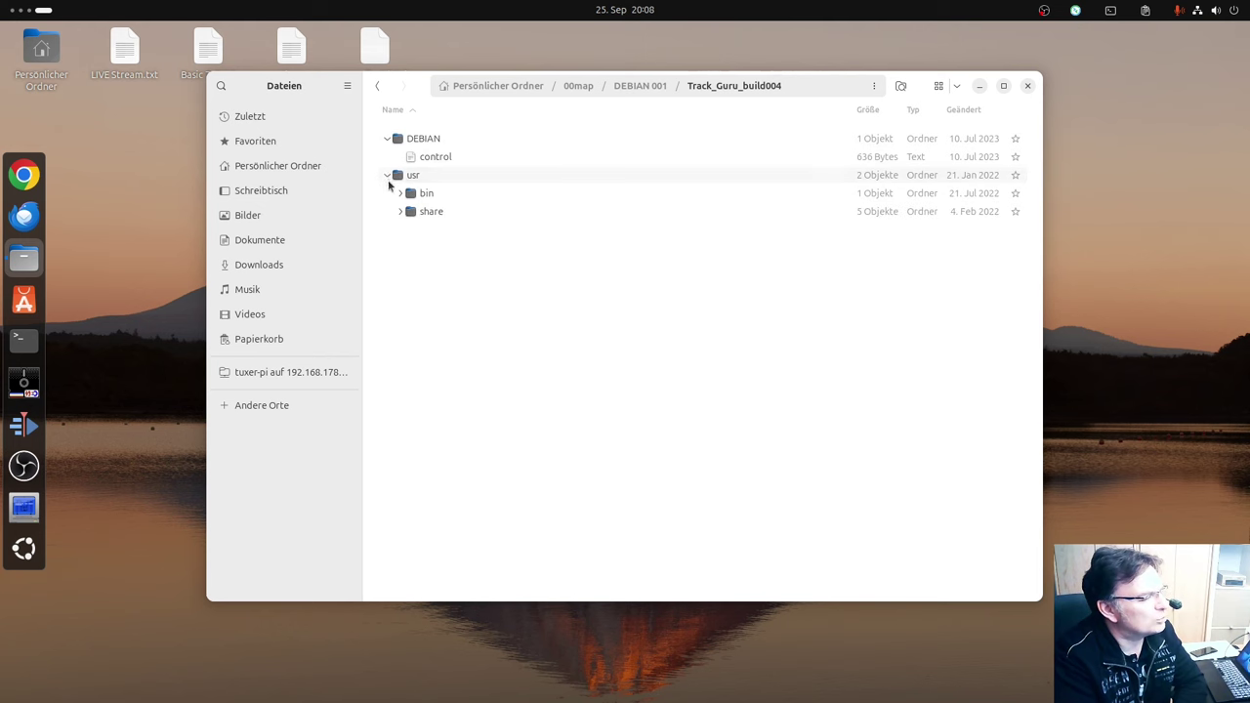
{"action": "left_click", "coordinate": [400, 193]}
{"action": "left_click", "coordinate": [401, 229]}
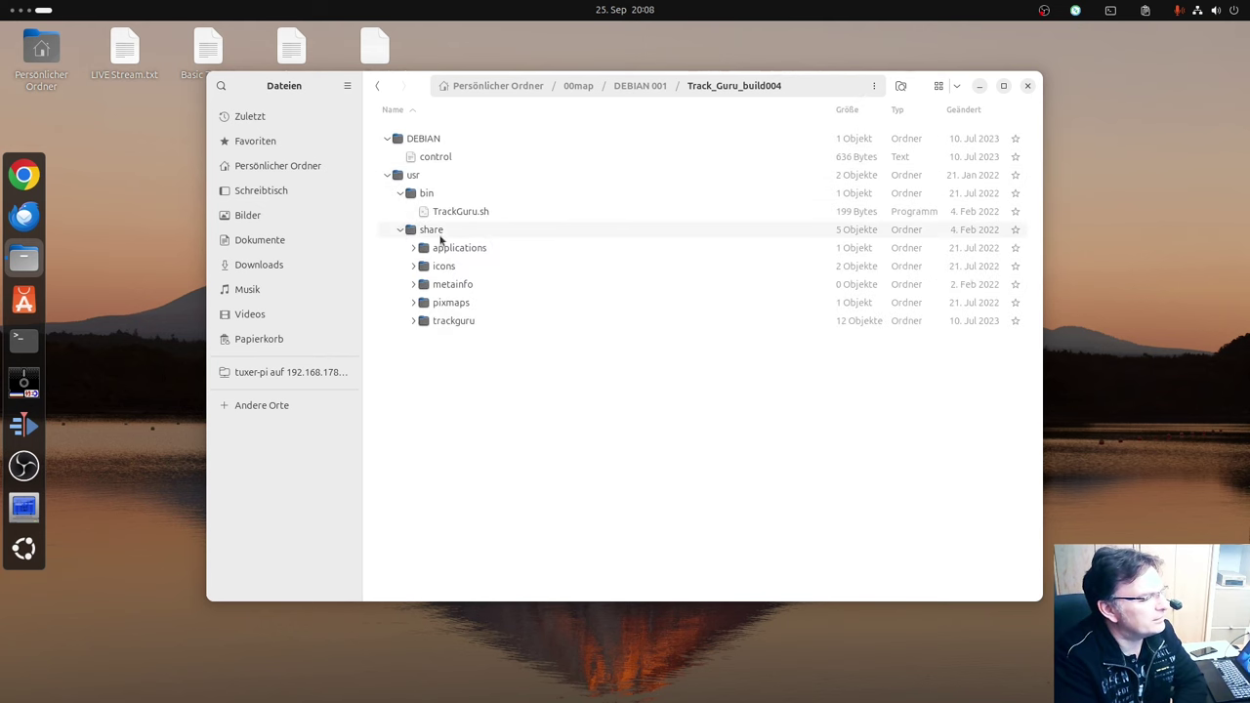
{"action": "double_click", "coordinate": [468, 212]}
- Copy the lines from the #Begrüßung comment through the cd command in TrackGuru.sh and paste them below #!/bin/bash in MapComposer.sh
{"action": "left_click", "coordinate": [247, 412]}
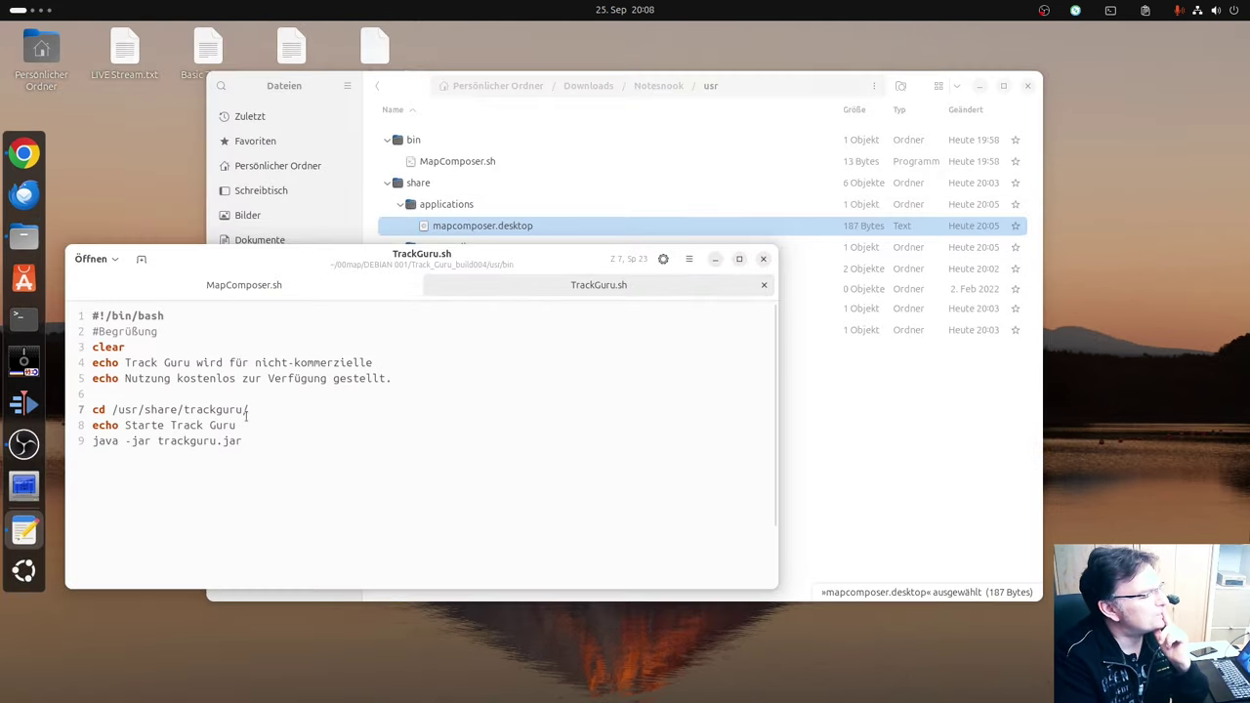
{"action": "left_click_drag", "start_coordinate": [252, 409], "coordinate": [86, 332]}
{"action": "right_click", "coordinate": [113, 332]}
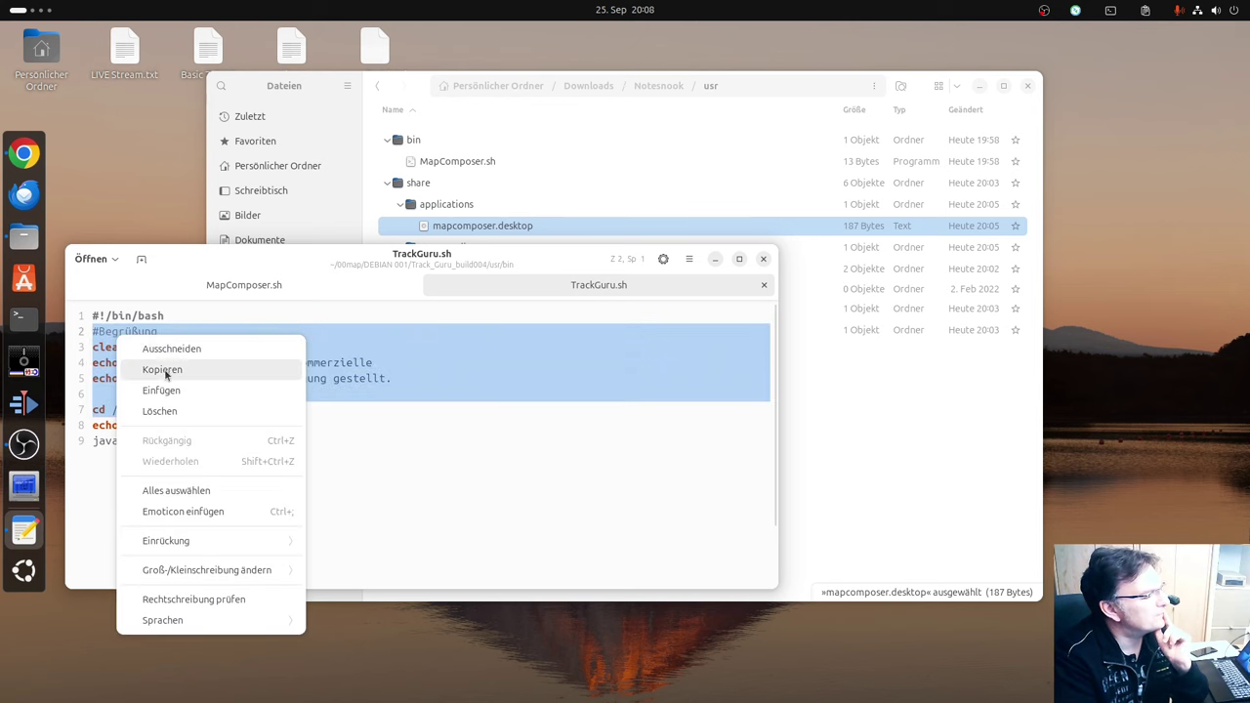
{"action": "left_click", "coordinate": [166, 371]}
{"action": "left_click", "coordinate": [209, 293]}
{"action": "right_click", "coordinate": [195, 350]}
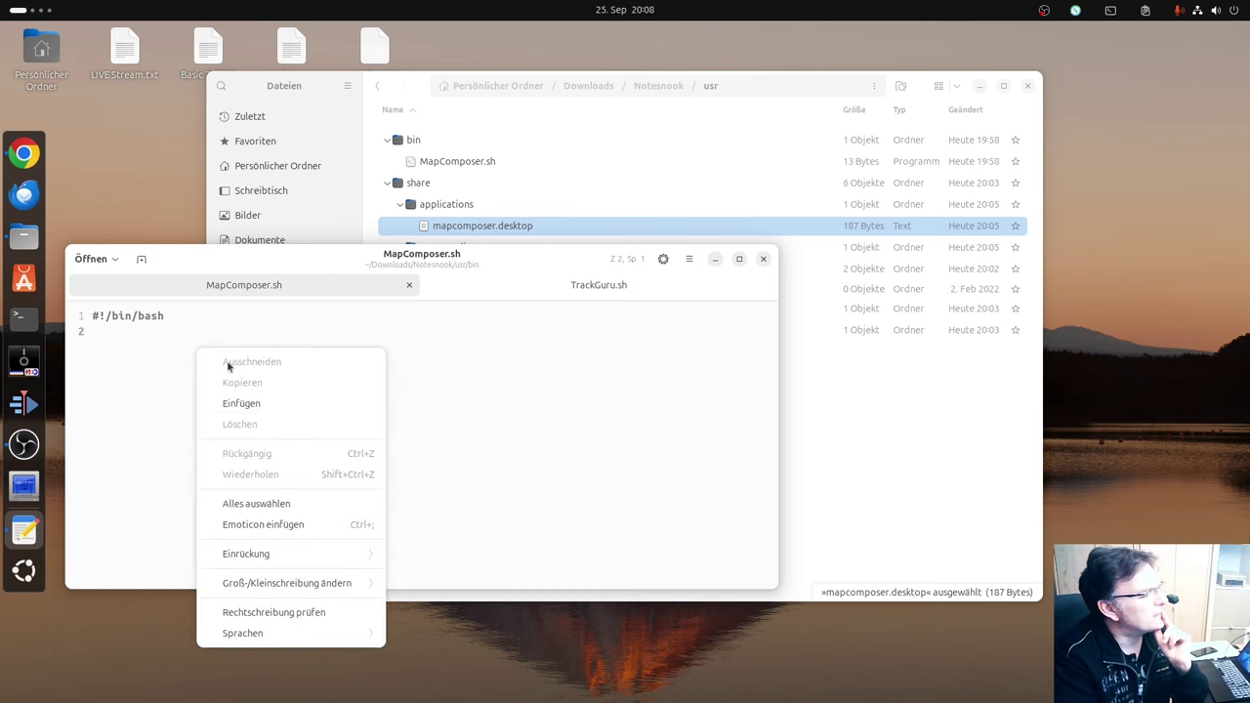
{"action": "left_click", "coordinate": [251, 403]}
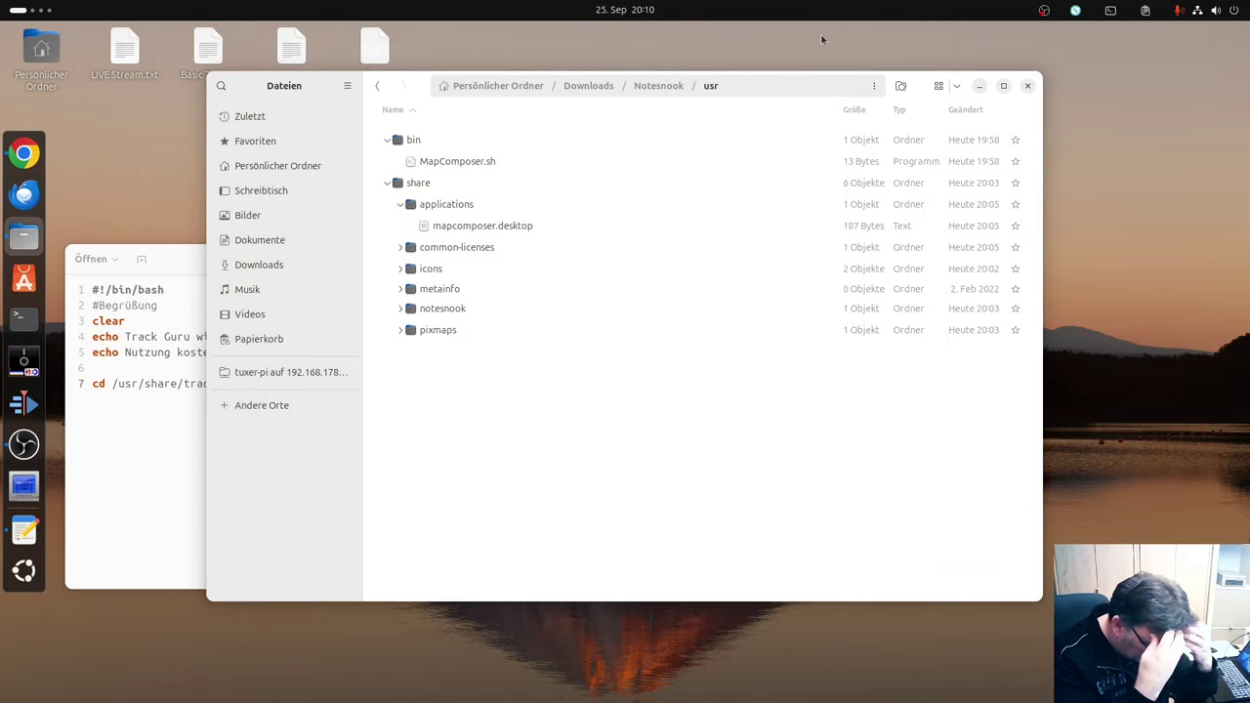
- Close MapComposer.sh in the text editor and save its changes
{"action": "left_click", "coordinate": [475, 166]}
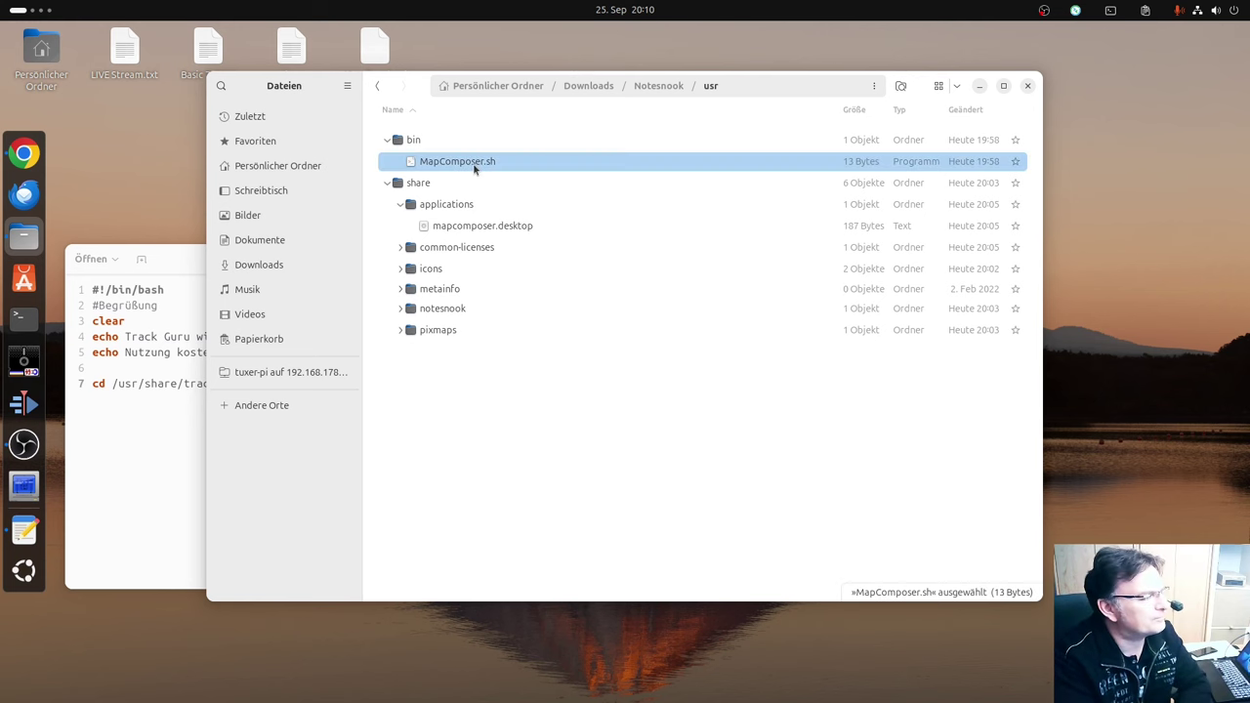
{"action": "left_click", "coordinate": [161, 422]}
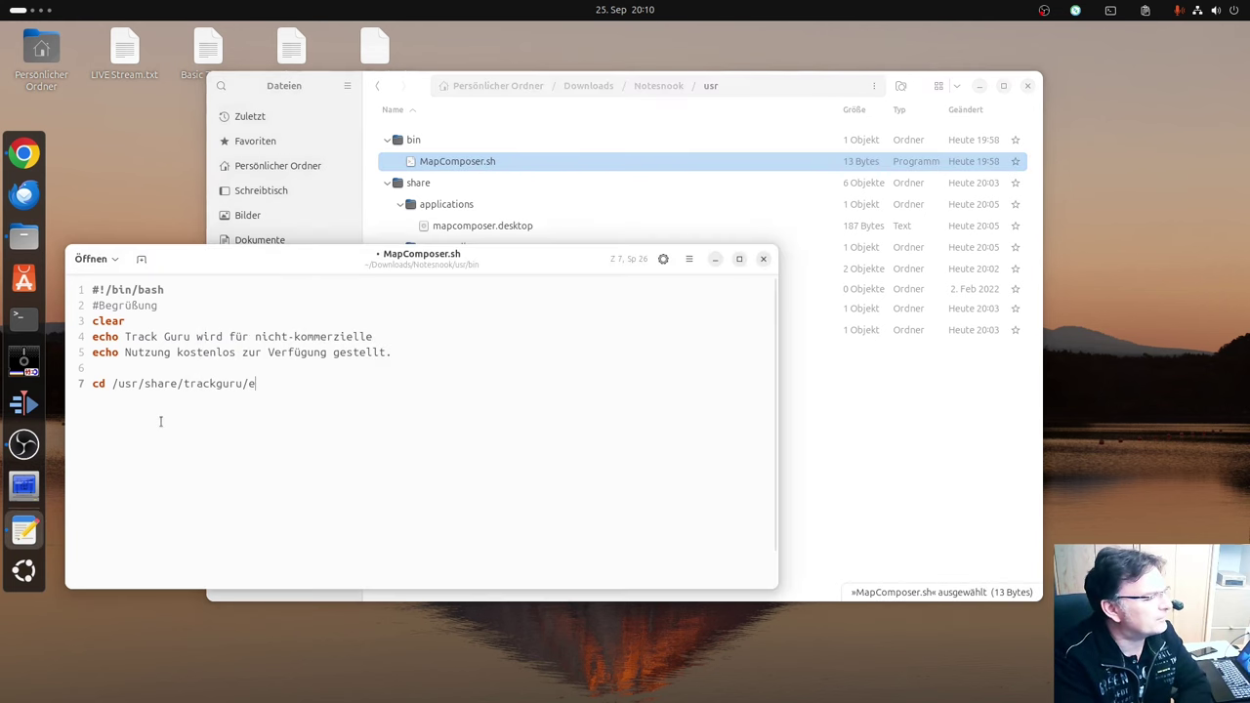
{"action": "left_click", "coordinate": [762, 260]}
{"action": "left_click", "coordinate": [494, 508]}
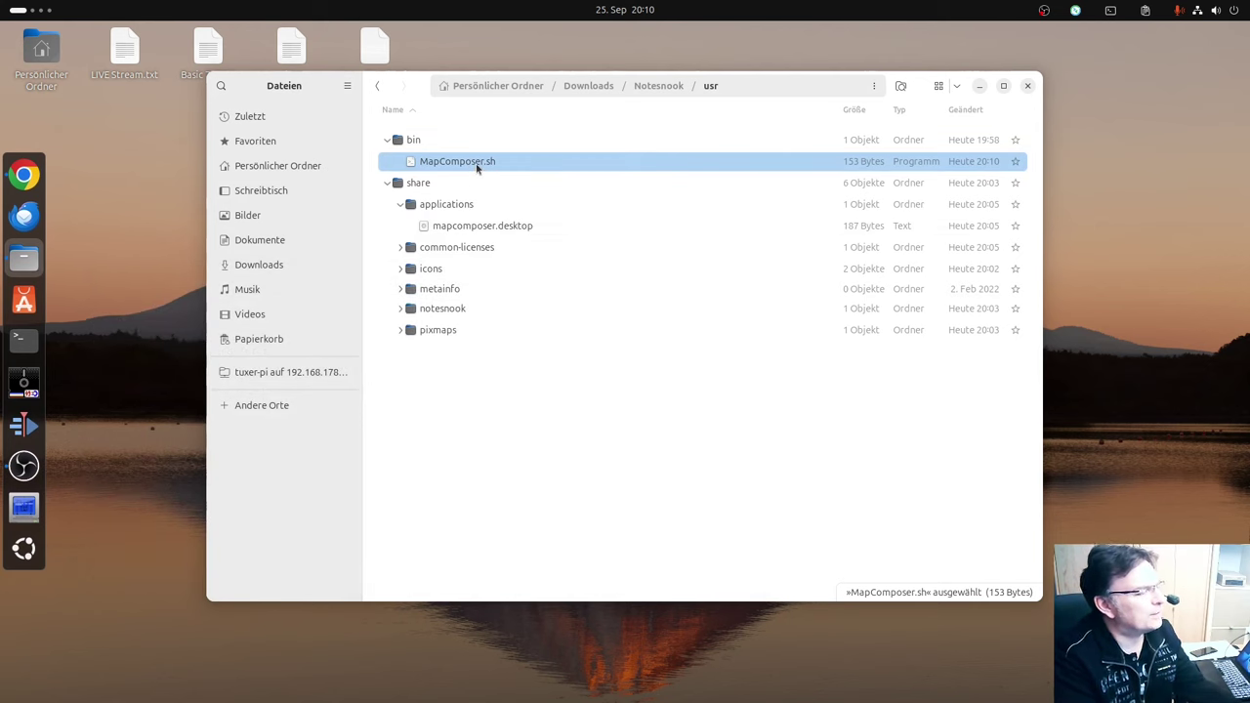
- Rename mapcomposer.desktop in usr/share/applications to Notesnook.desktop
{"action": "left_click", "coordinate": [586, 225]}
{"action": "key", "text": "F2"}
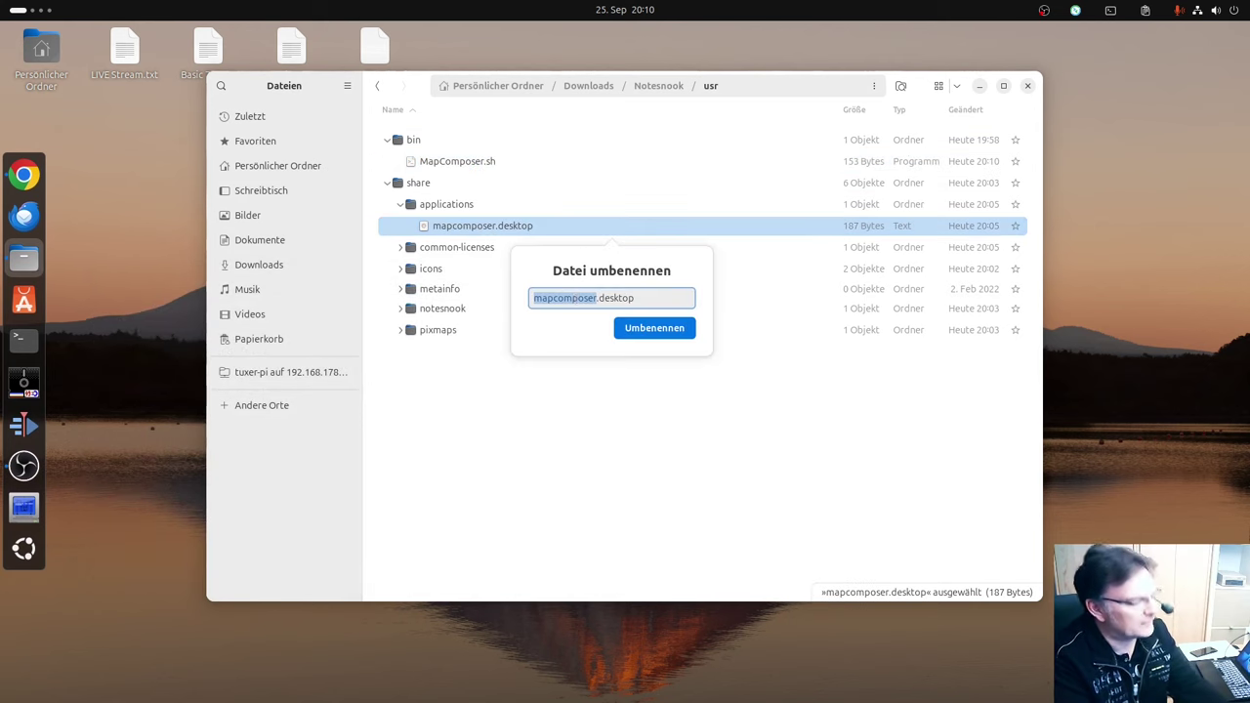
{"action": "key", "text": "ctrl+v"}
{"action": "left_click", "coordinate": [633, 323]}
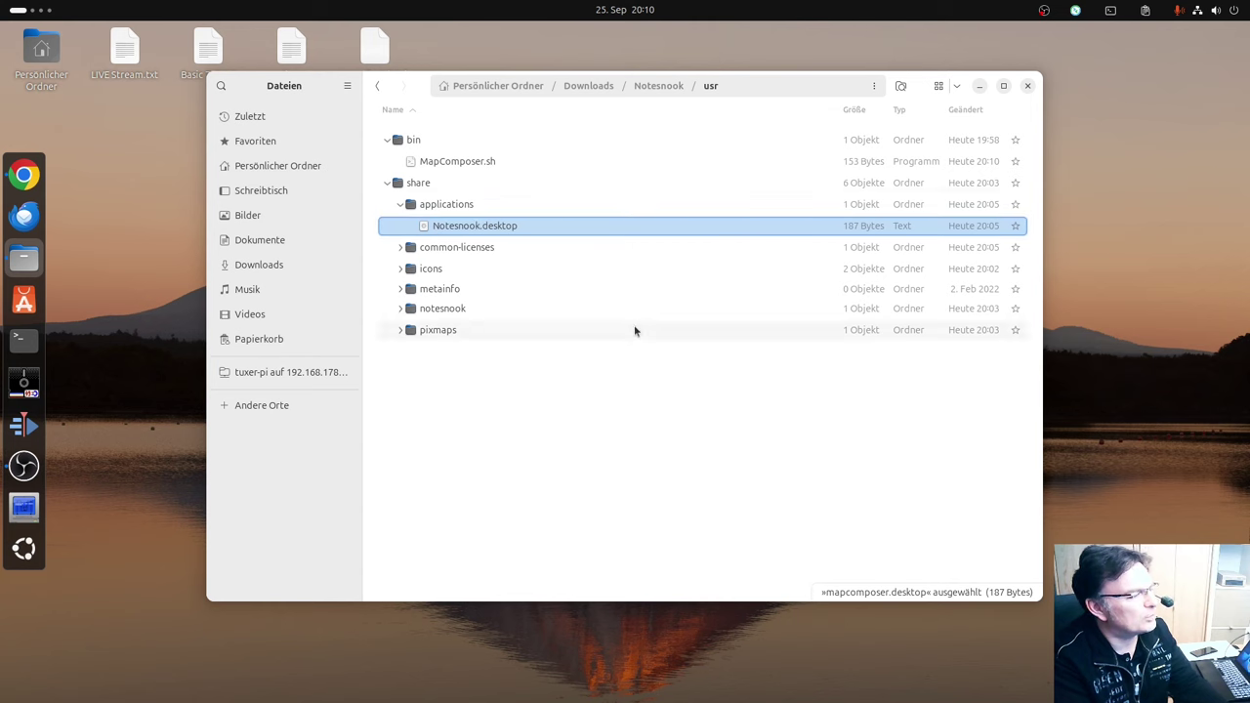
- Rename MapComposer.sh in usr/bin to Notesnook.sh
{"action": "left_click", "coordinate": [465, 164]}
{"action": "key", "text": "F2"}
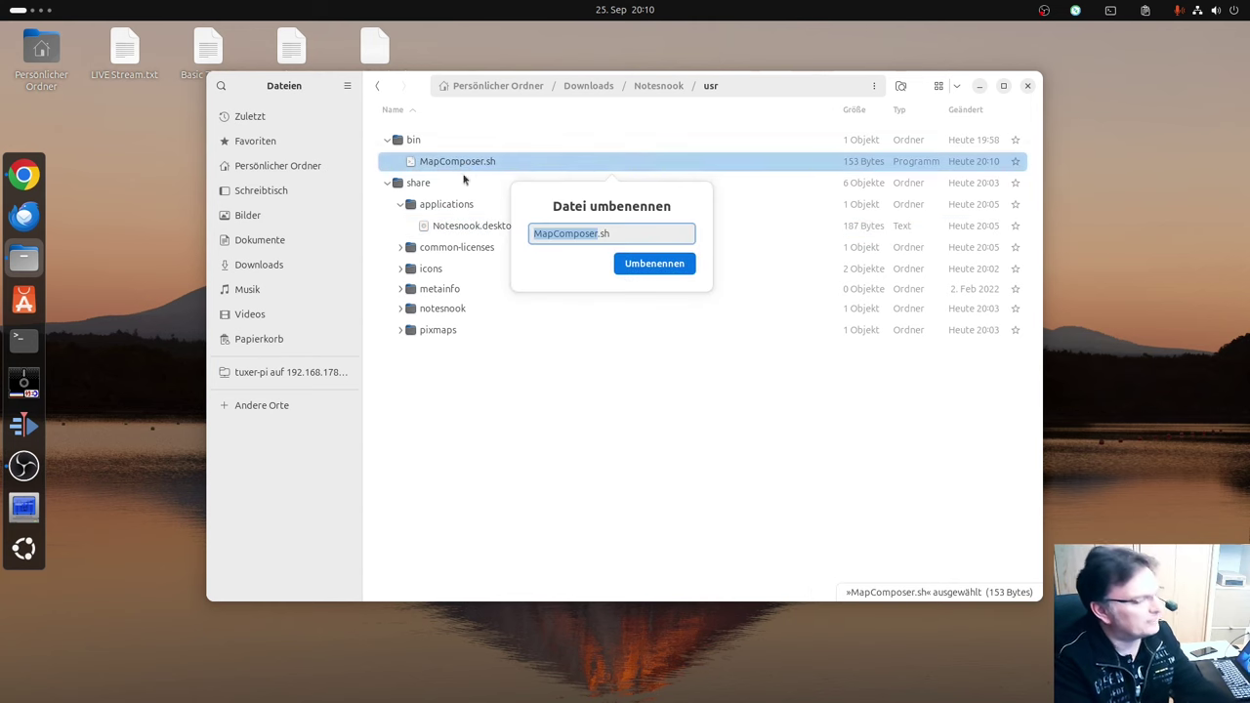
{"action": "key", "text": "ctrl+v"}
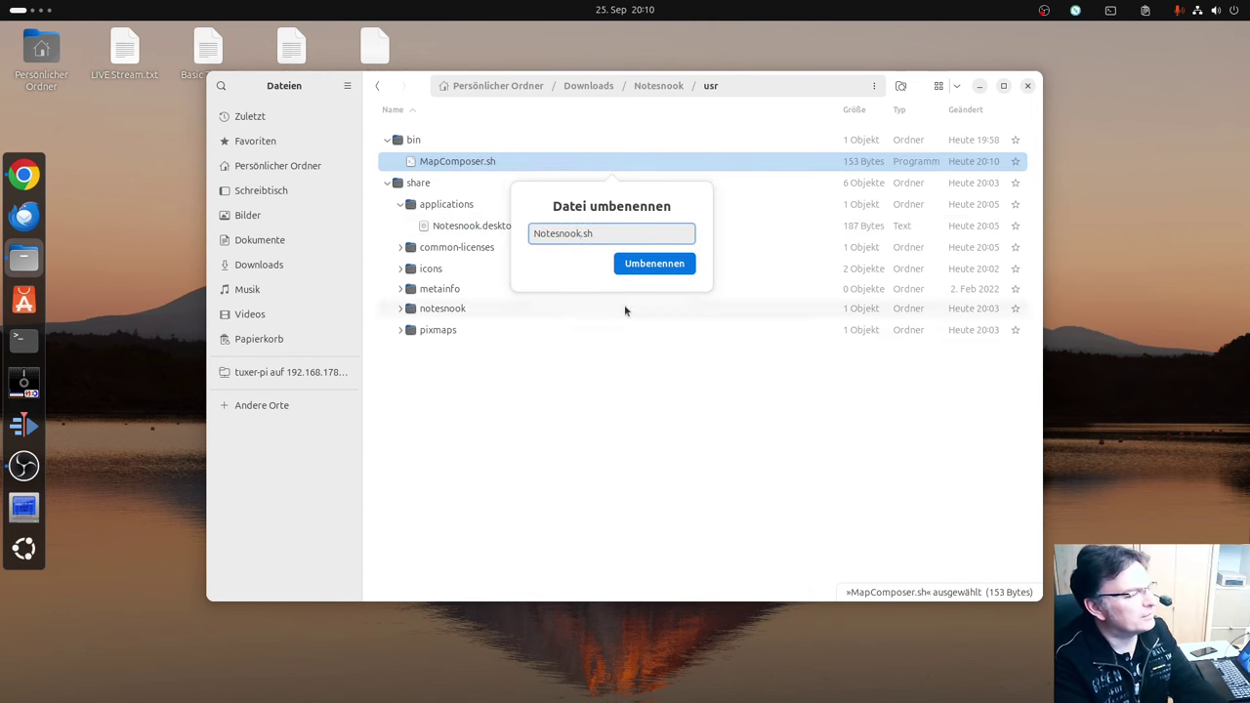
{"action": "left_click", "coordinate": [643, 269]}
- Open Notesnook.sh and change the directory in its cd command to /usr/share/Notesnook/
{"action": "double_click", "coordinate": [488, 164]}
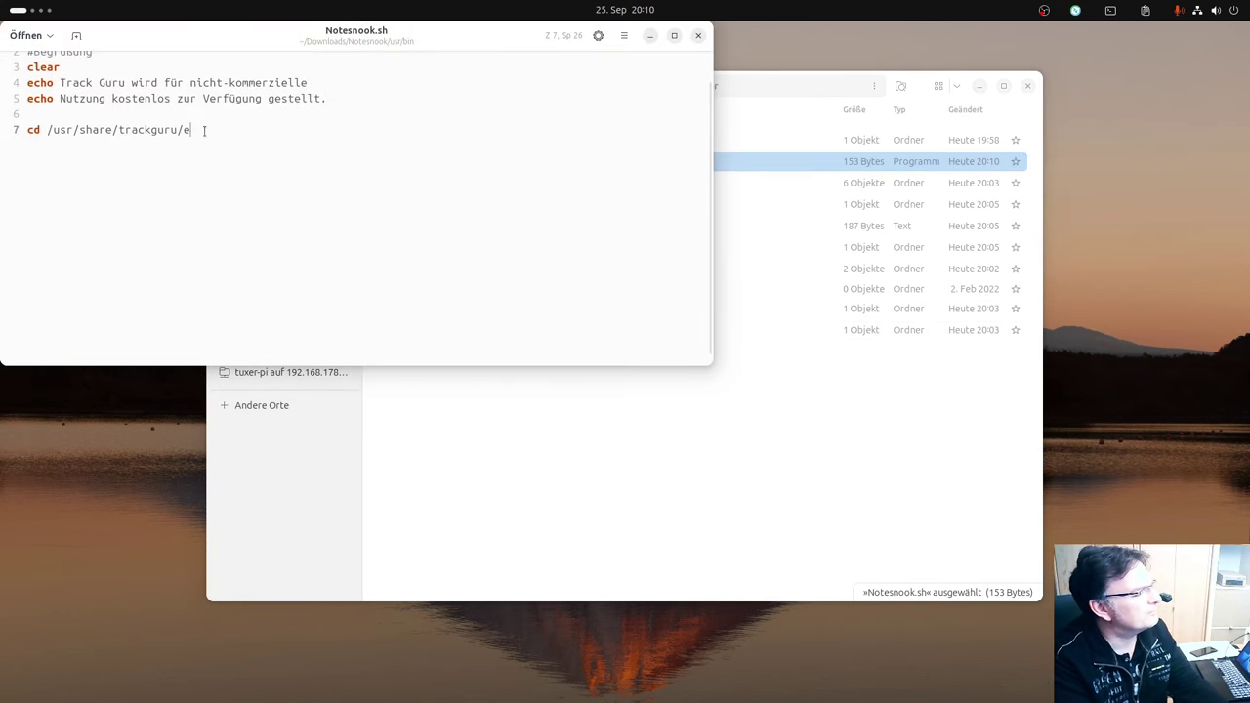
{"action": "key", "text": "ctrl+v"}
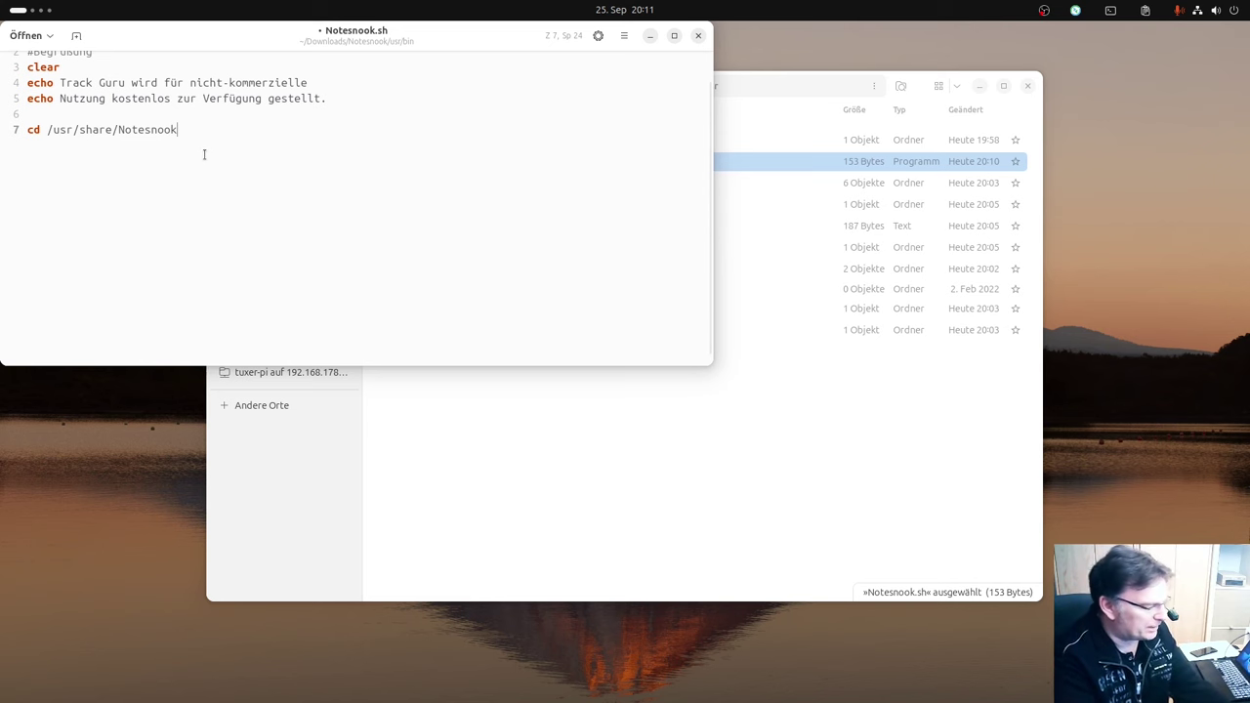
{"action": "type", "text": "/"}
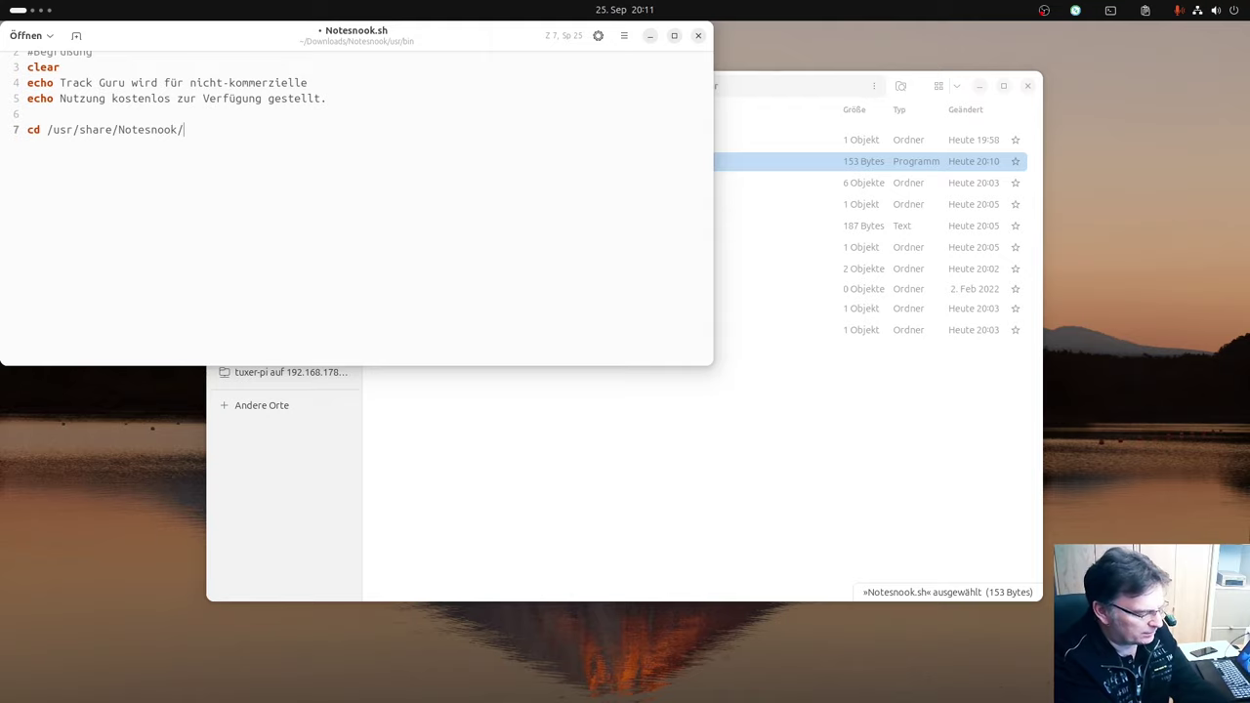
{"action": "type", "text": "."}
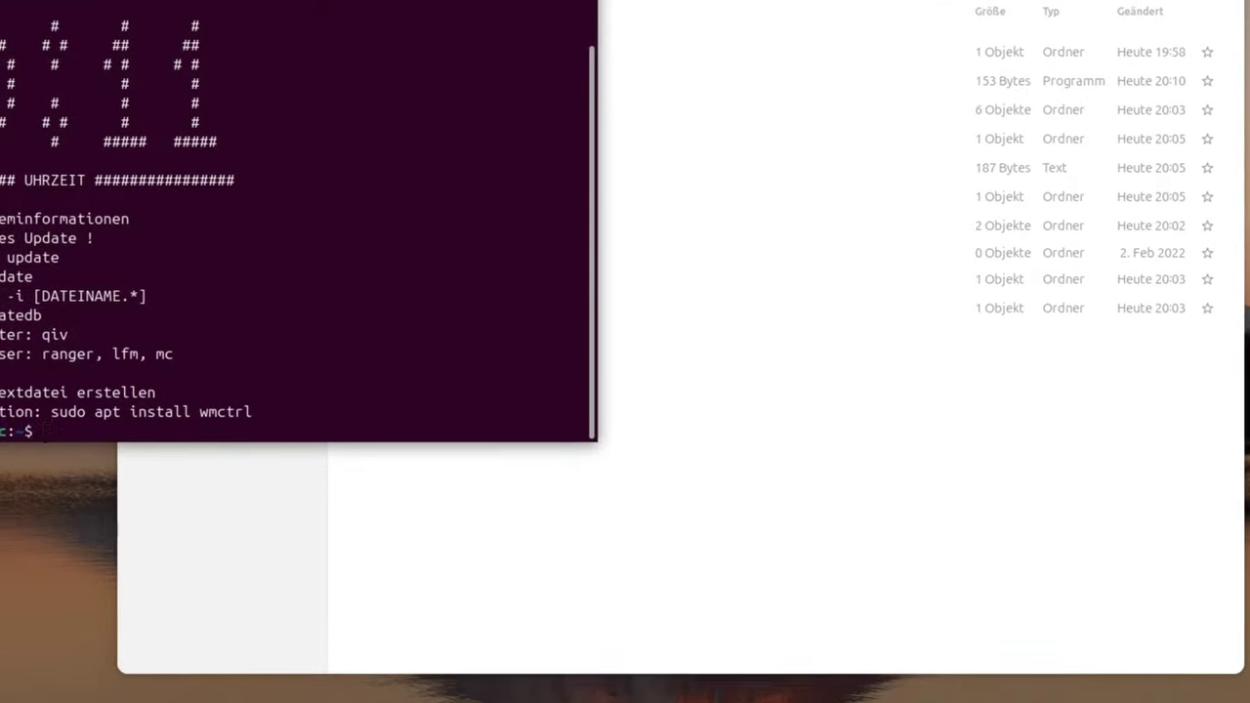
- In the terminal, move the window clear of the screen edge, change to the Downloads directory and list its contents
{"action": "left_click_drag", "start_coordinate": [340, 2], "coordinate": [645, 327]}
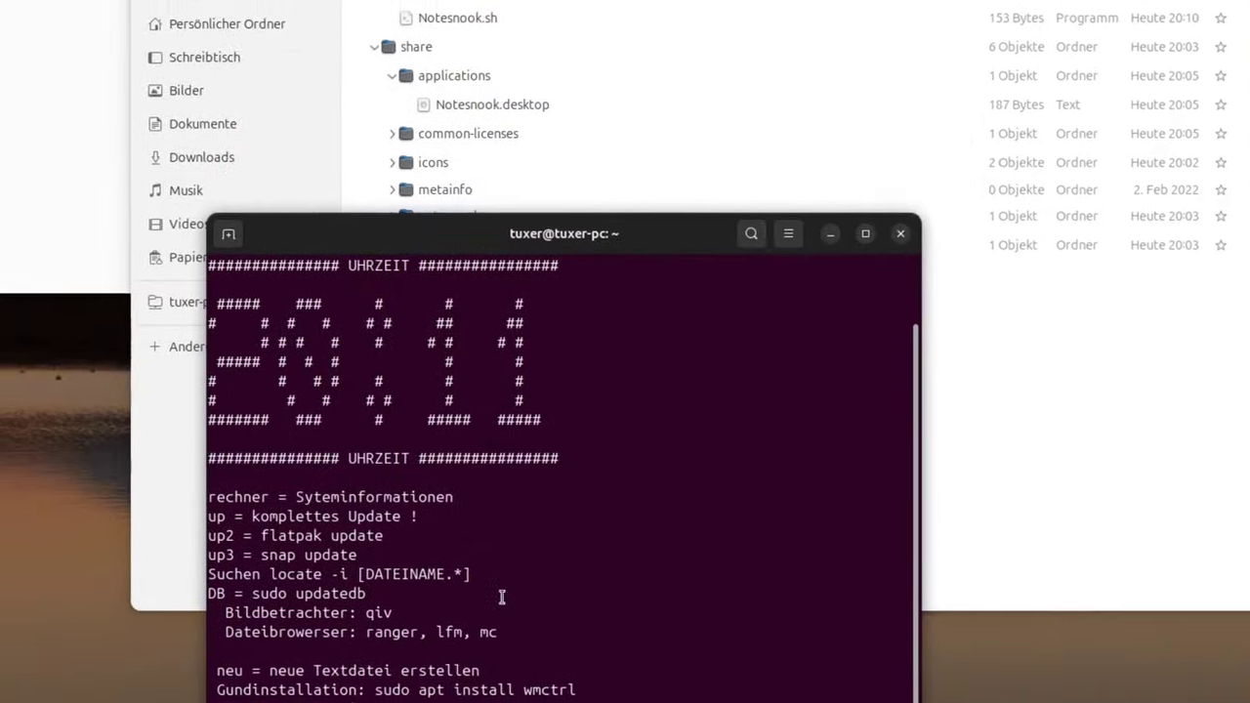
{"action": "type", "text": "cd Dowload"}
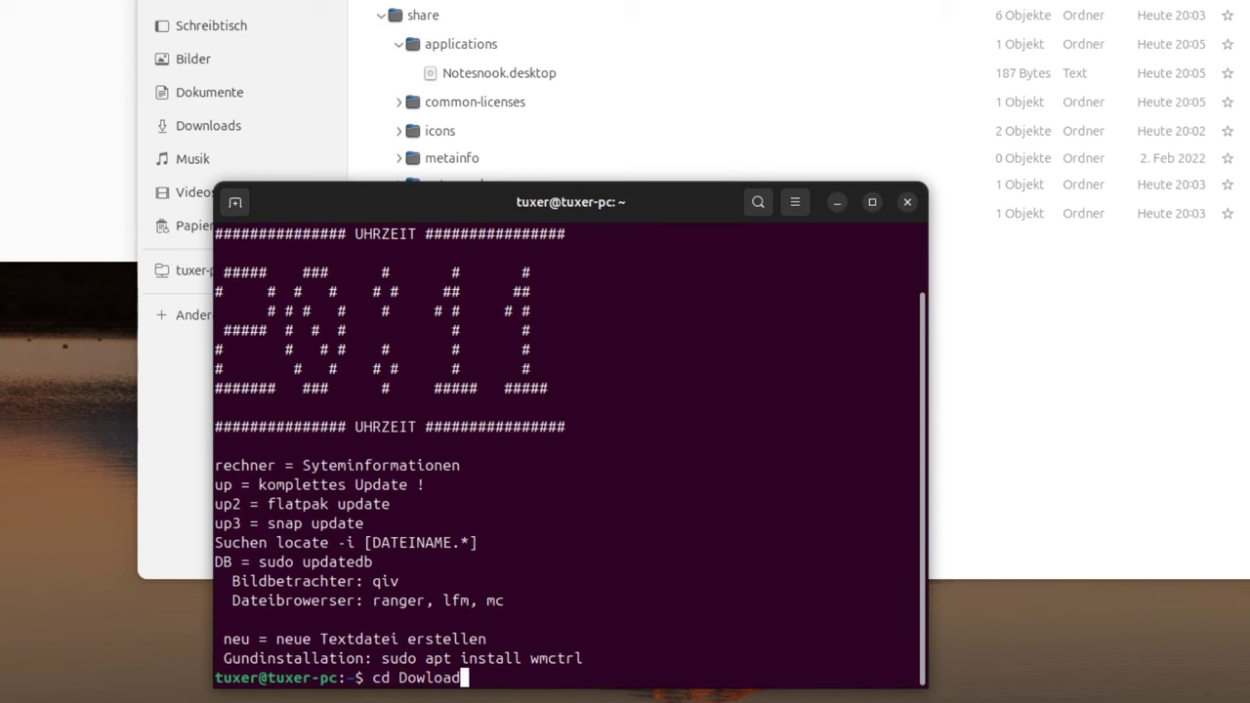
{"action": "key", "text": "Return"}
{"action": "type", "text": "cd Down"}
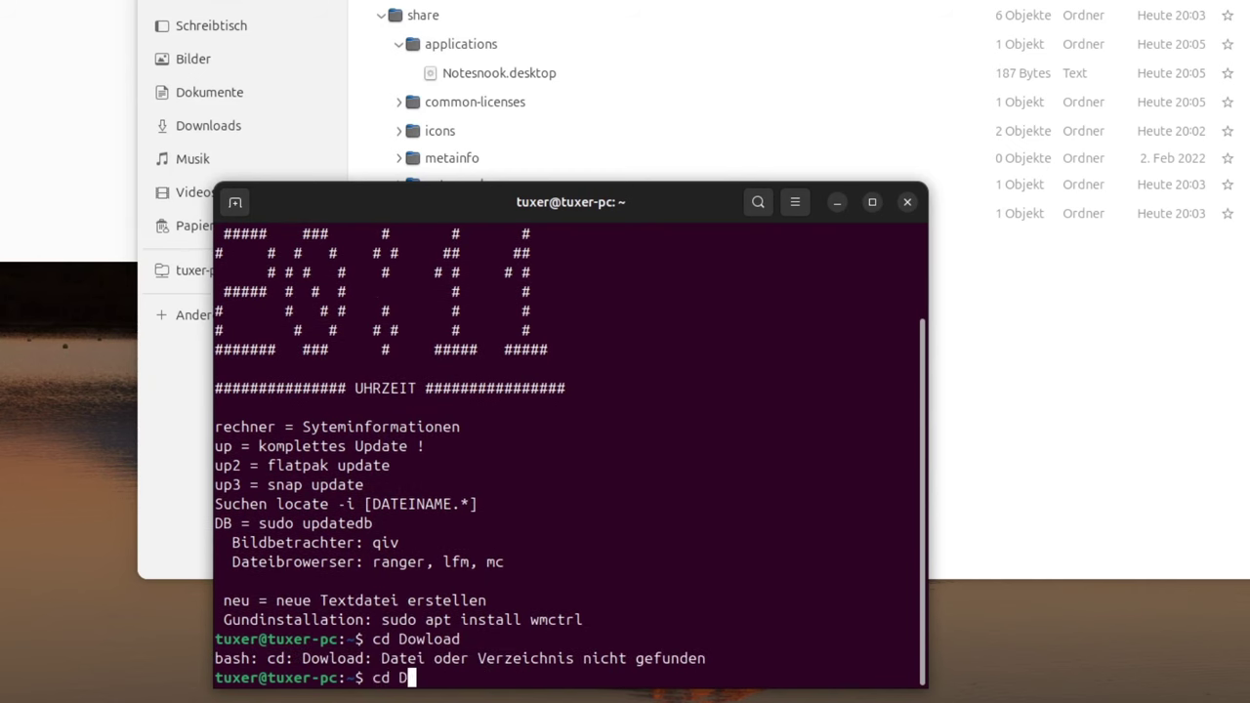
{"action": "key", "text": "Tab"}
{"action": "key", "text": "Return"}
{"action": "key", "text": "Return"}
{"action": "key", "text": "Return"}
{"action": "key", "text": "Return"}
{"action": "key", "text": "Return"}
{"action": "type", "text": "ls"}
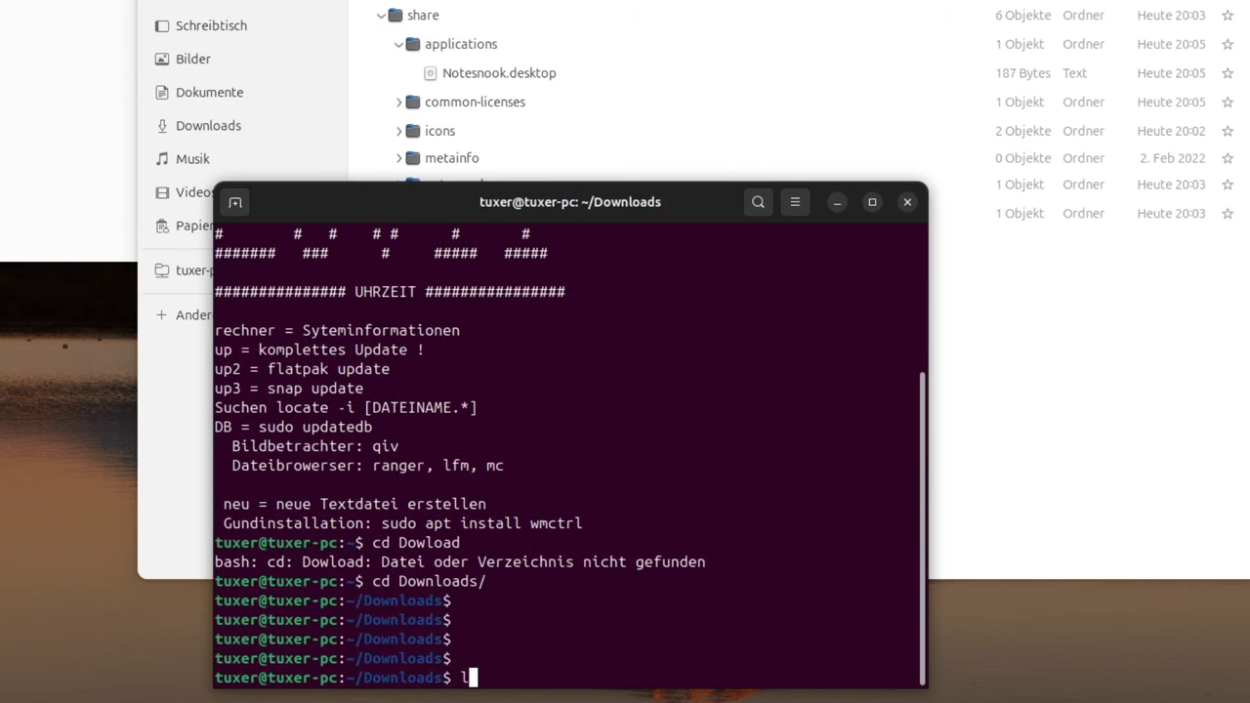
{"action": "key", "text": "Return"}
- Change to the Notesnook directory inside Downloads and list its contents
{"action": "type", "text": "cd No"}
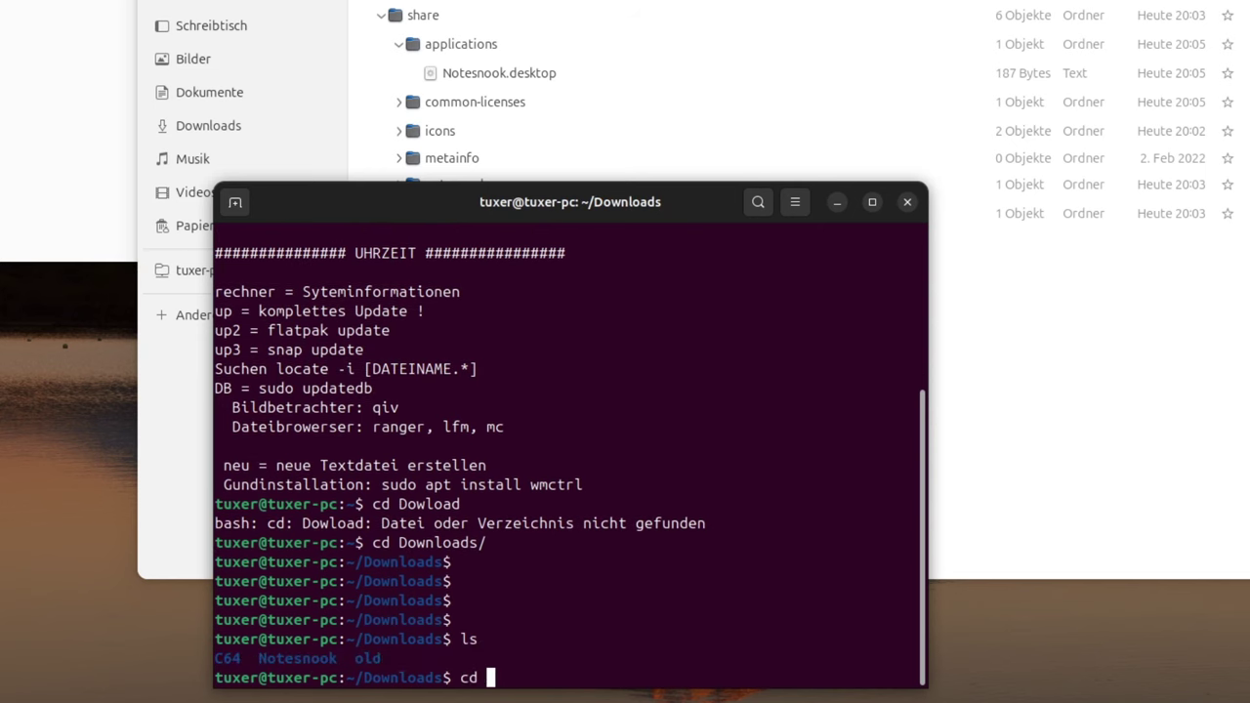
{"action": "type", "text": "te"}
{"action": "key", "text": "Tab"}
{"action": "key", "text": "Return"}
{"action": "key", "text": "Return"}
{"action": "key", "text": "Return"}
{"action": "key", "text": "Return"}
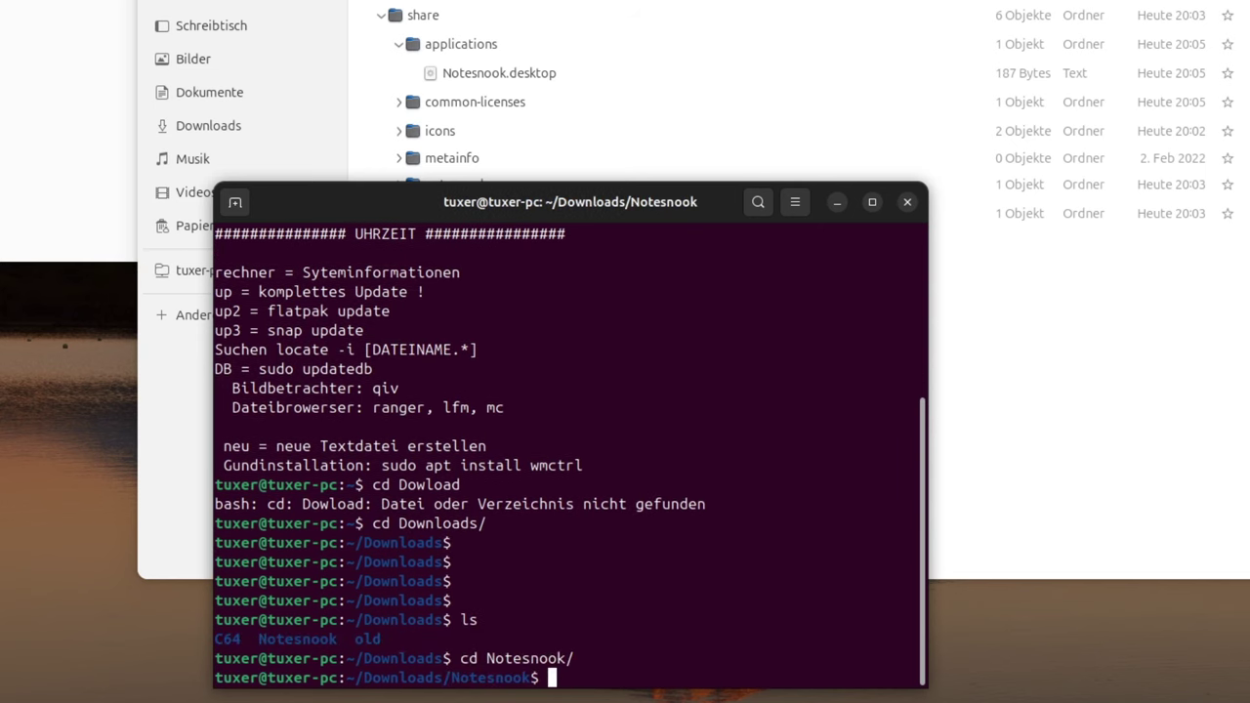
{"action": "type", "text": "ls"}
{"action": "key", "text": "Return"}
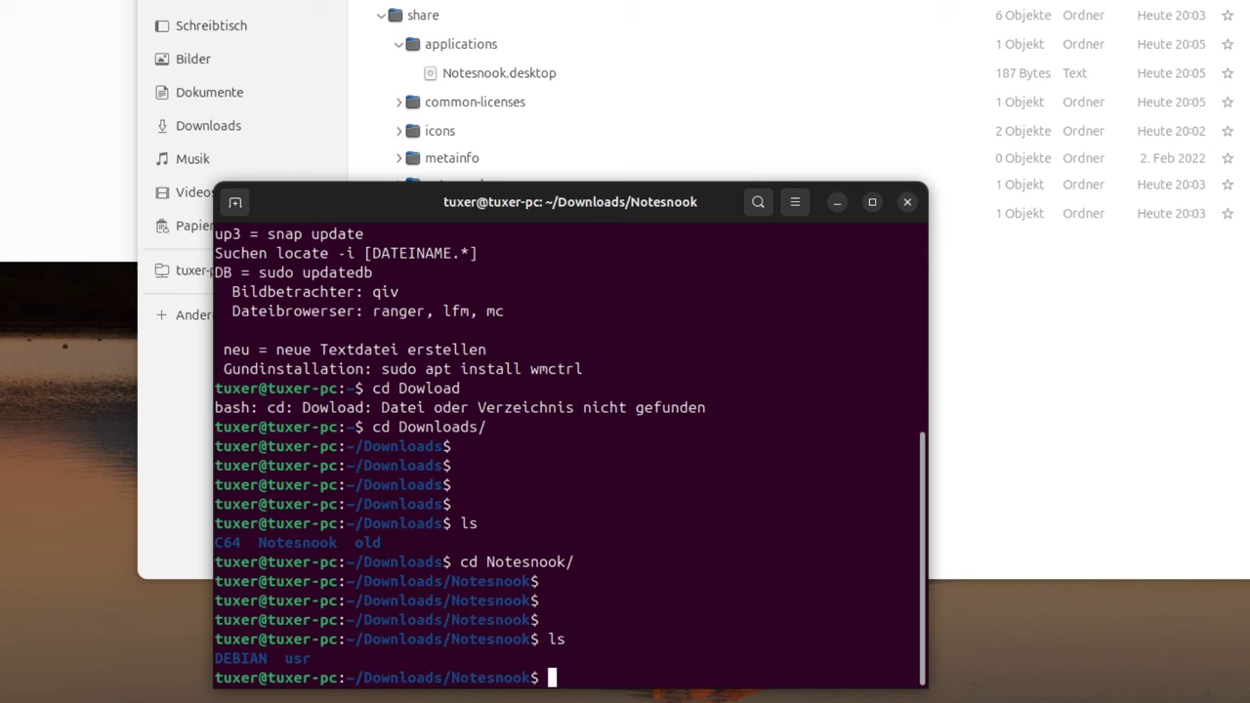
- Change to the share directory inside usr in the terminal and list its contents
{"action": "type", "text": "cd usr"}
{"action": "key", "text": "Return"}
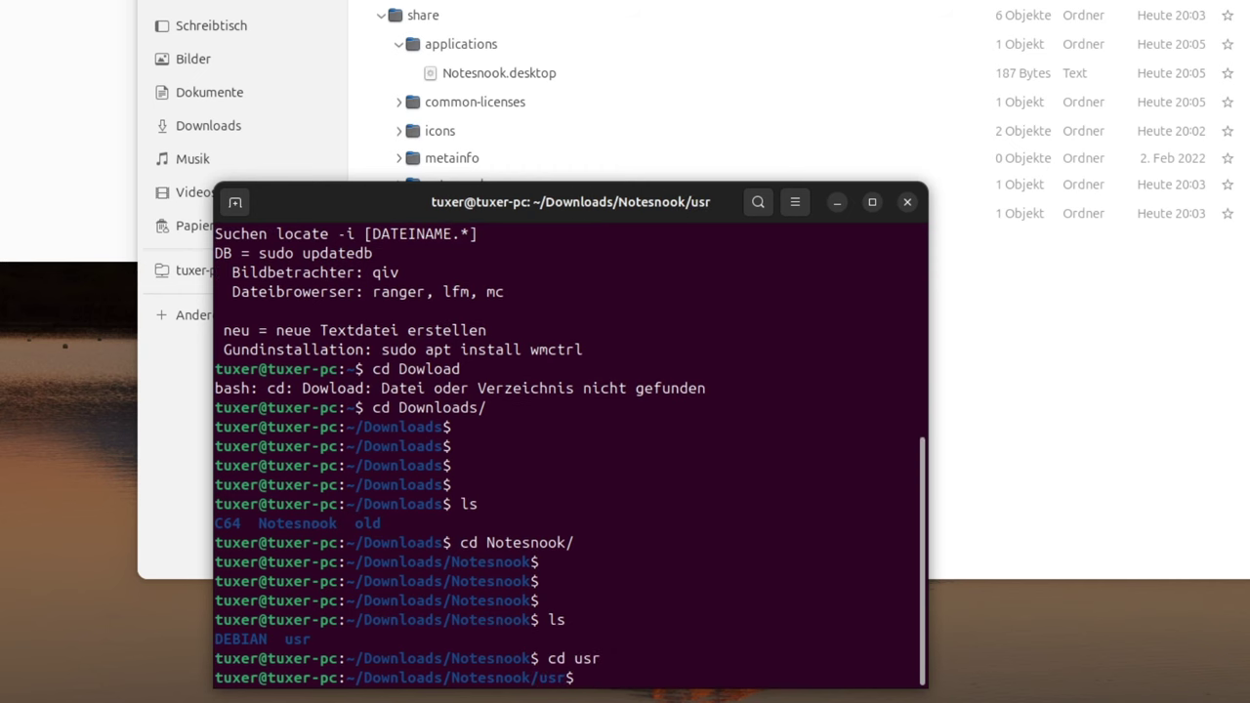
{"action": "type", "text": "cd share/"}
{"action": "key", "text": "Return"}
{"action": "key", "text": "Return"}
{"action": "key", "text": "Return"}
{"action": "type", "text": "list"}
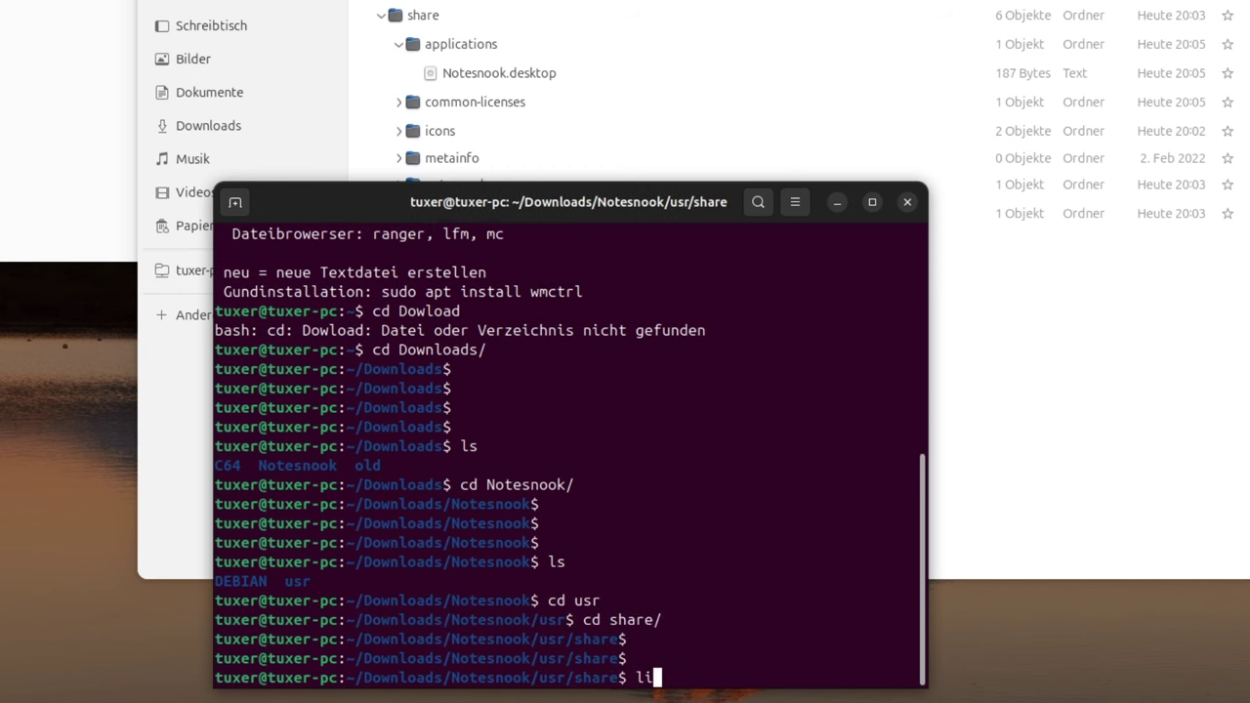
{"action": "key", "text": "Return"}
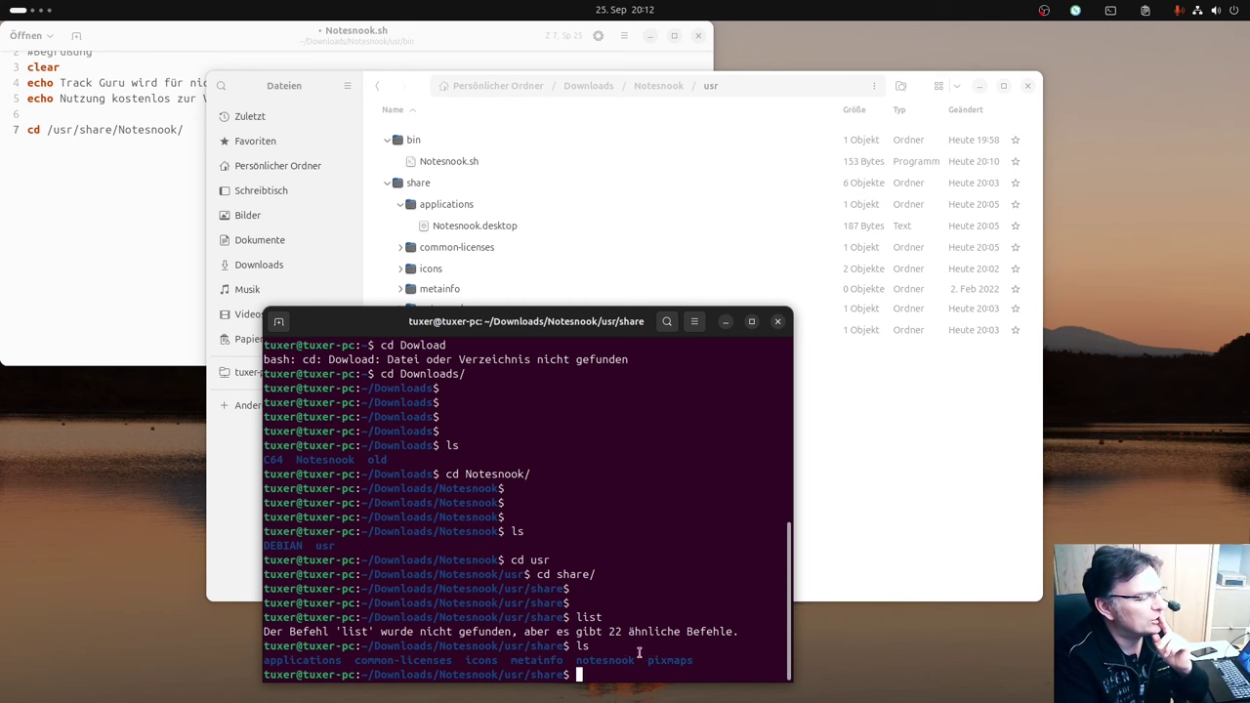
- In the file manager, rename the notesnook folder inside usr/share to Notesnook with a capital N
{"action": "left_click", "coordinate": [522, 276]}
{"action": "left_click", "coordinate": [466, 311]}
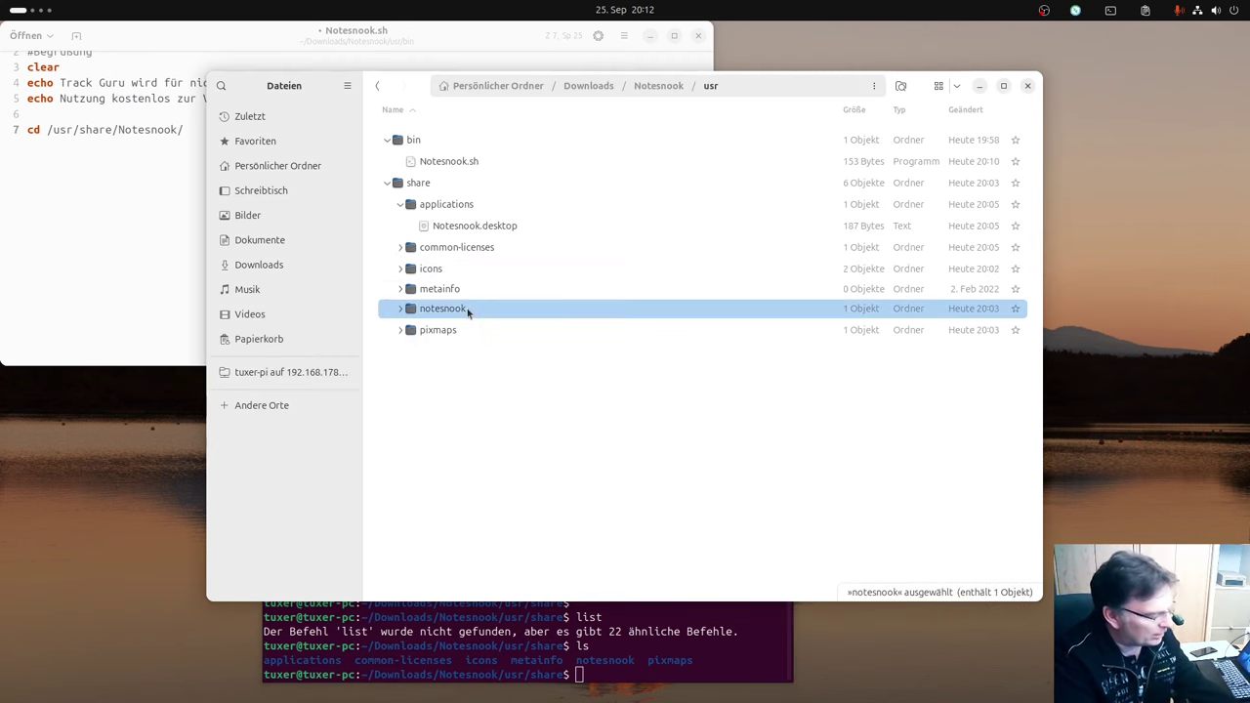
{"action": "key", "text": "F2"}
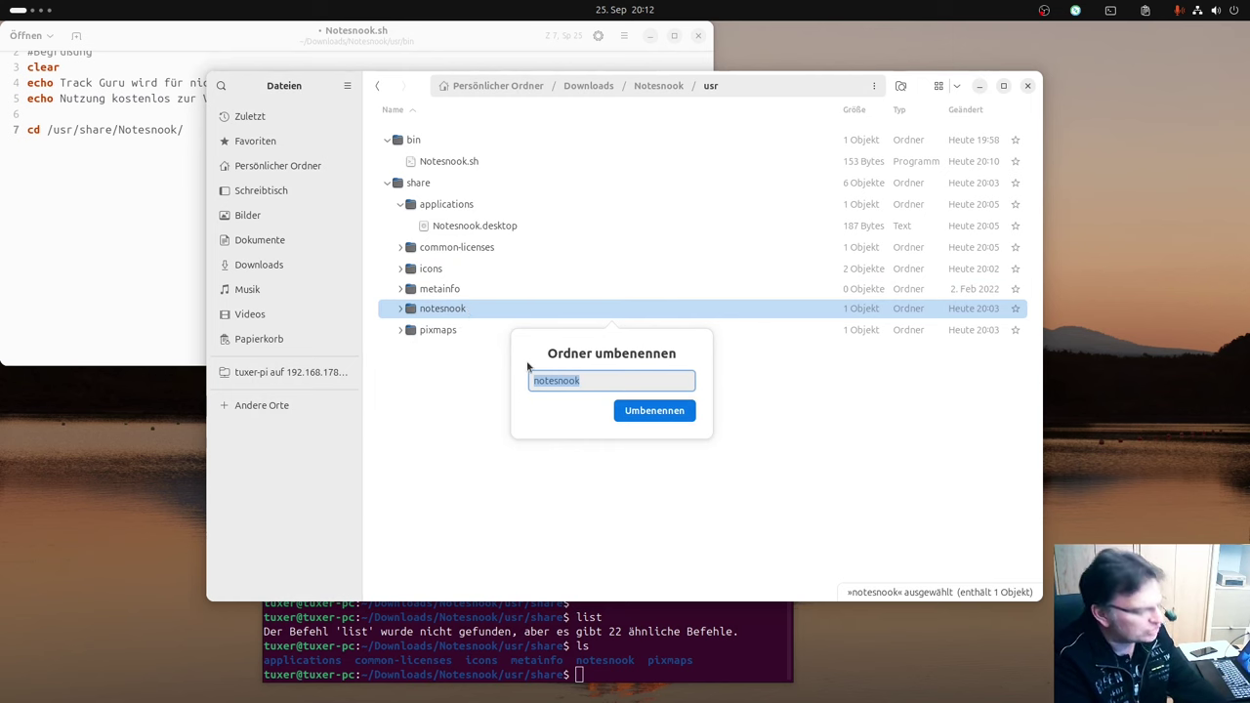
{"action": "type", "text": "Notesnook"}
{"action": "left_click", "coordinate": [654, 410]}
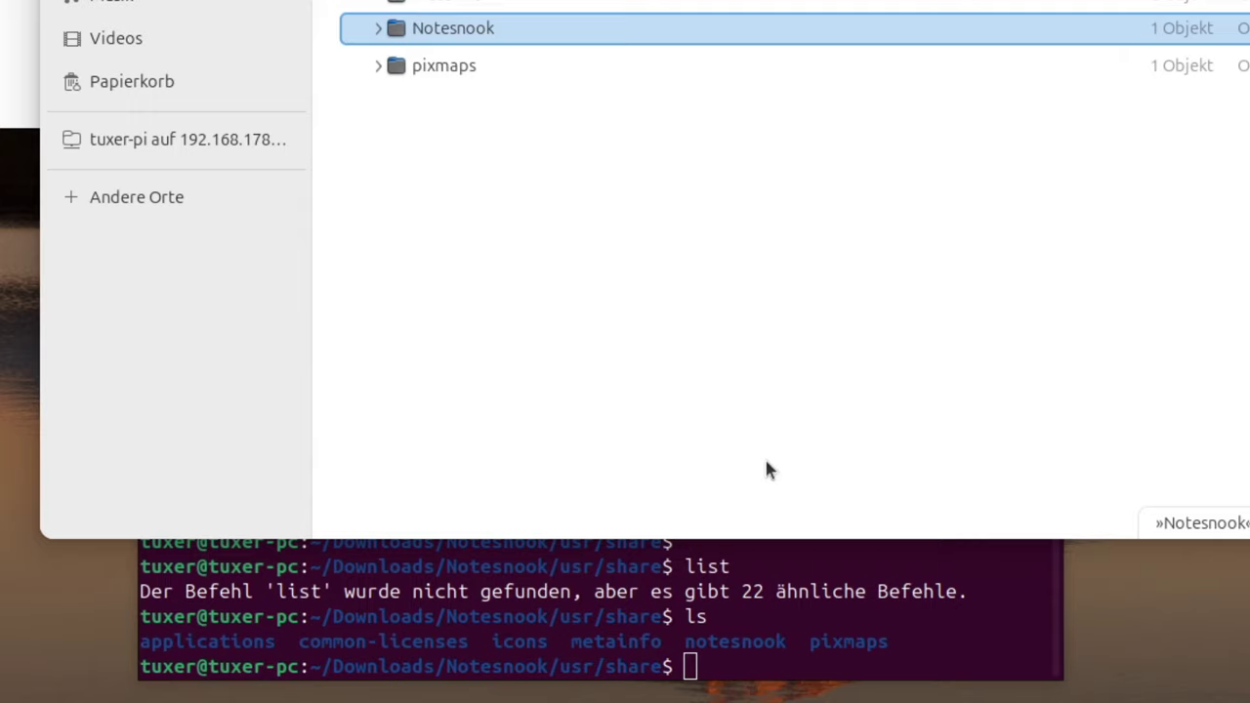
- Back in the terminal, change to the renamed Notesnook directory and list its contents
{"action": "left_click", "coordinate": [809, 641]}
{"action": "type", "text": "cd "}
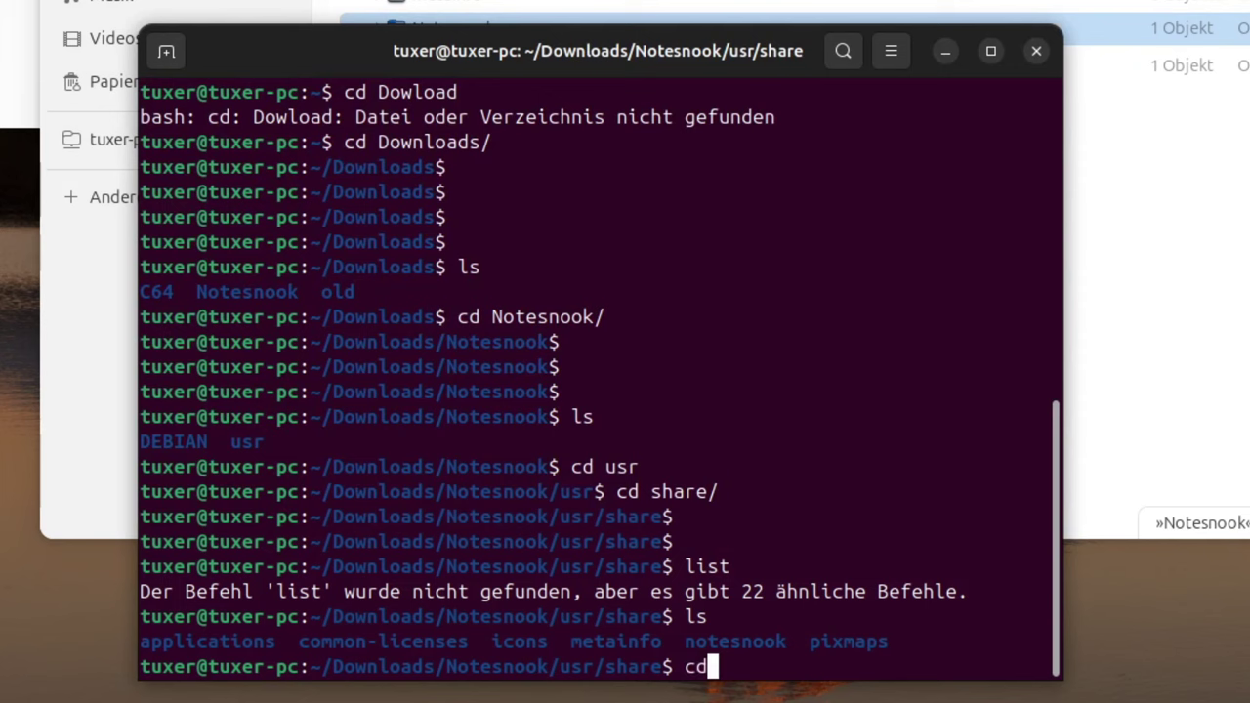
{"action": "type", "text": "Notesnook/"}
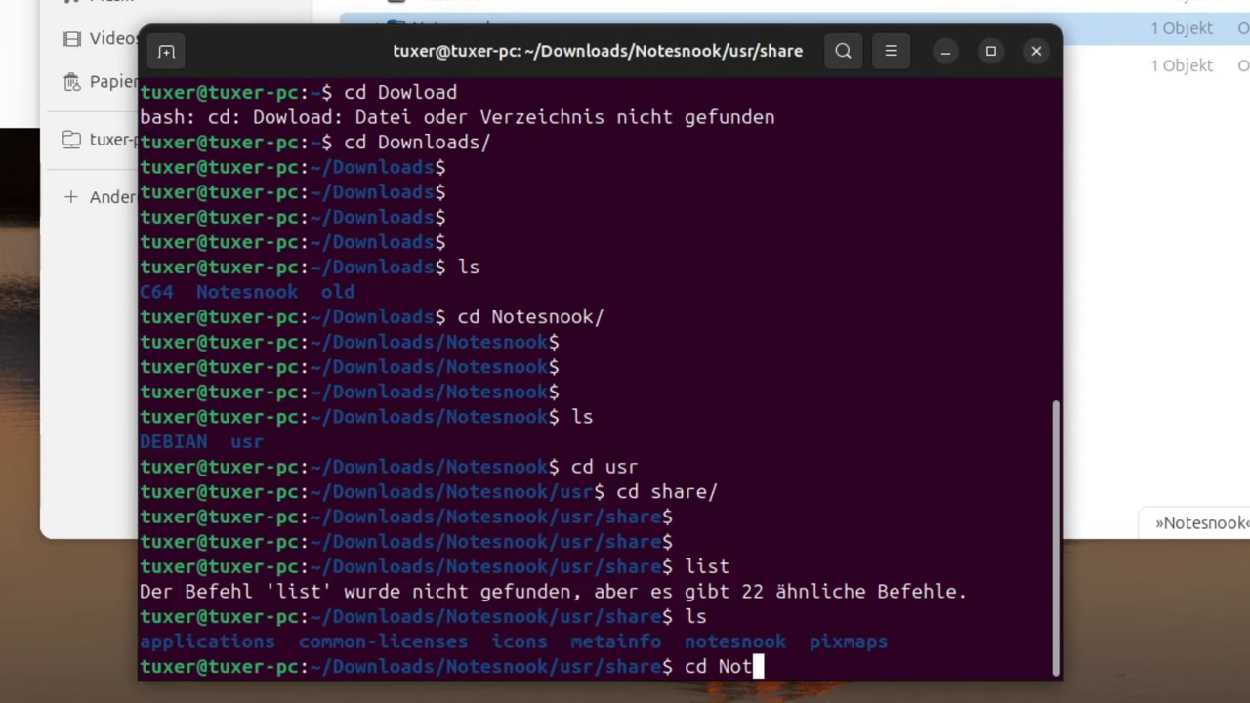
{"action": "key", "text": "Return"}
{"action": "key", "text": "Return"}
{"action": "key", "text": "Return"}
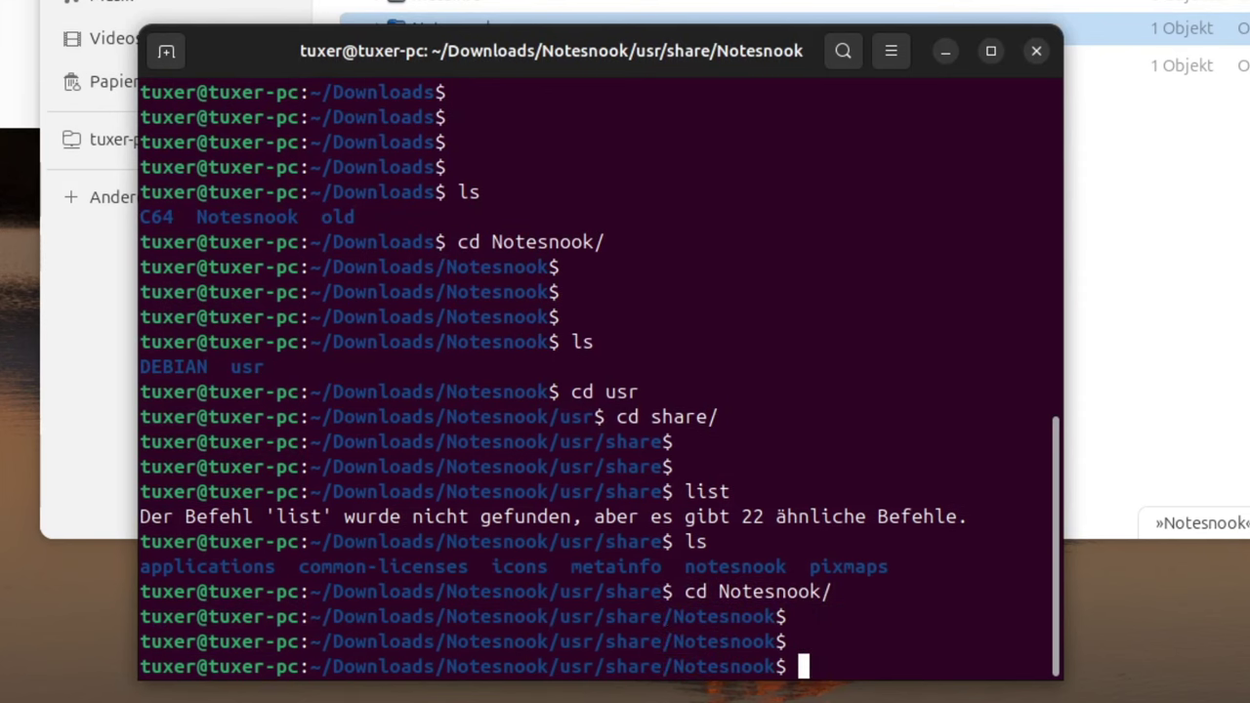
{"action": "type", "text": "ls"}
{"action": "key", "text": "Return"}
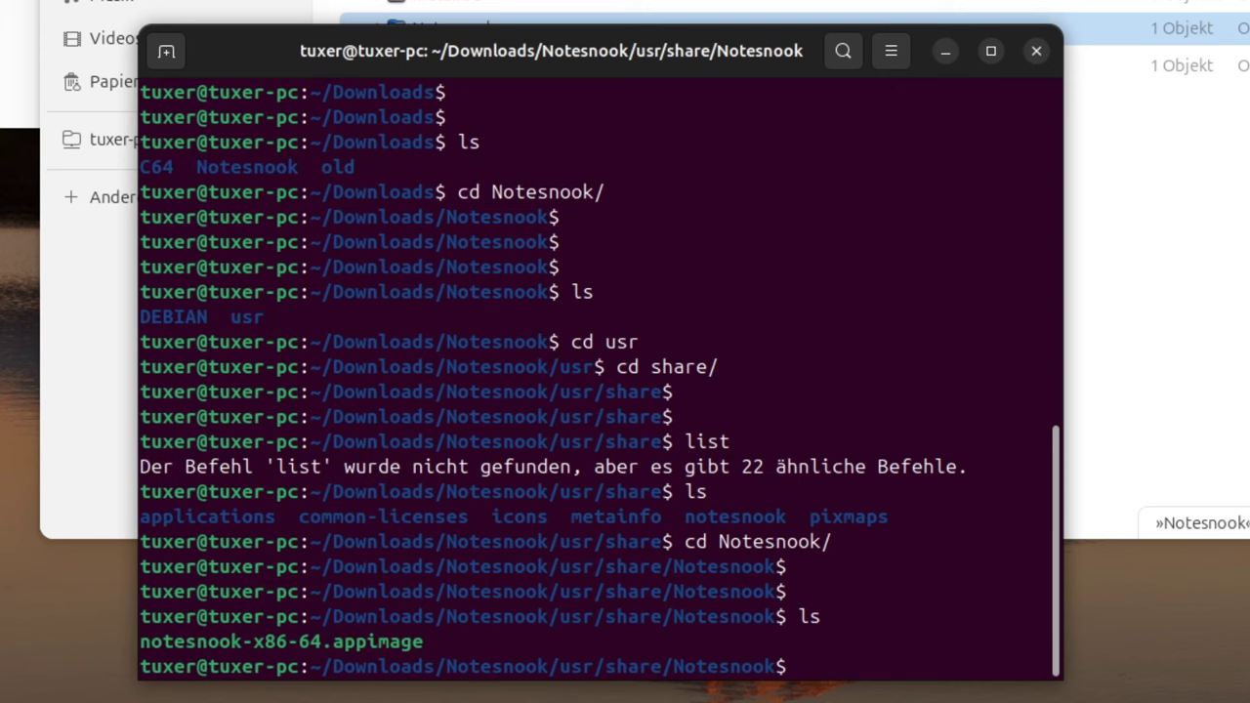
- Copy the file name notesnook-x86-64.appimage from the listing and try to run it with a ./ prefix
{"action": "left_click_drag", "start_coordinate": [414, 642], "coordinate": [134, 648]}
{"action": "right_click", "coordinate": [156, 656]}
{"action": "left_click", "coordinate": [200, 418]}
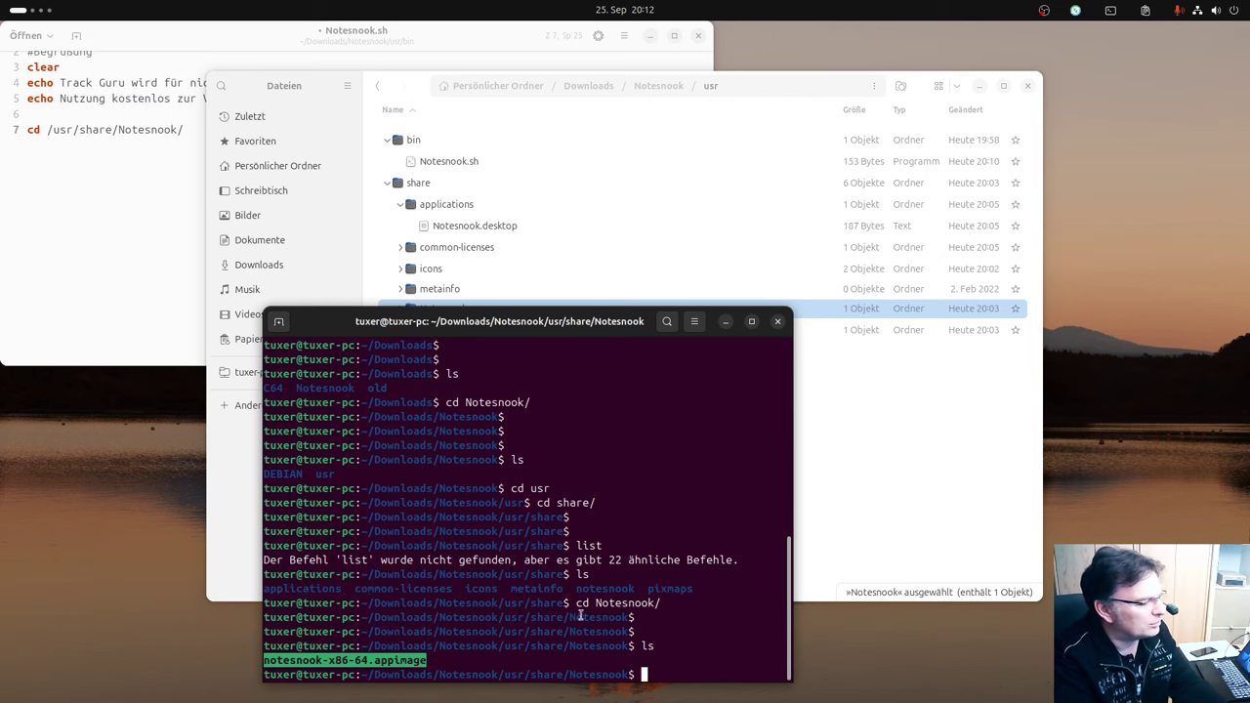
{"action": "left_click", "coordinate": [804, 664]}
{"action": "type", "text": "."}
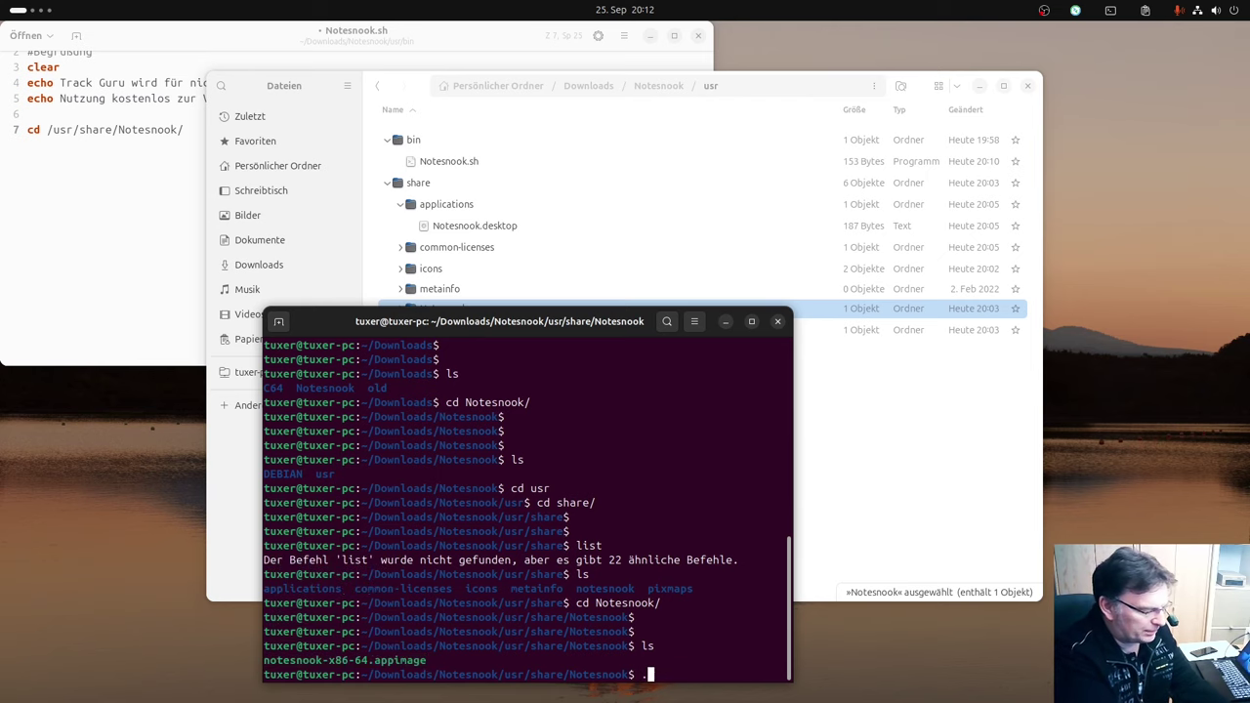
{"action": "type", "text": "/"}
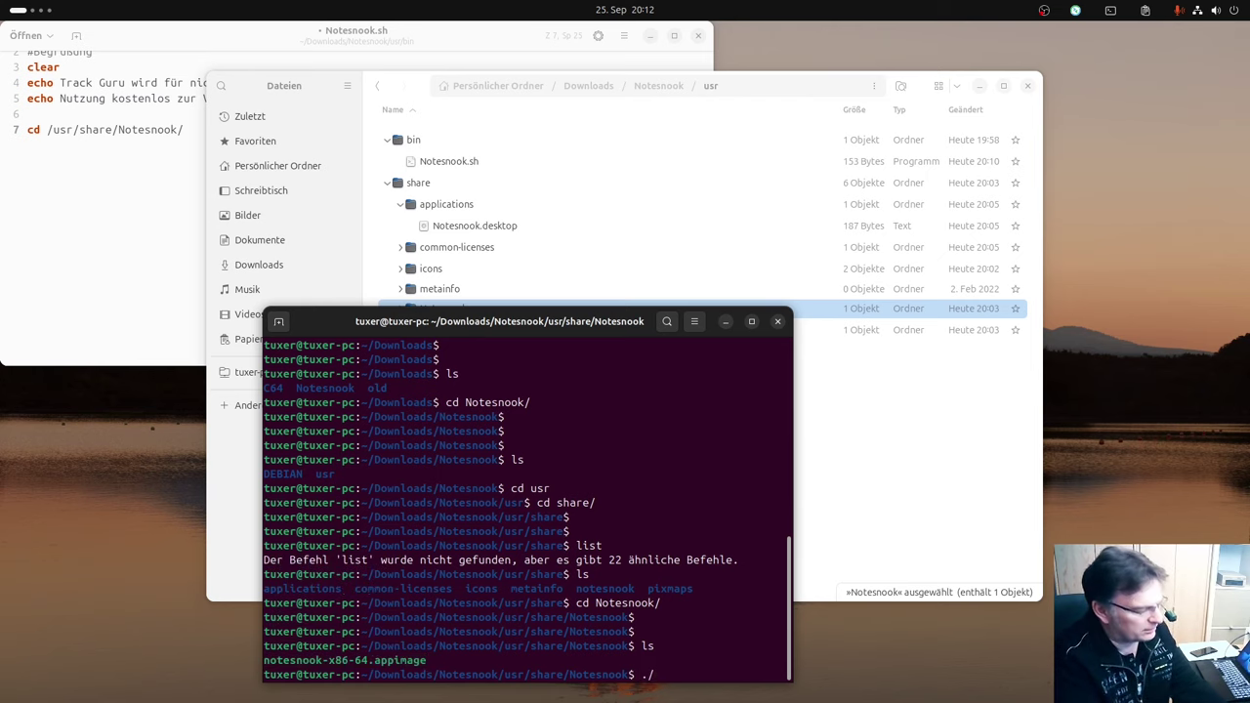
{"action": "right_click", "coordinate": [718, 674]}
{"action": "left_click", "coordinate": [754, 577]}
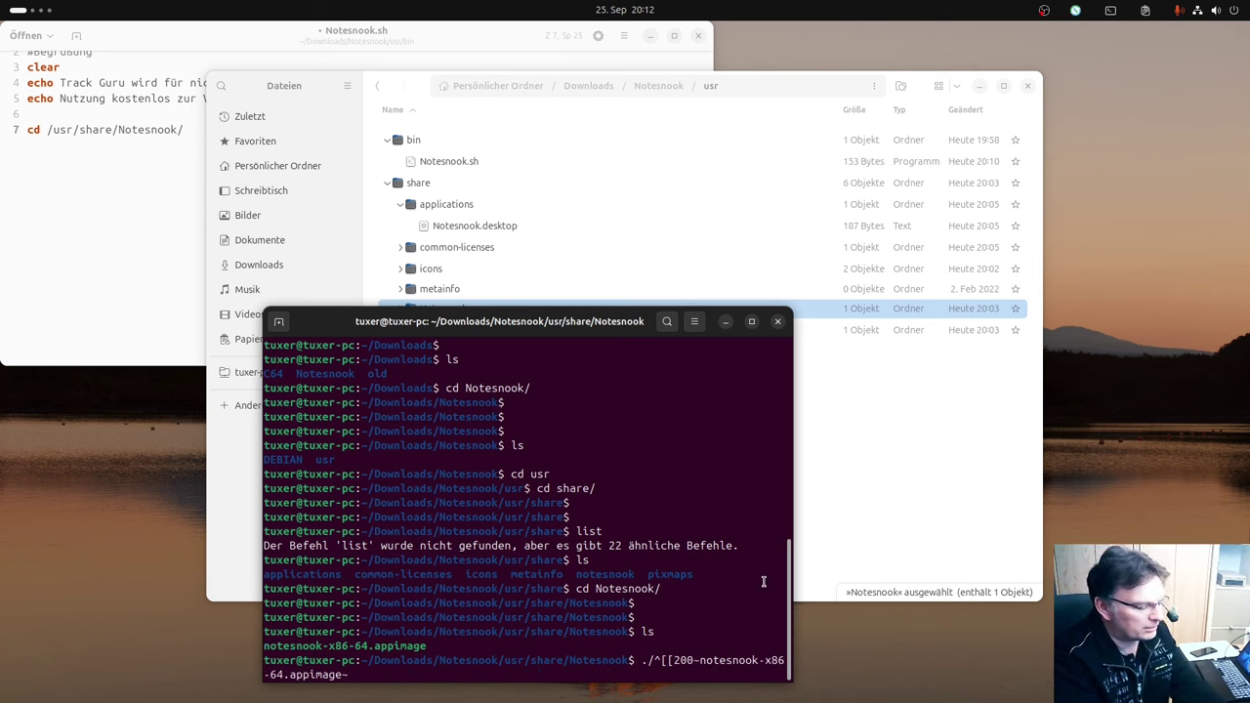
{"action": "key", "text": "Return"}
{"action": "key", "text": "Return"}
{"action": "key", "text": "Return"}
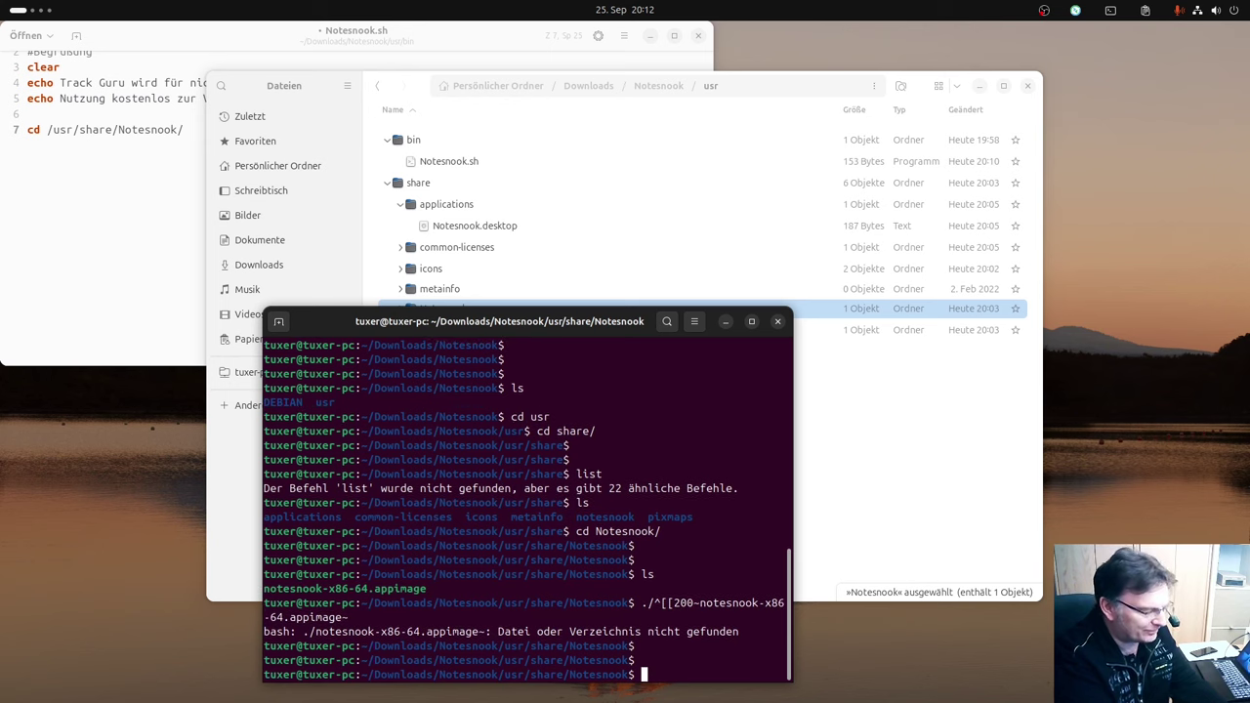
- Run ./notesnook-x86-64.appimage from a fresh prompt using the copied file name
{"action": "type", "text": "./"}
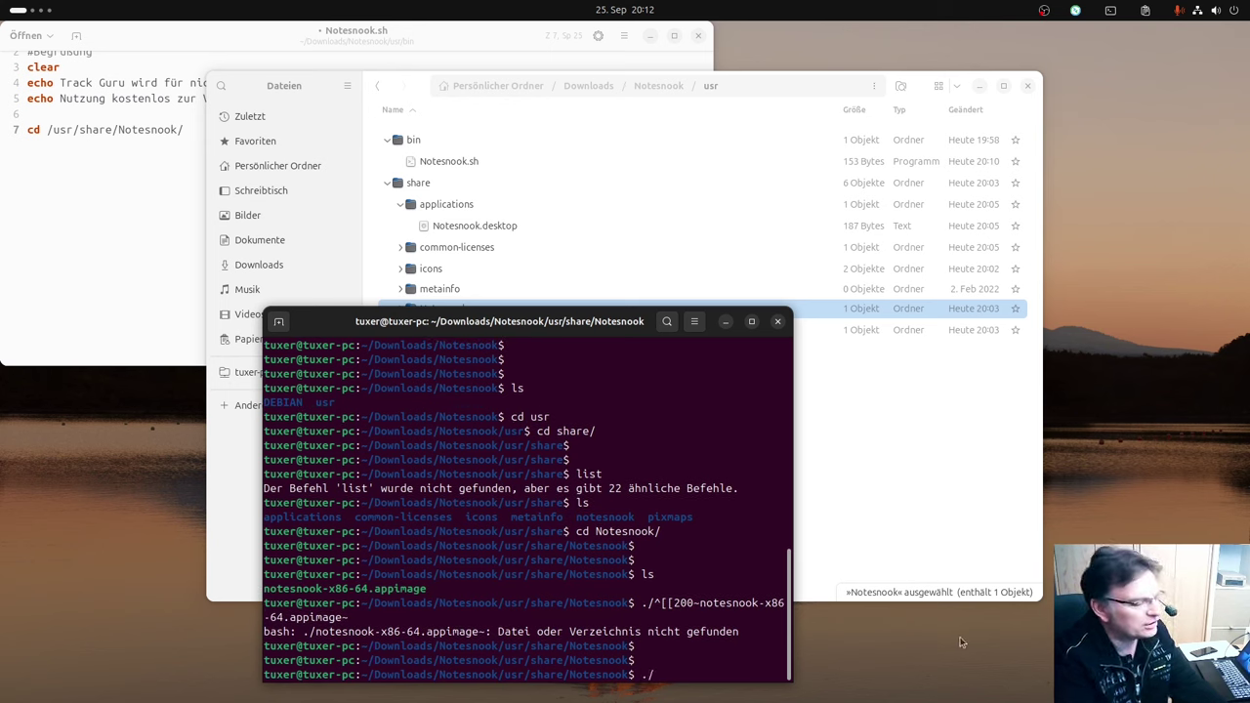
{"action": "right_click", "coordinate": [668, 674]}
{"action": "left_click", "coordinate": [724, 575]}
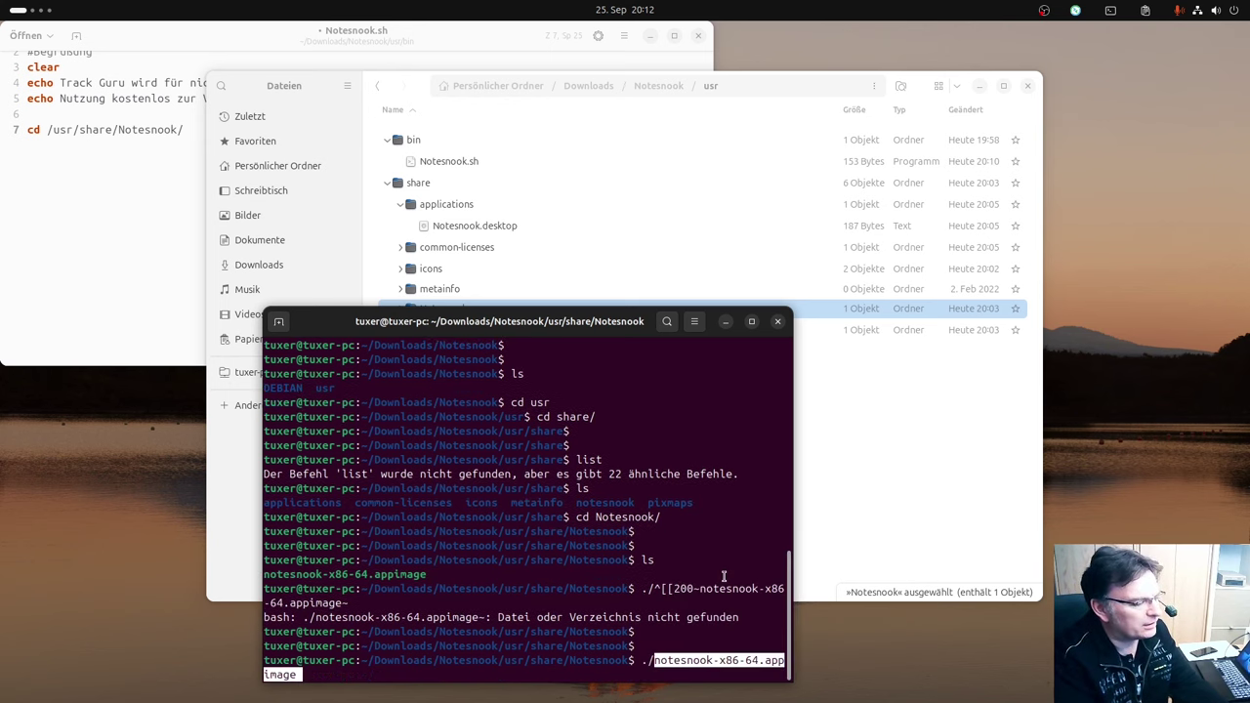
{"action": "key", "text": "Return"}
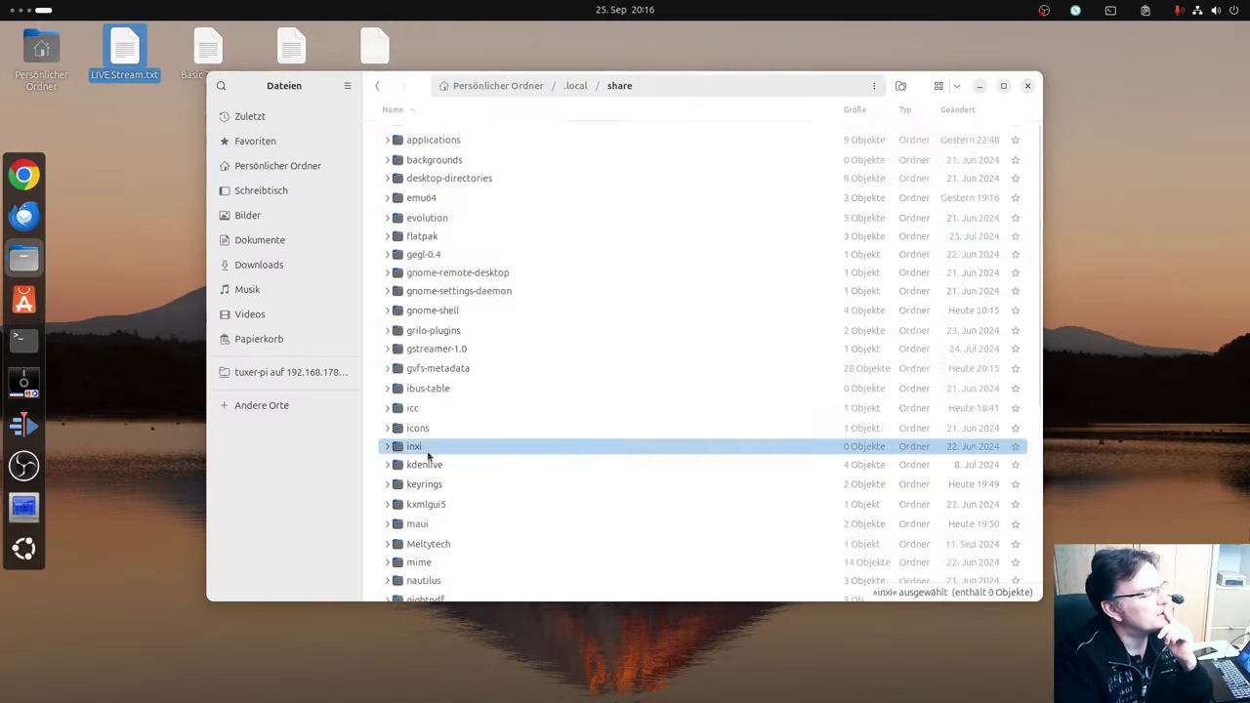
- Open info.txt in the .local/share/nightpdf folder and copy its first line, sudo sysctl -w kernel.apparmor_restrict_unprivileged_userns=0
{"action": "scroll", "coordinate": [428, 456], "scroll_direction": "down", "scroll_amount": 3}
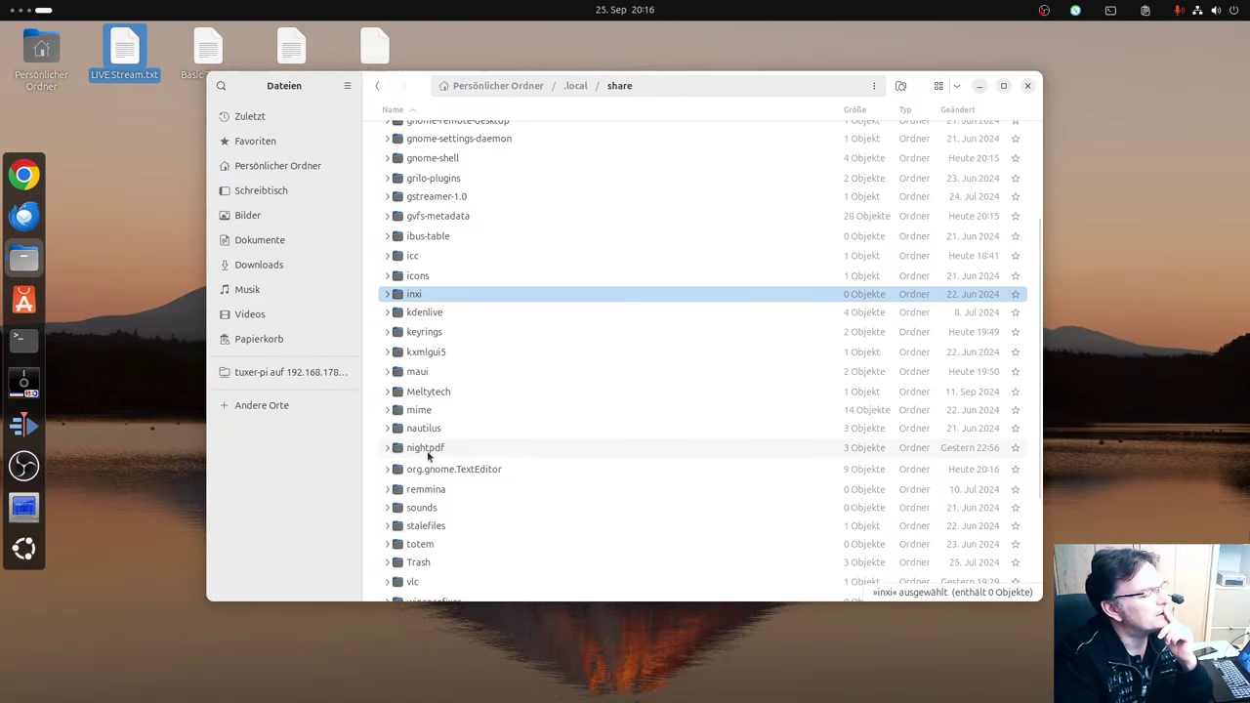
{"action": "double_click", "coordinate": [463, 448]}
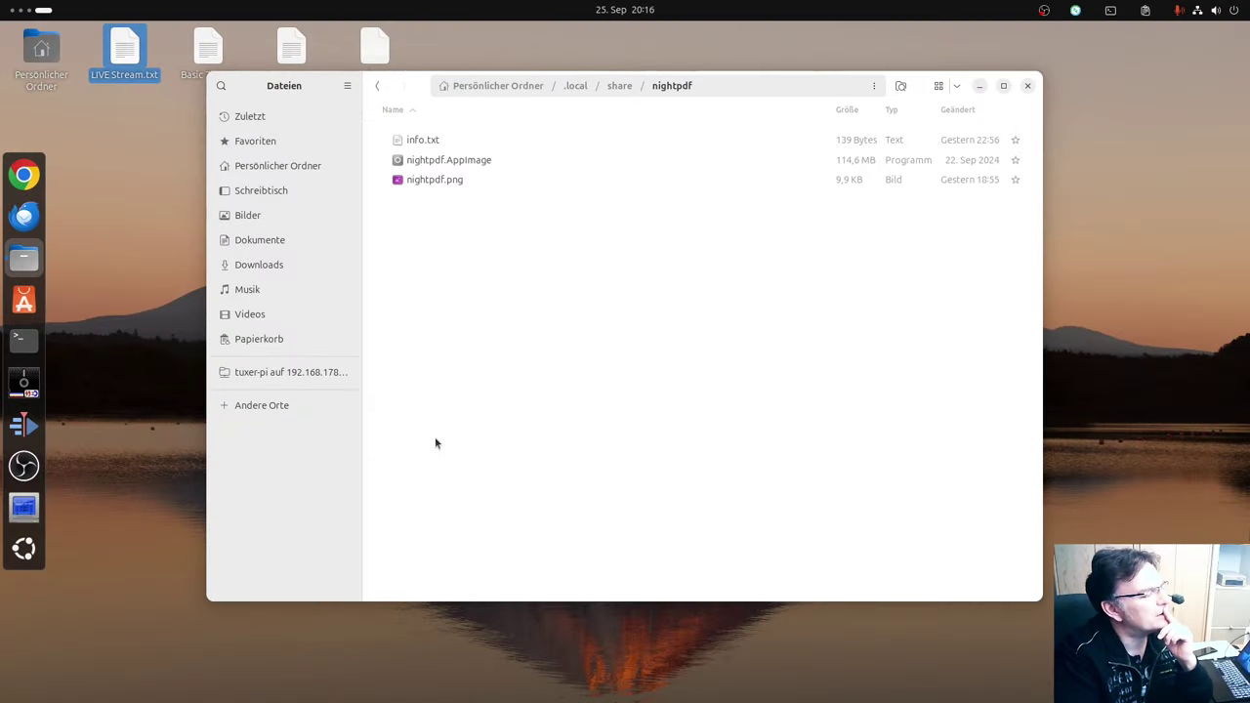
{"action": "double_click", "coordinate": [436, 143]}
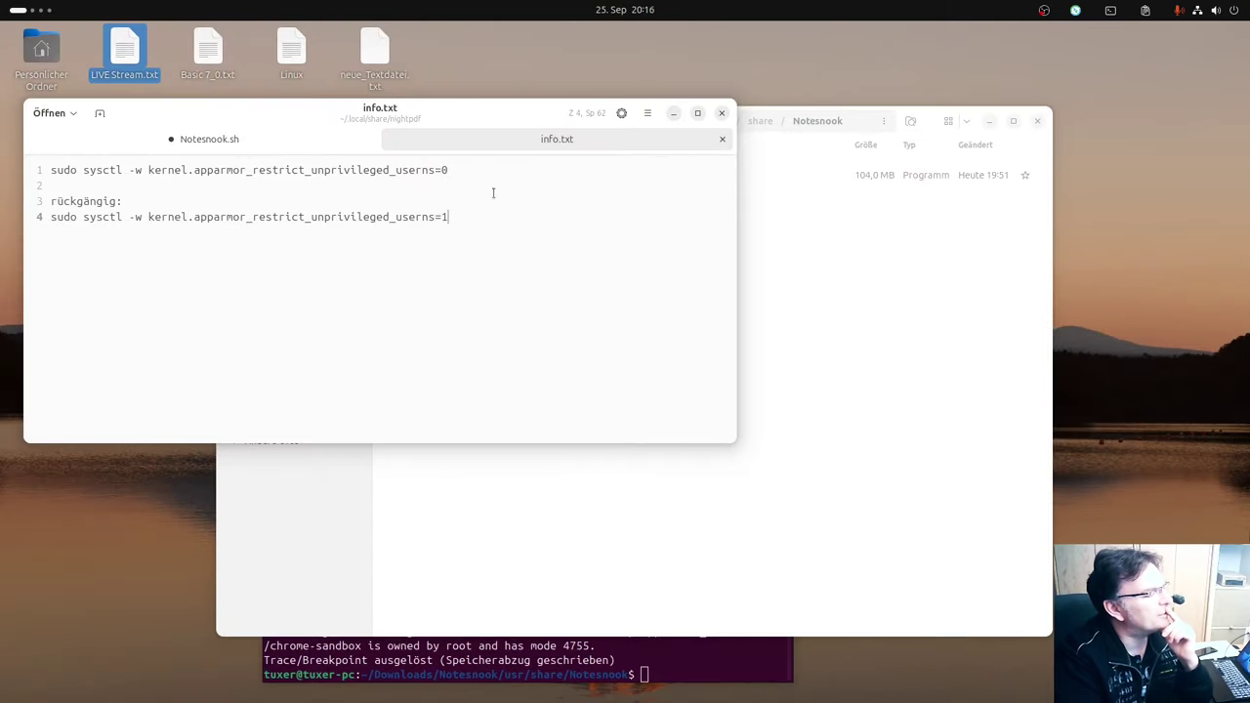
{"action": "left_click_drag", "start_coordinate": [455, 170], "coordinate": [40, 172]}
{"action": "right_click", "coordinate": [86, 175]}
{"action": "left_click", "coordinate": [145, 208]}
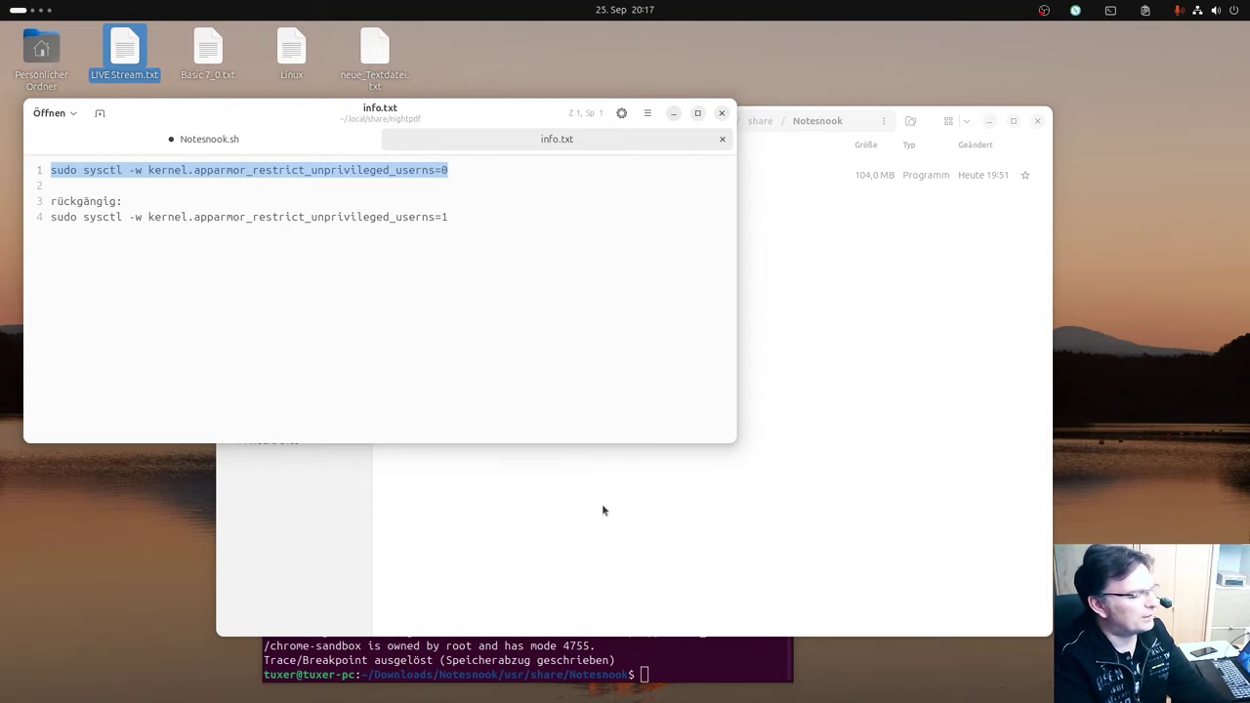
- Run the copied sysctl command in the terminal and authorise it with the sudo password
{"action": "left_click", "coordinate": [644, 651]}
{"action": "key", "text": "ctrl+shift+v"}
{"action": "key", "text": "Return"}
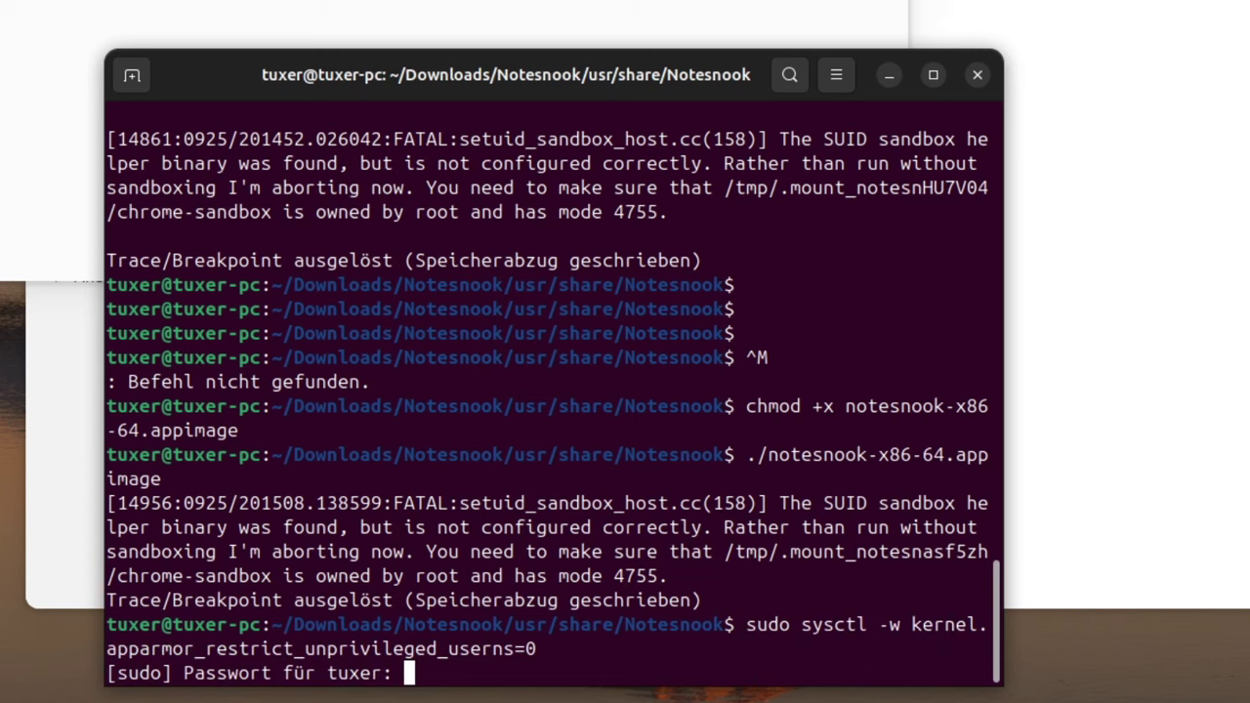
{"action": "key", "text": "Return"}
- Recall and rerun ./notesnook-x86-64.appimage as a launch test, and close the Notesnook and terminal windows
{"action": "key", "text": "Up"}
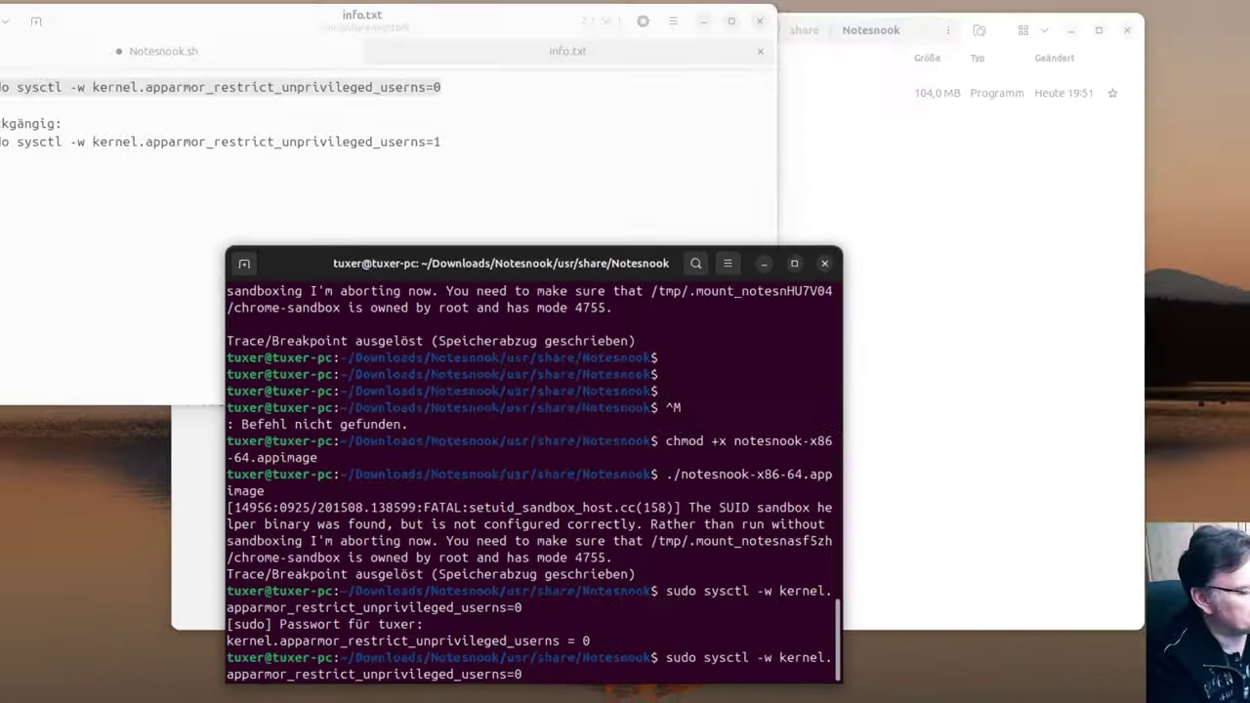
{"action": "key", "text": "Up"}
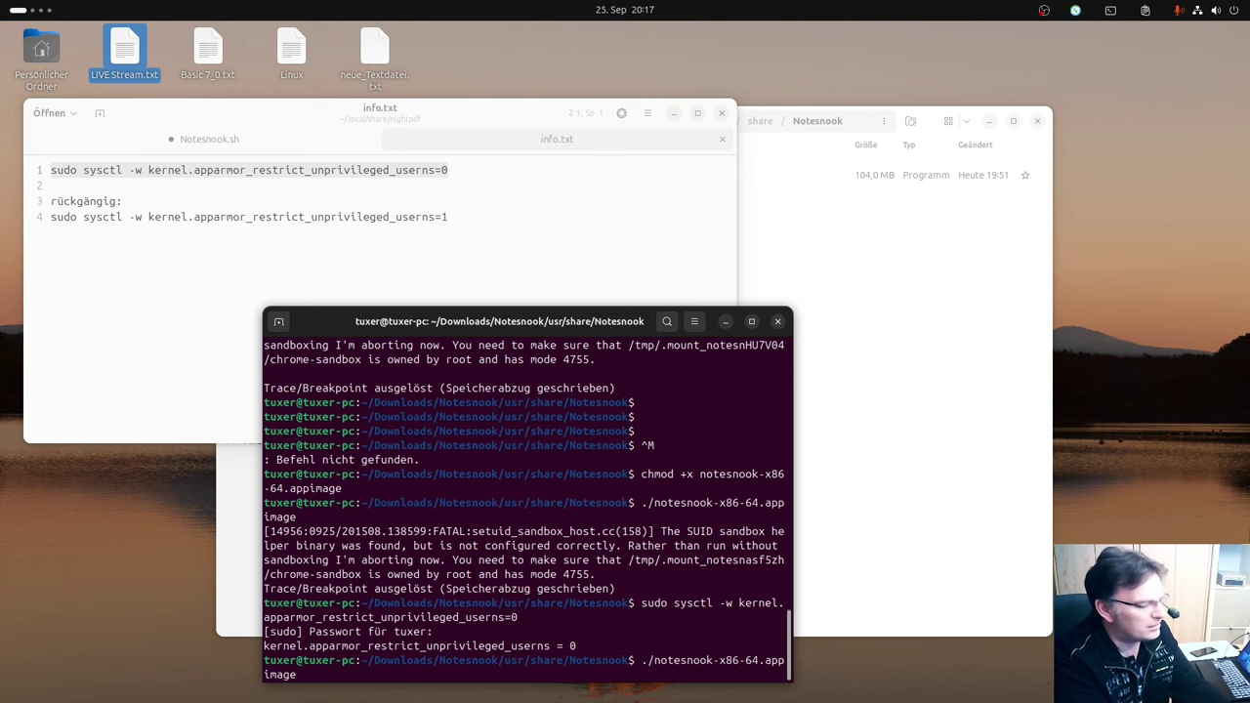
{"action": "key", "text": "Return"}
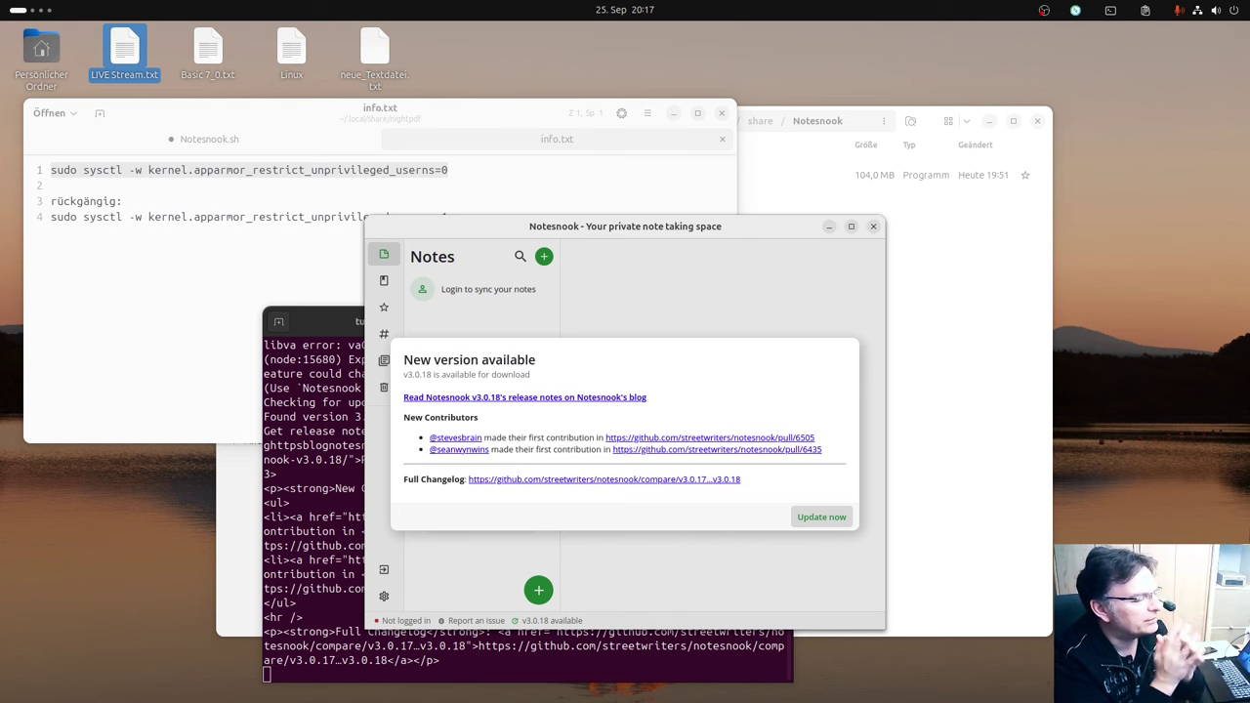
{"action": "left_click", "coordinate": [873, 225]}
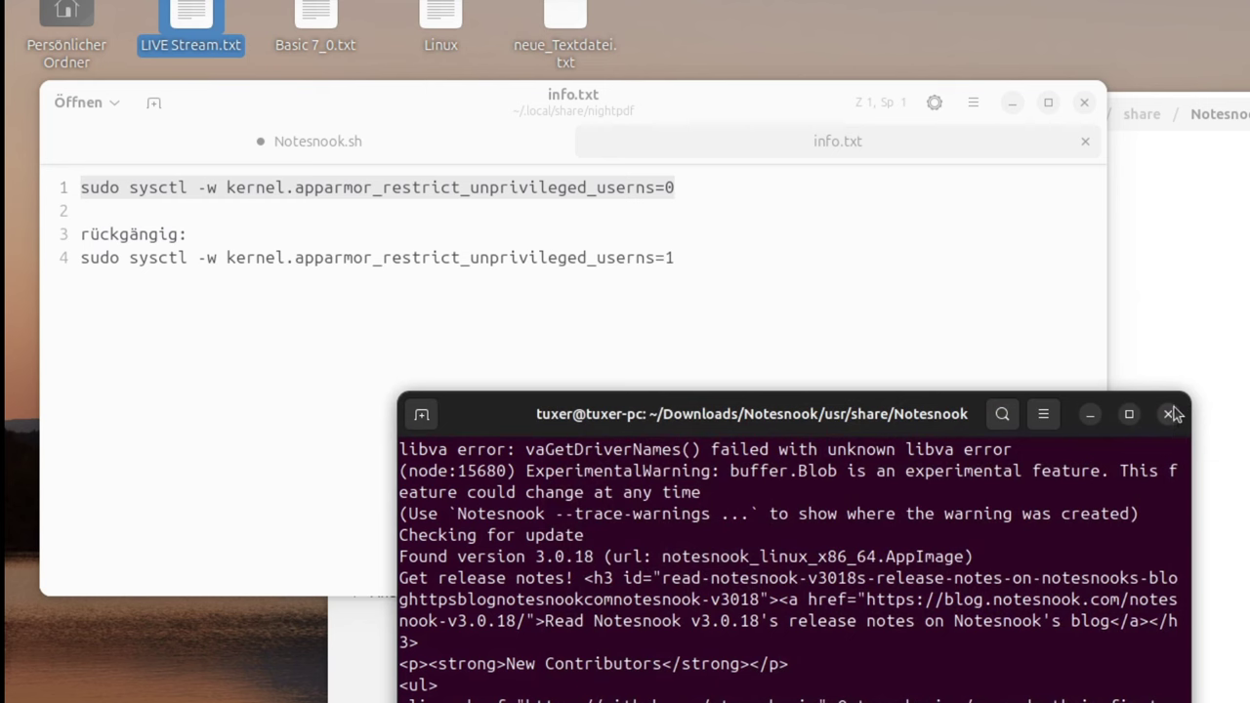
{"action": "left_click", "coordinate": [1169, 414]}
- Copy the userns=0 sysctl command from info.txt, close that file and paste the command above the cd line in Notesnook.sh
{"action": "right_click", "coordinate": [637, 228]}
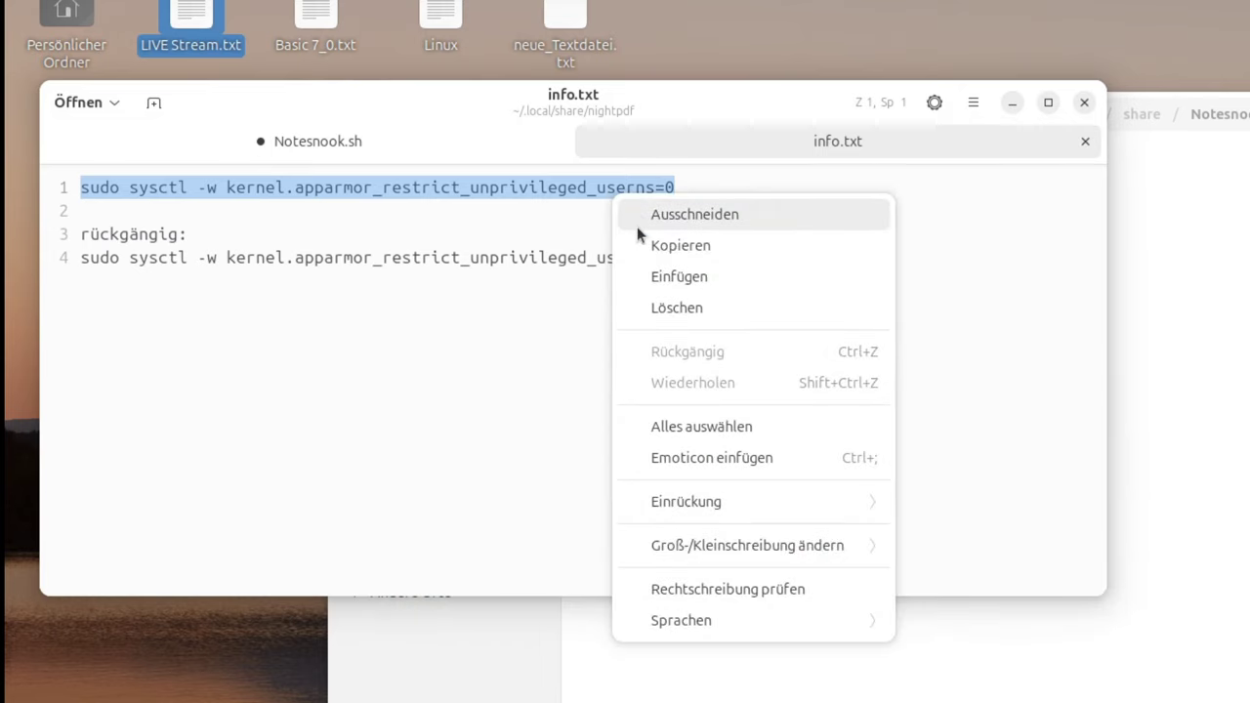
{"action": "left_click", "coordinate": [682, 245]}
{"action": "left_click", "coordinate": [1083, 144]}
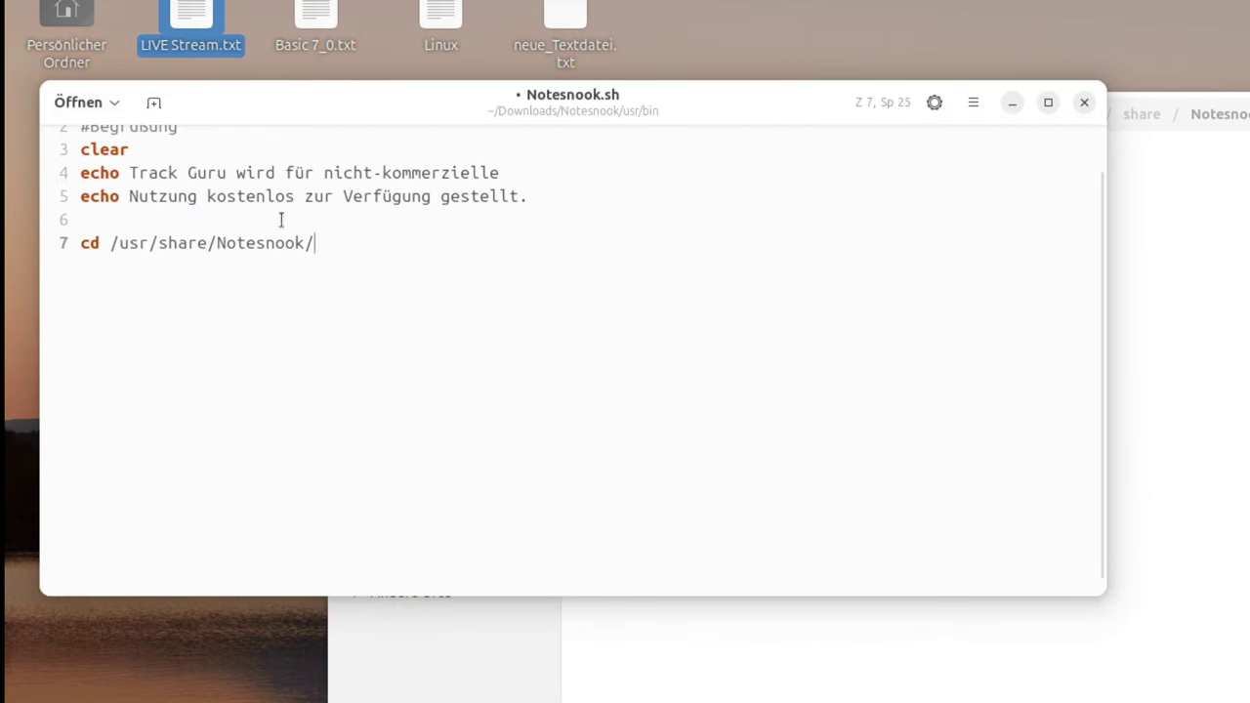
{"action": "left_click", "coordinate": [357, 218]}
{"action": "key", "text": "Return"}
{"action": "key", "text": "Return"}
{"action": "key", "text": "Up"}
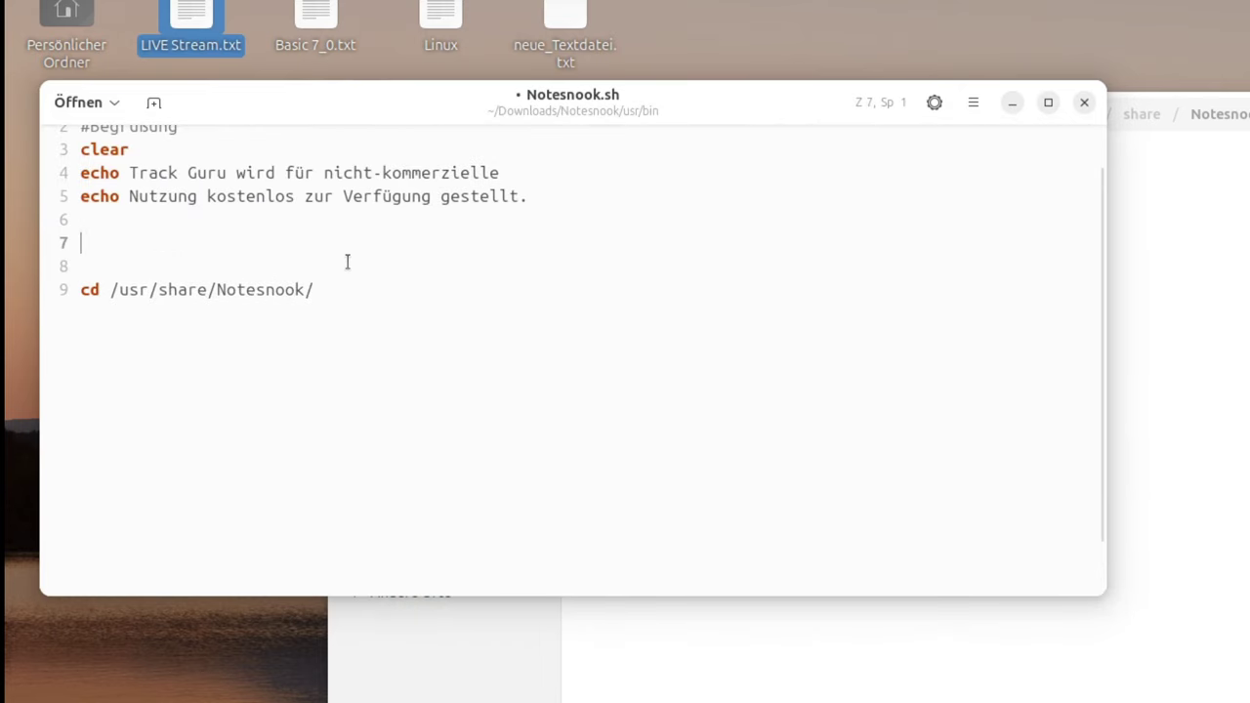
{"action": "key", "text": "ctrl+v"}
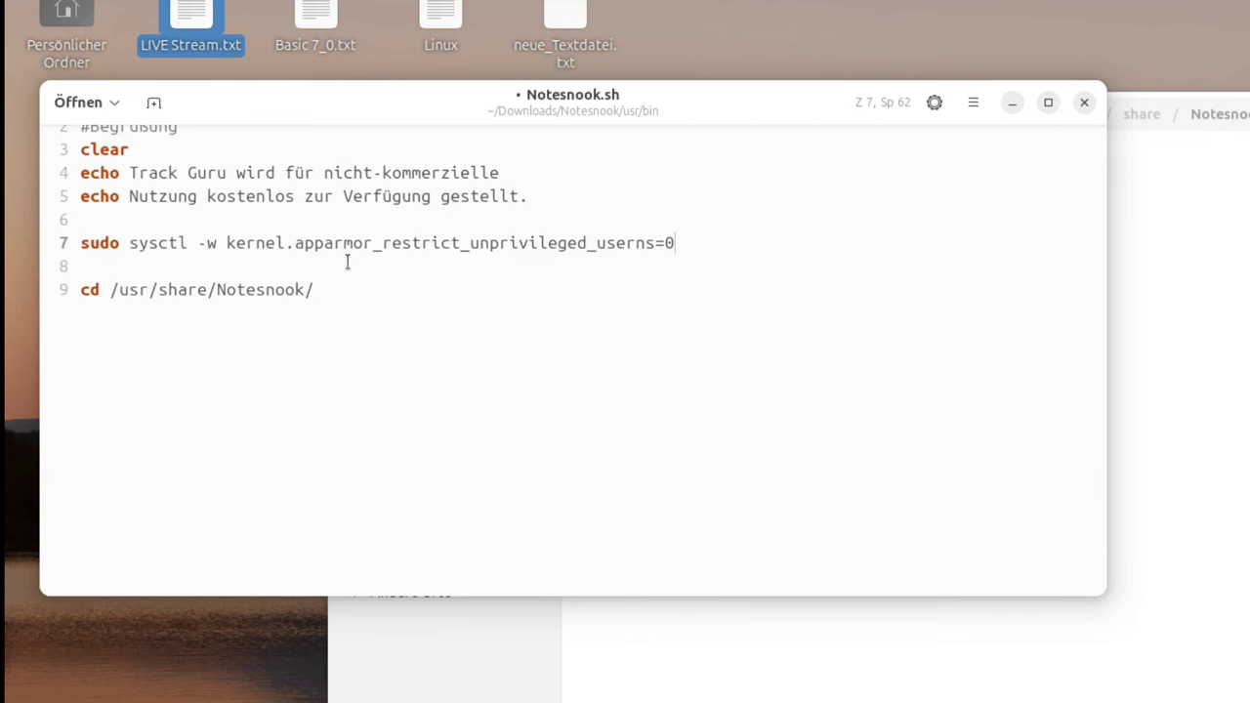
- Replace the two echo lines with a single echo reading "Notesnook ausfühbar machen" and remove the blank line below it
{"action": "left_click_drag", "start_coordinate": [547, 196], "coordinate": [125, 172]}
{"action": "type", "text": "N"}
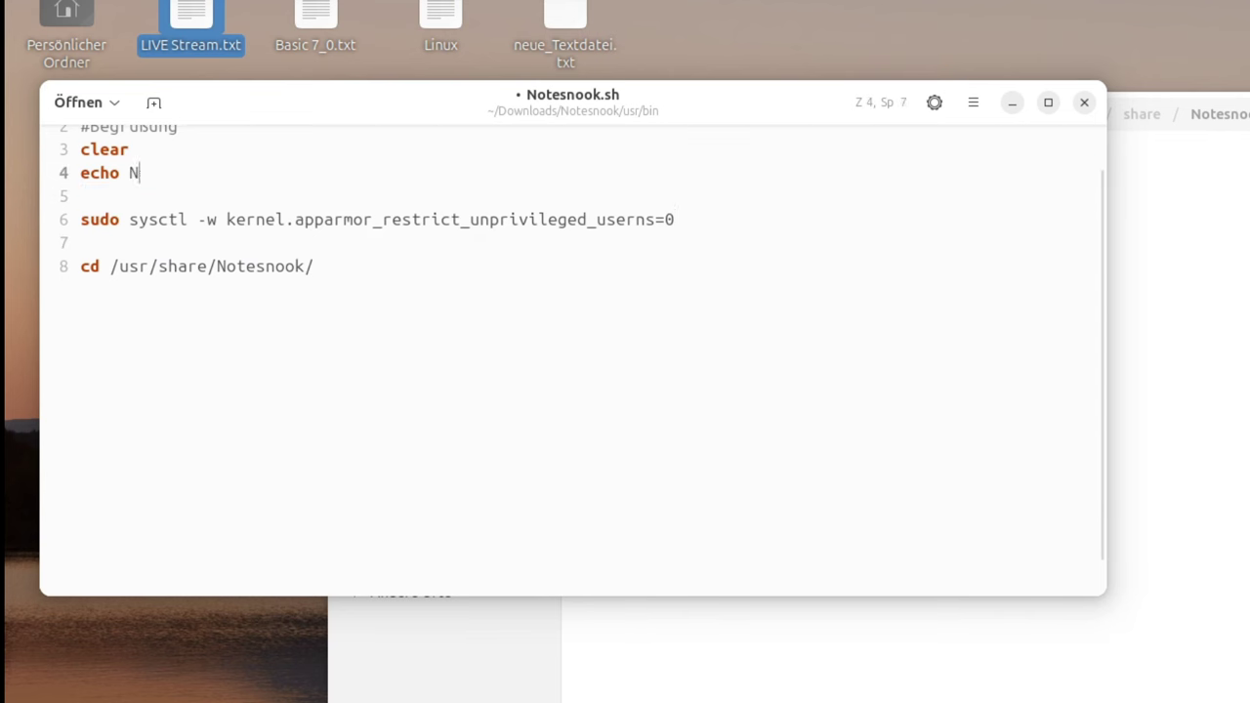
{"action": "type", "text": "otesnook"}
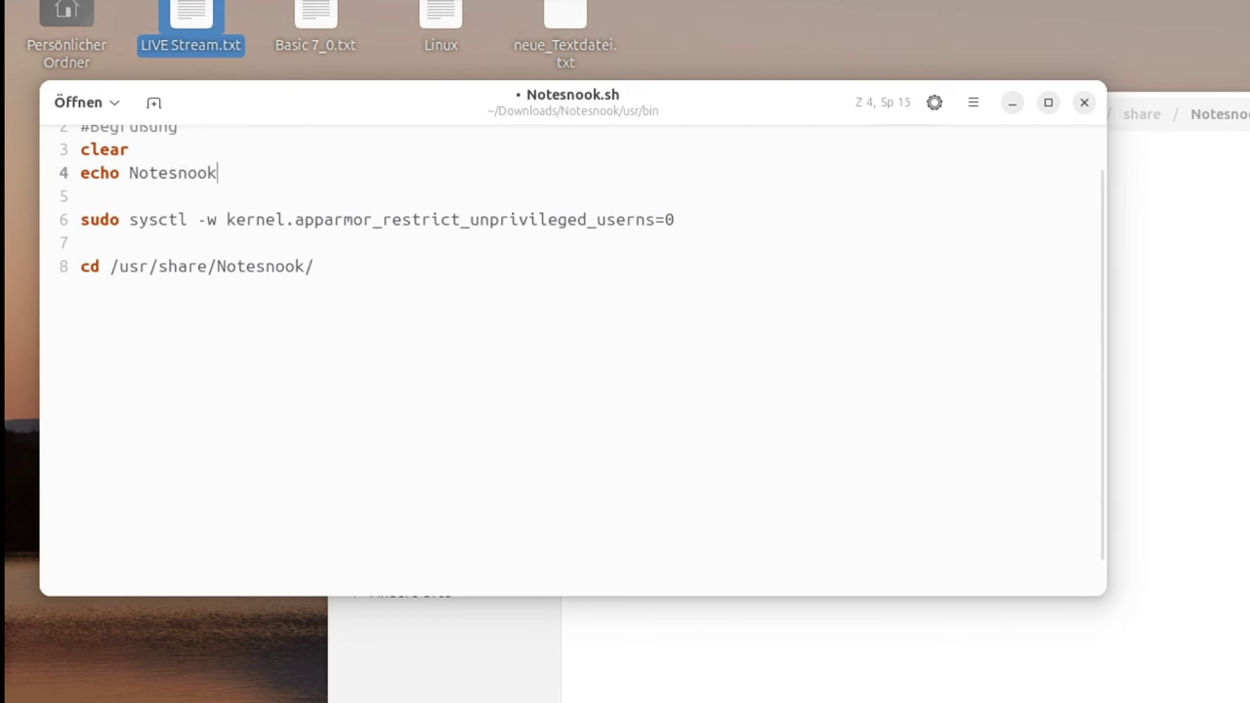
{"action": "type", "text": " ausführbar "}
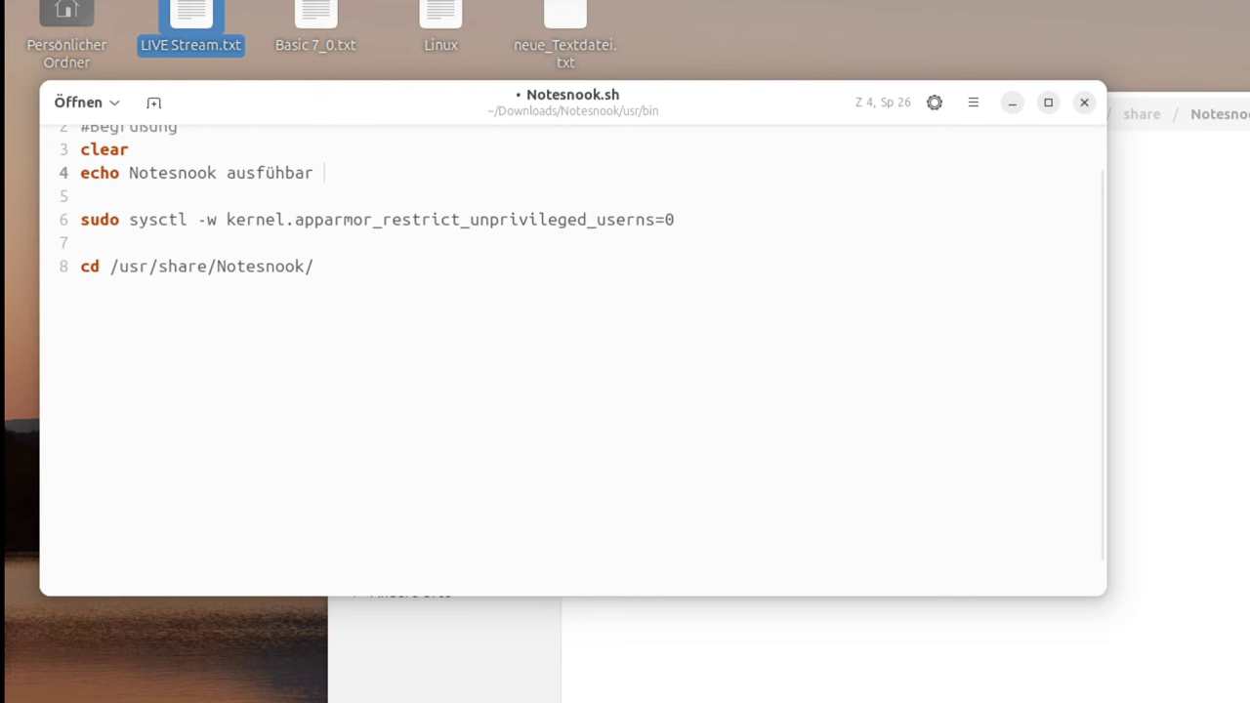
{"action": "type", "text": "machen"}
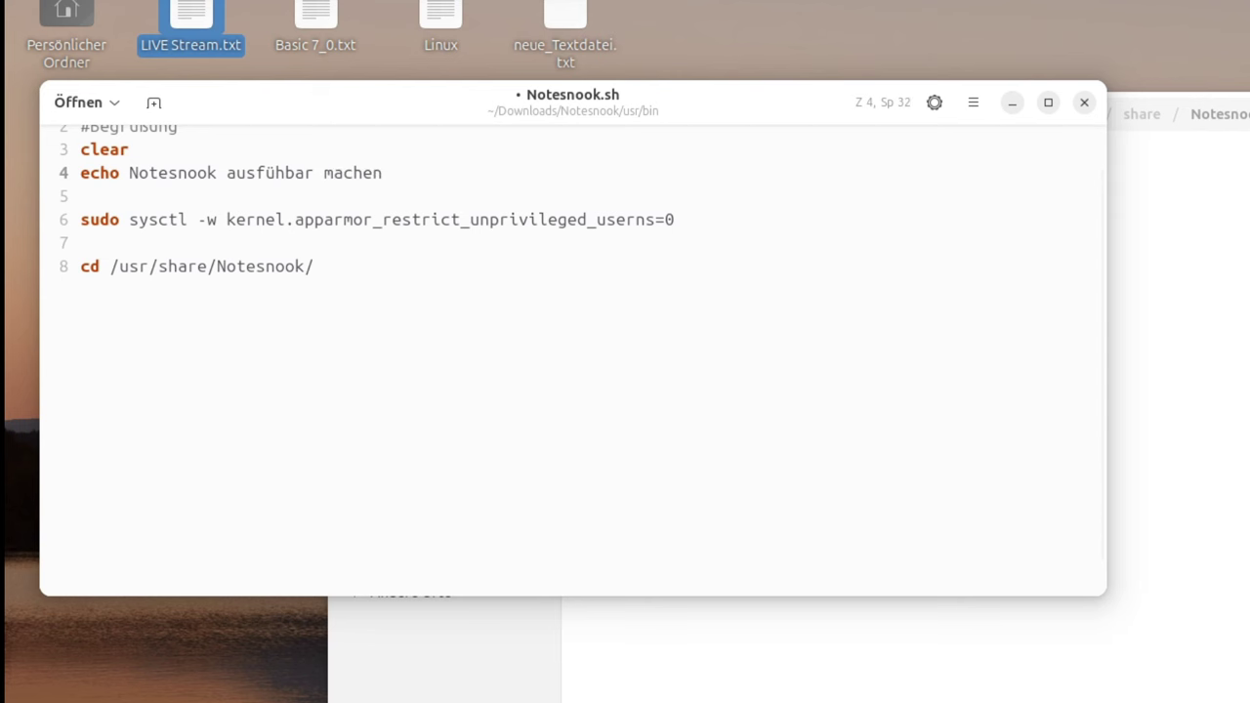
{"action": "key", "text": "Delete"}
- Open the Notesnook folder in usr/share and copy the full file name notesnook-x86-64.appimage without renaming the file
{"action": "left_click", "coordinate": [1145, 121]}
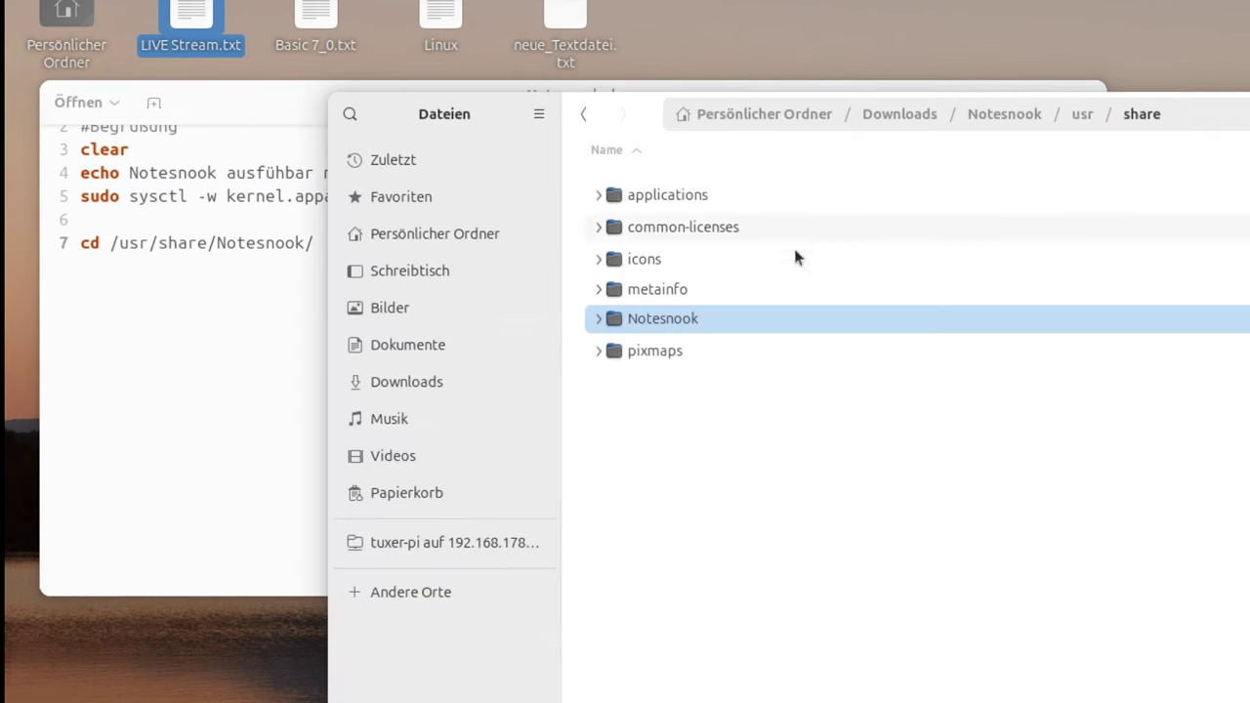
{"action": "double_click", "coordinate": [672, 322]}
{"action": "left_click", "coordinate": [784, 194]}
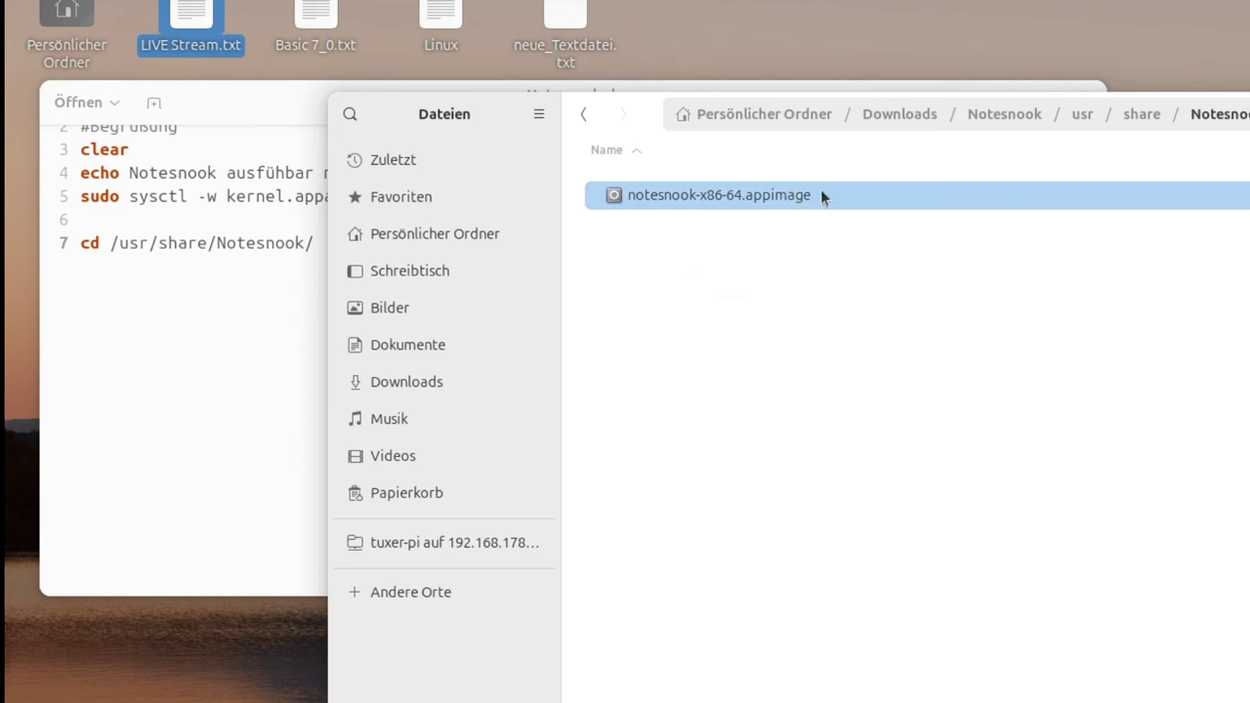
{"action": "key", "text": "F2"}
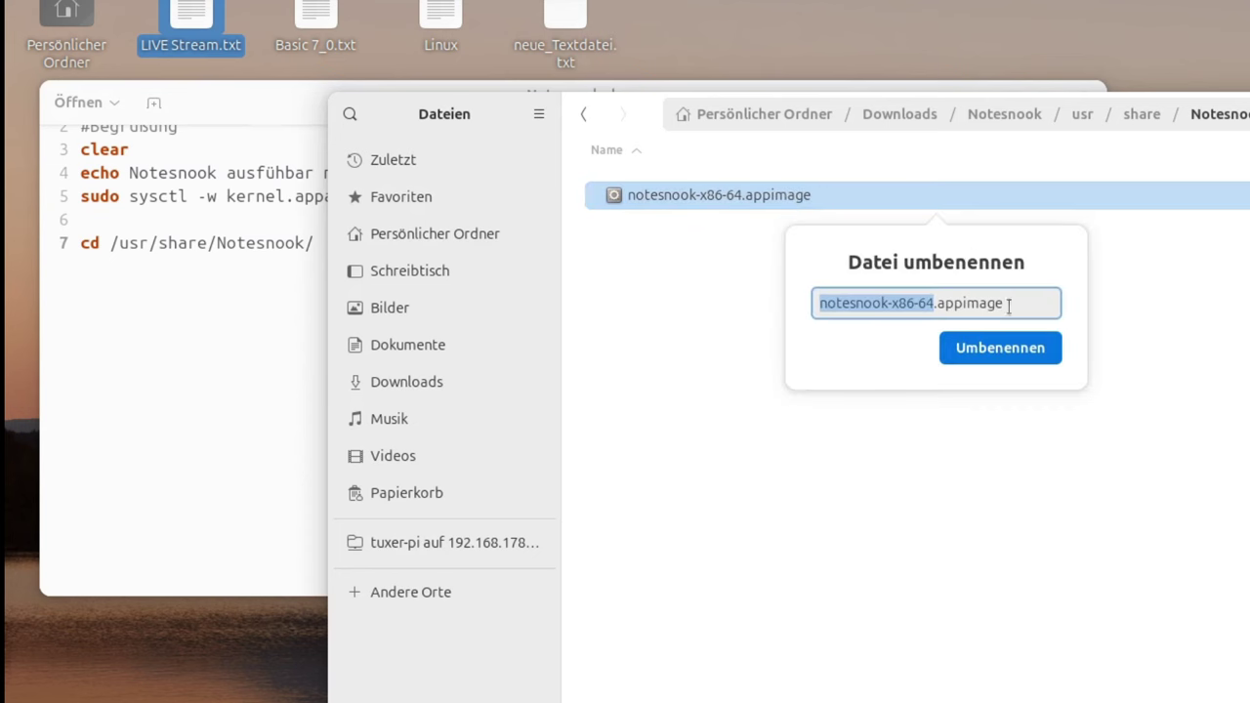
{"action": "left_click_drag", "start_coordinate": [1009, 305], "coordinate": [788, 305]}
{"action": "key", "text": "ctrl+c"}
{"action": "key", "text": "Escape"}
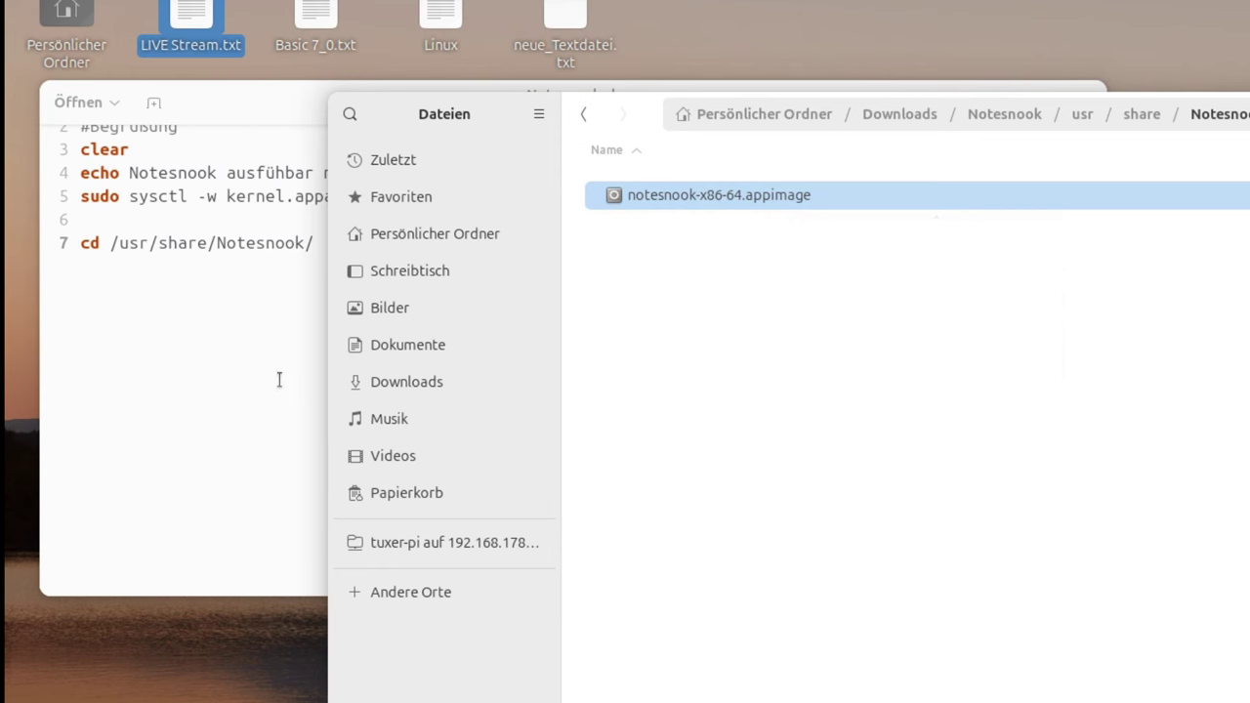